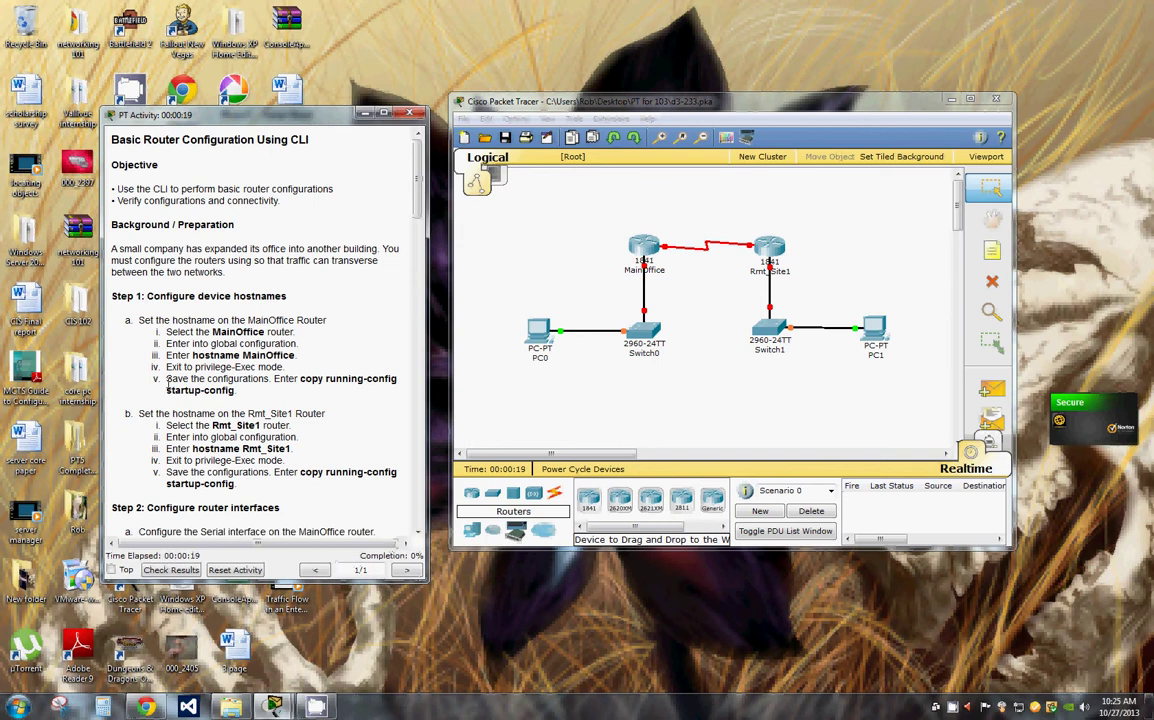
Step: Move the activity instructions aside and open the MainOffice router's device window
left_click_drag(284, 116, 281, 78)
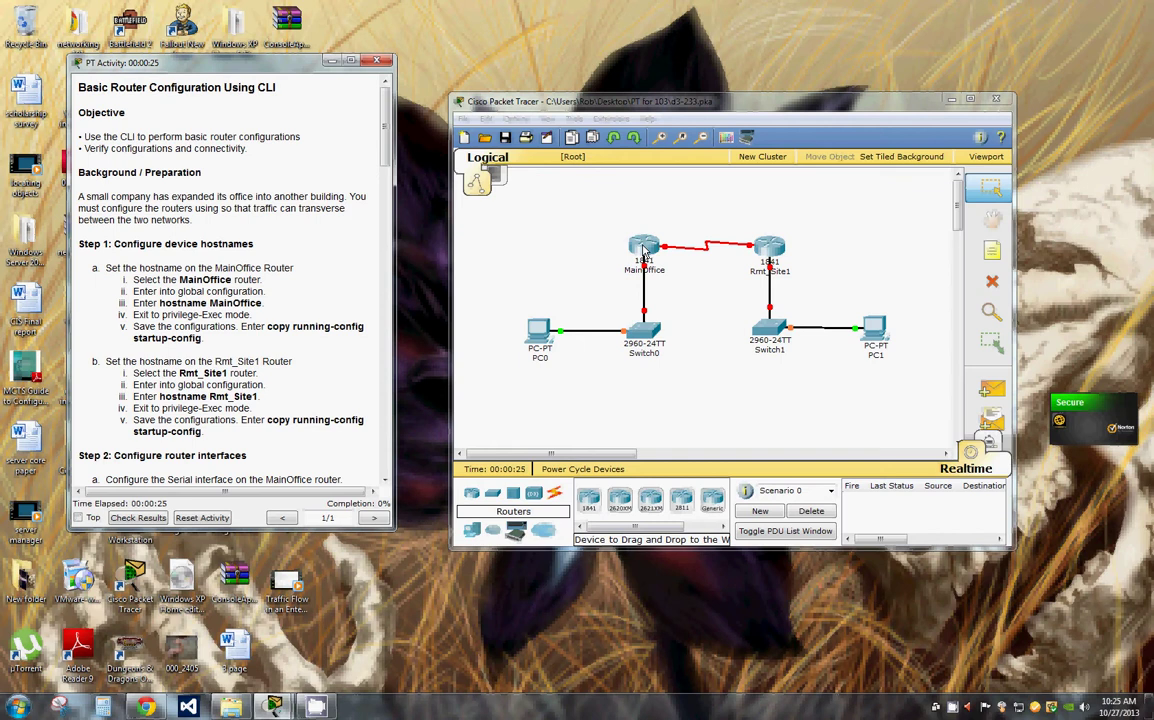
left_click(645, 250)
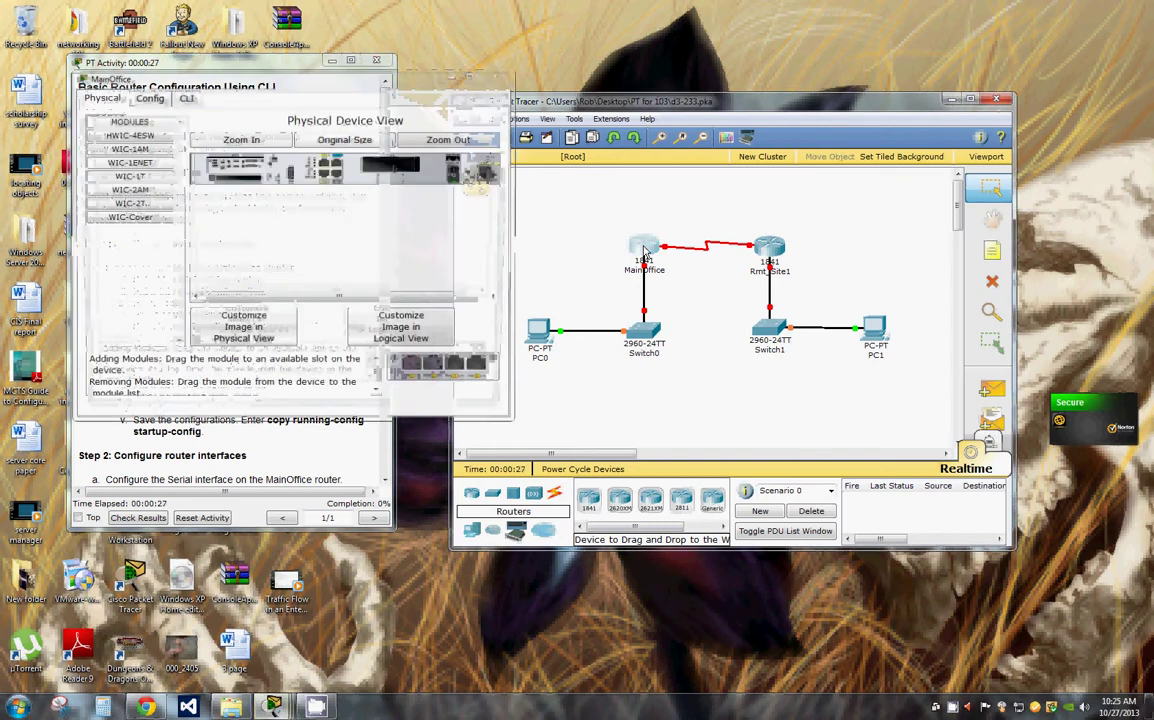
Step: Open MainOffice's CLI console and enter privileged exec mode with en
left_click_drag(340, 93, 808, 90)
left_click(616, 97)
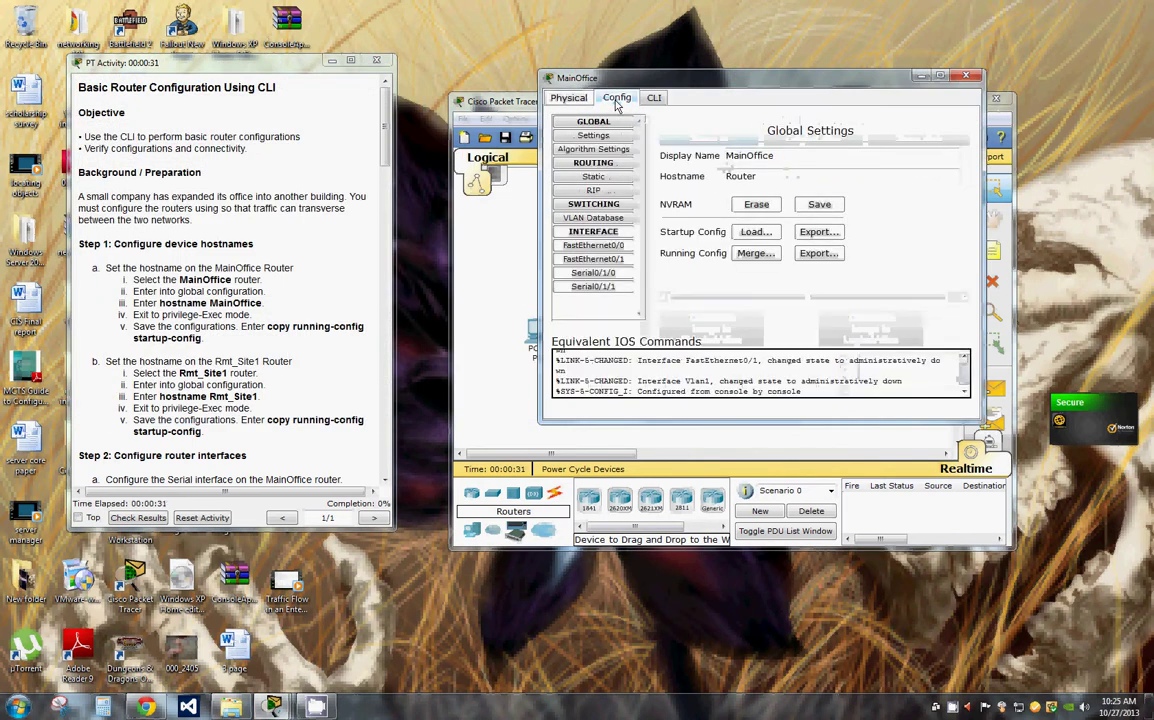
left_click(654, 98)
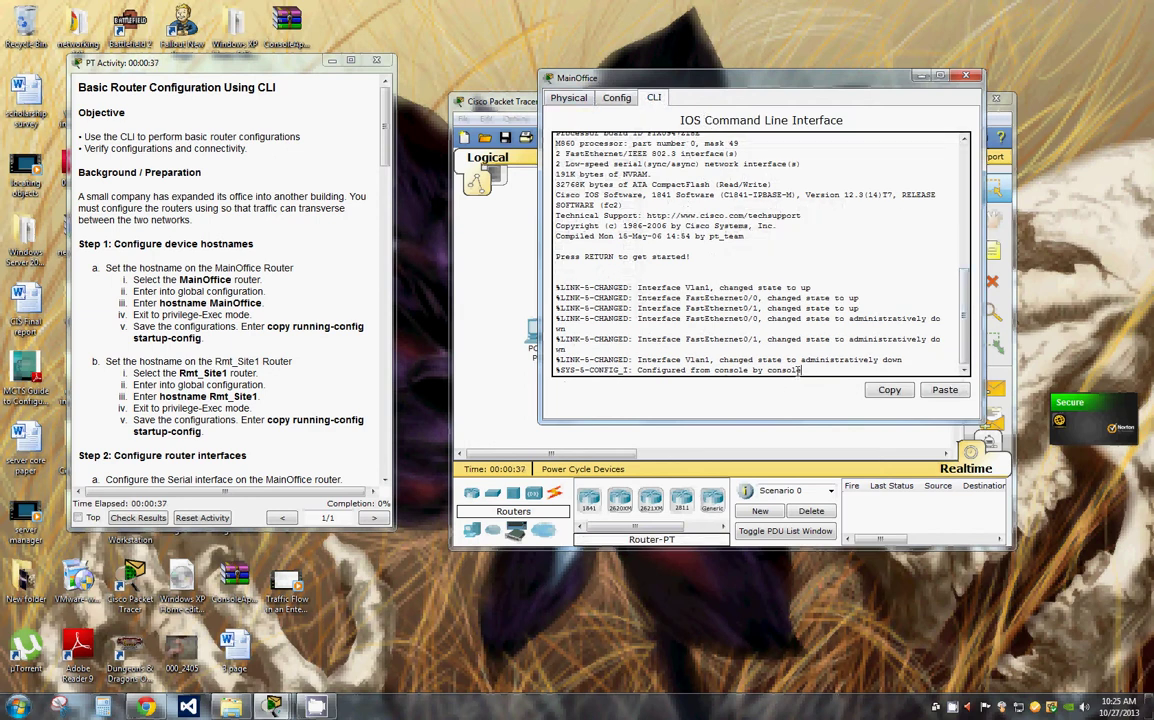
key("Return")
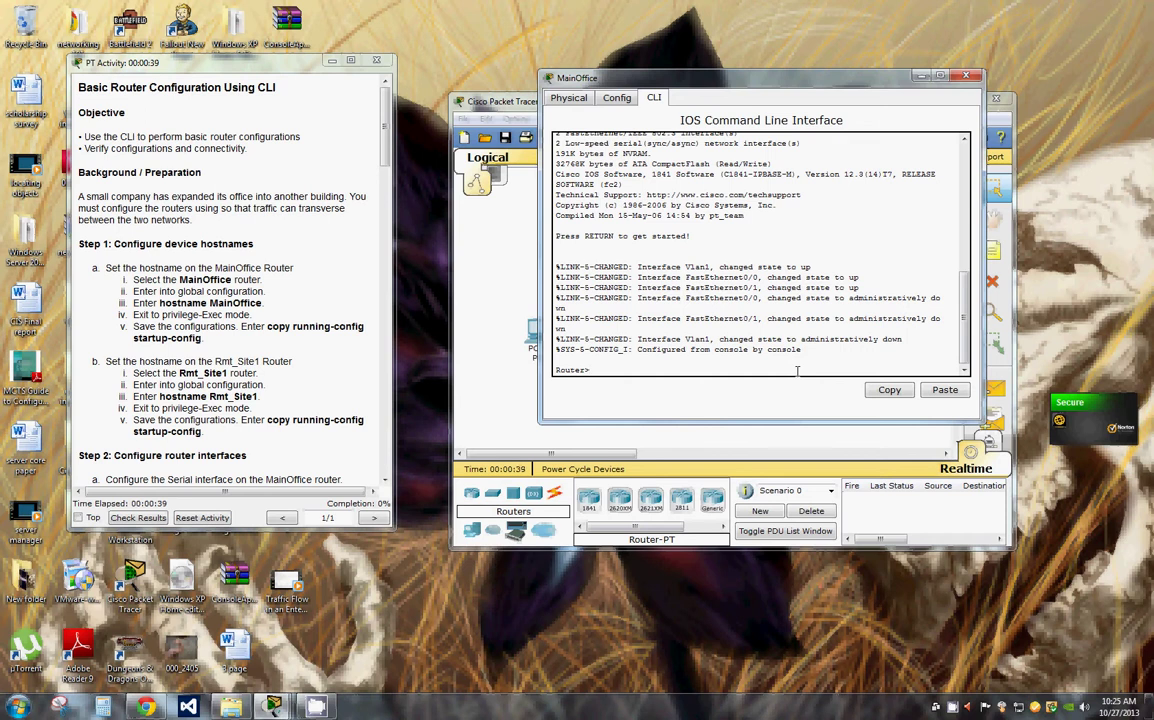
type("en")
key("Return")
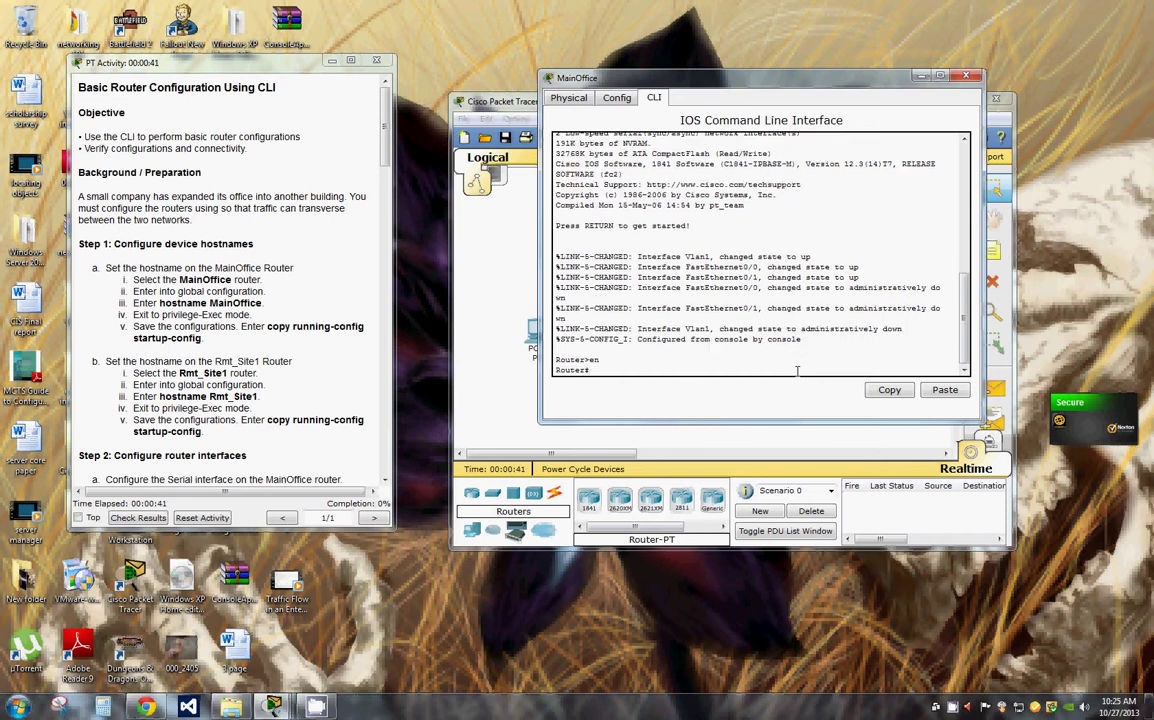
Step: Set the router hostname to MainOffice in global config, then exit to privileged mode
type("conf t")
key("Return")
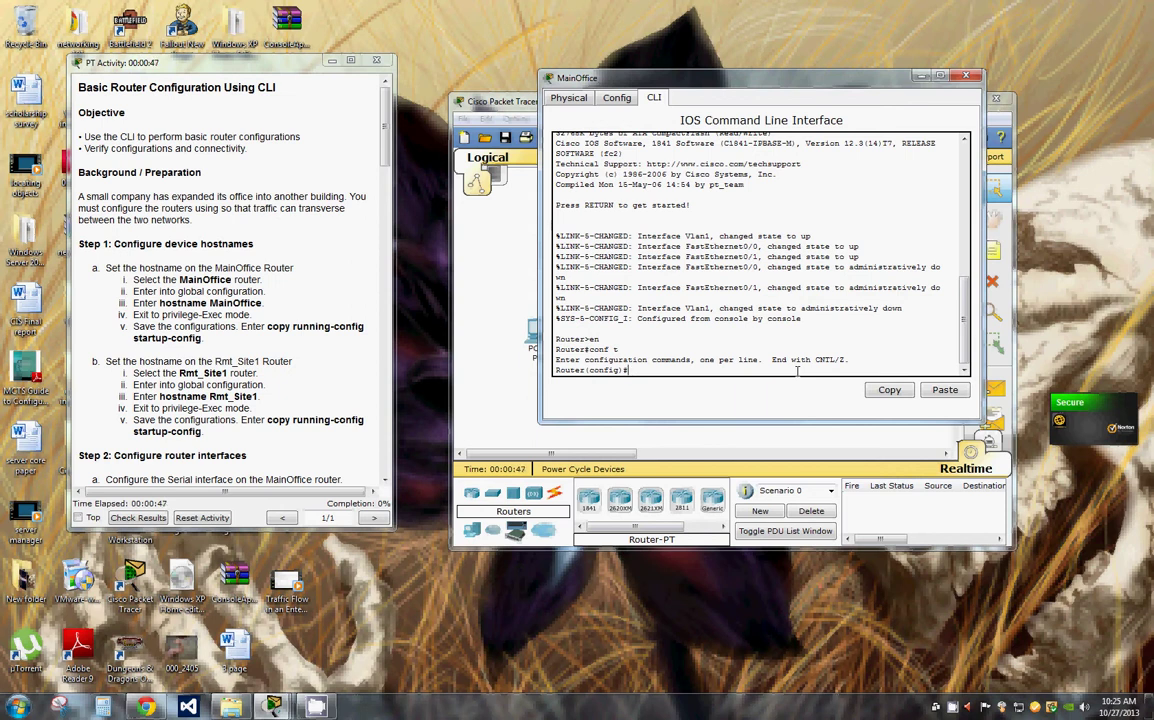
type("hostname MainOffice")
key("Return")
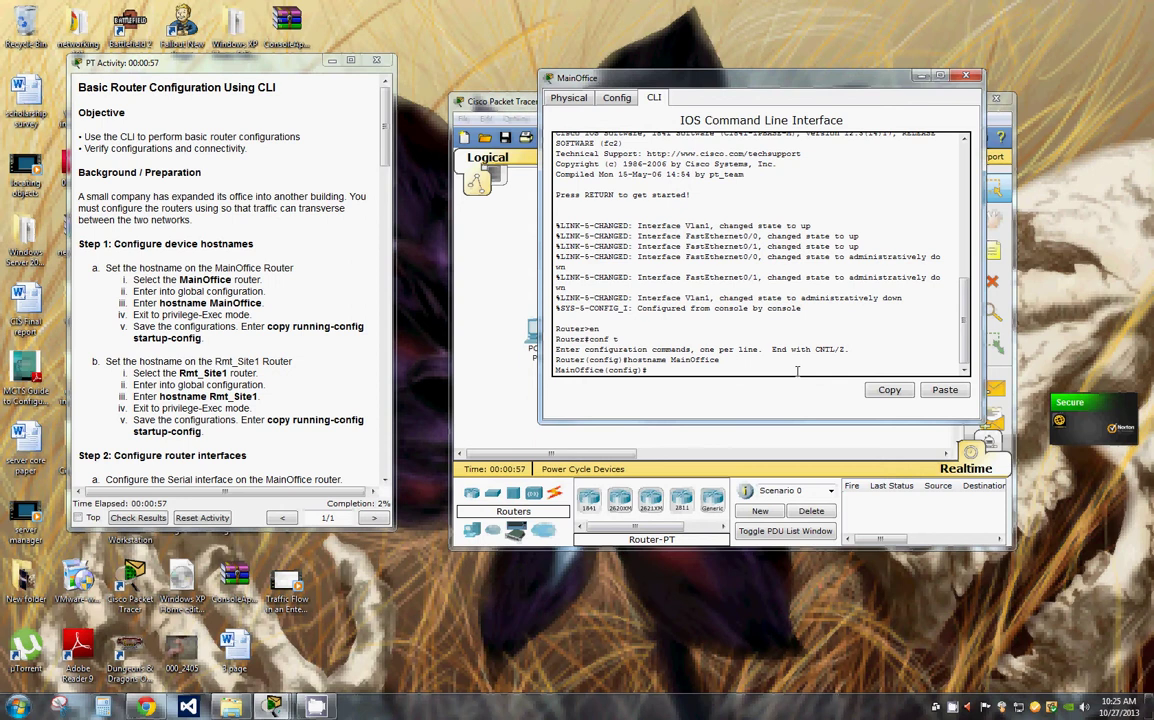
type("exit")
key("Return")
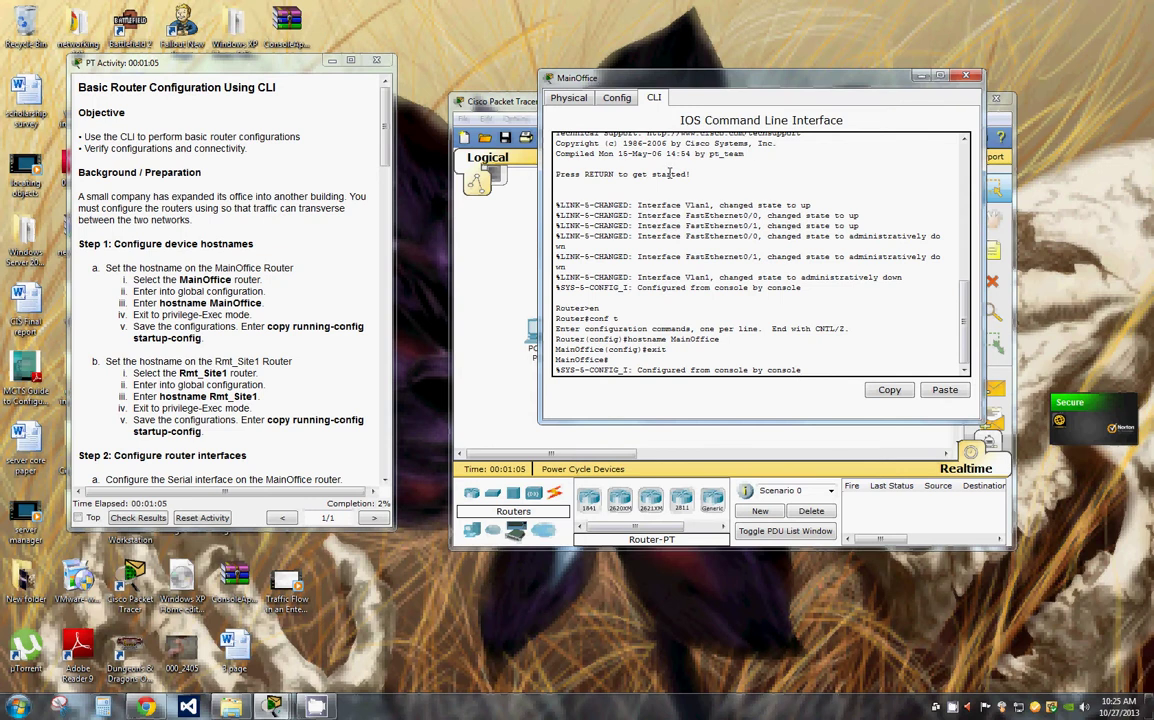
Step: Copy 'copy running-config startup-config' from the instructions and run it in MainOffice's console
left_click_drag(268, 327, 245, 345)
left_click(278, 328)
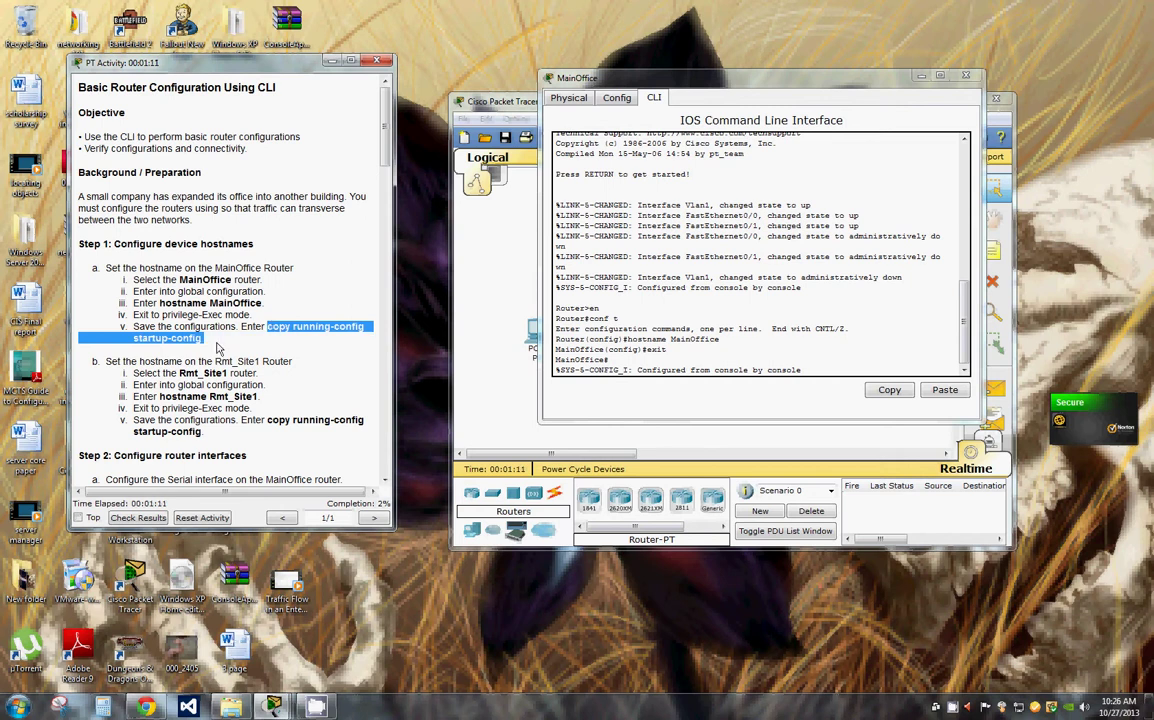
right_click(319, 327)
left_click(350, 333)
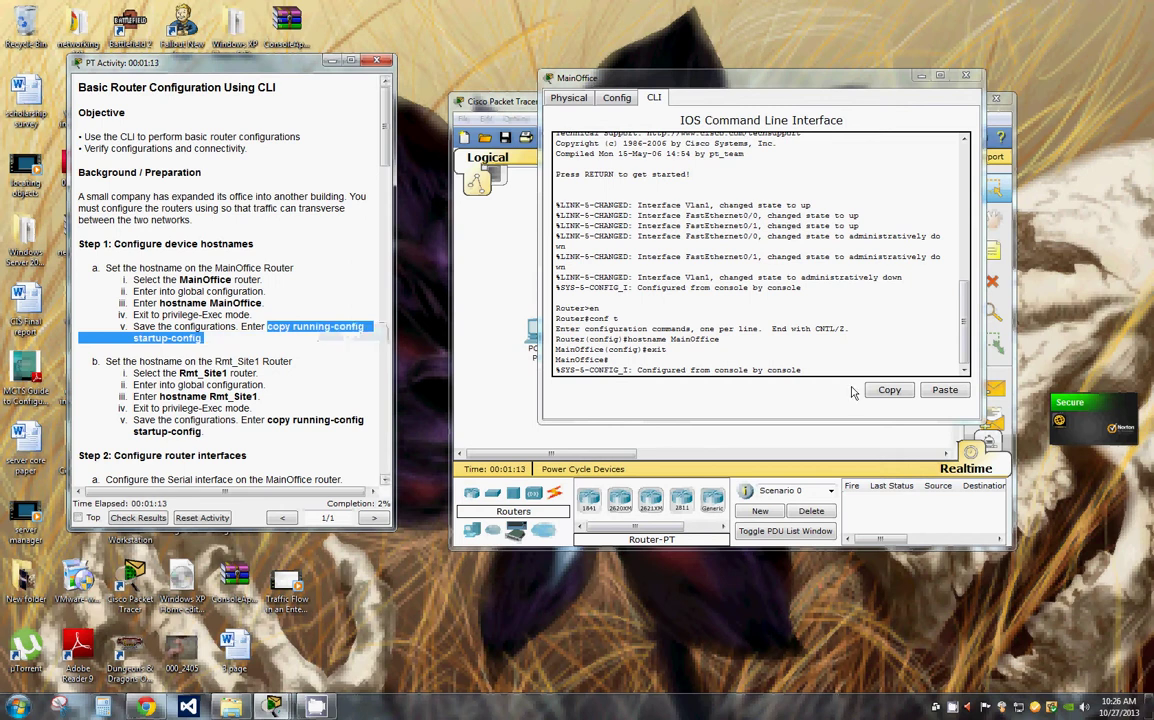
left_click(728, 336)
key("Return")
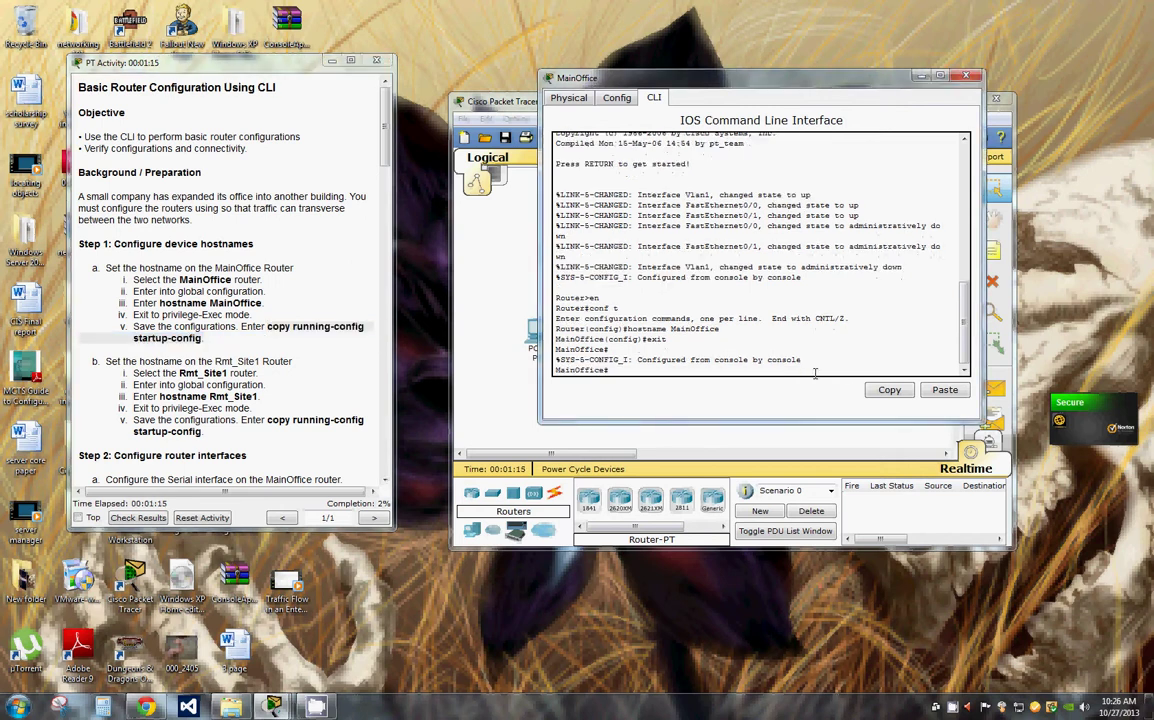
right_click(614, 370)
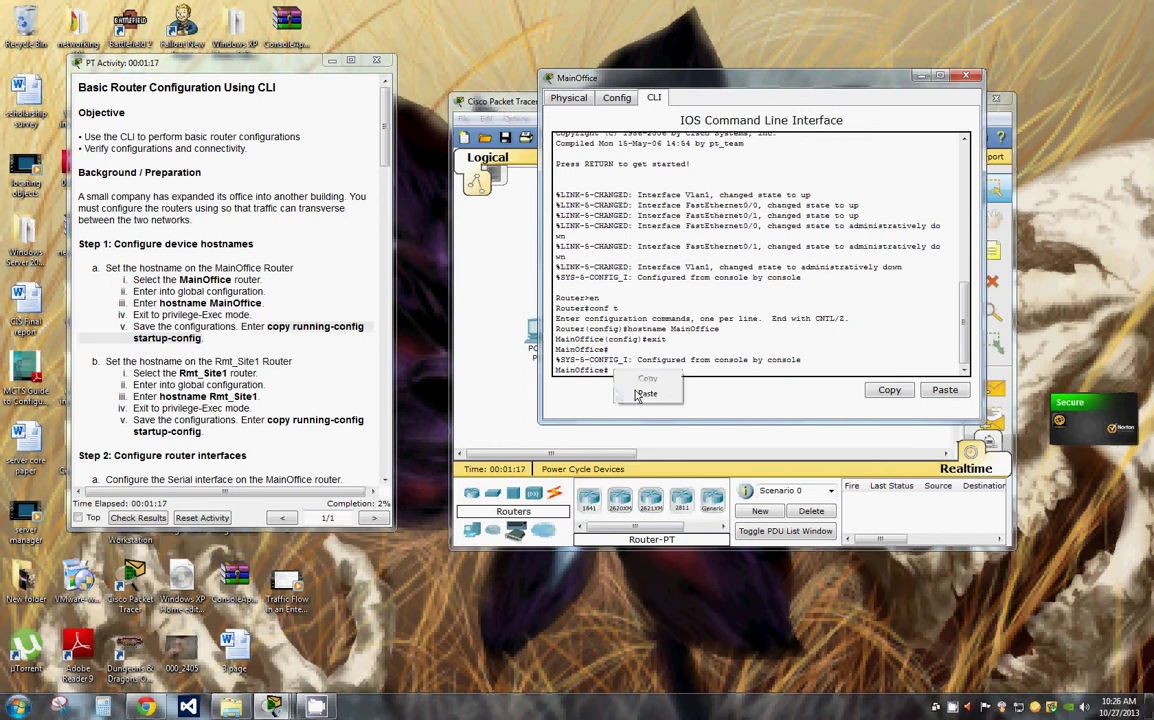
left_click(647, 393)
key("Return")
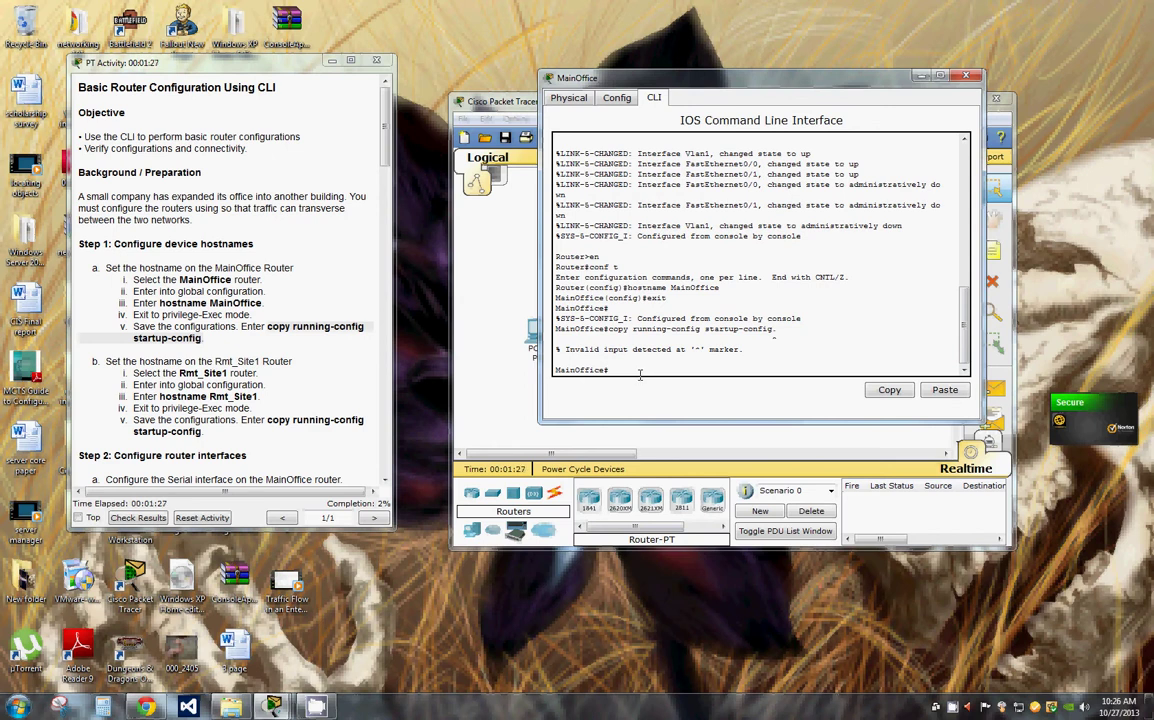
Step: Re-run the save command without its trailing period, accept startup-config, and close the window
right_click(640, 374)
left_click(668, 399)
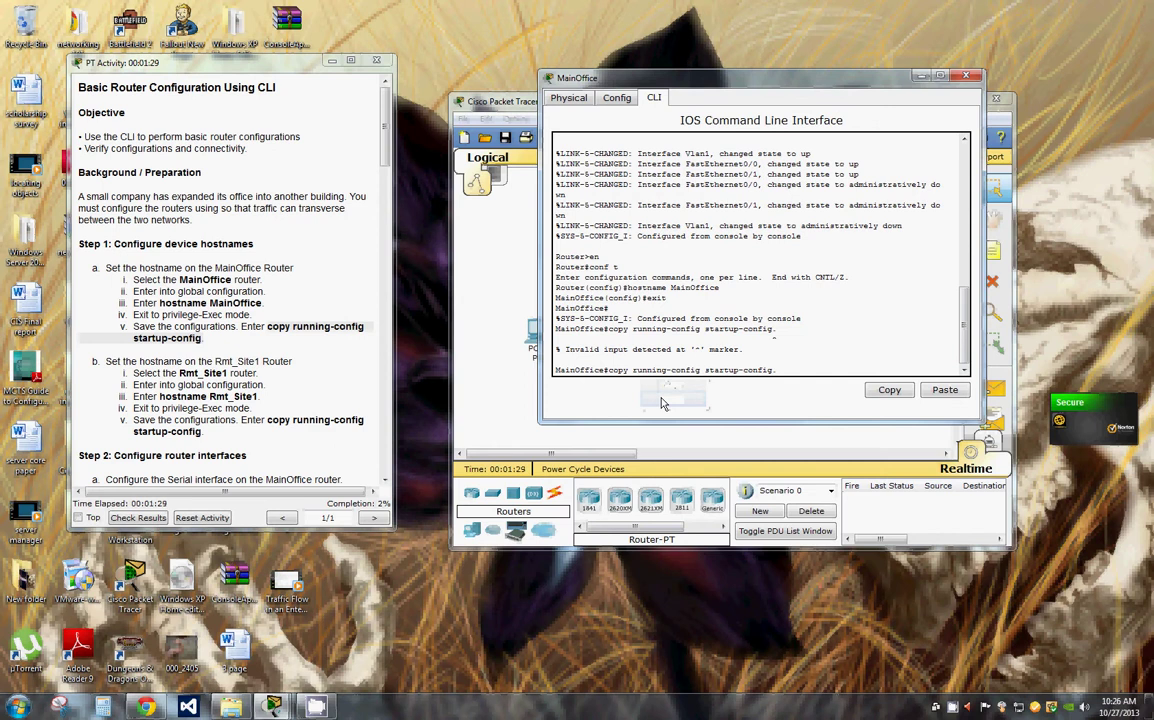
key("BackSpace")
key("Return")
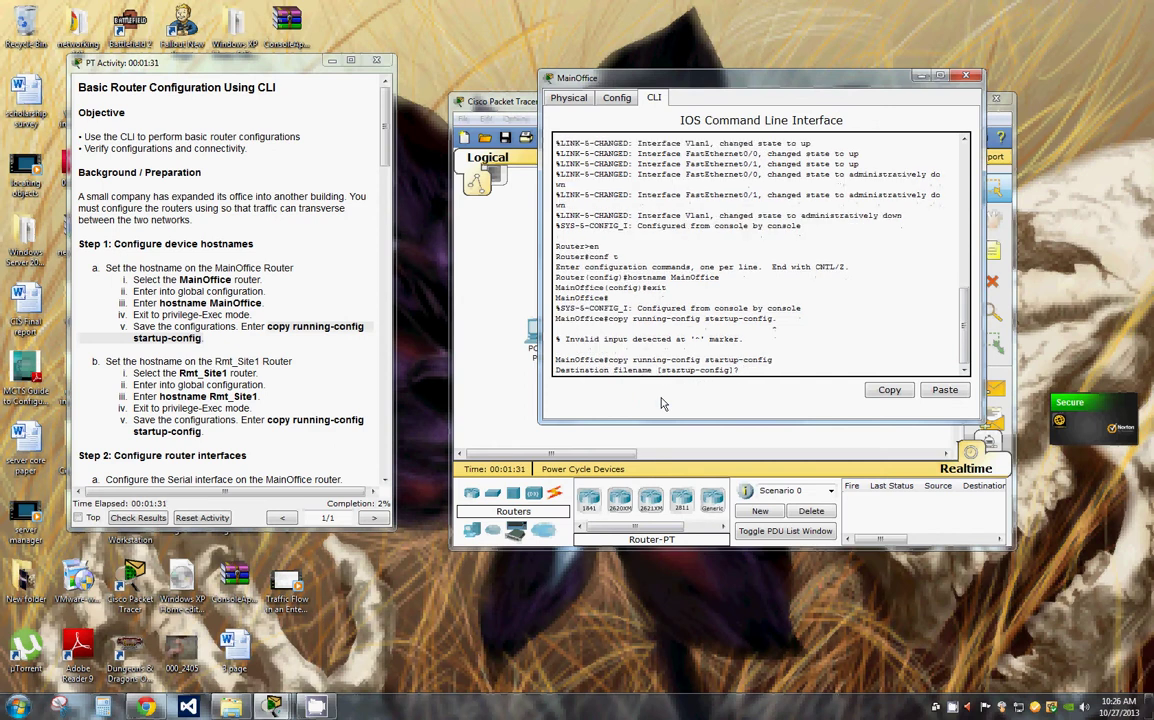
key("Return")
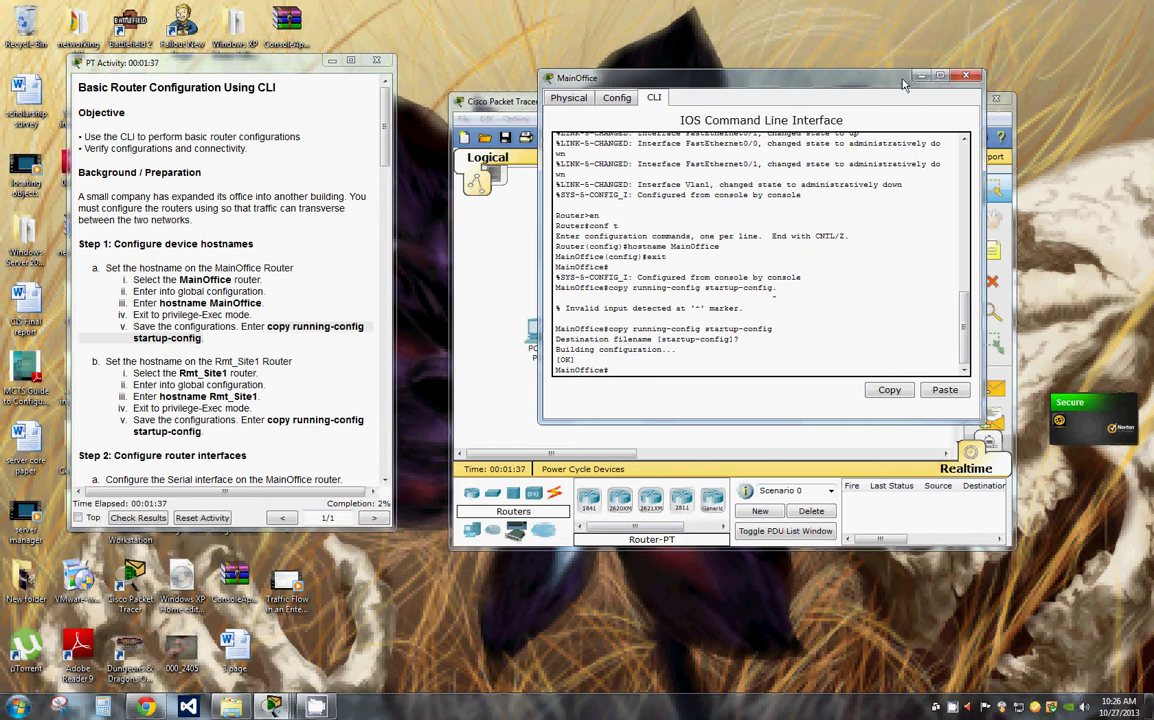
left_click(966, 78)
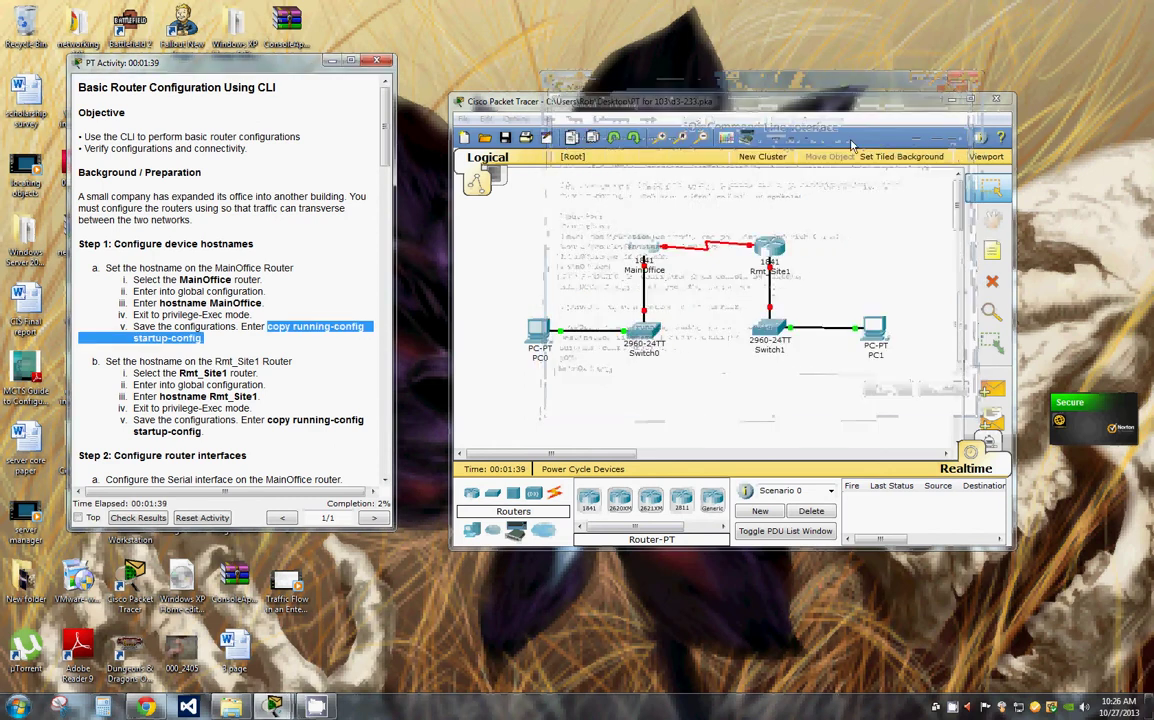
Step: Open the second router's CLI and enter global configuration mode with en and conf t
left_click(776, 258)
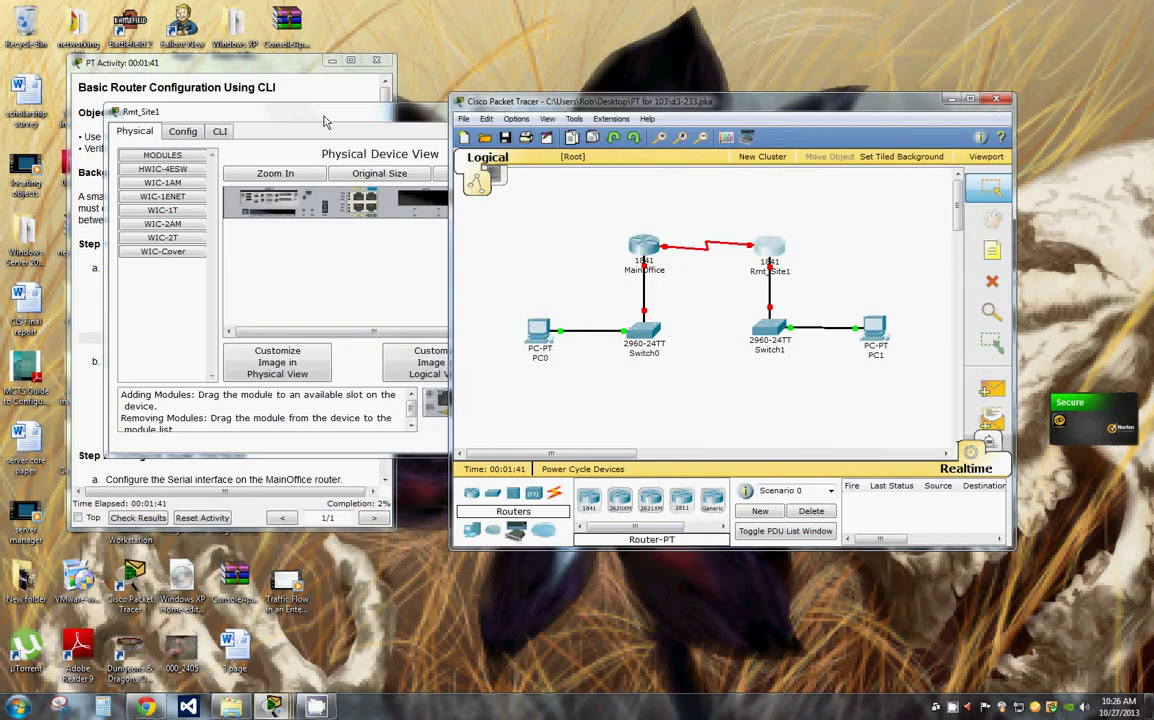
left_click(221, 132)
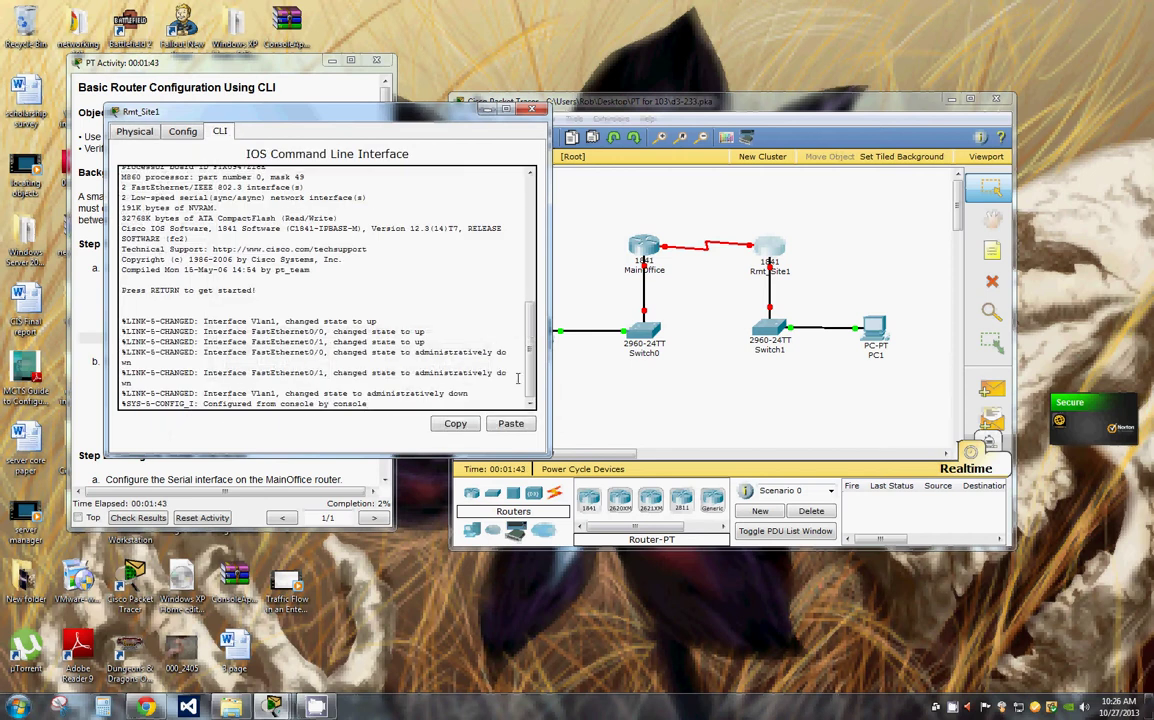
key("Return")
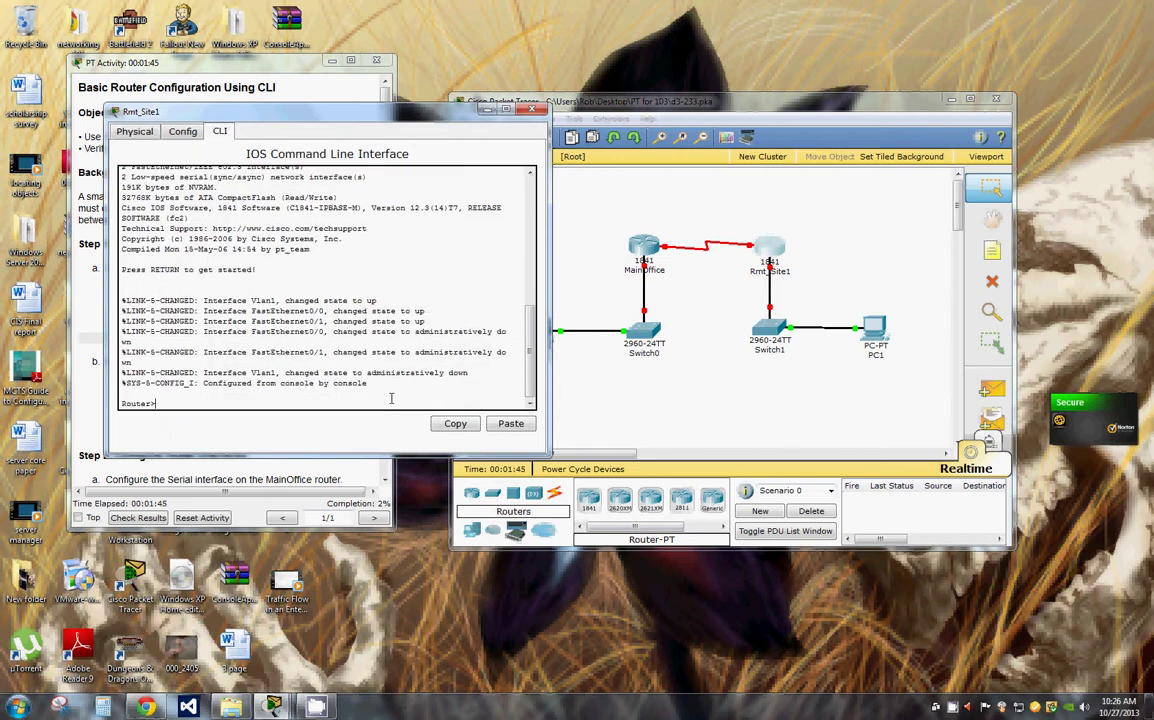
type("en")
key("Return")
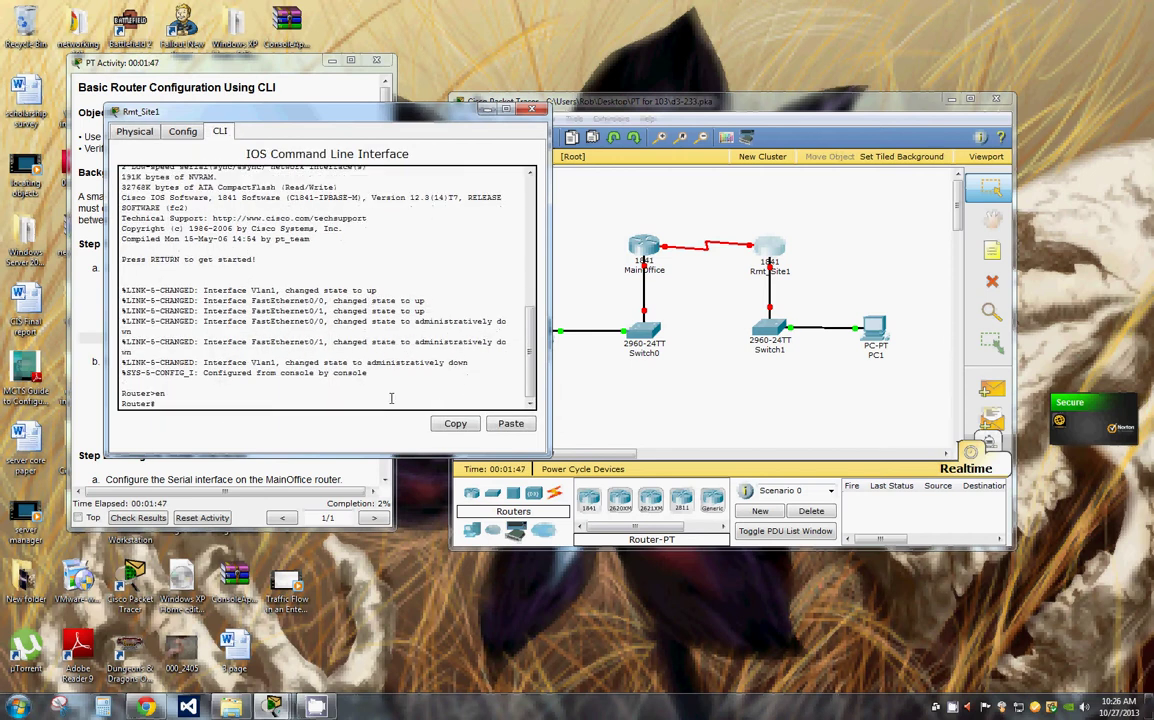
type("conf t")
key("Return")
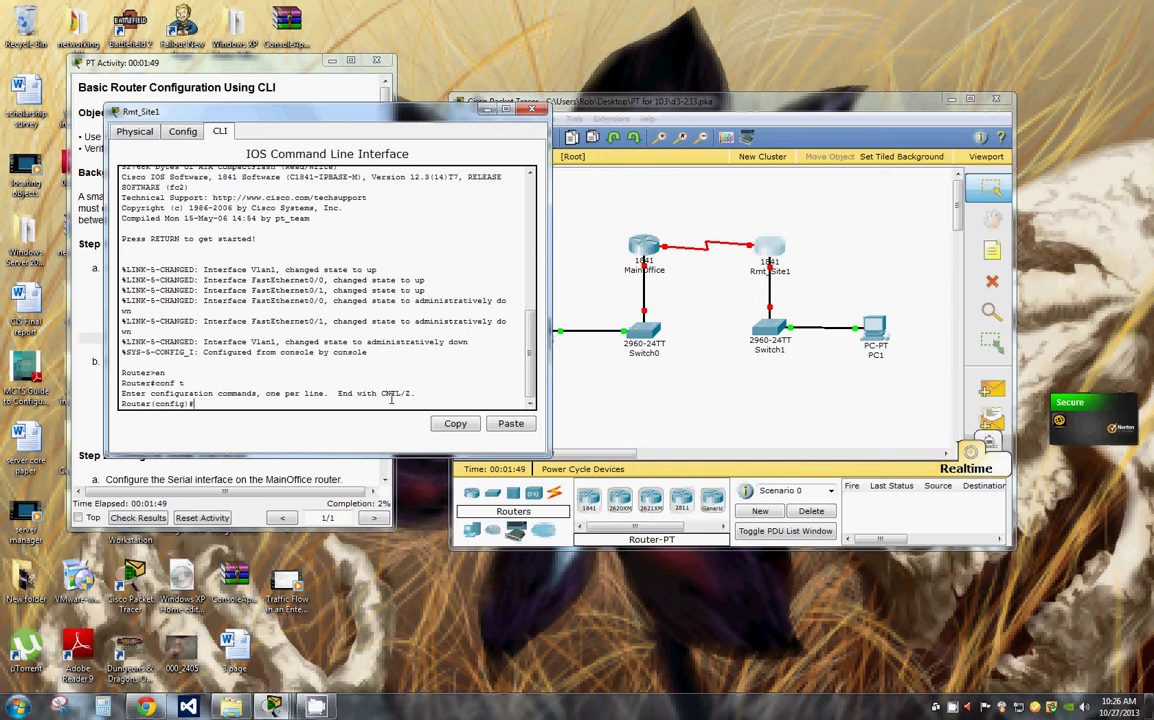
Step: Paste 'hostname Rmt_Site1' from the instructions to rename the router, then exit config mode
left_click_drag(325, 119, 814, 137)
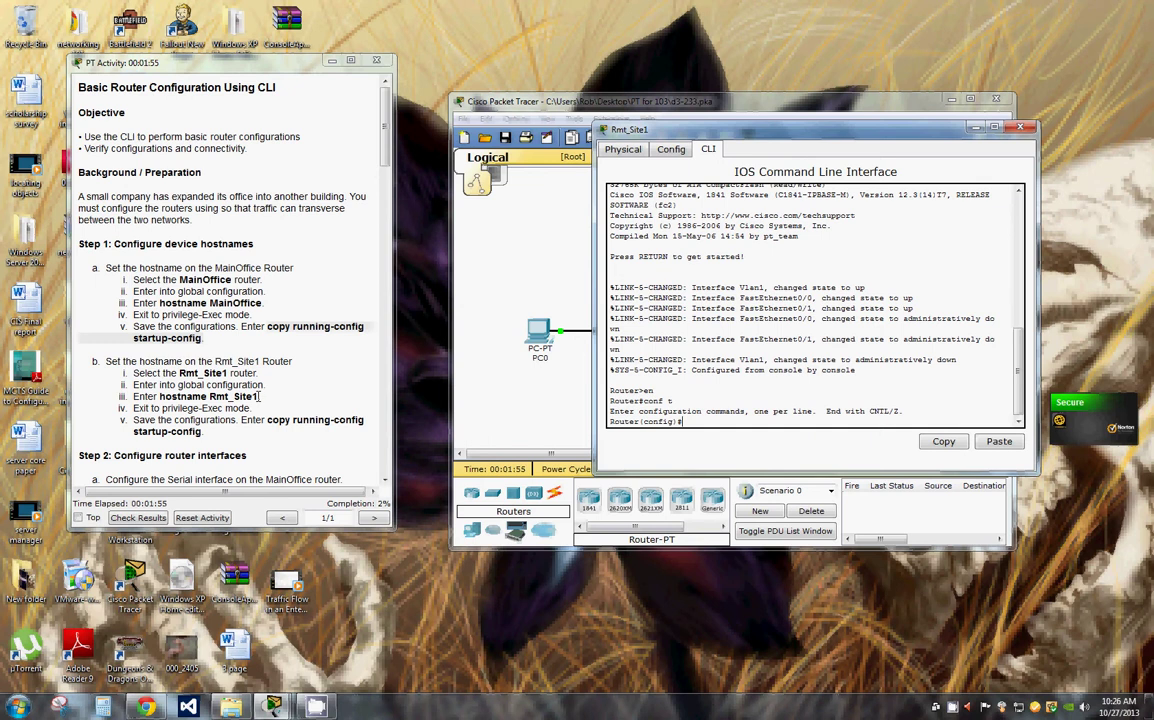
left_click_drag(259, 396, 158, 397)
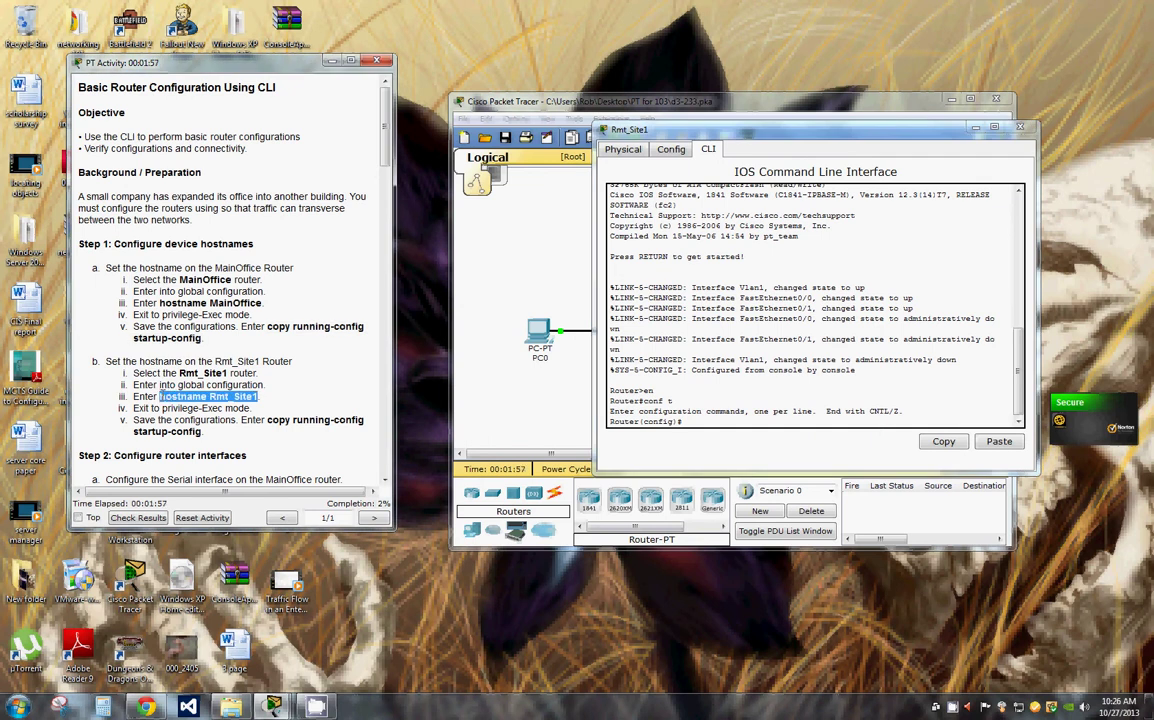
right_click(158, 397)
left_click(180, 404)
right_click(680, 421)
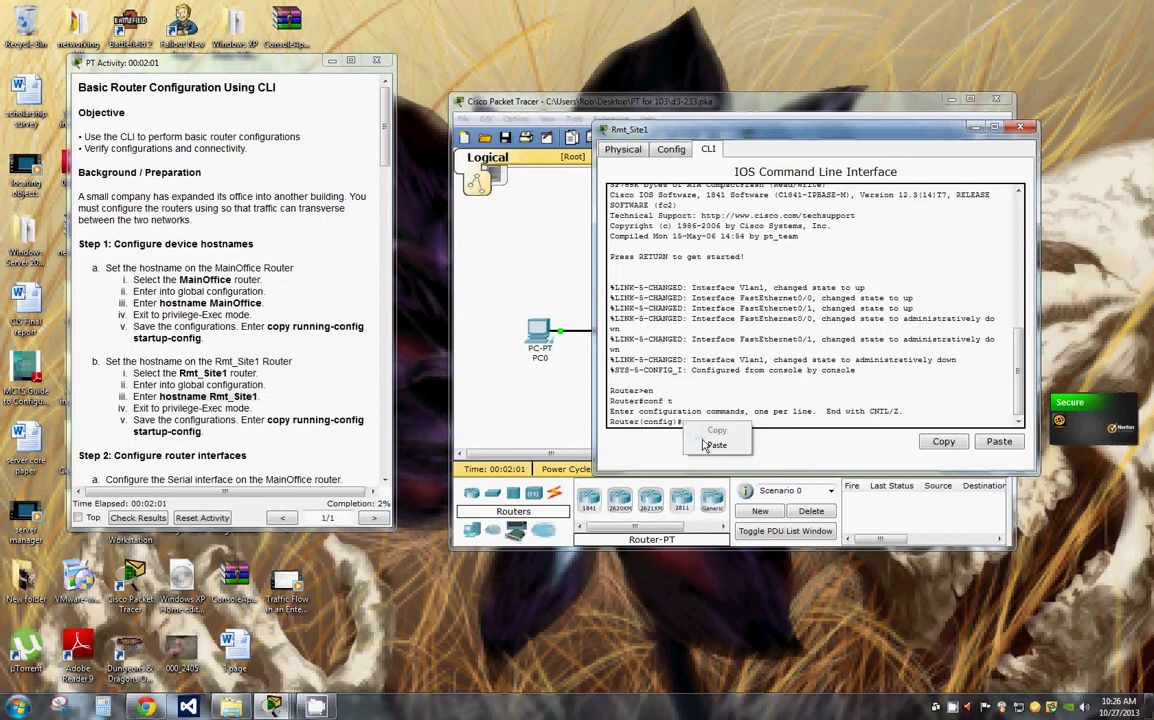
left_click(704, 447)
key("Return")
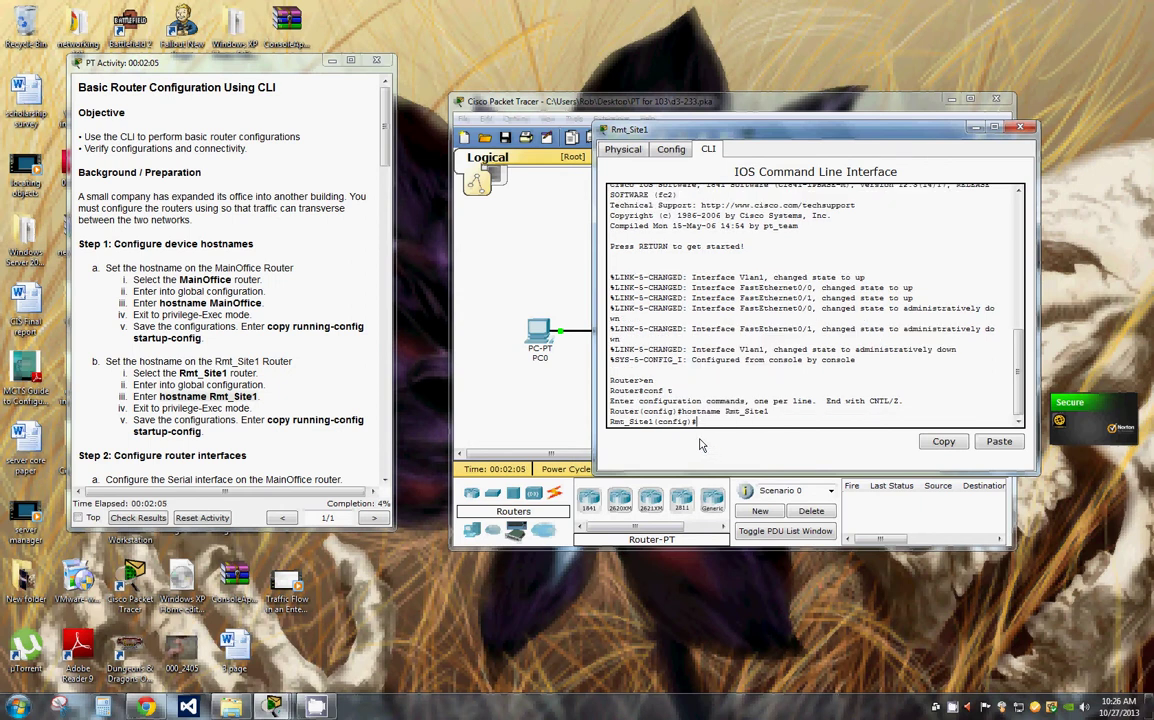
type("exit")
key("Return")
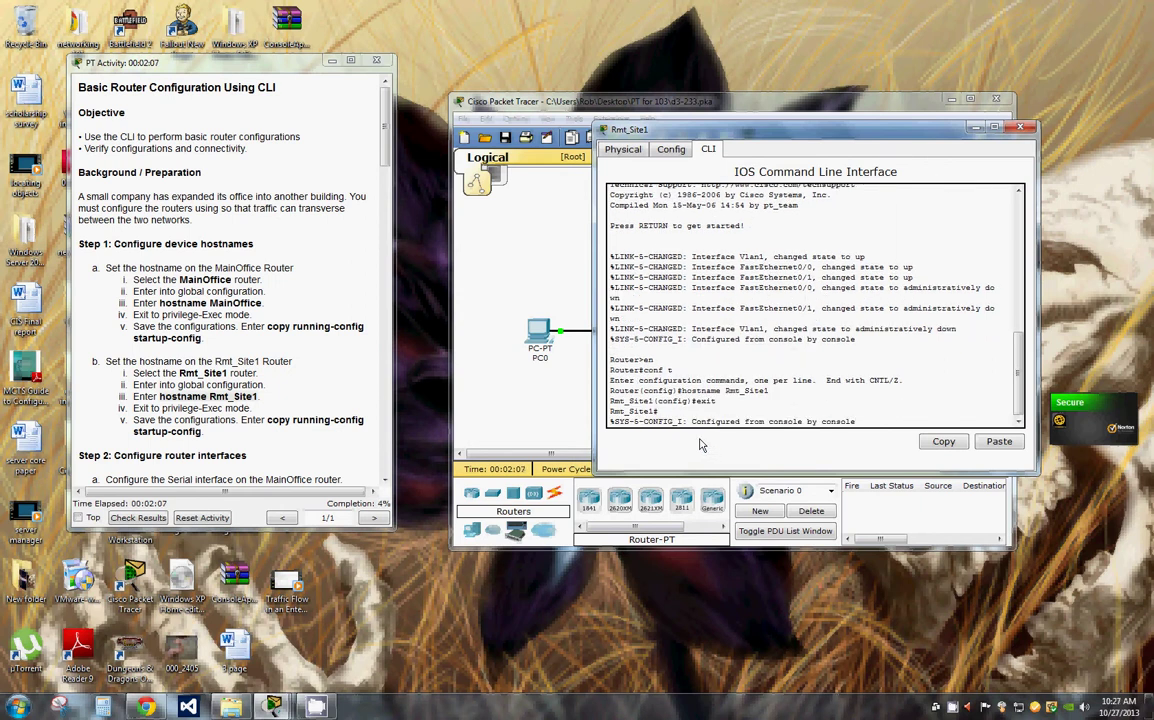
Step: Save Rmt_Site1's configuration with wr
key("Return")
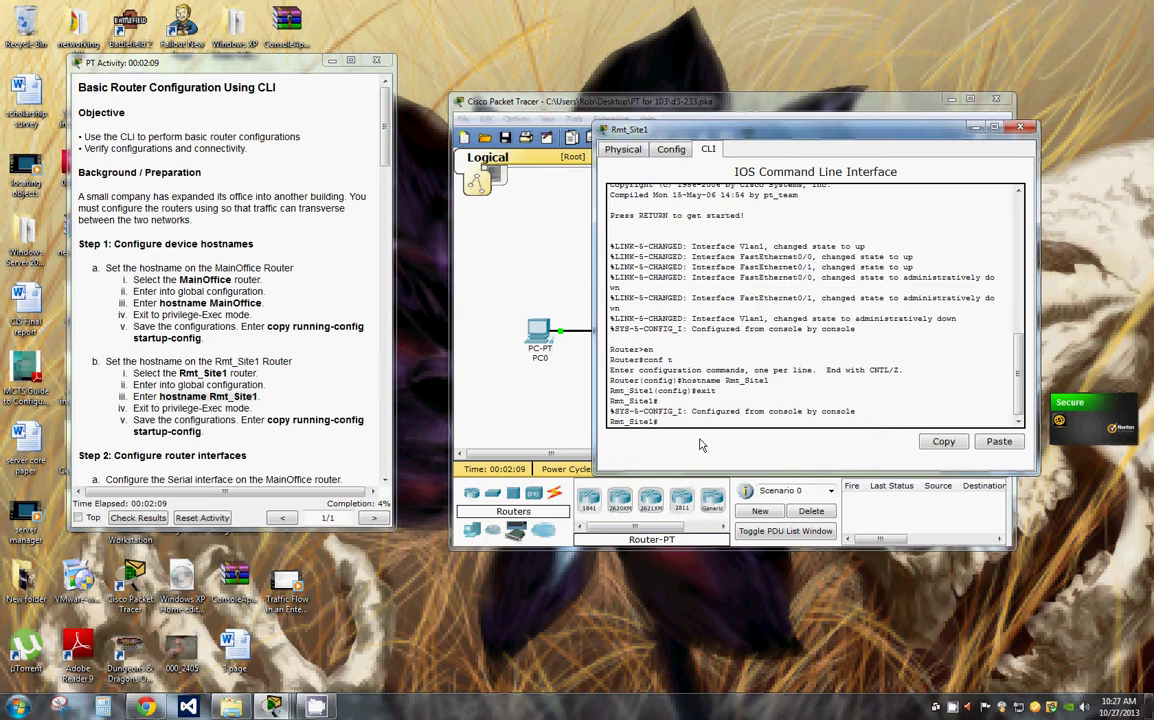
type("wr")
key("Return")
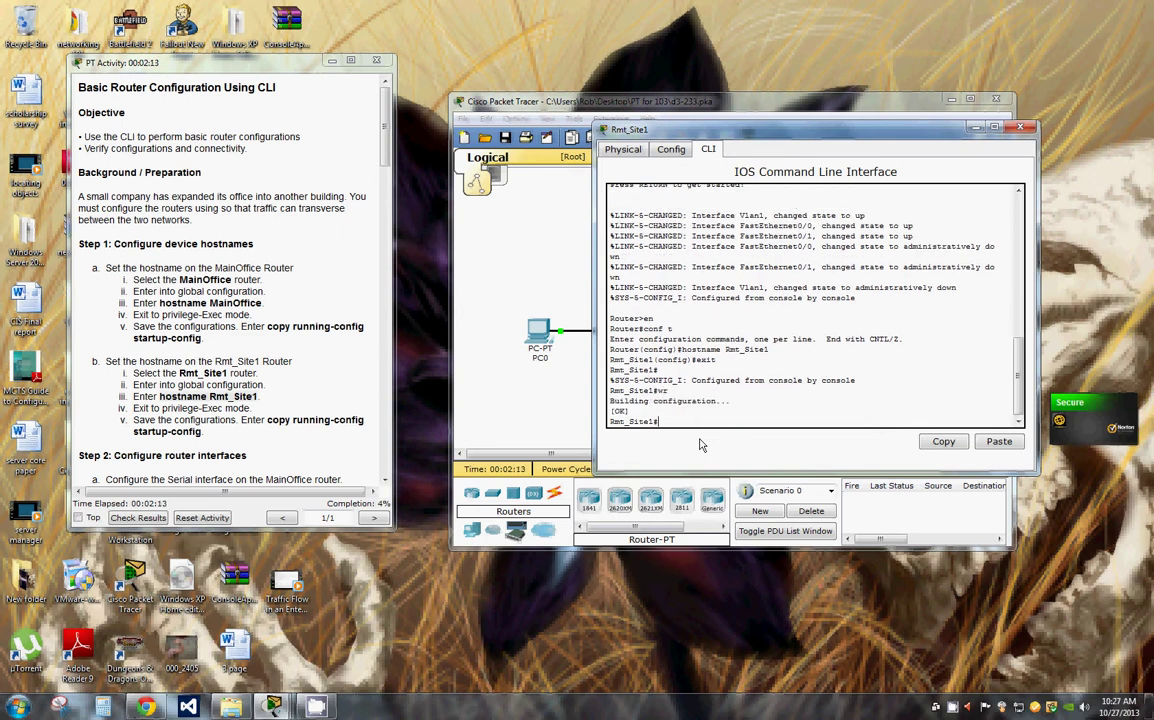
key("Return")
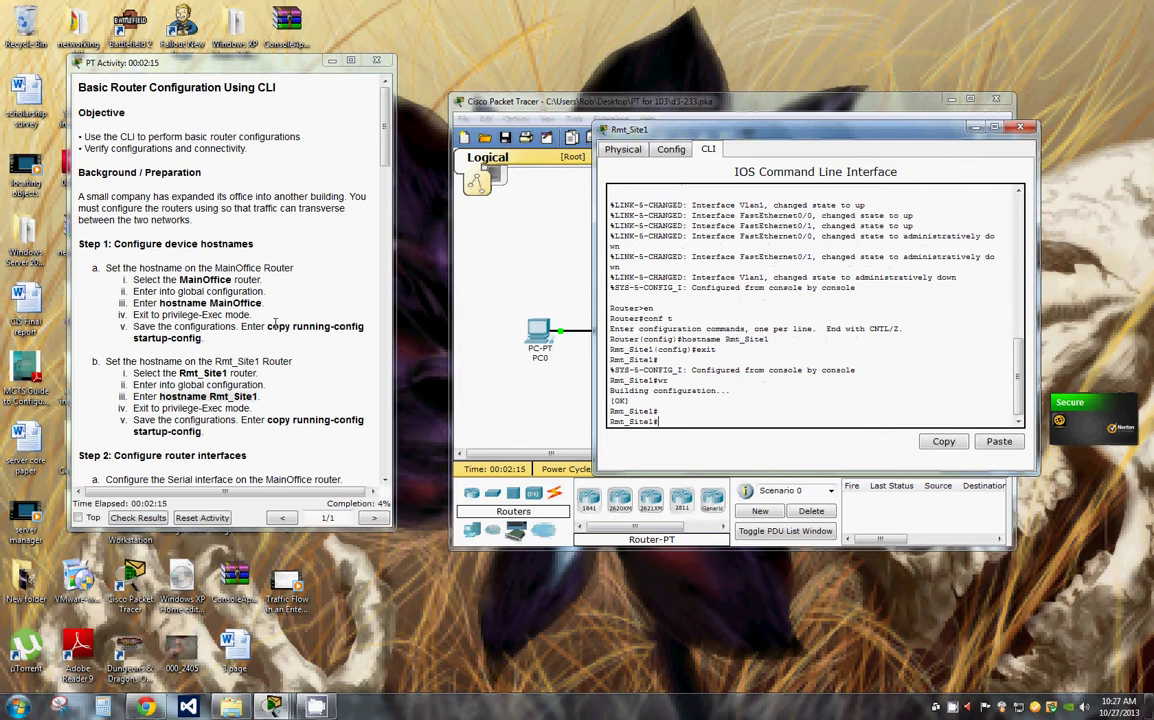
left_click_drag(159, 396, 258, 396)
scroll(385, 200, "down", 5)
scroll(385, 200, "down", 3)
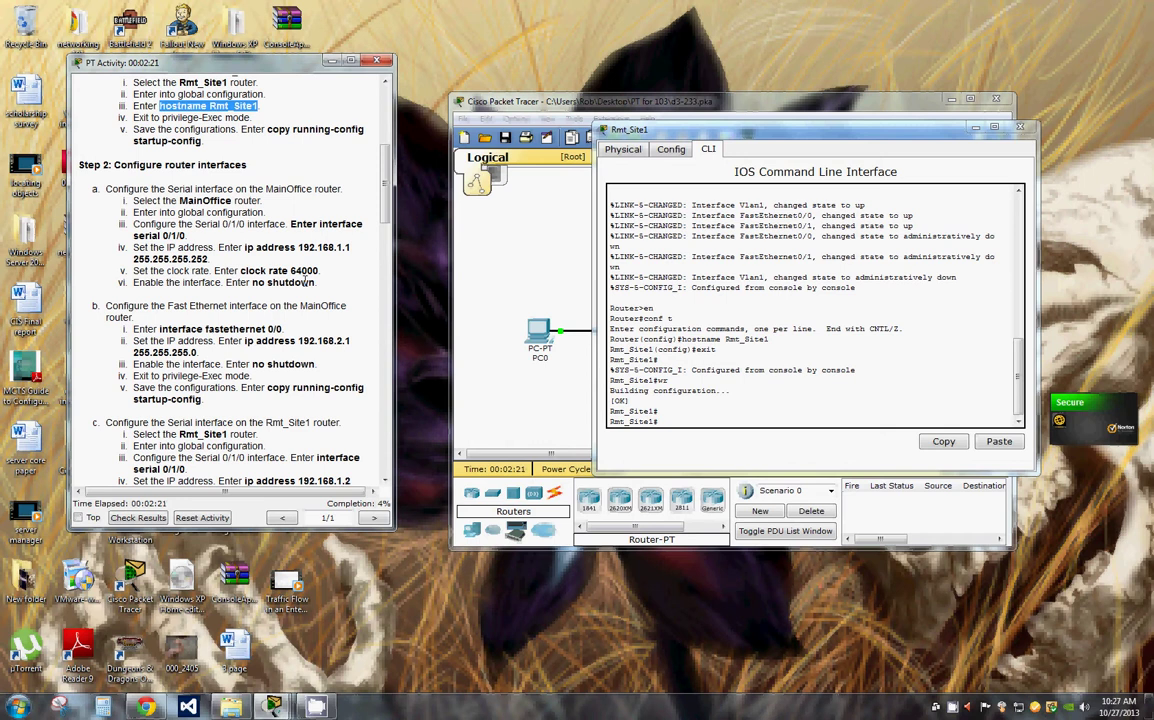
Step: Switch from Rmt_Site1 to MainOffice's console and enter global configuration mode
left_click(1021, 127)
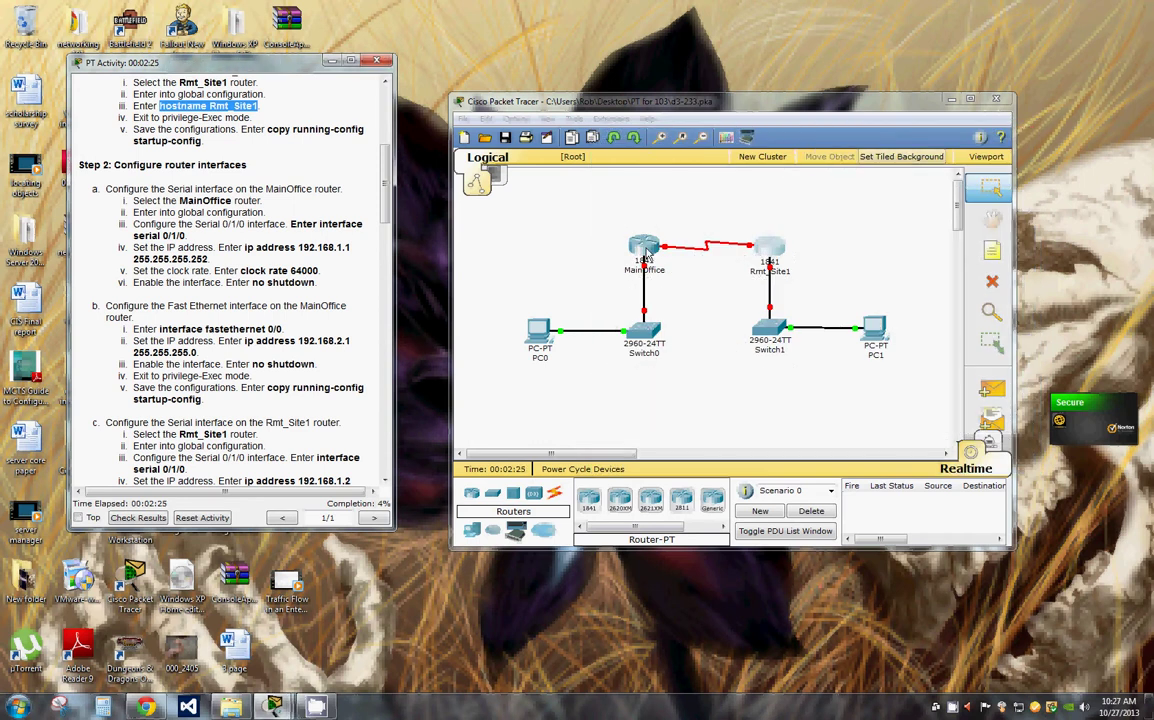
left_click(645, 250)
left_click_drag(345, 129, 784, 157)
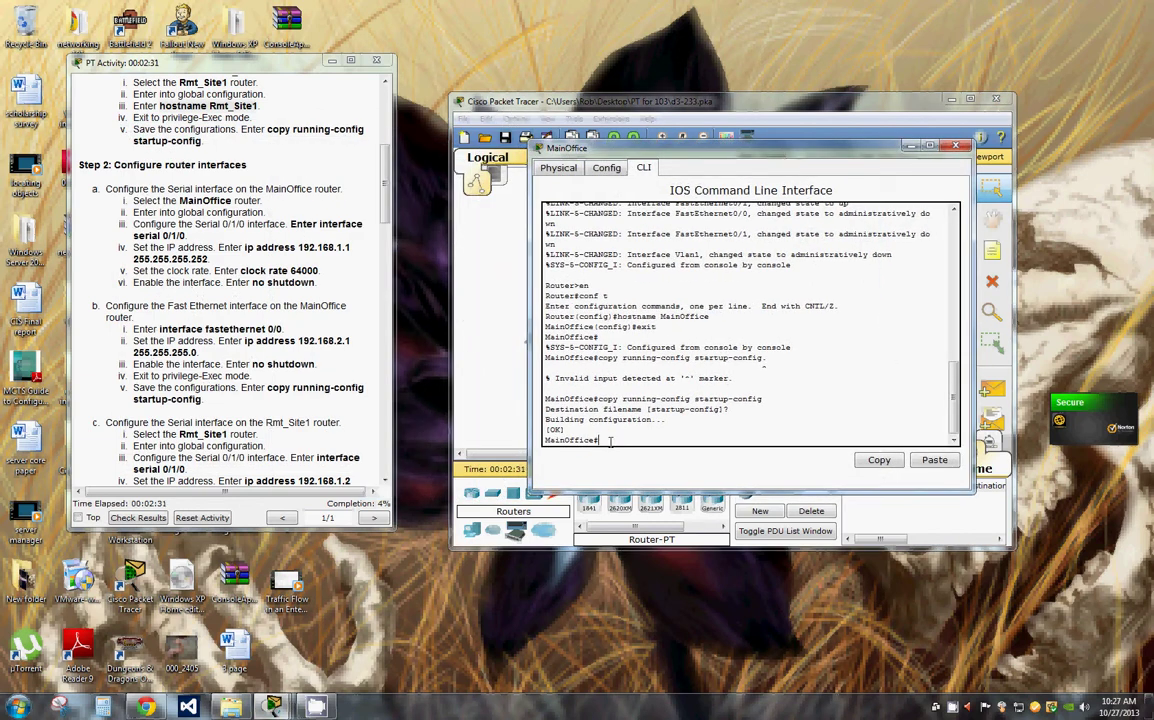
type("conf t")
key("Return")
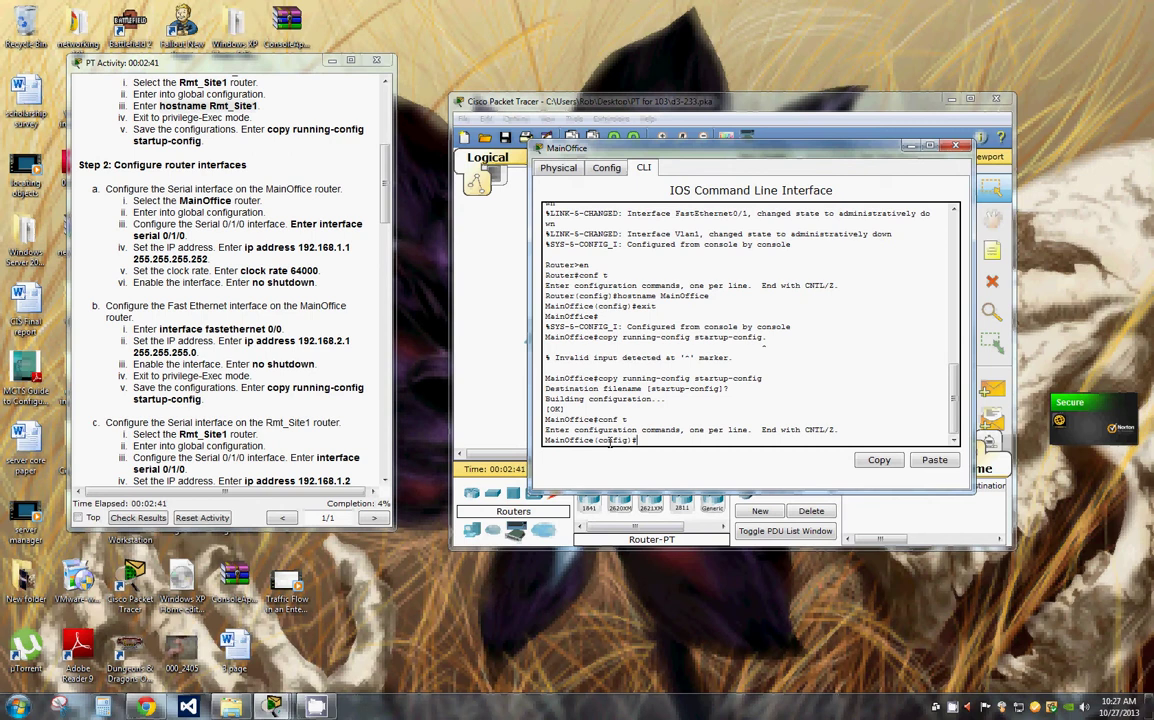
Step: Give interface serial 0/1/0 the address 192.168.1.1 255.255.255.252
type("e")
type("interface serial 0/1/0")
key("Return")
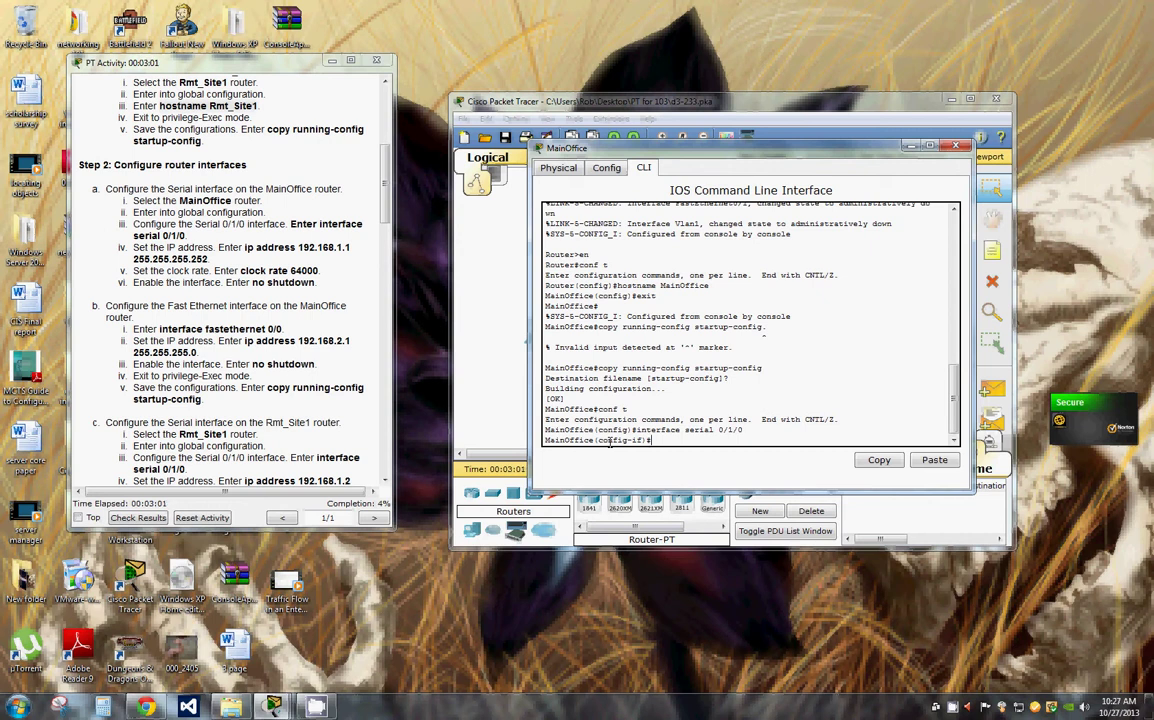
type("ip address 192.168.1.1")
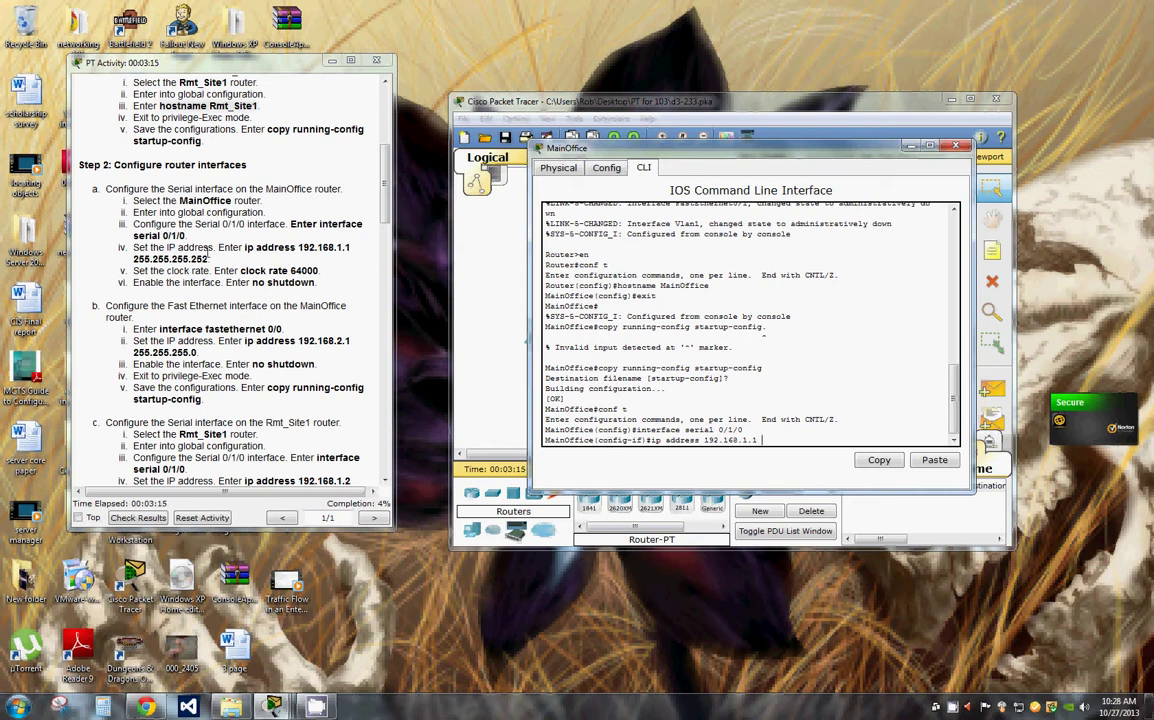
left_click_drag(208, 259, 133, 264)
key("ctrl+c")
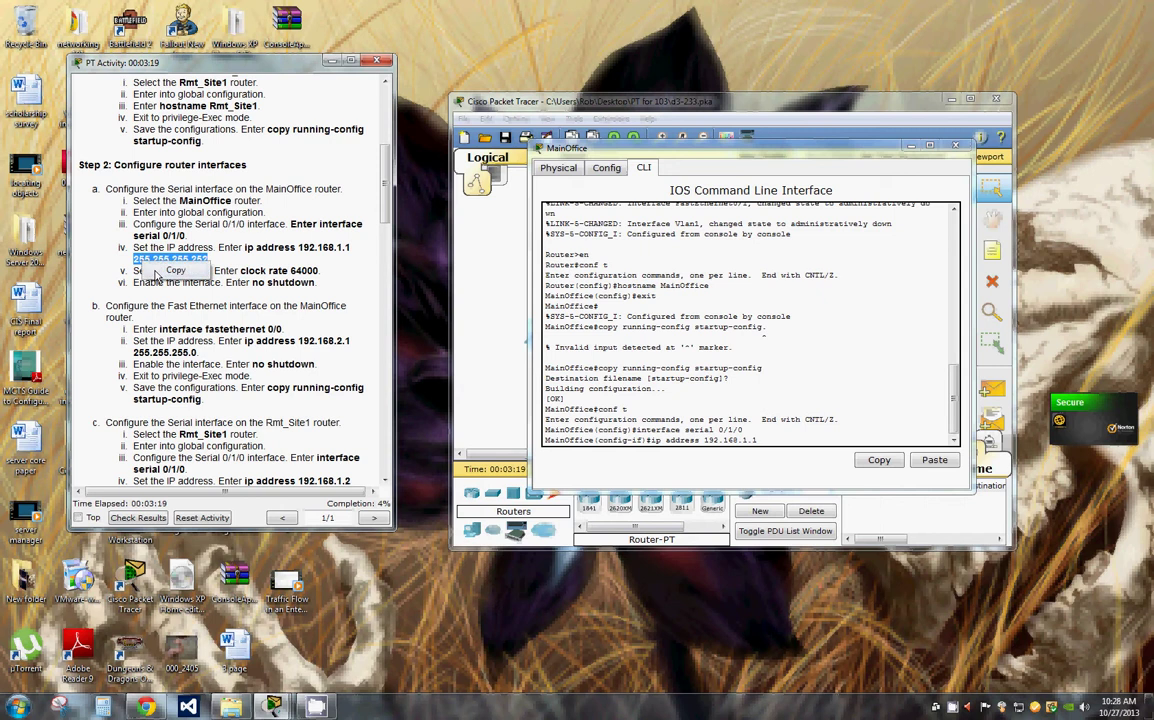
left_click(686, 398)
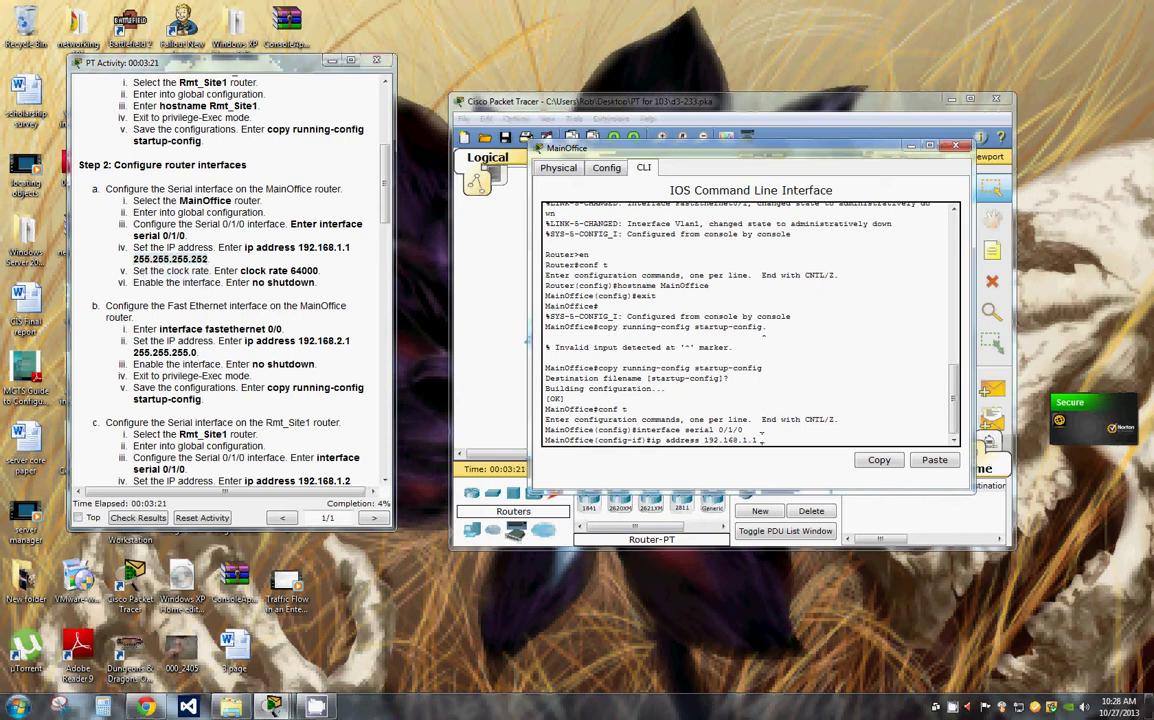
right_click(697, 442)
left_click(720, 466)
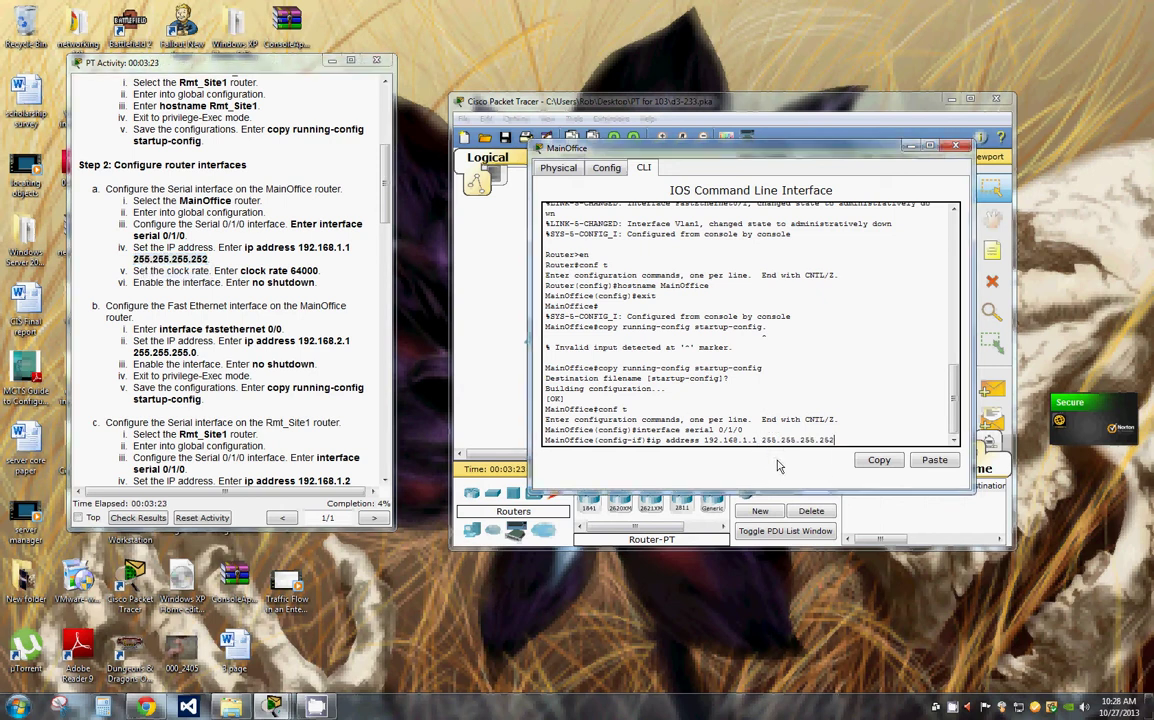
key("Return")
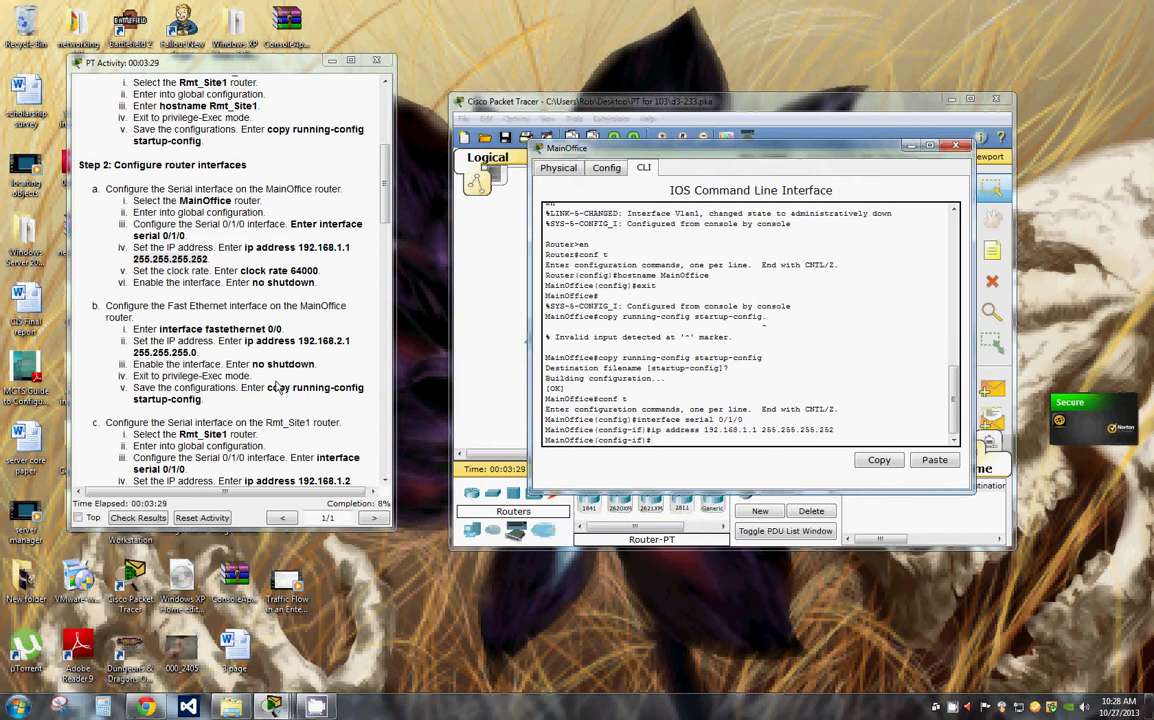
Step: Enable Serial 0/1/0 with no shut and leave interface mode
type("no shut")
key("Return")
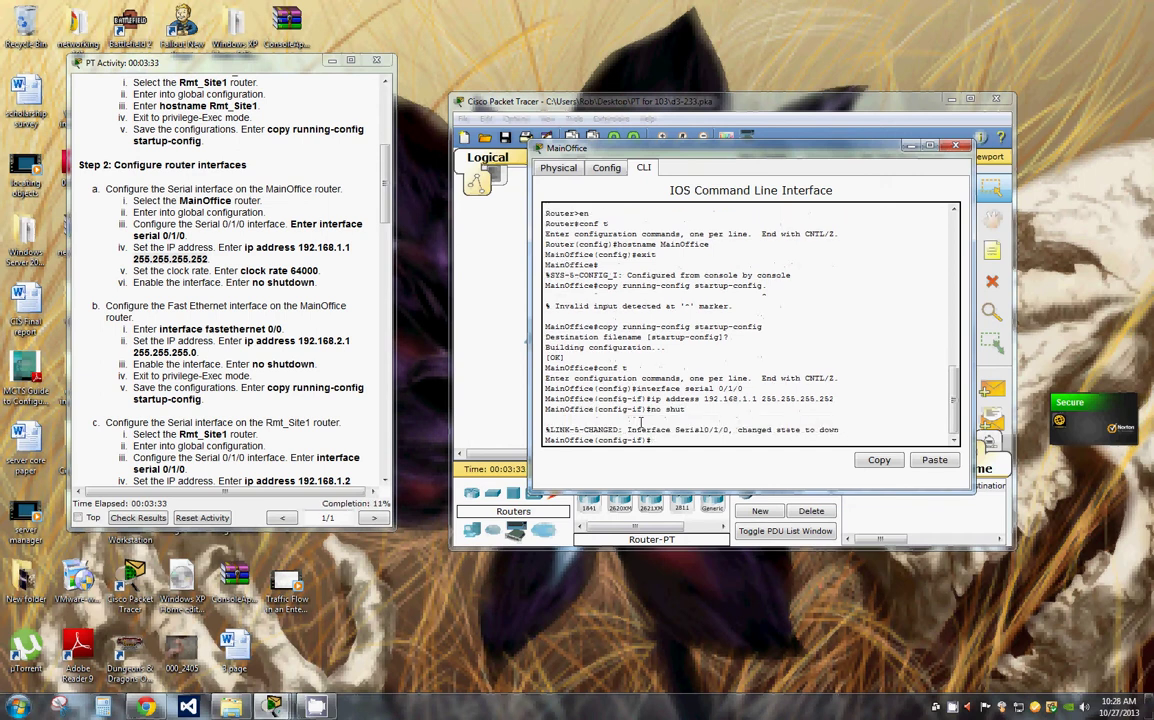
type("exit")
key("Return")
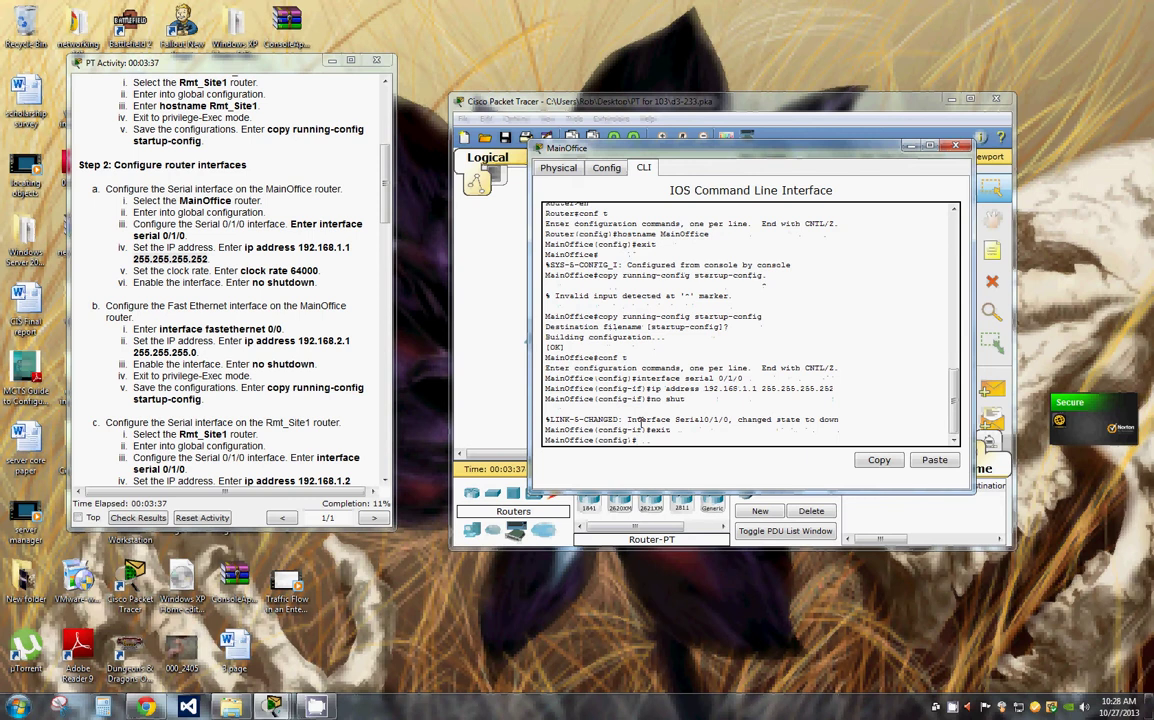
Step: Save MainOffice's configuration to startup-config using the recalled copy command
type("in")
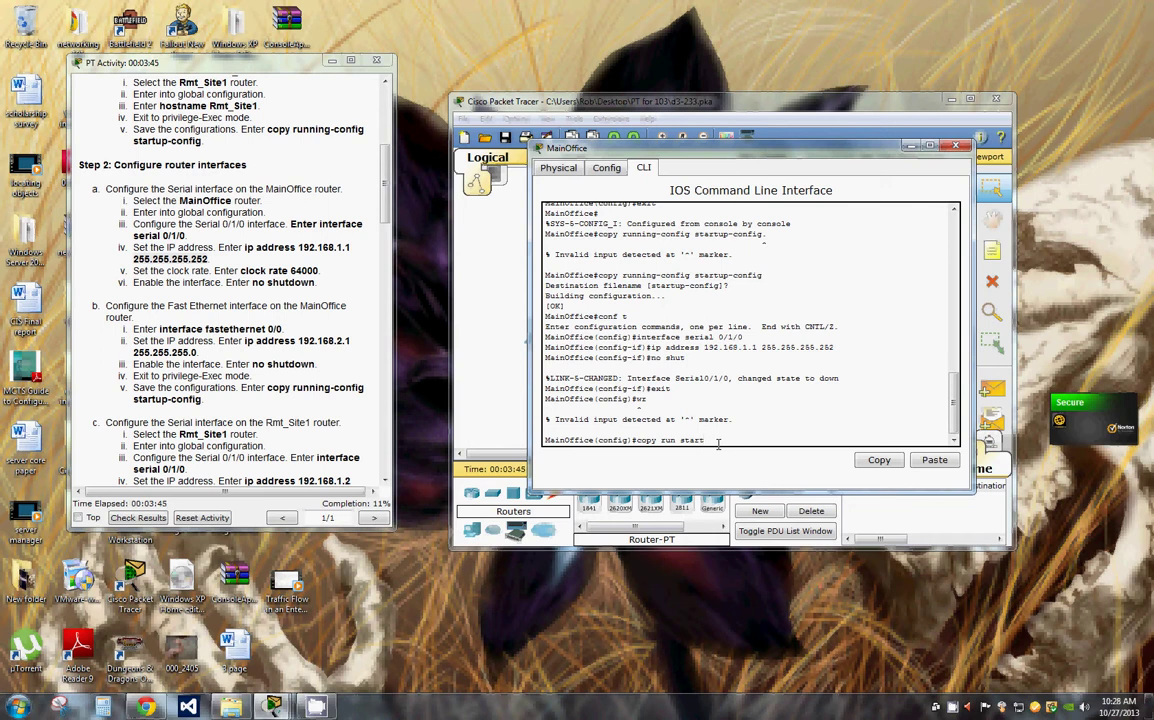
key("Return")
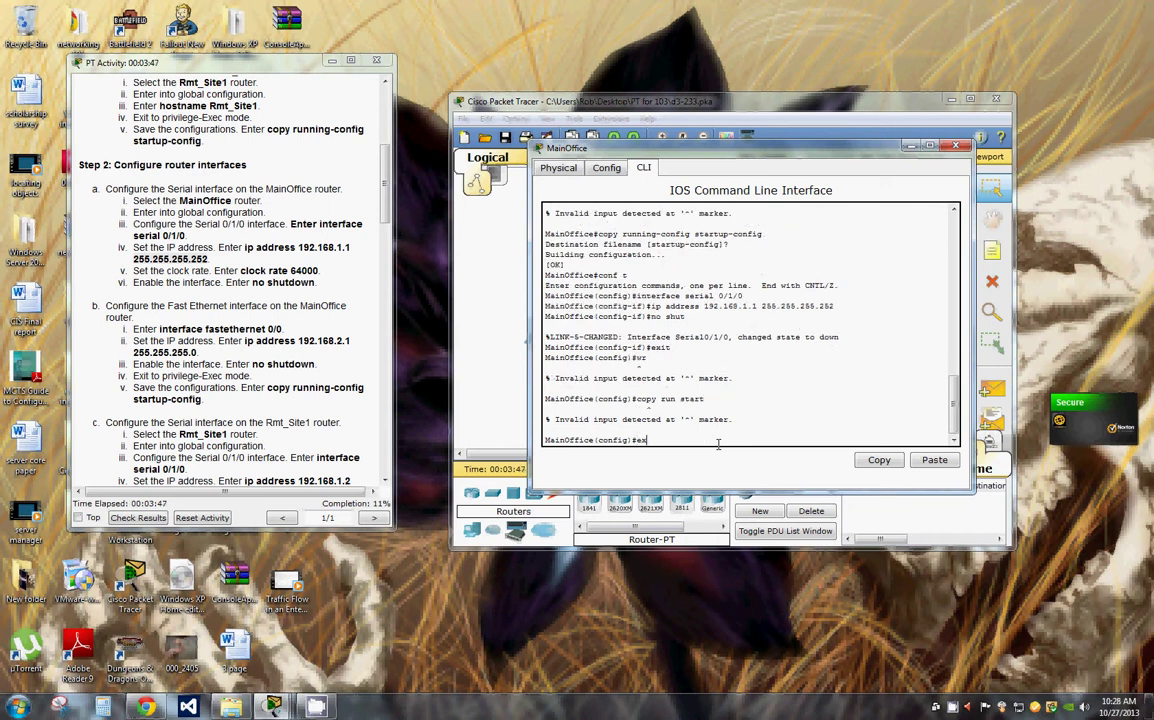
type("exit")
key("Return")
key("Up")
key("Up")
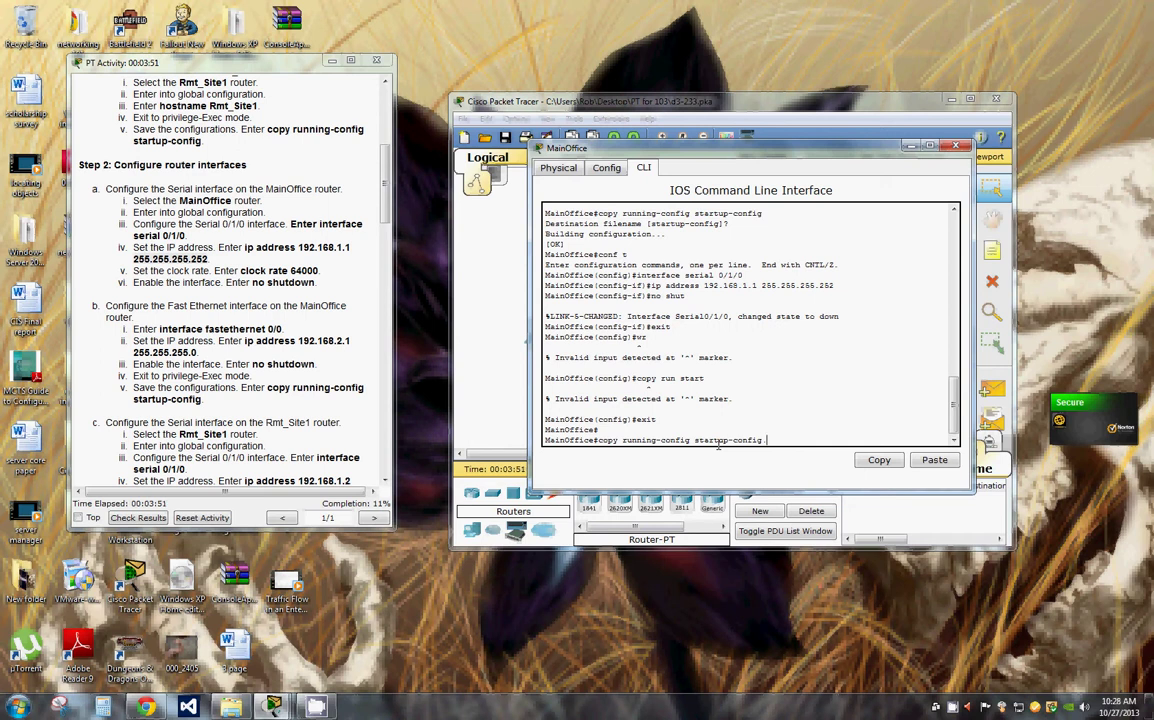
key("Return")
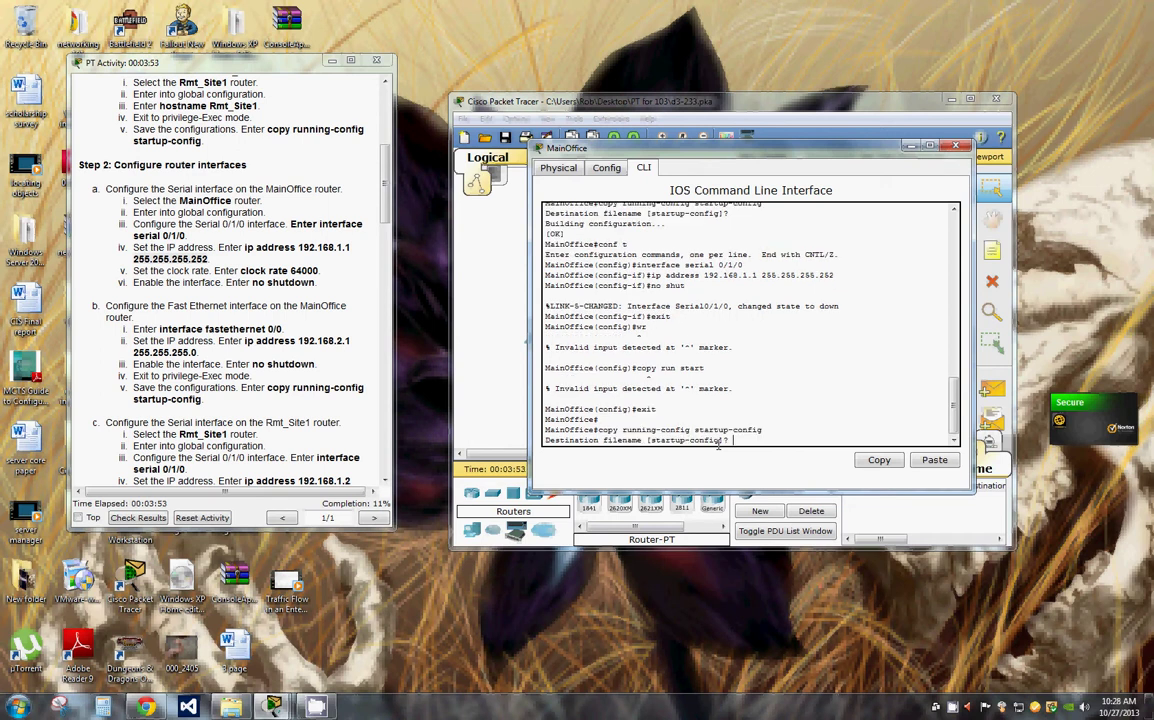
key("Return")
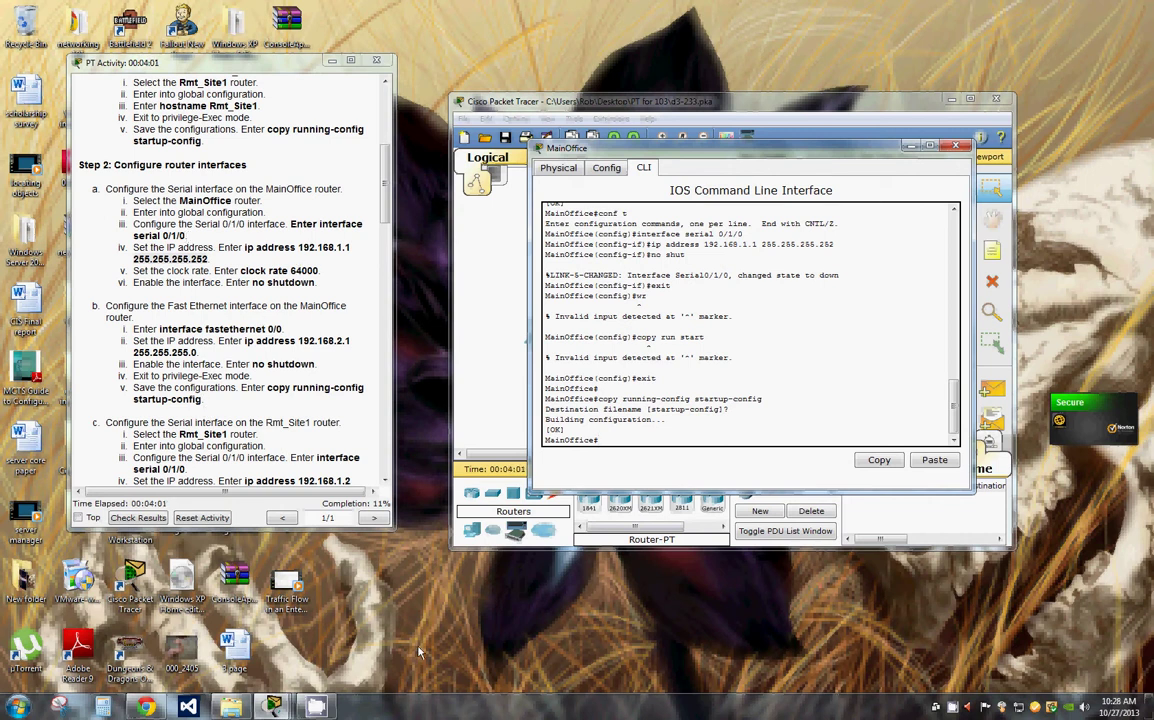
key("super")
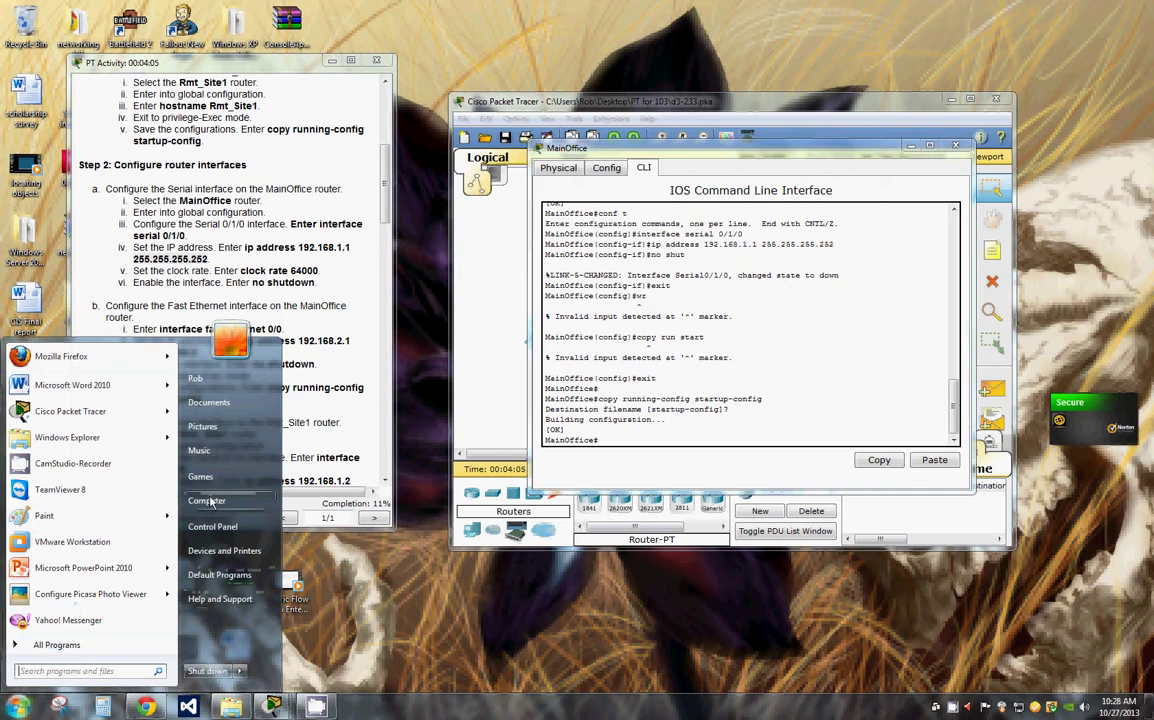
Step: Launch Notepad from Start > All Programs > Accessories
left_click(207, 501)
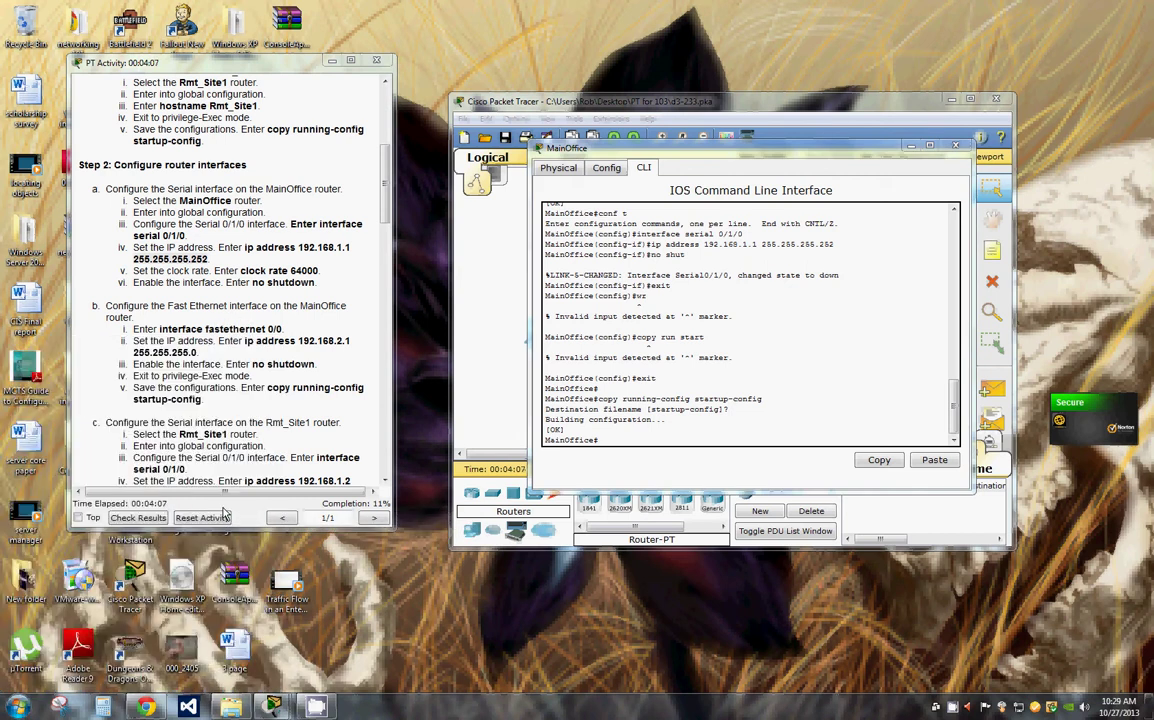
key("alt+F4")
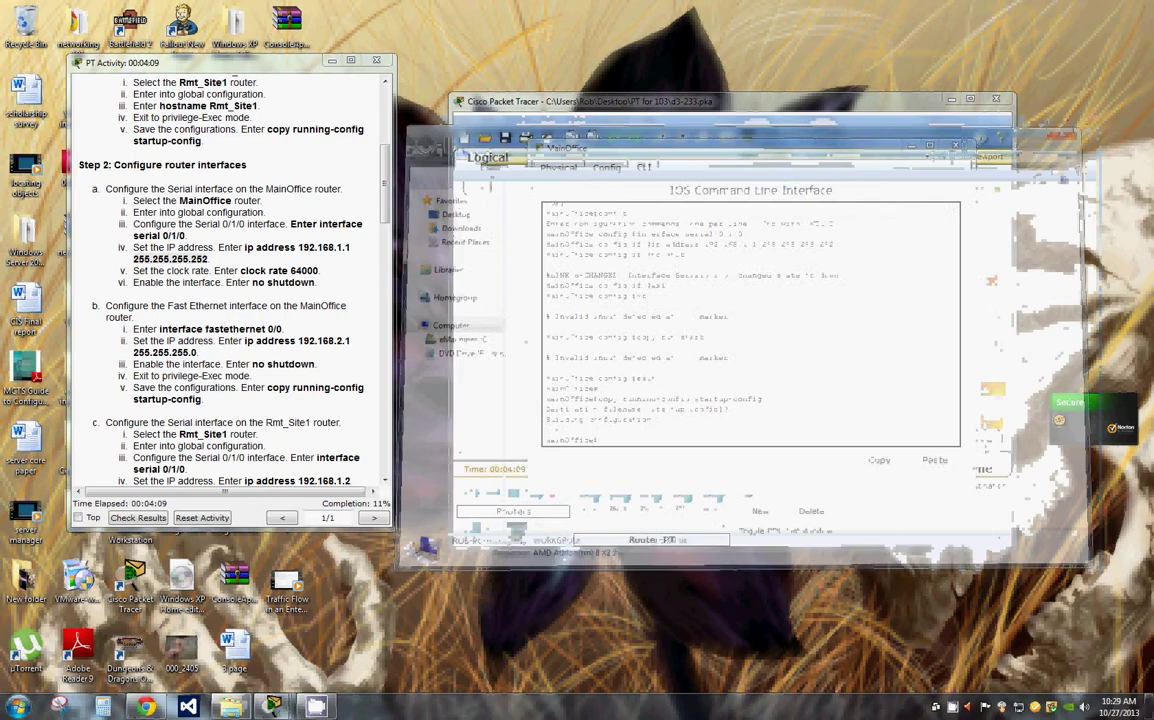
left_click(18, 707)
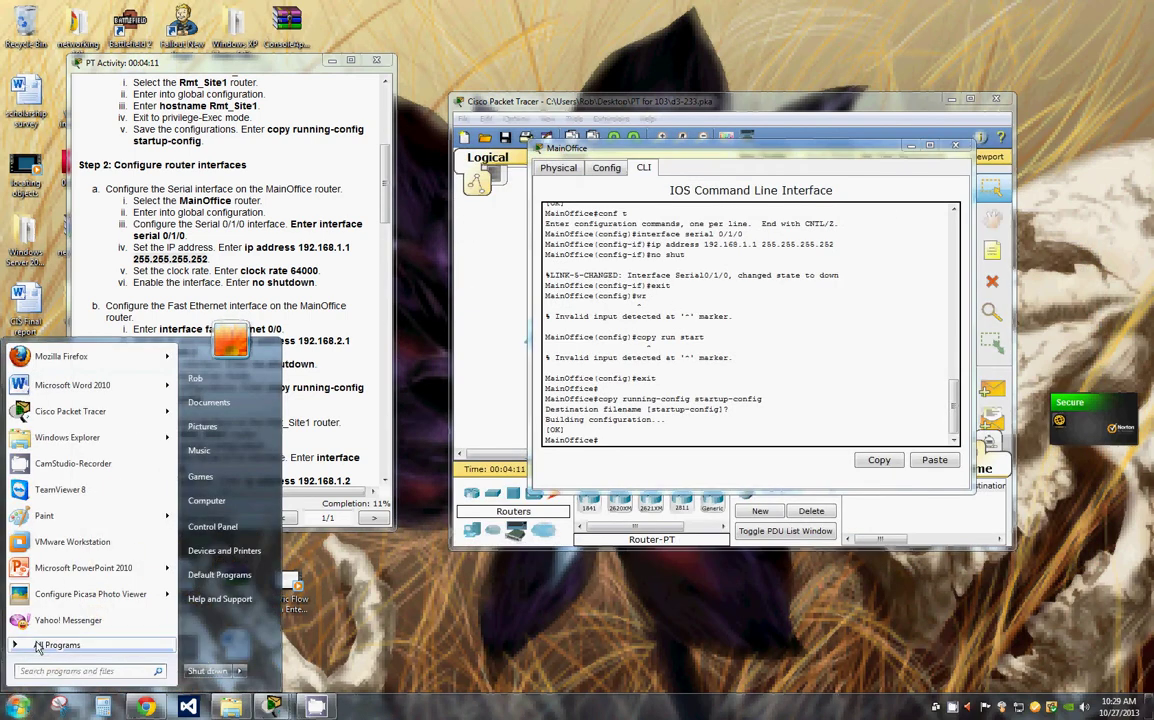
left_click(69, 651)
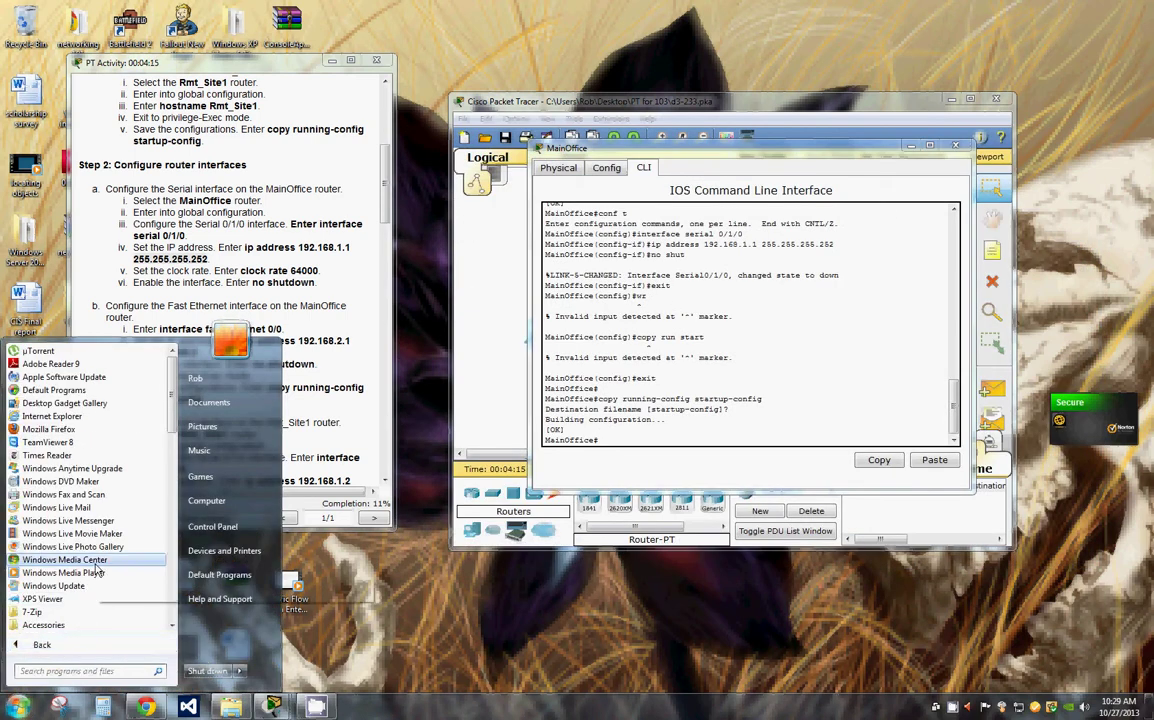
scroll(100, 571, "down", 3)
scroll(100, 571, "up", 3)
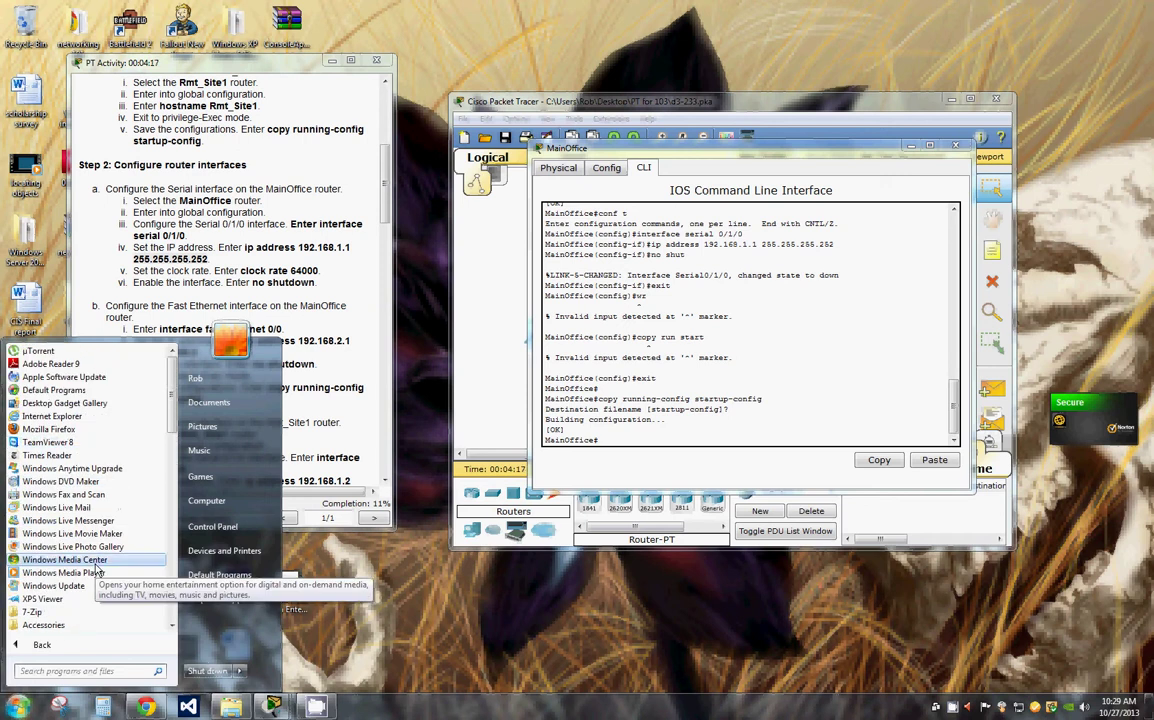
scroll(95, 550, "down", 2)
left_click(57, 547)
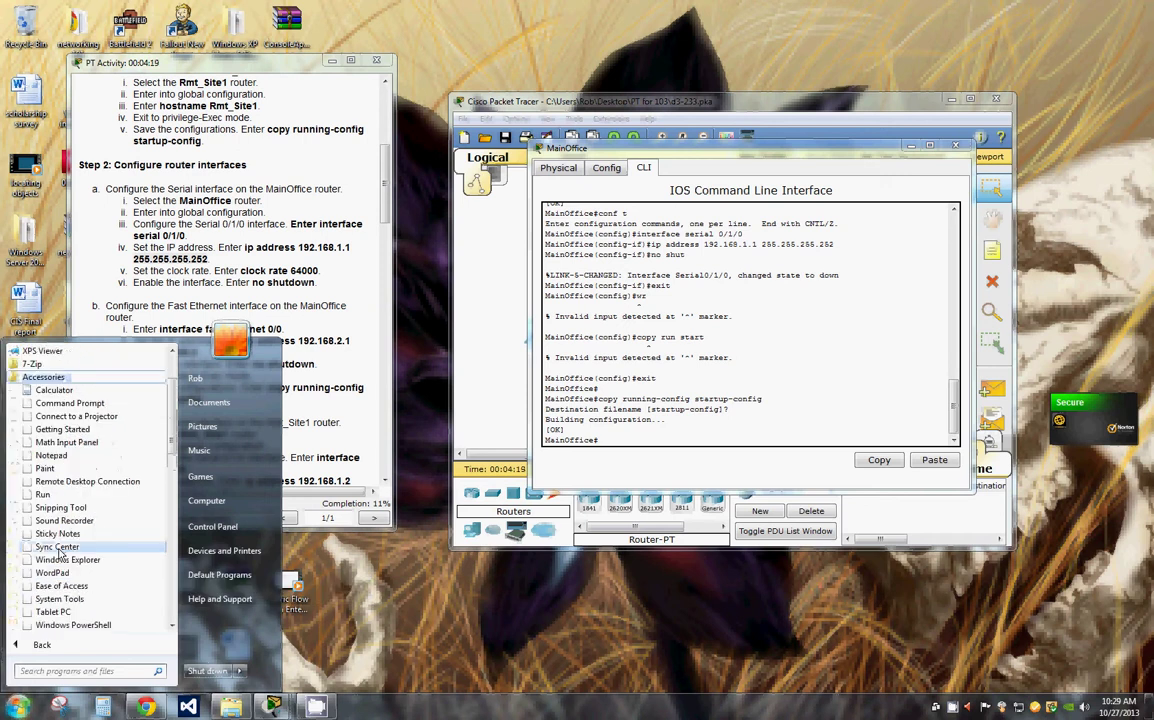
left_click(59, 460)
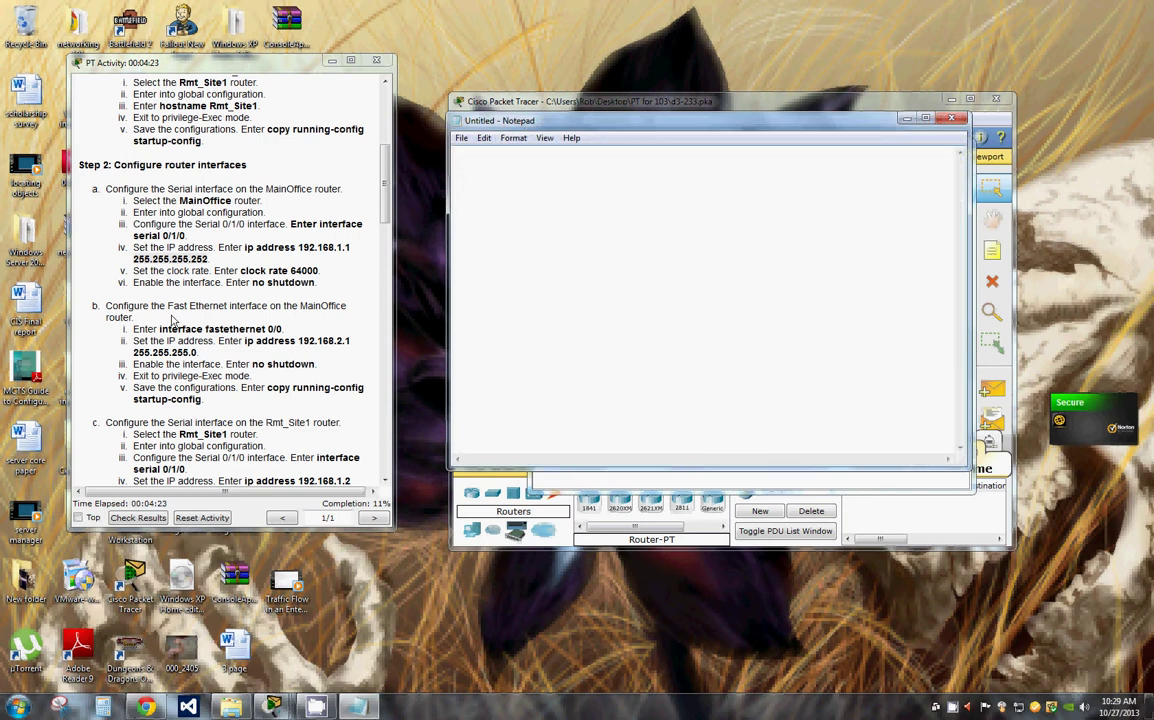
Step: Paste 'interface fastethernet 0/0' from the instructions into Notepad
left_click_drag(160, 326, 95, 318)
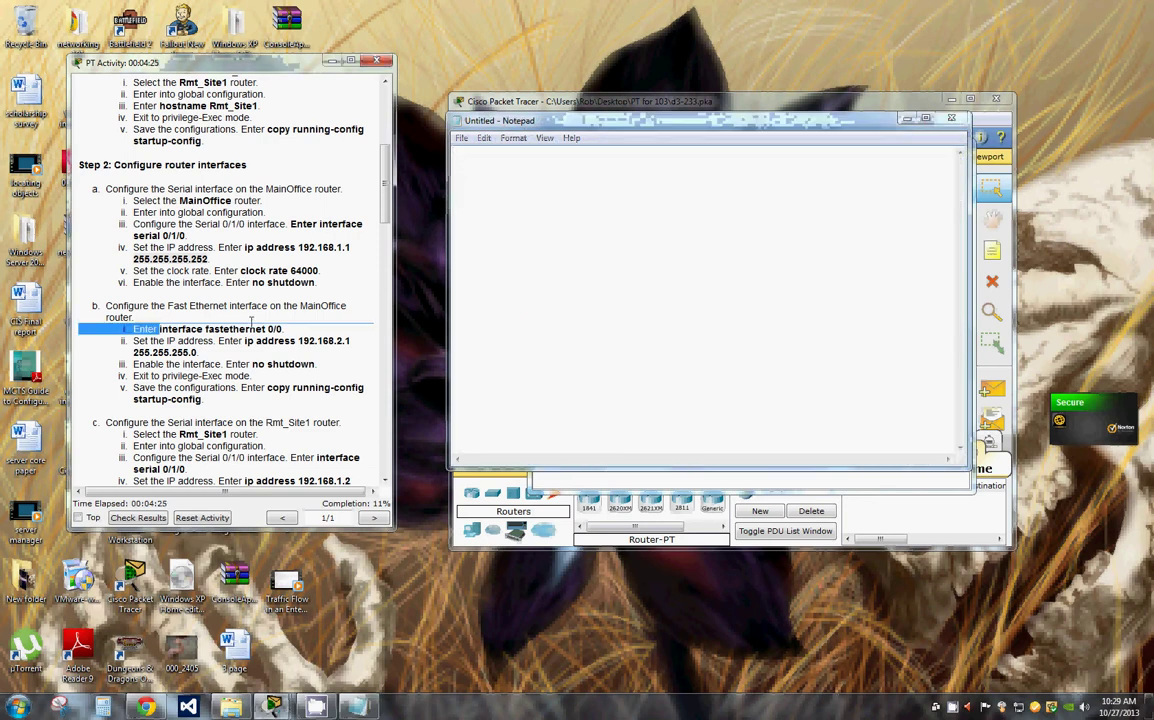
left_click(262, 328)
left_click_drag(283, 328, 160, 328)
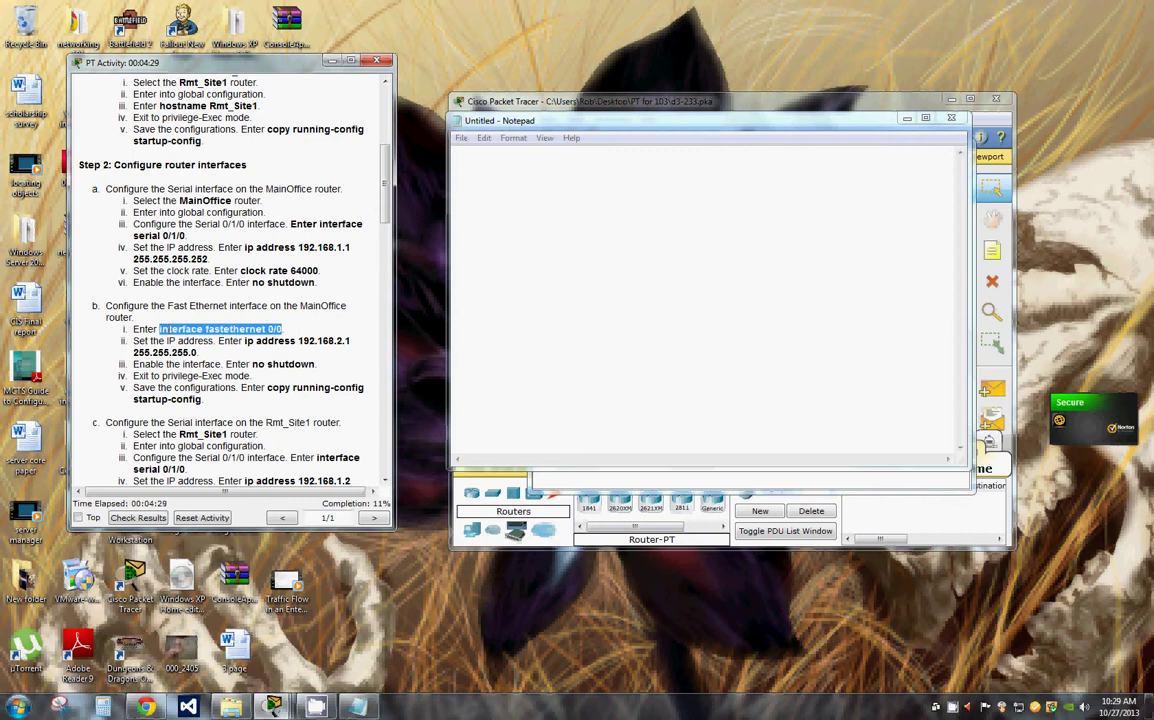
right_click(195, 330)
left_click(205, 342)
right_click(494, 168)
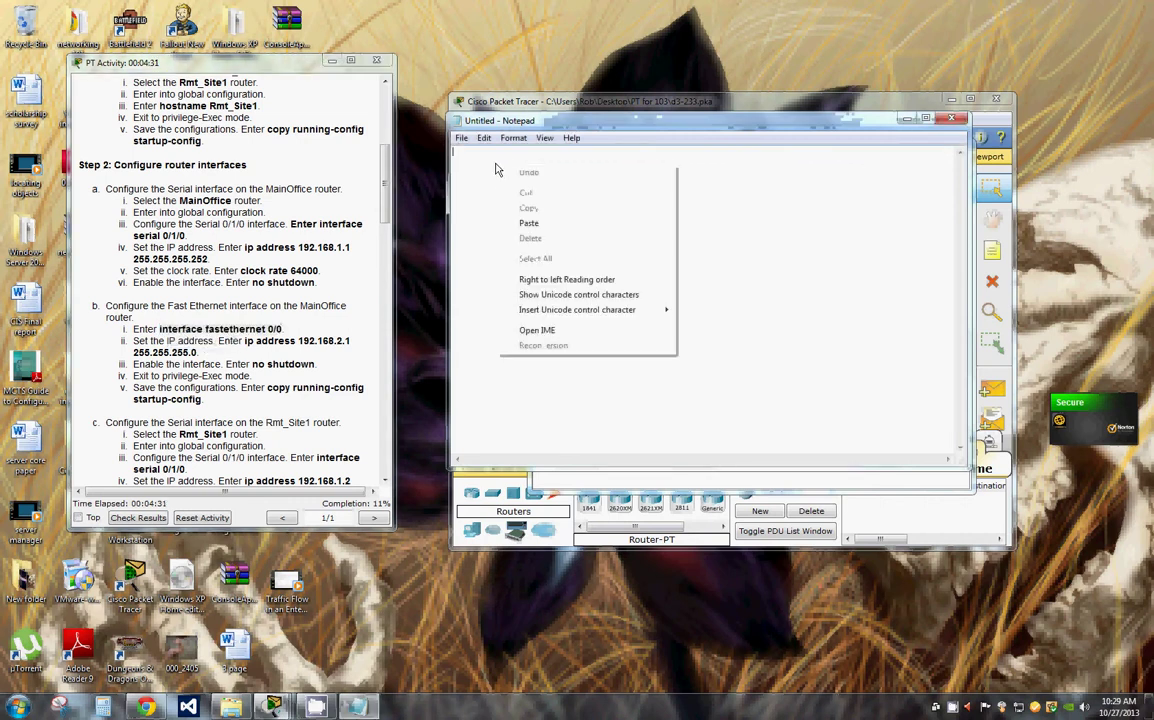
left_click(528, 223)
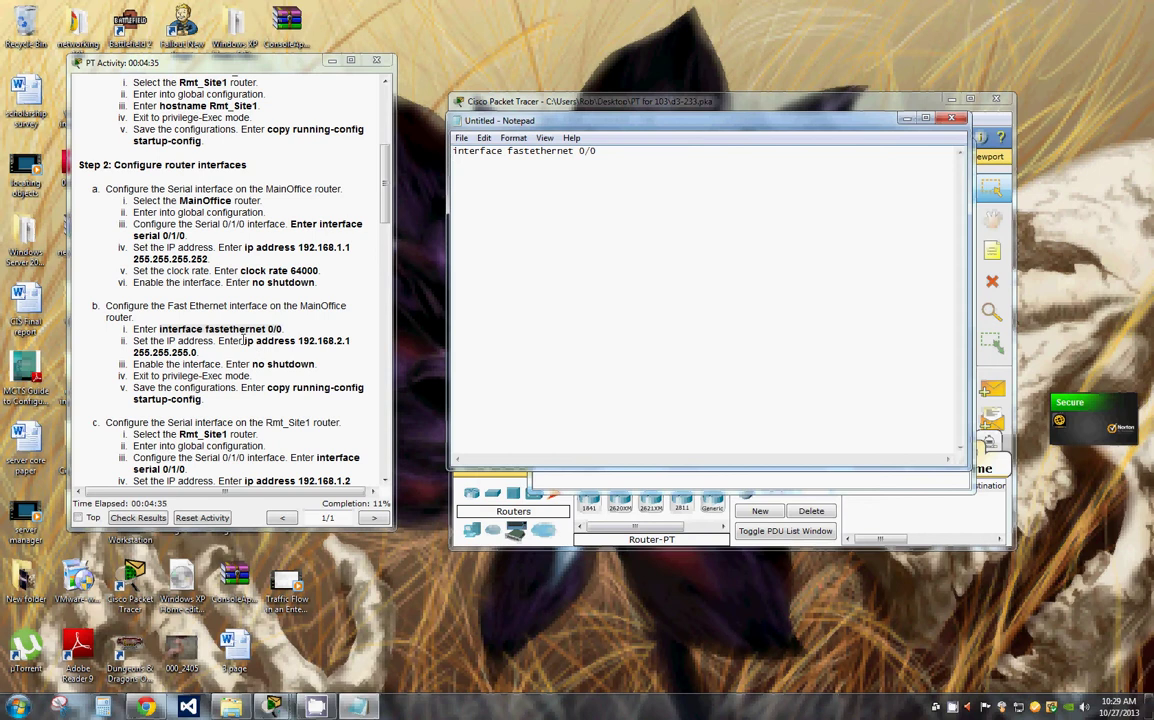
Step: Add the 'ip address 192.168.2.1 255.255.255.0' and 'no shutdown' lines to the script
left_click_drag(245, 341, 305, 352)
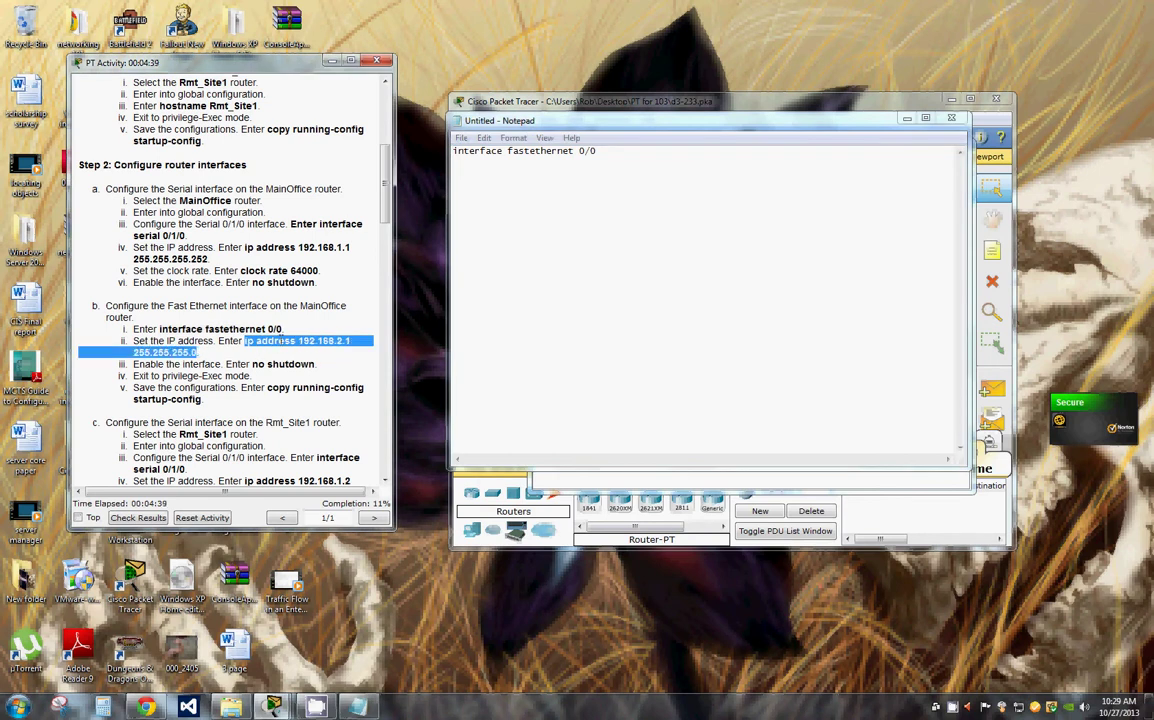
right_click(292, 341)
left_click(314, 348)
left_click(472, 168)
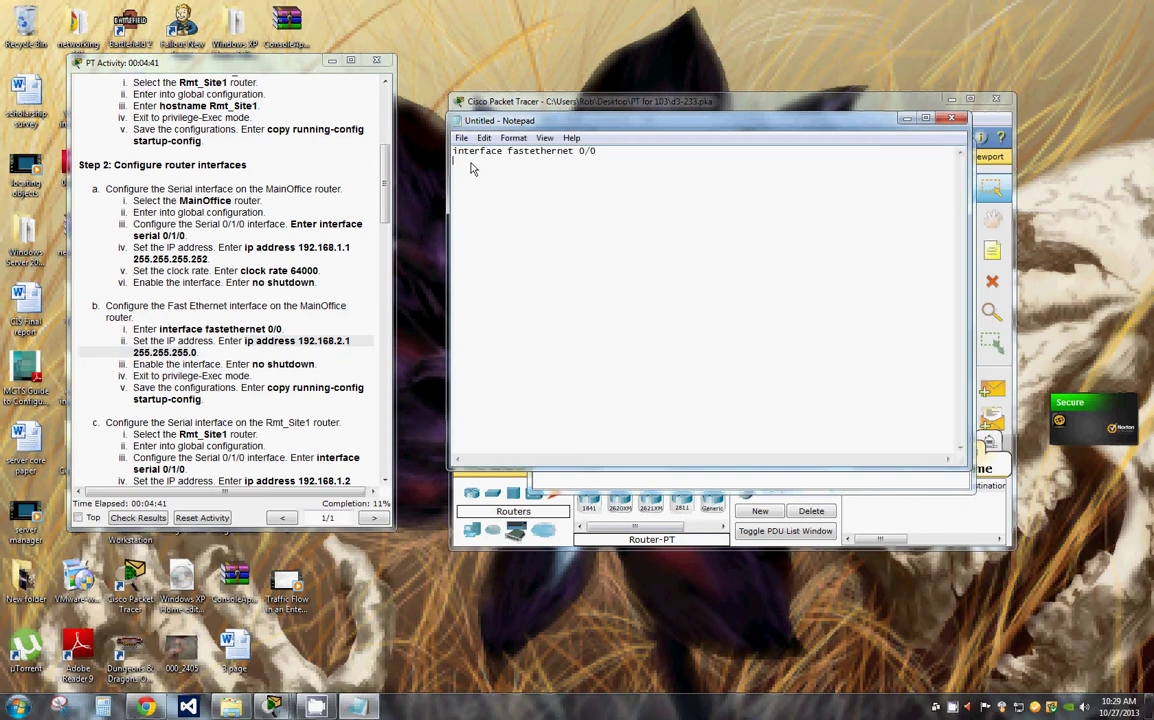
right_click(472, 168)
left_click(507, 223)
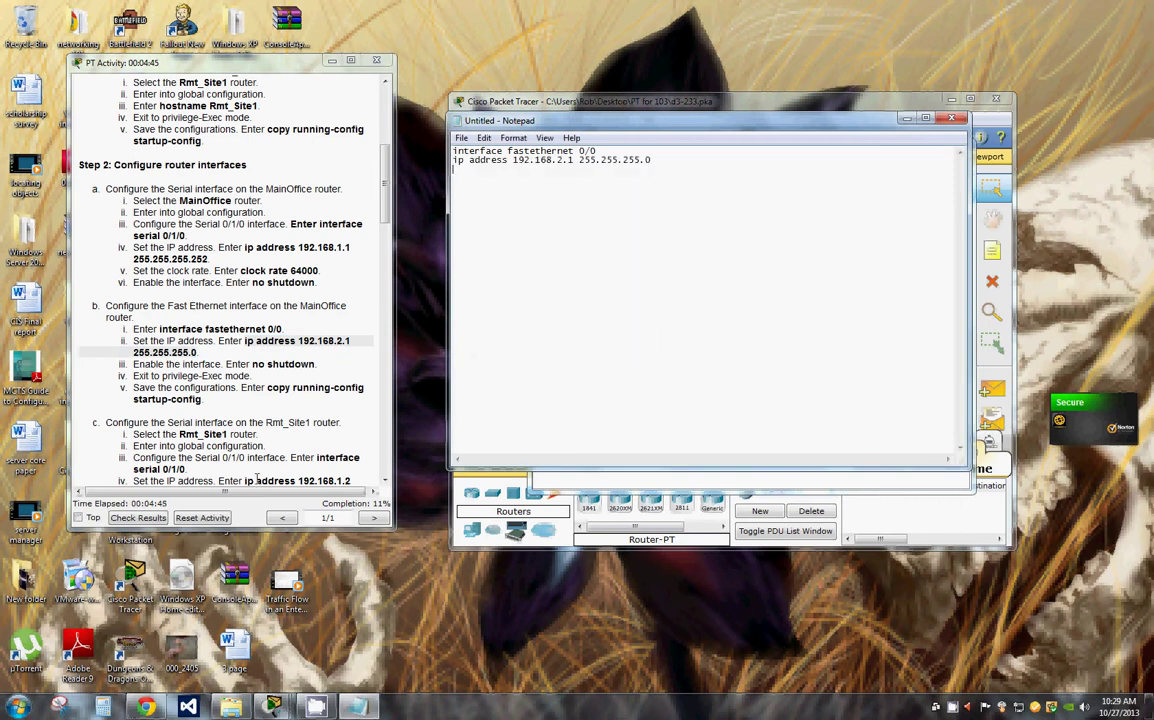
left_click_drag(315, 364, 250, 364)
left_click(317, 364)
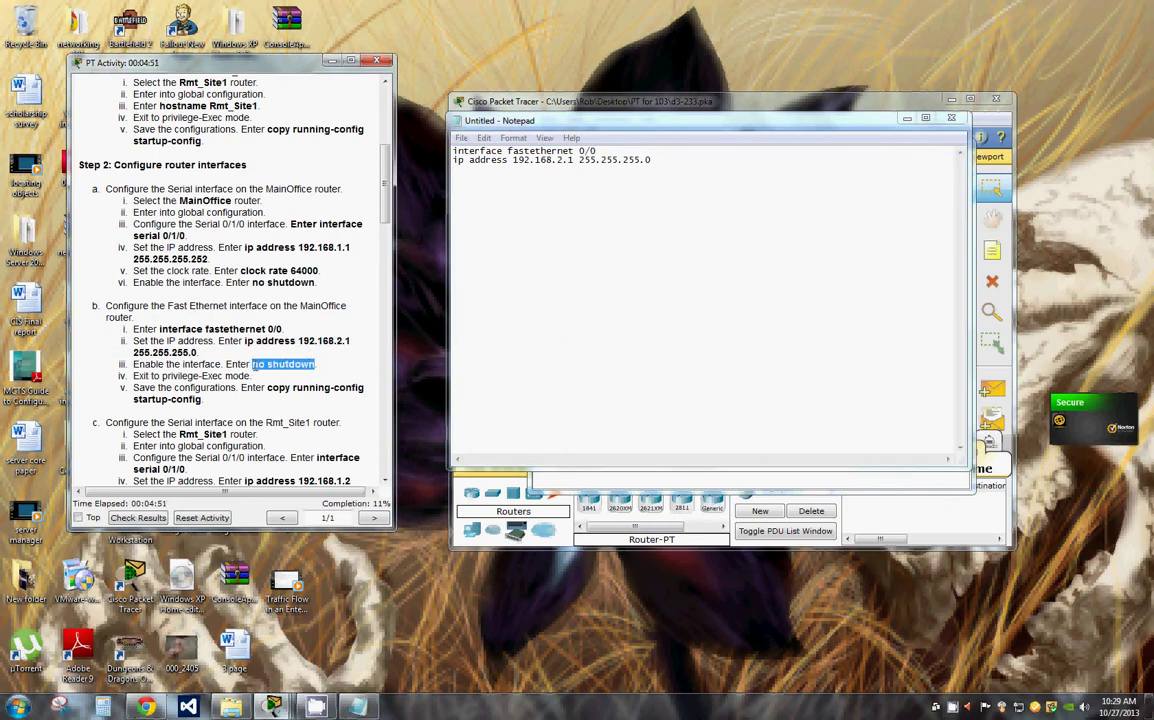
left_click(659, 166)
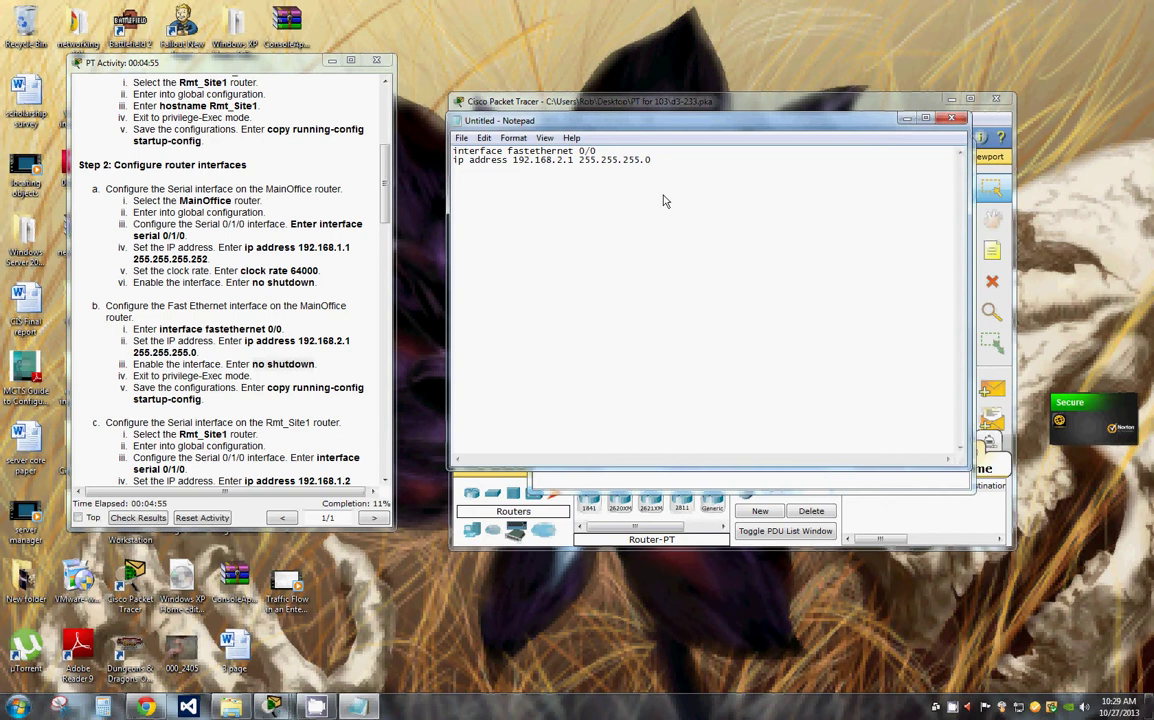
right_click(472, 176)
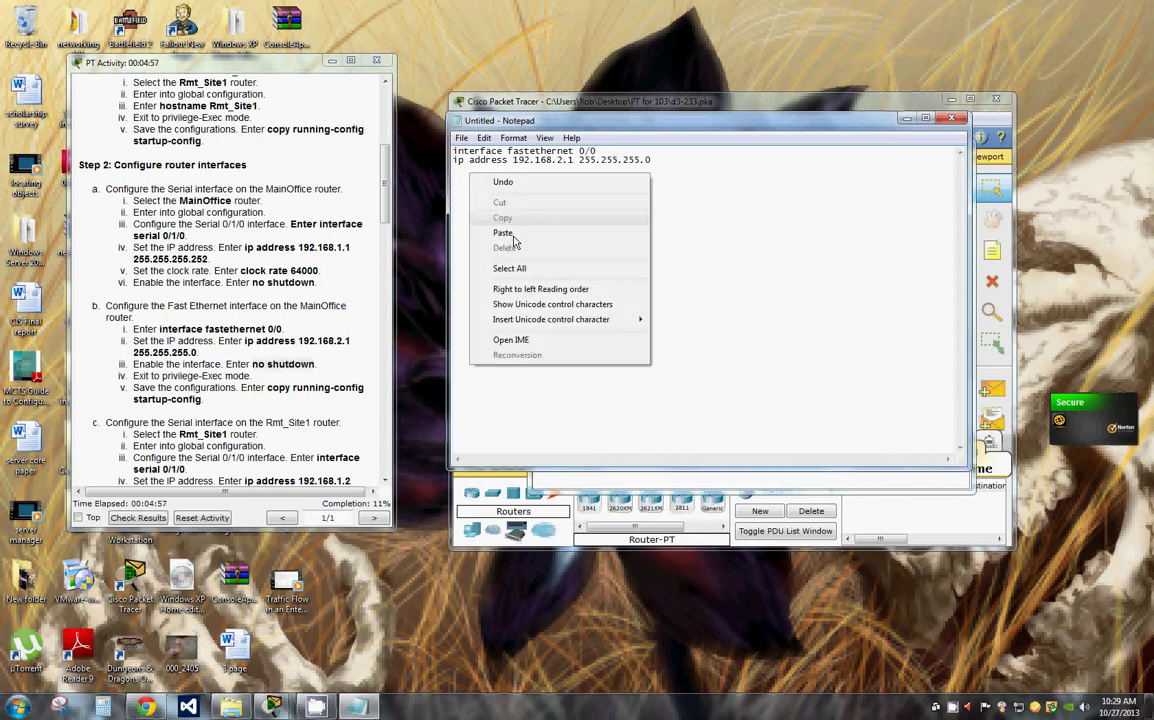
left_click(511, 233)
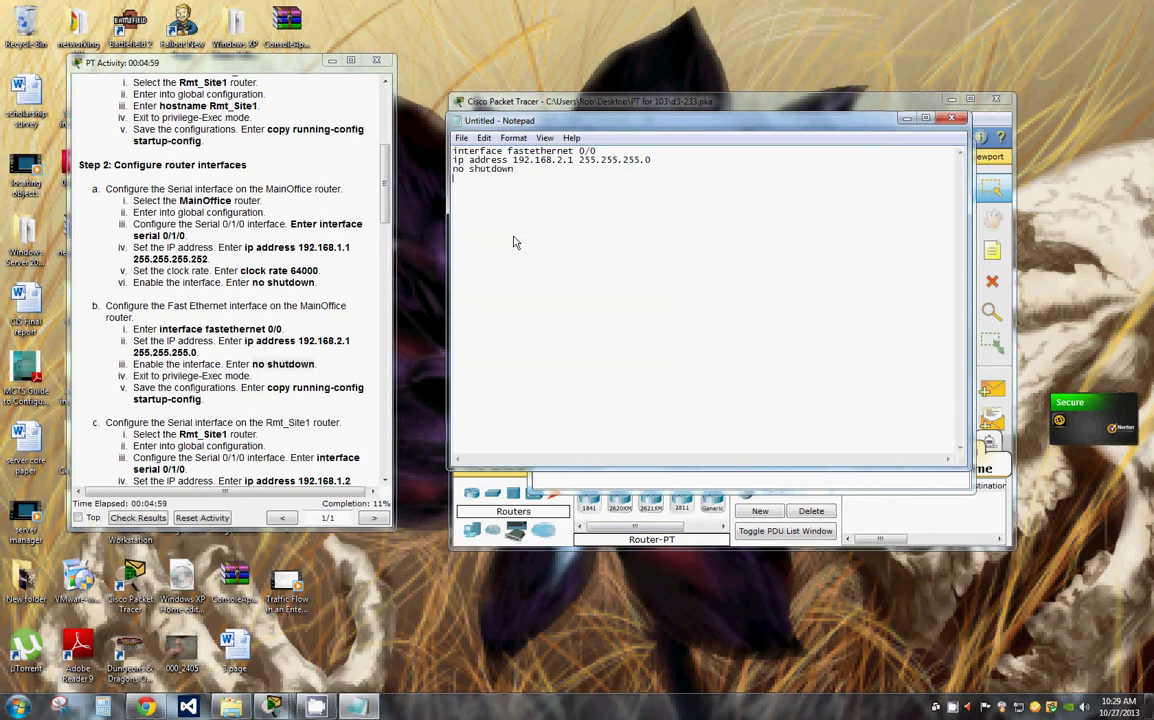
Step: Add the exit lines and 'copy run start', plus a new first line for conf t
type("exit")
left_click(474, 204)
type("copy run start")
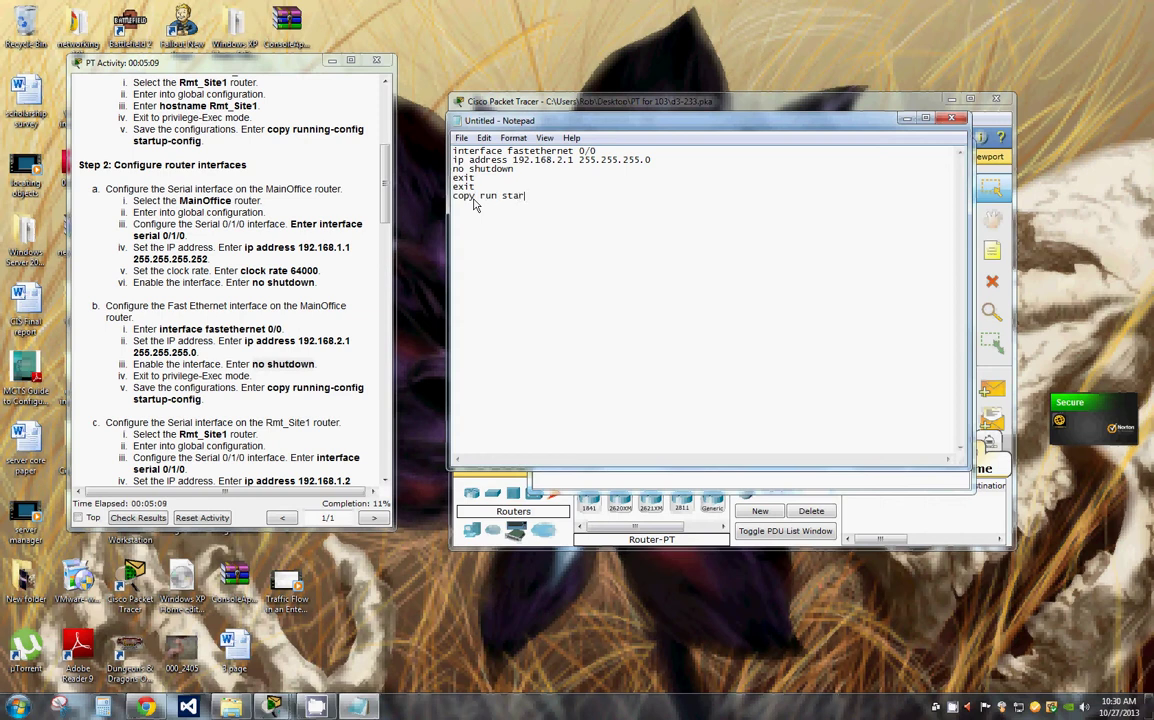
left_click(455, 152)
key("Return")
key("Up")
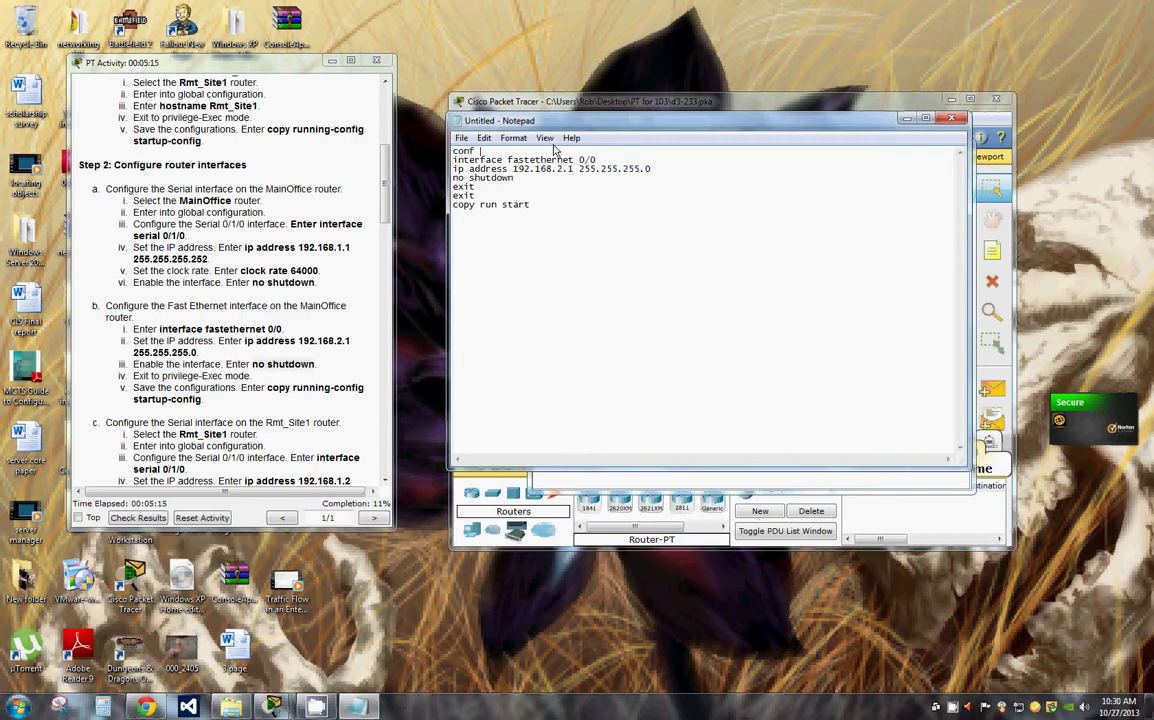
Step: Select all seven script lines and copy them
left_click_drag(531, 204, 415, 196)
left_click_drag(536, 208, 425, 140)
right_click(437, 145)
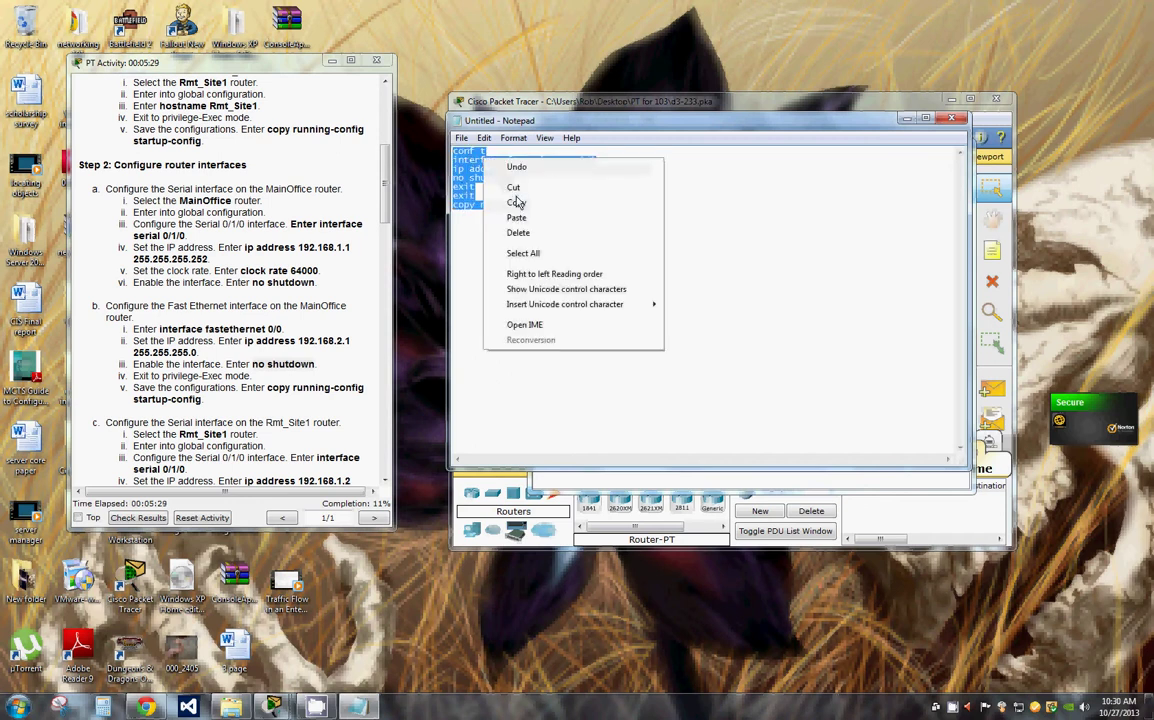
right_click(483, 158)
left_click(517, 203)
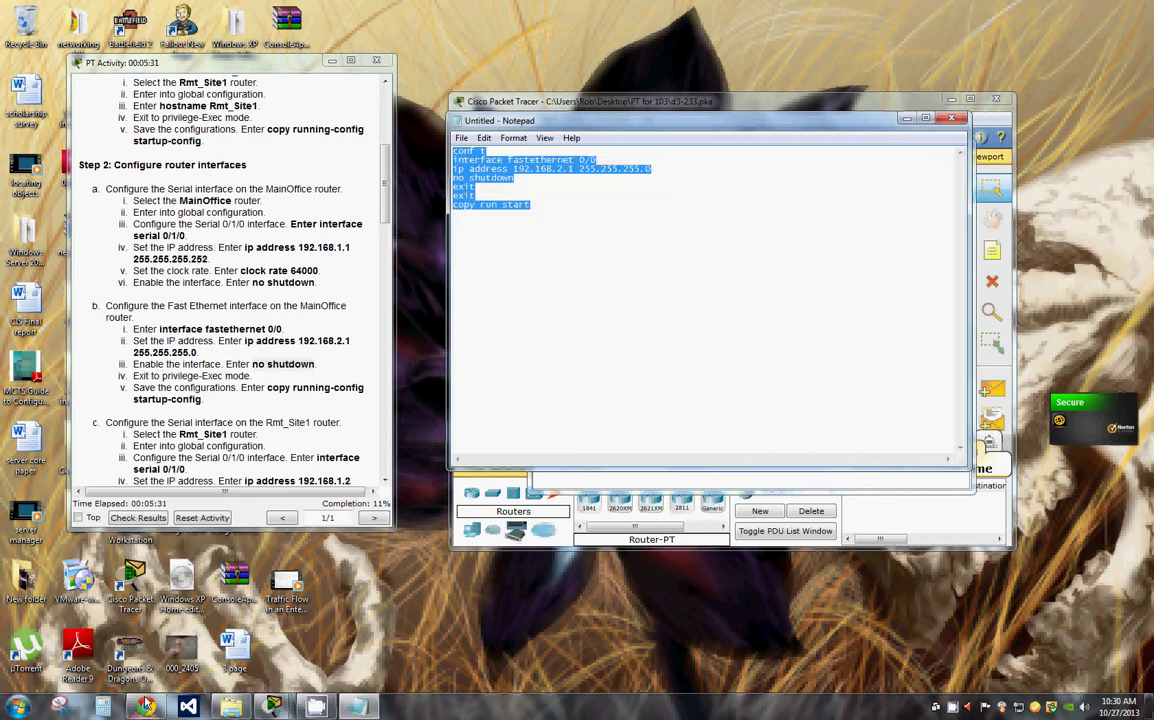
Step: Paste the Notepad script into MainOffice's CLI and confirm the startup-config save
mouse_move(315, 707)
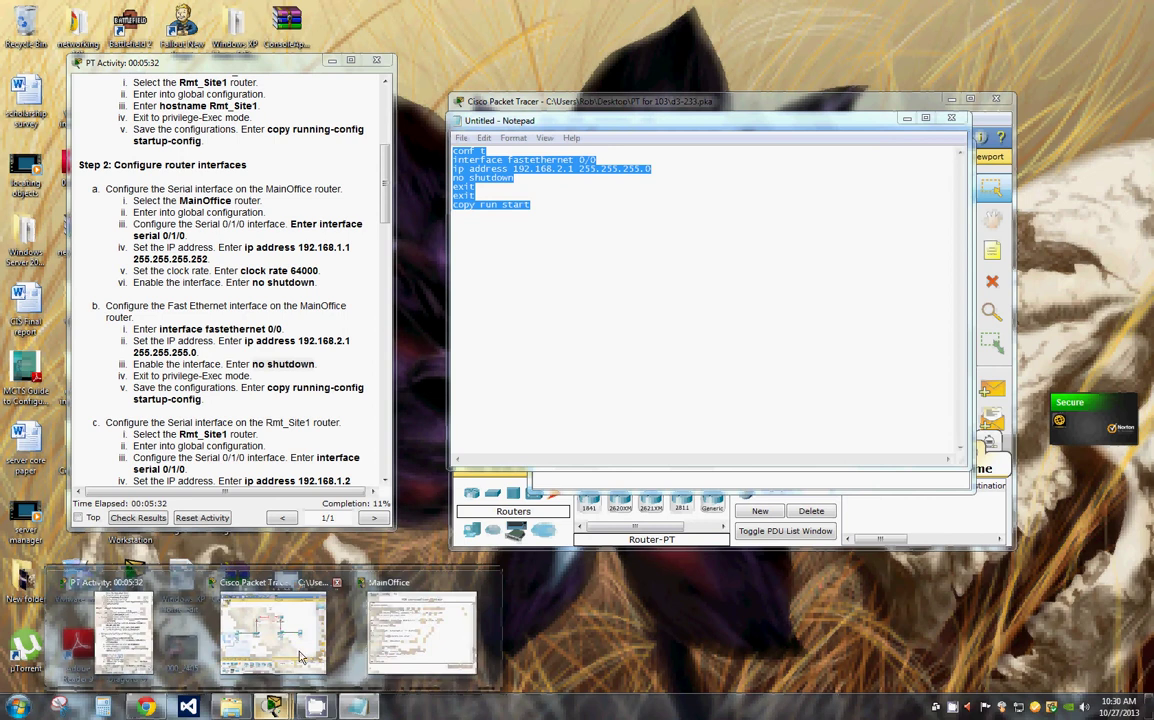
left_click(418, 570)
right_click(620, 438)
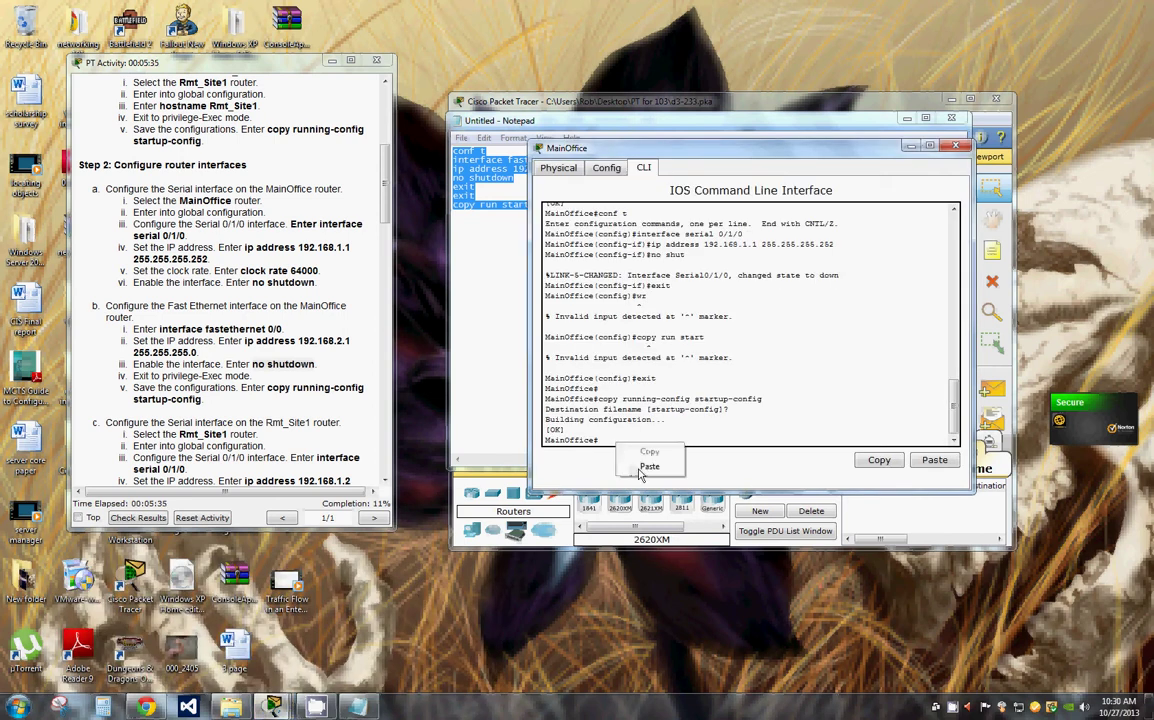
left_click(642, 466)
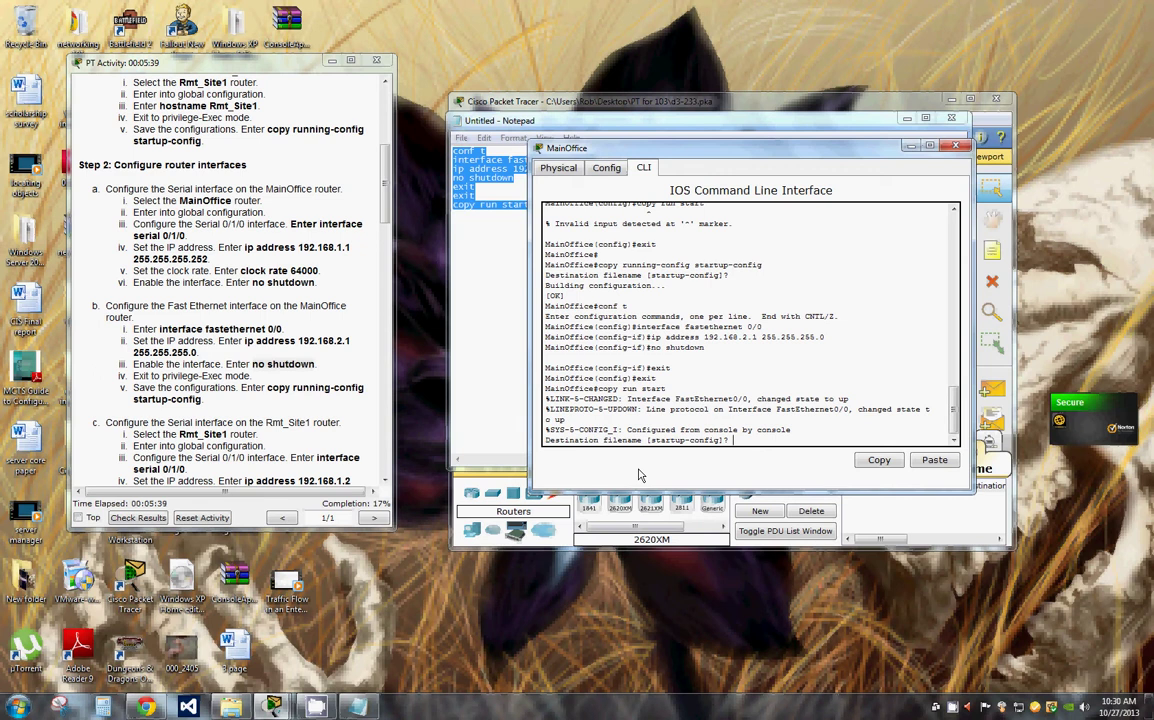
key("Return")
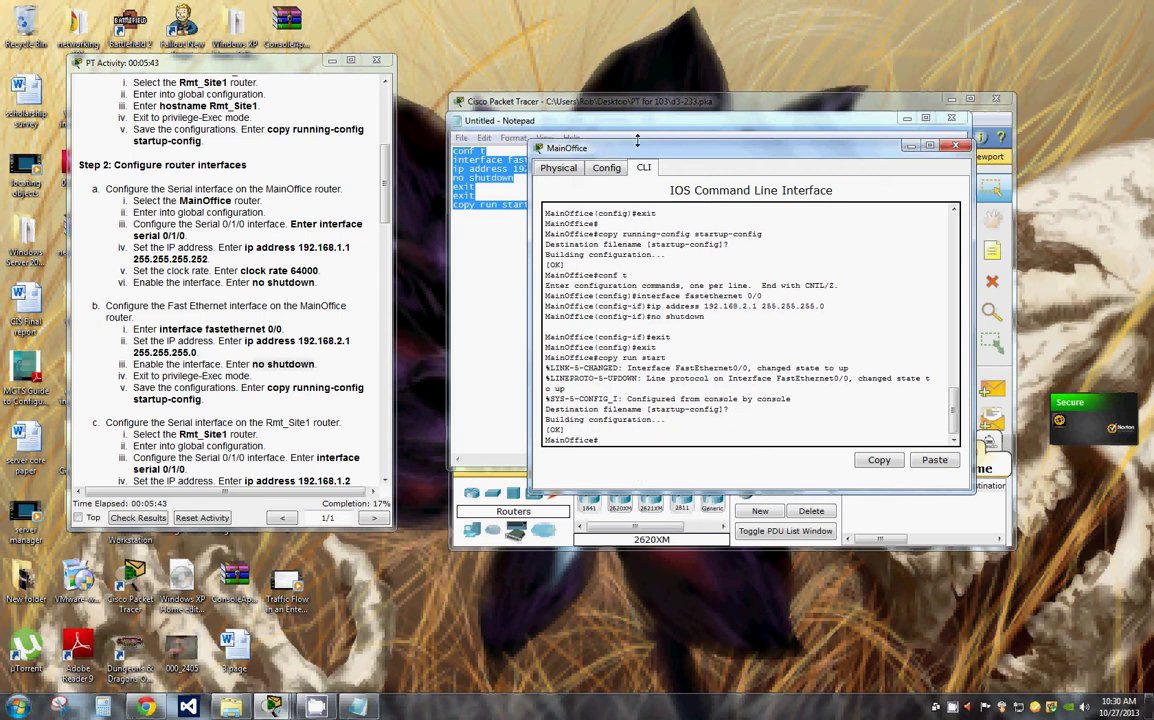
left_click_drag(701, 154, 882, 143)
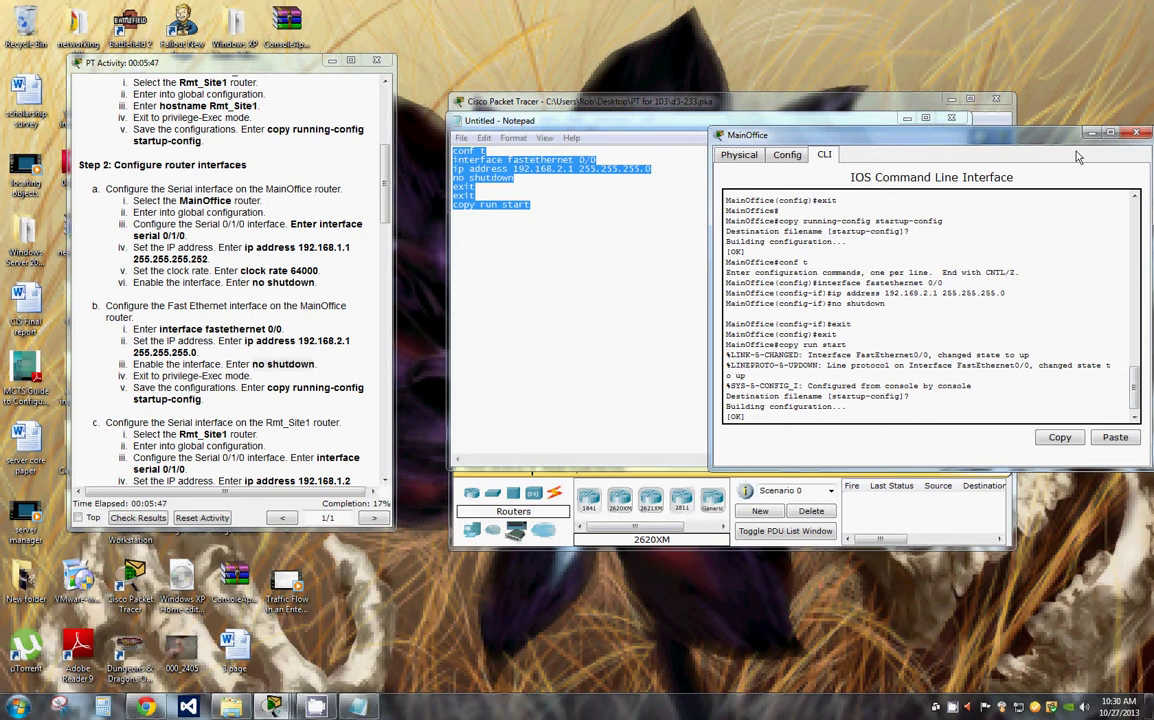
left_click_drag(1036, 146, 866, 373)
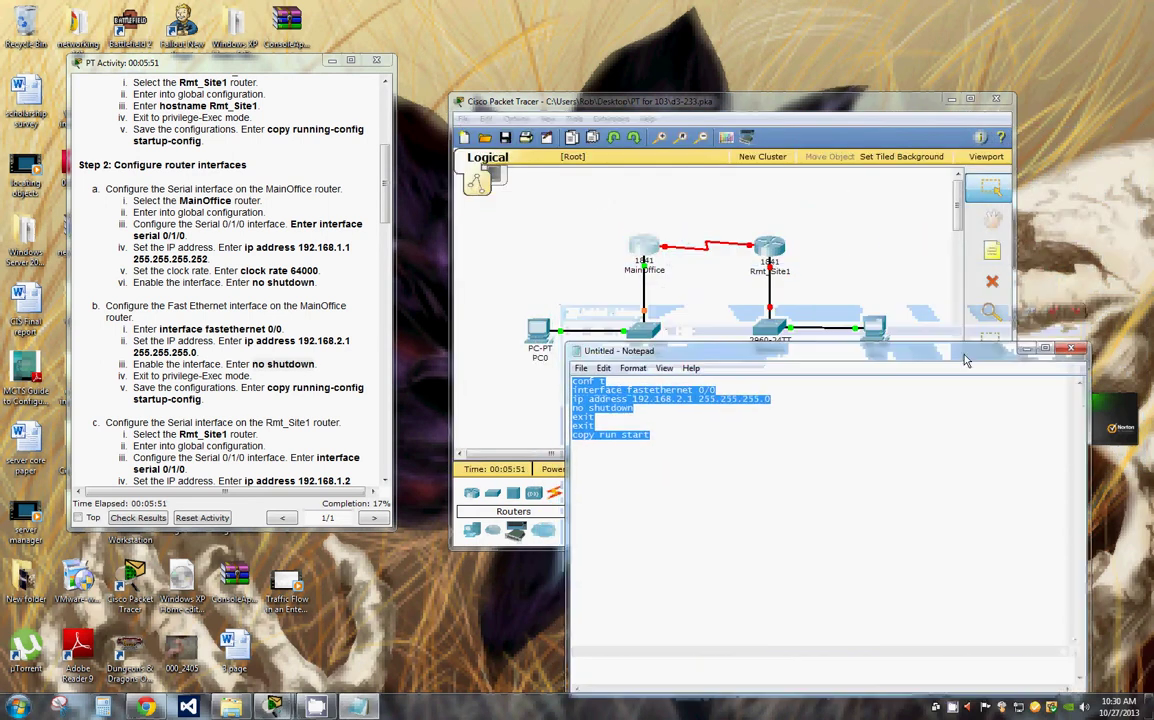
left_click(757, 245)
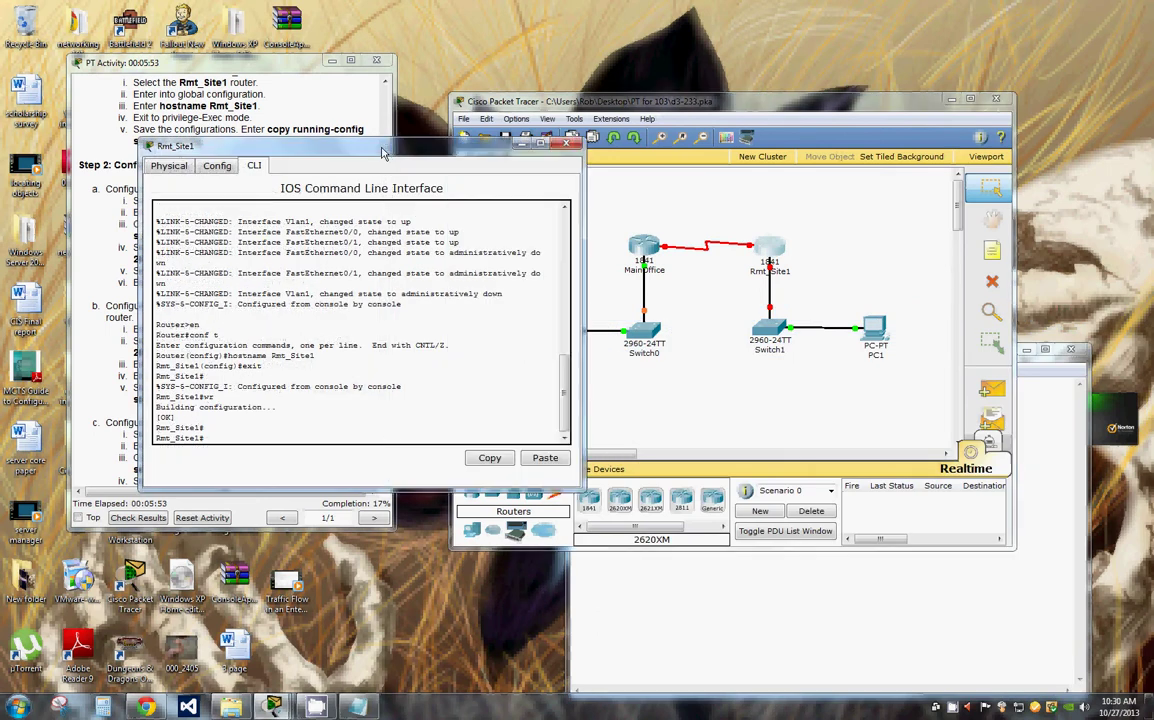
Step: Arrange the Notepad and console windows and change fastethernet to serial in the script
left_click(1028, 390)
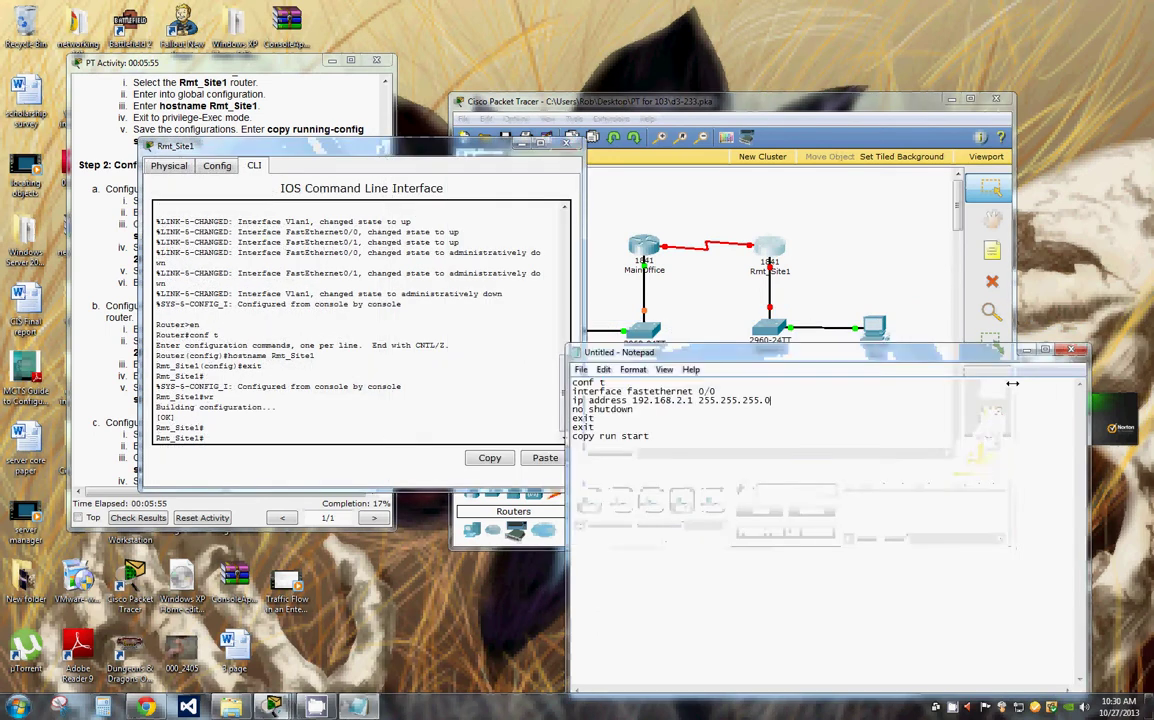
left_click_drag(840, 320, 1010, 205)
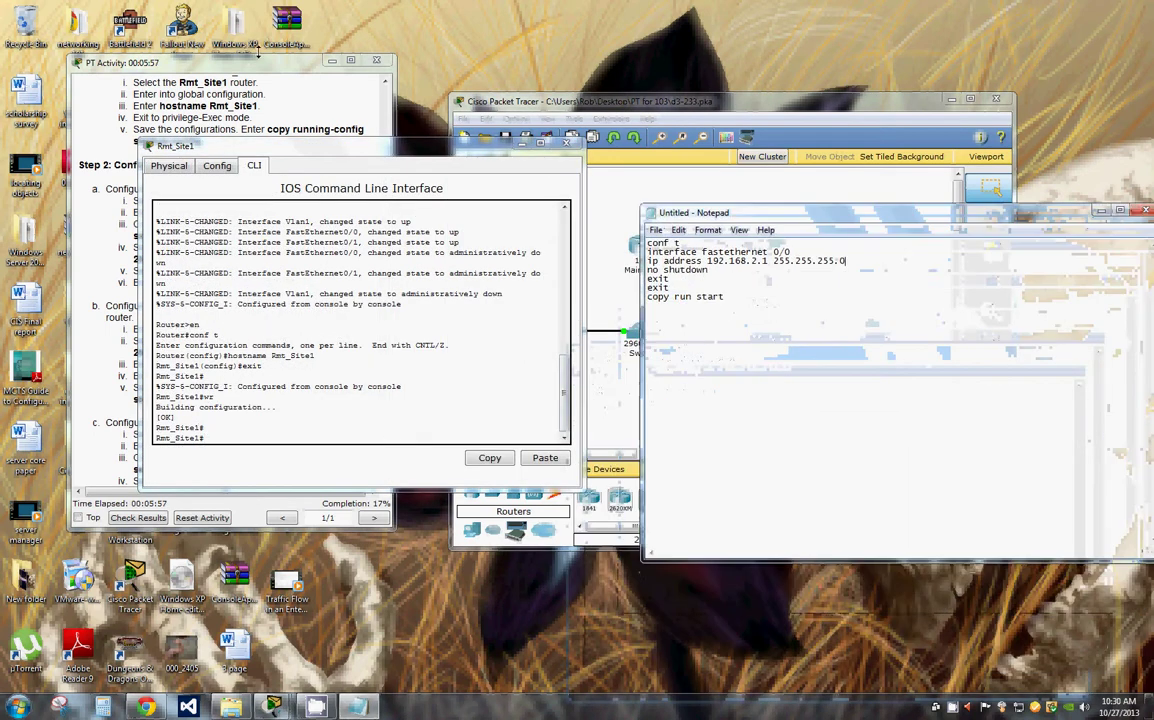
left_click_drag(303, 148, 465, 497)
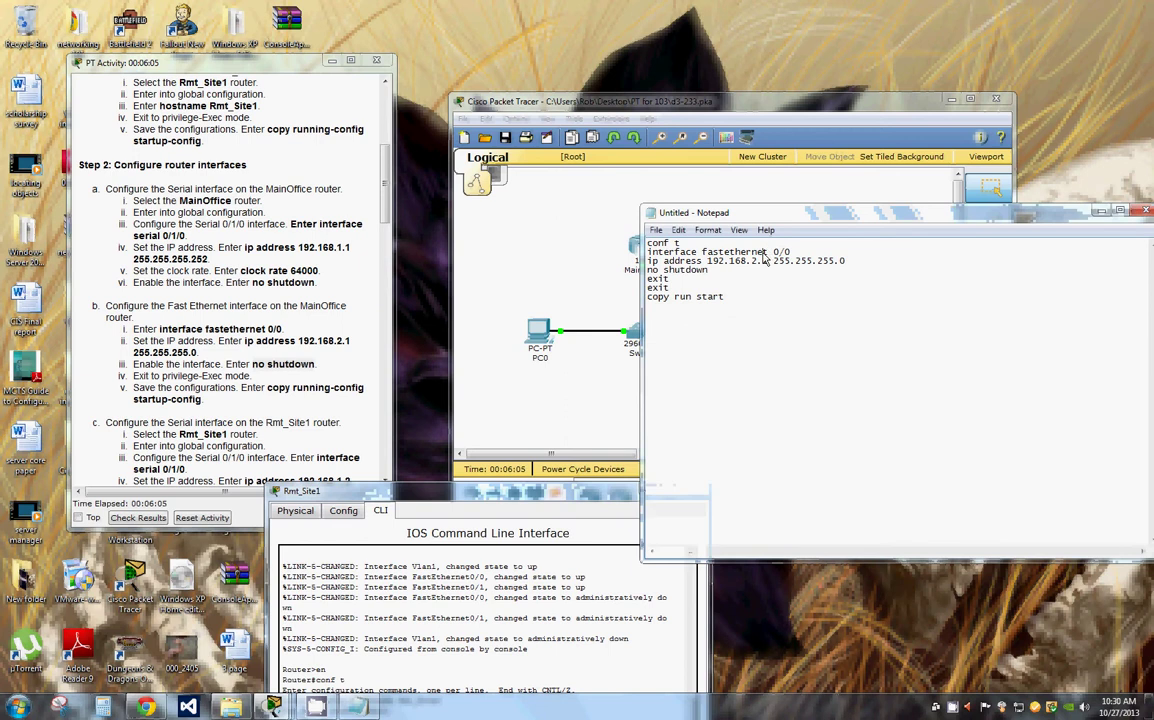
left_click_drag(767, 256, 707, 258)
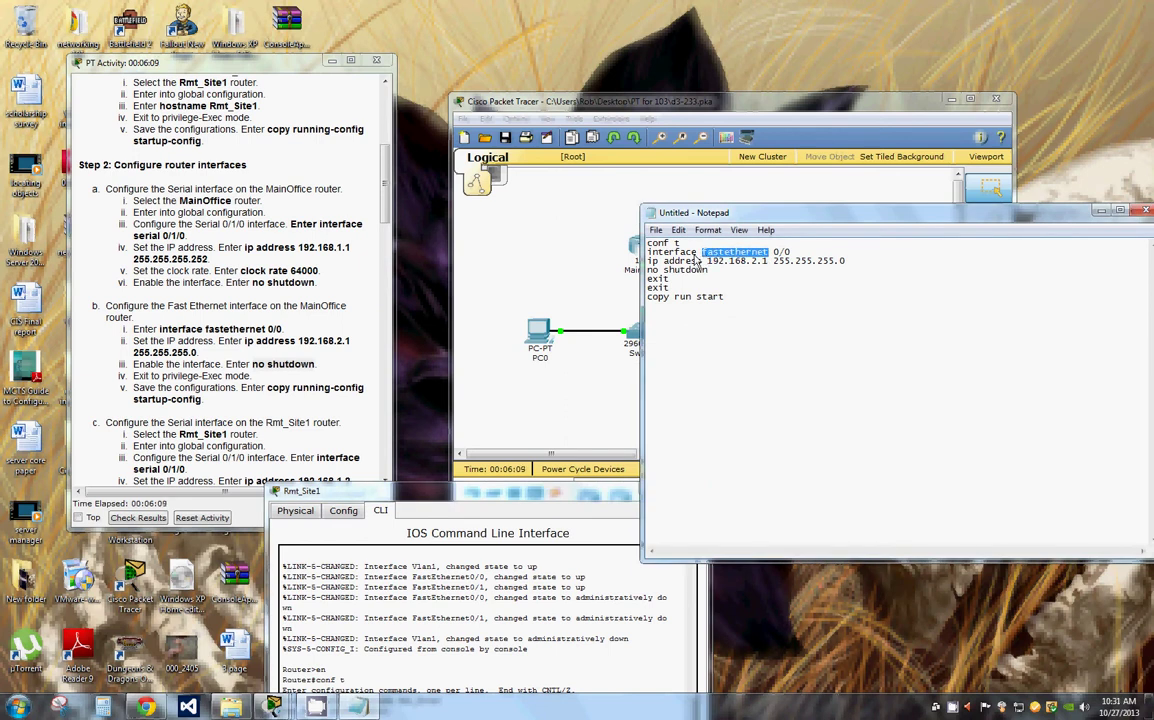
type("serial")
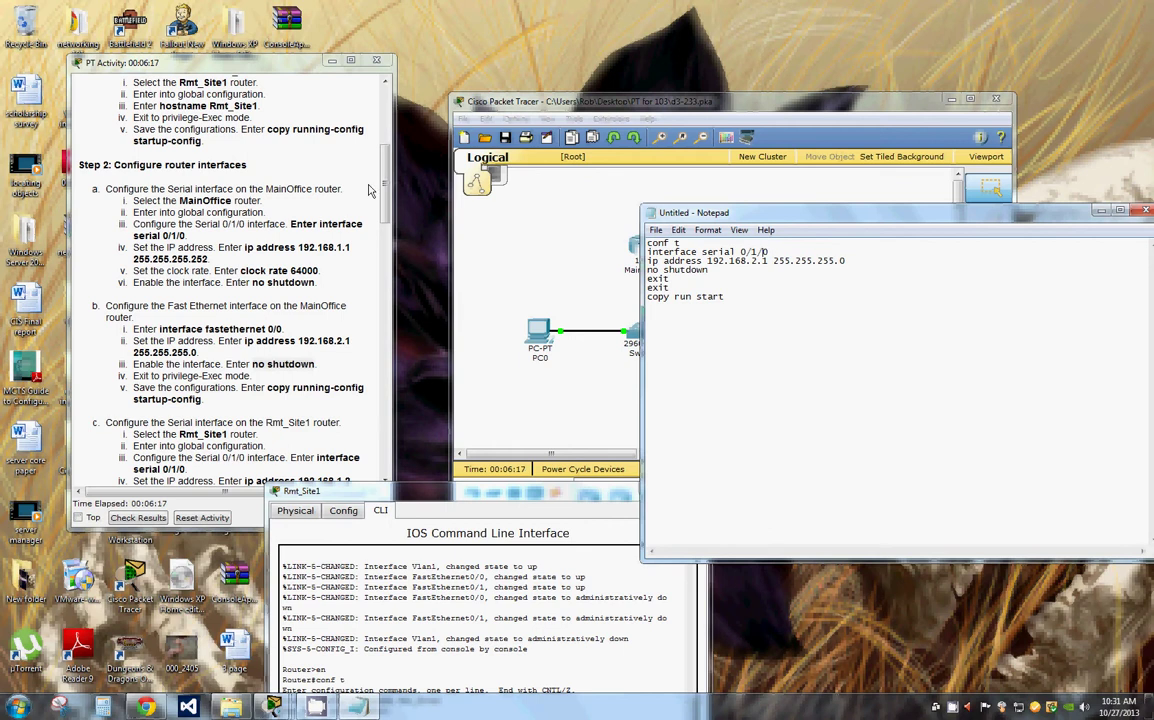
Step: Edit the serial address line to 192.168.1.2 with mask 255.255.255.252
left_click_drag(388, 187, 390, 200)
scroll(360, 190, "down", 1)
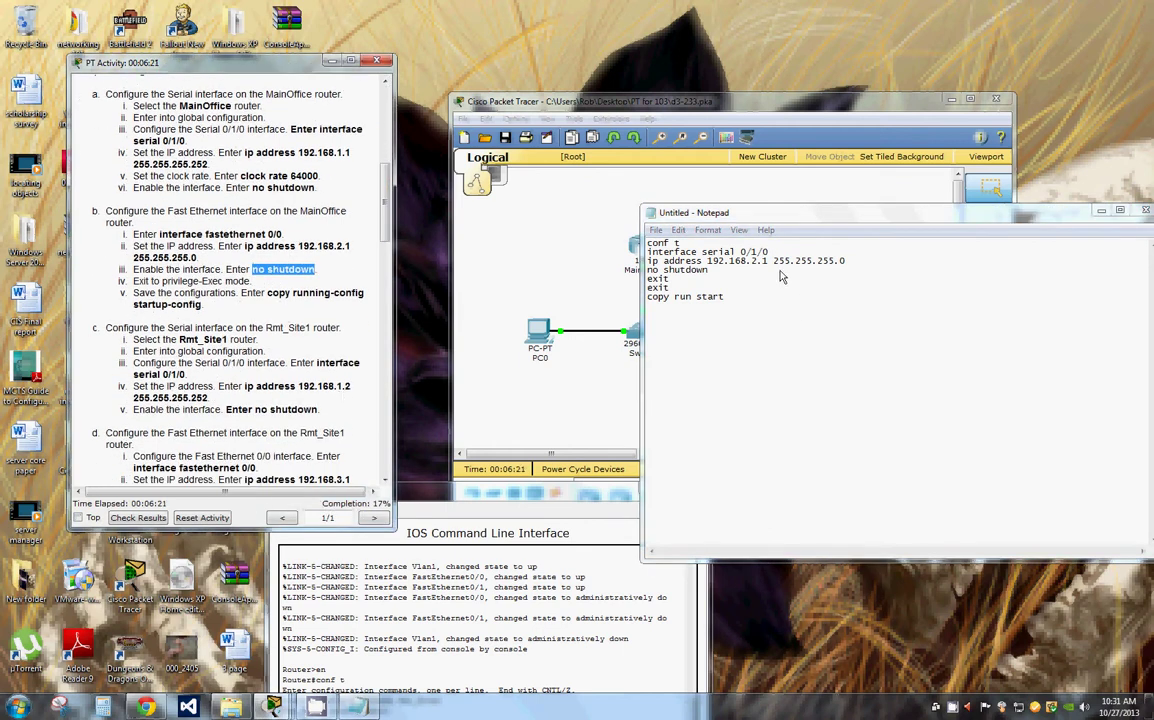
left_click(688, 240)
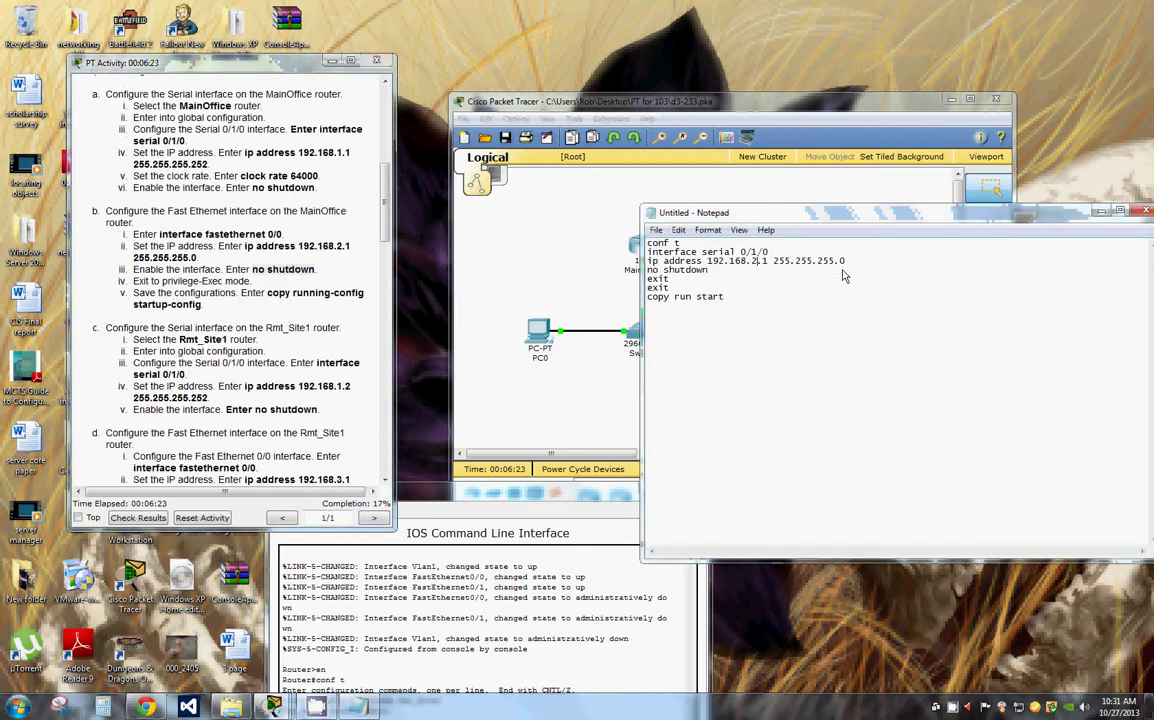
left_click(762, 261)
key("BackSpace")
type("1")
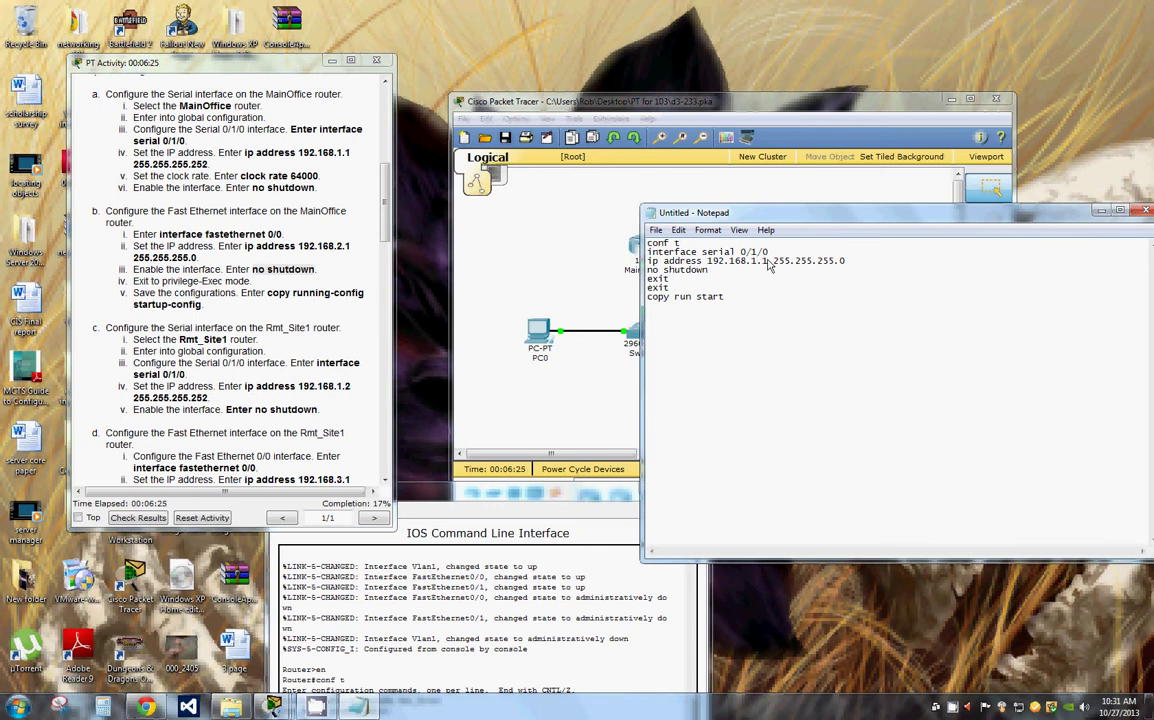
left_click(769, 261)
key("BackSpace")
type("2")
left_click(852, 262)
key("BackSpace")
type("2")
Step: Mark the instructions and select the script's trailing exit and save lines
left_click_drag(252, 269, 316, 269)
scroll(392, 240, "down", 2)
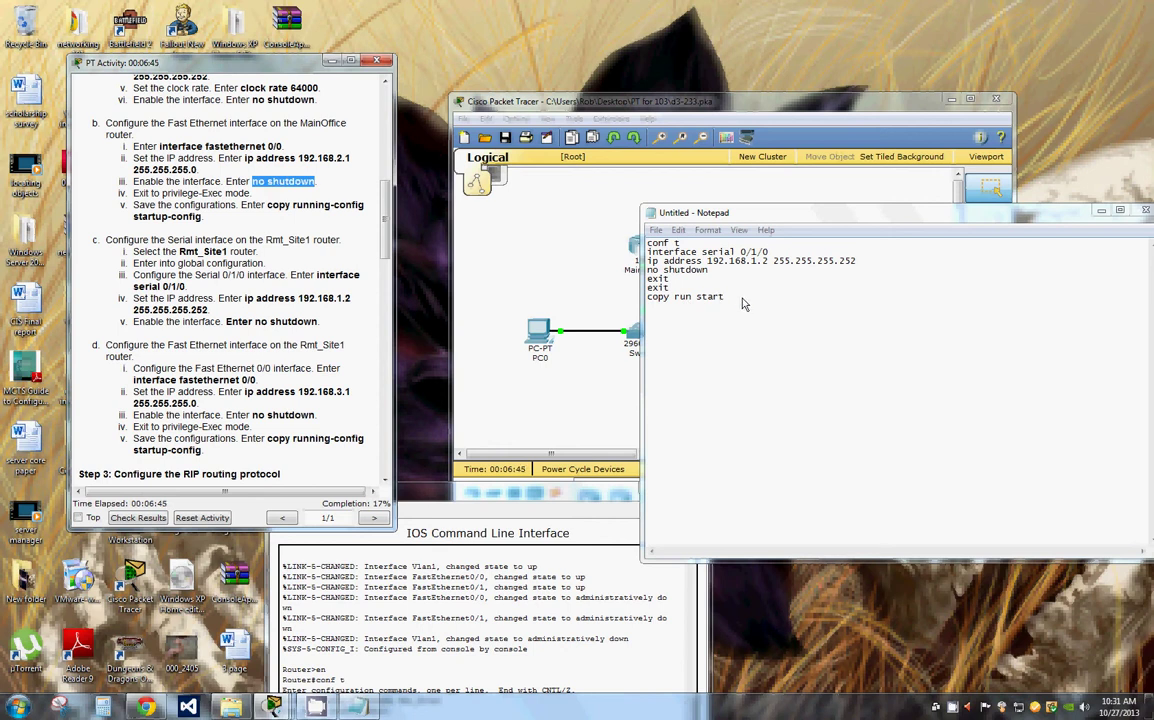
left_click_drag(647, 279, 760, 306)
Step: Copy the conf t through no shutdown block and paste it above the exit lines
left_click(648, 246)
key("shift+Down")
key("shift+Down")
key("shift+Down")
key("shift+Down")
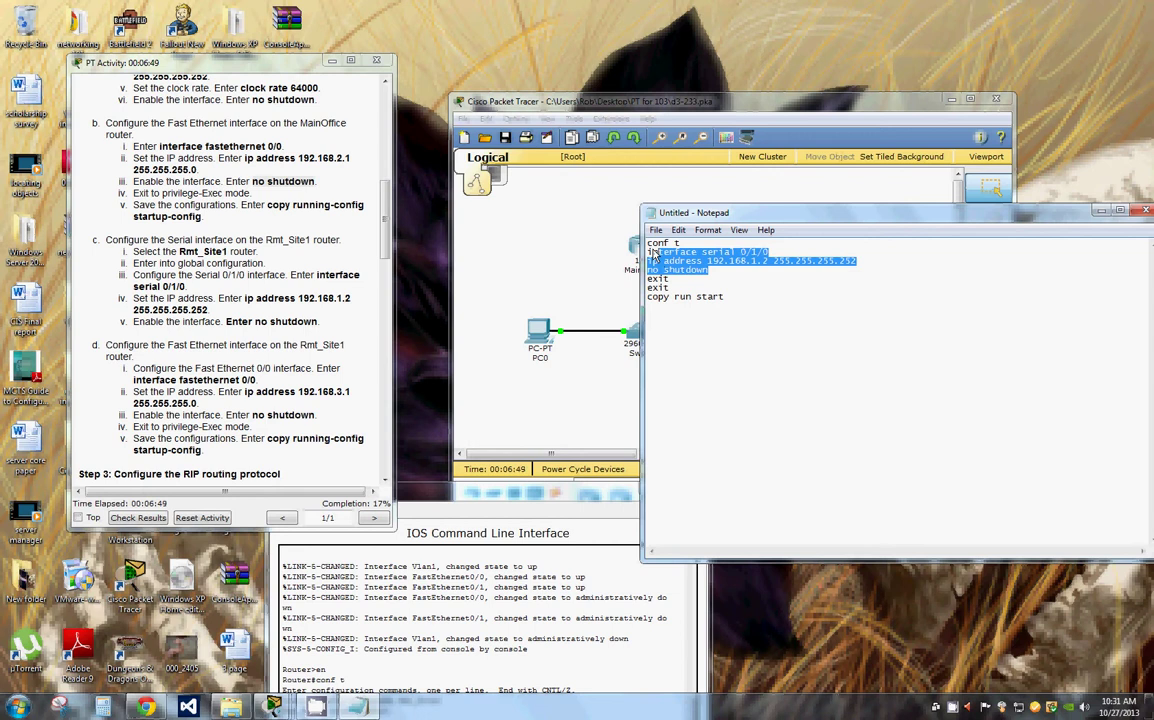
right_click(676, 252)
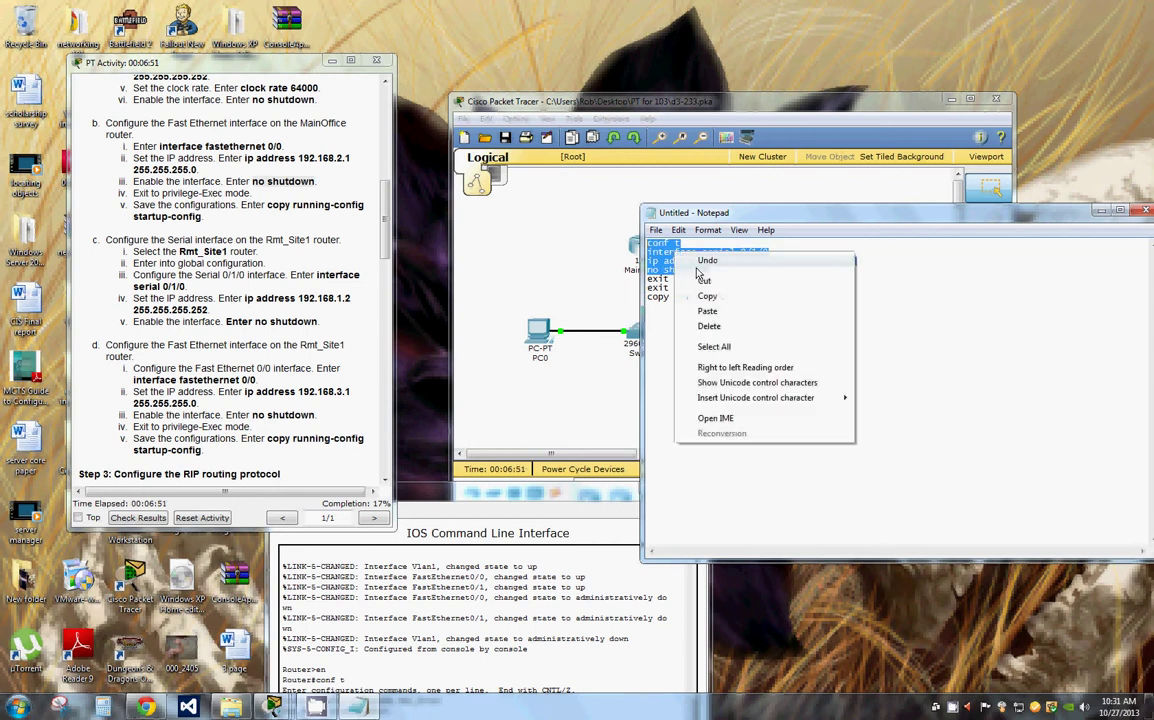
left_click(716, 300)
left_click(716, 282)
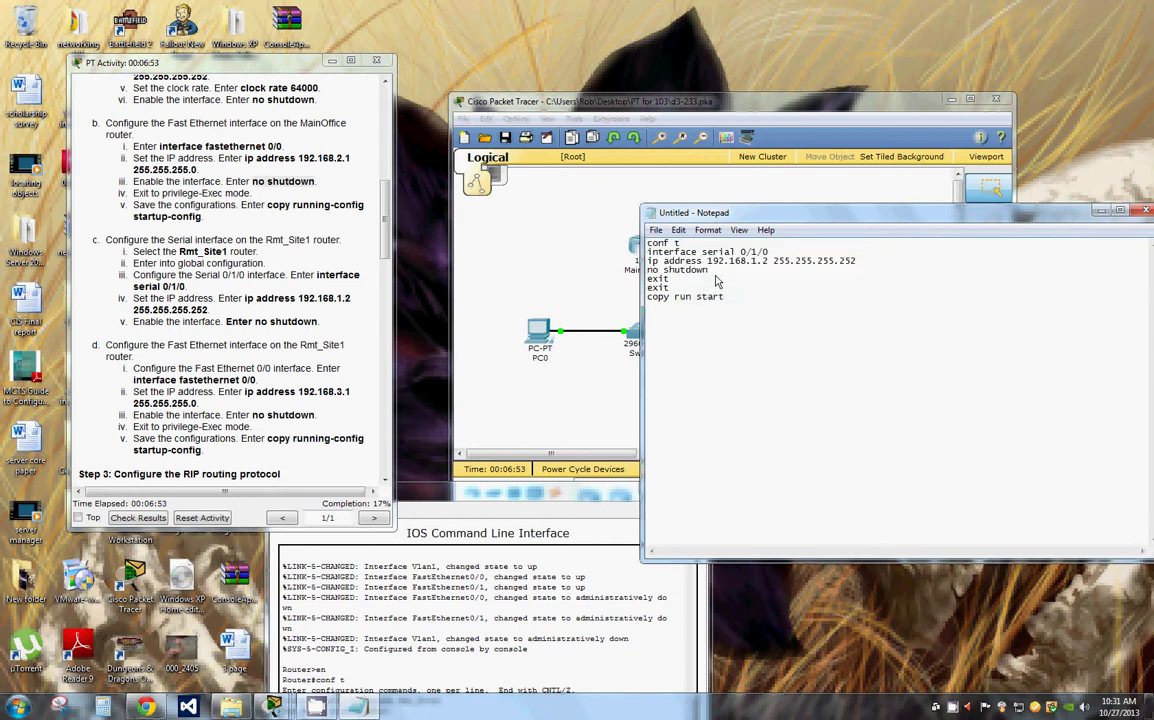
left_click(648, 280)
key("Return")
right_click(655, 288)
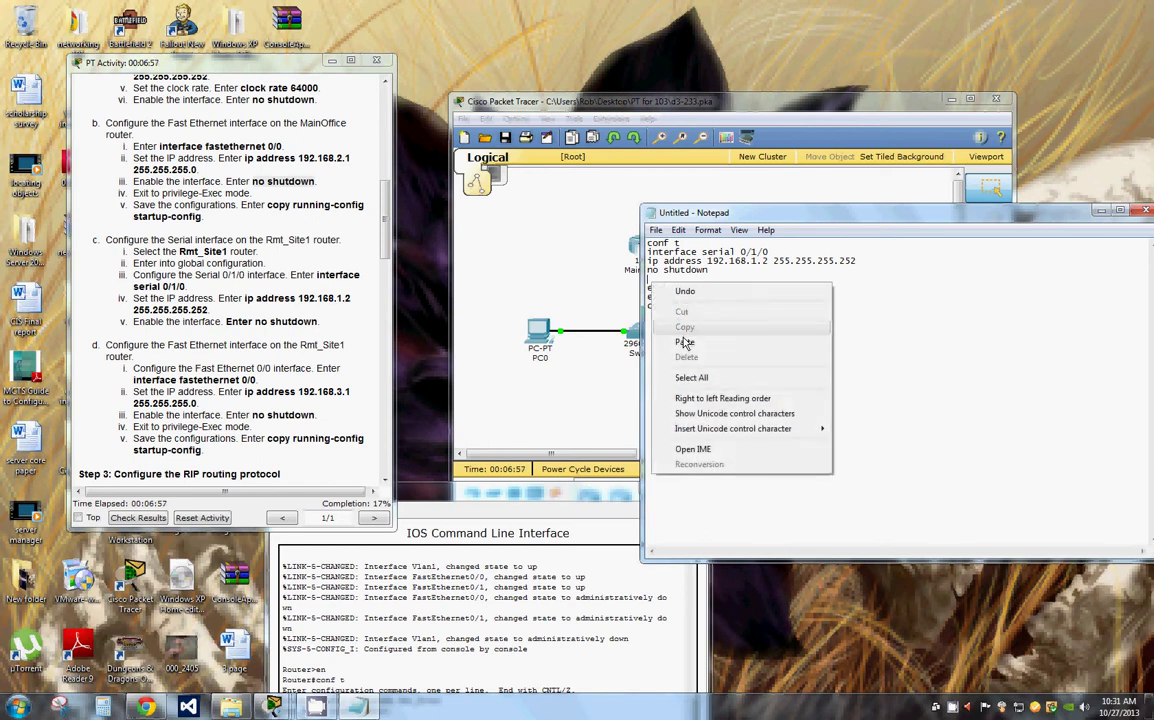
left_click(700, 305)
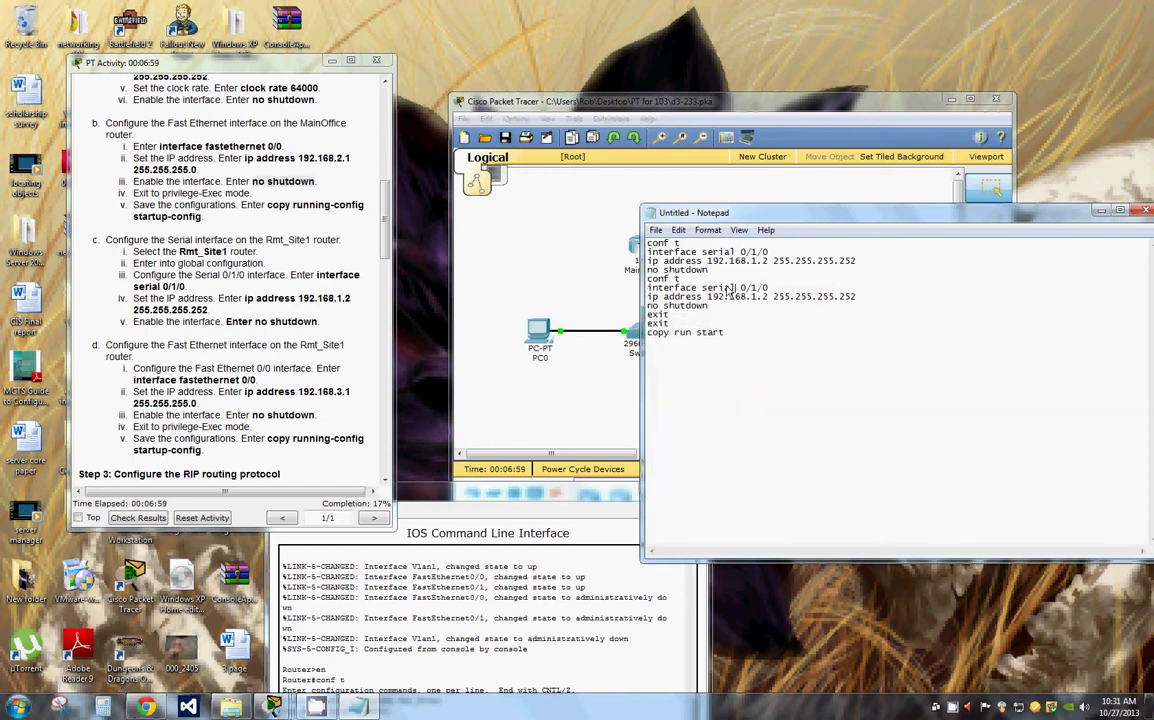
Step: Turn the duplicate into interface fa 0/0, replacing its conf t line with exit
left_click_drag(735, 289, 705, 291)
type("fa")
left_click(740, 289)
key("BackSpace")
key("BackSpace")
left_click(700, 280)
key("BackSpace")
key("BackSpace")
key("BackSpace")
key("BackSpace")
key("BackSpace")
key("BackSpace")
type("exit")
key("Return")
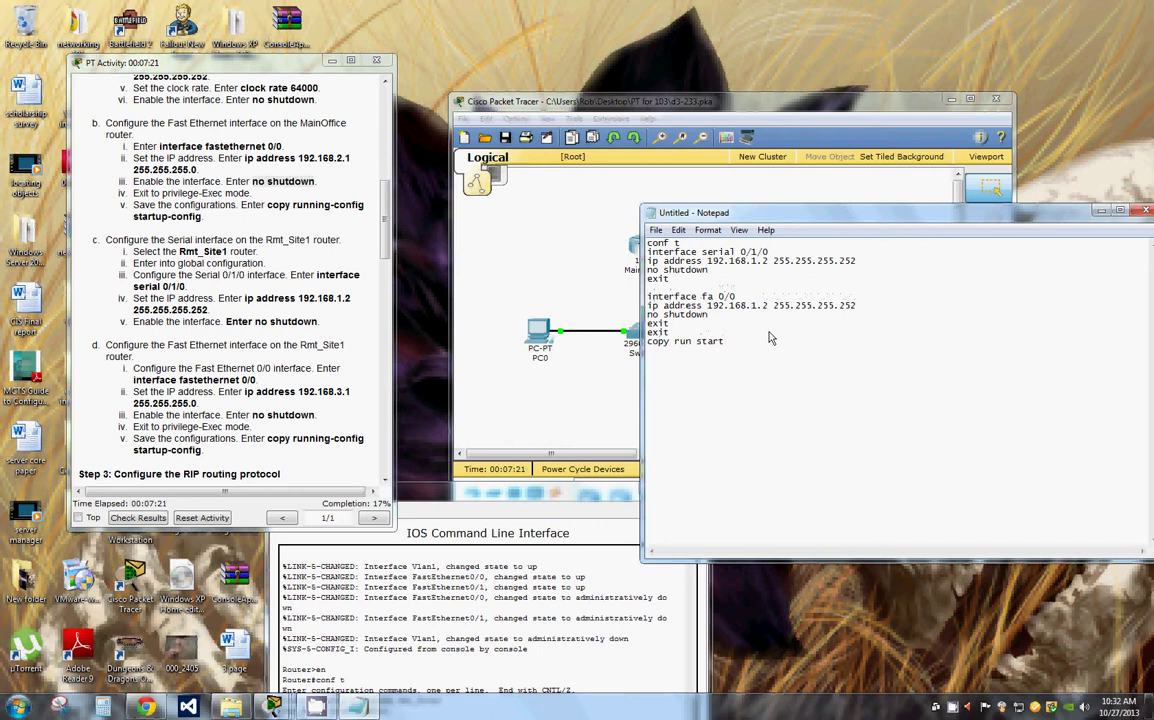
key("BackSpace")
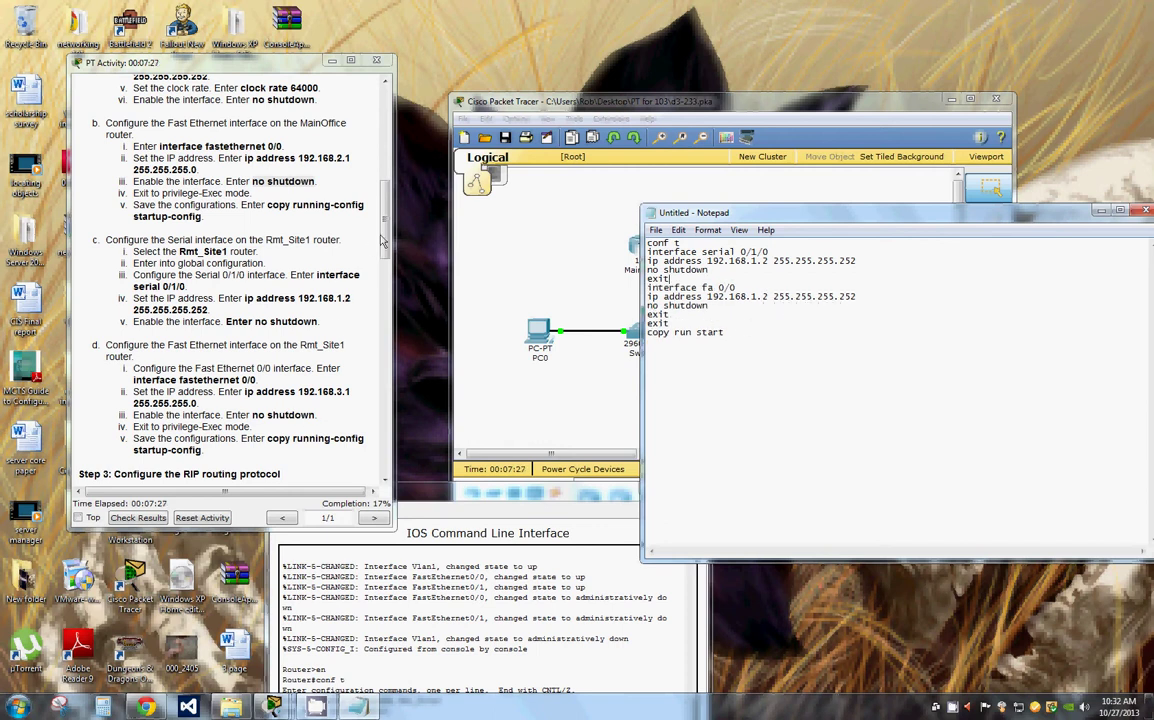
Step: Set the fa 0/0 address to 192.168.3.1 255.255.255.0 and select the whole script
left_click_drag(252, 181, 315, 181)
scroll(386, 240, "down", 3)
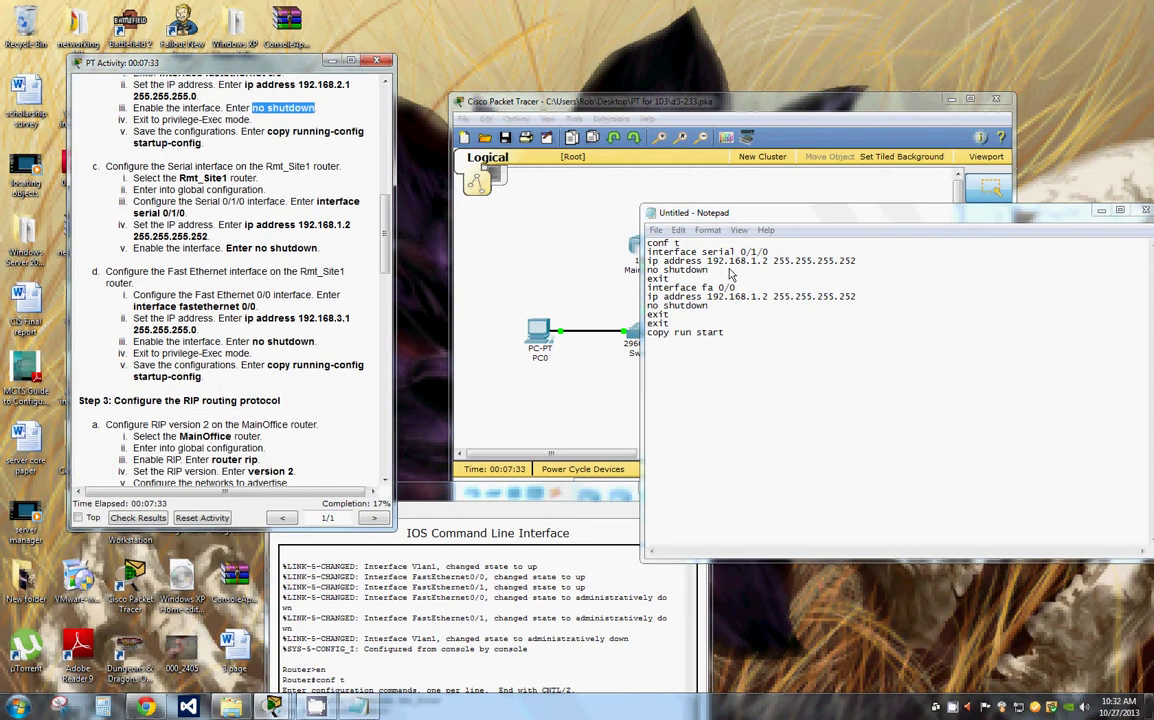
left_click(755, 298)
key("BackSpace")
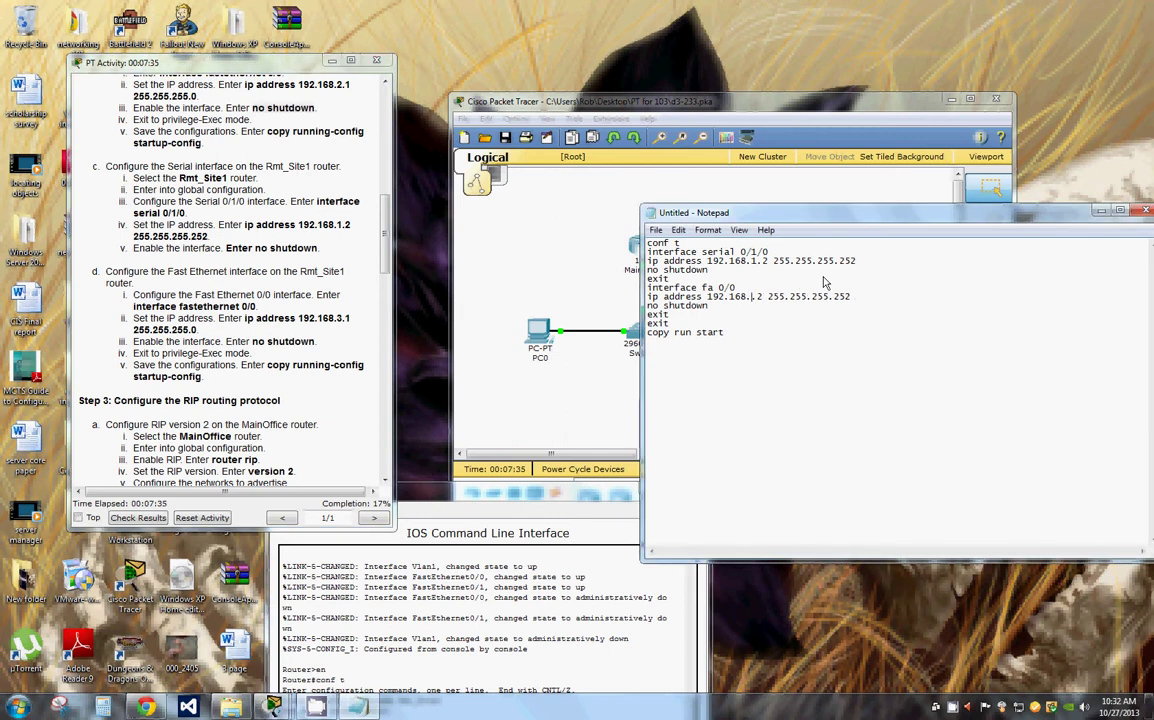
type("3")
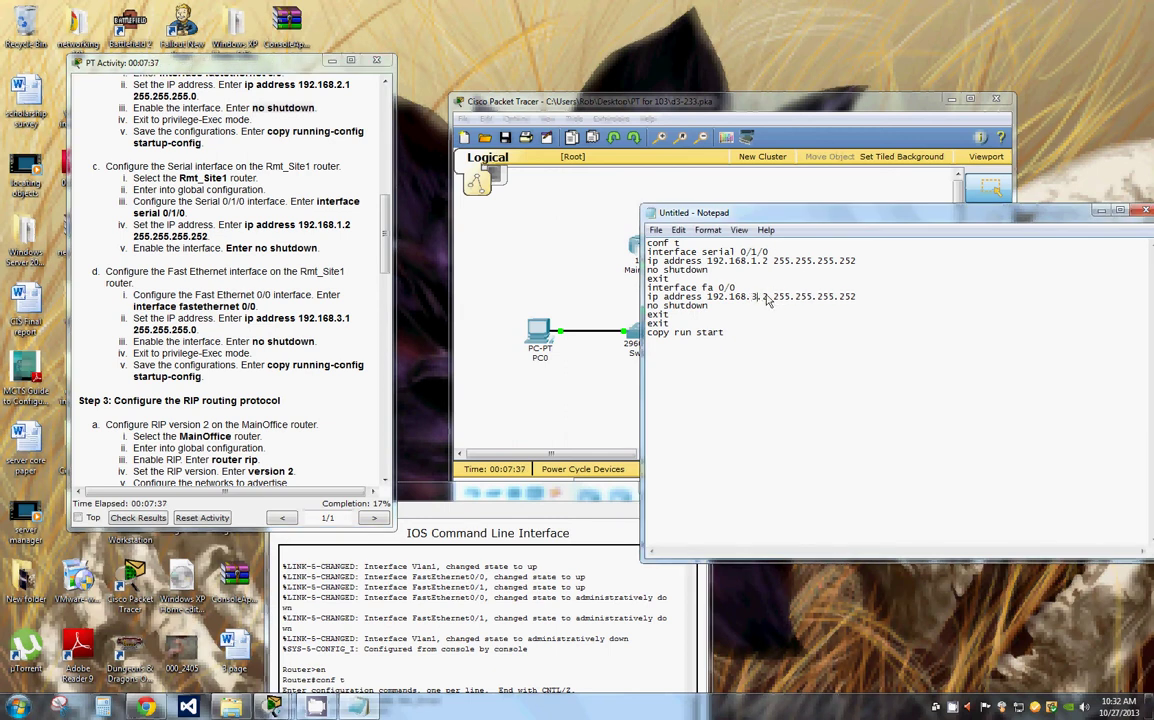
left_click(769, 298)
key("BackSpace")
type("1")
left_click(869, 300)
key("BackSpace")
key("BackSpace")
key("BackSpace")
type("0")
left_click_drag(787, 341, 646, 242)
Step: Paste the script into Rmt_Site1's CLI, accept the startup-config save, and close the console
right_click(674, 252)
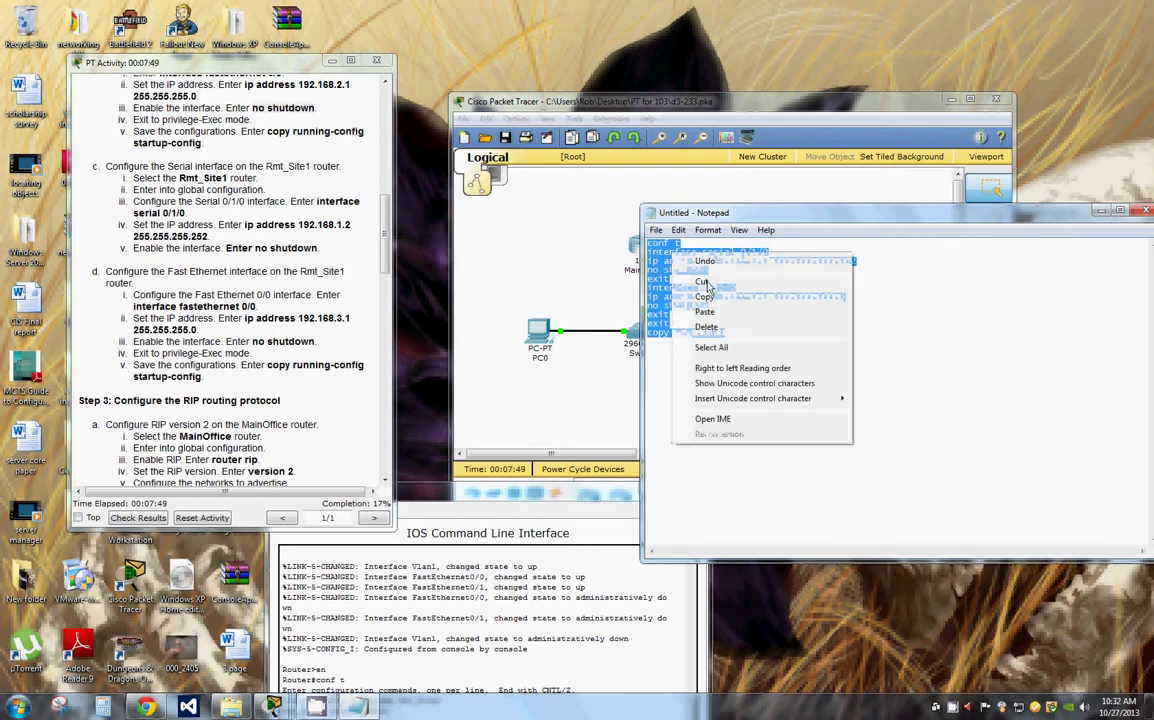
left_click(704, 297)
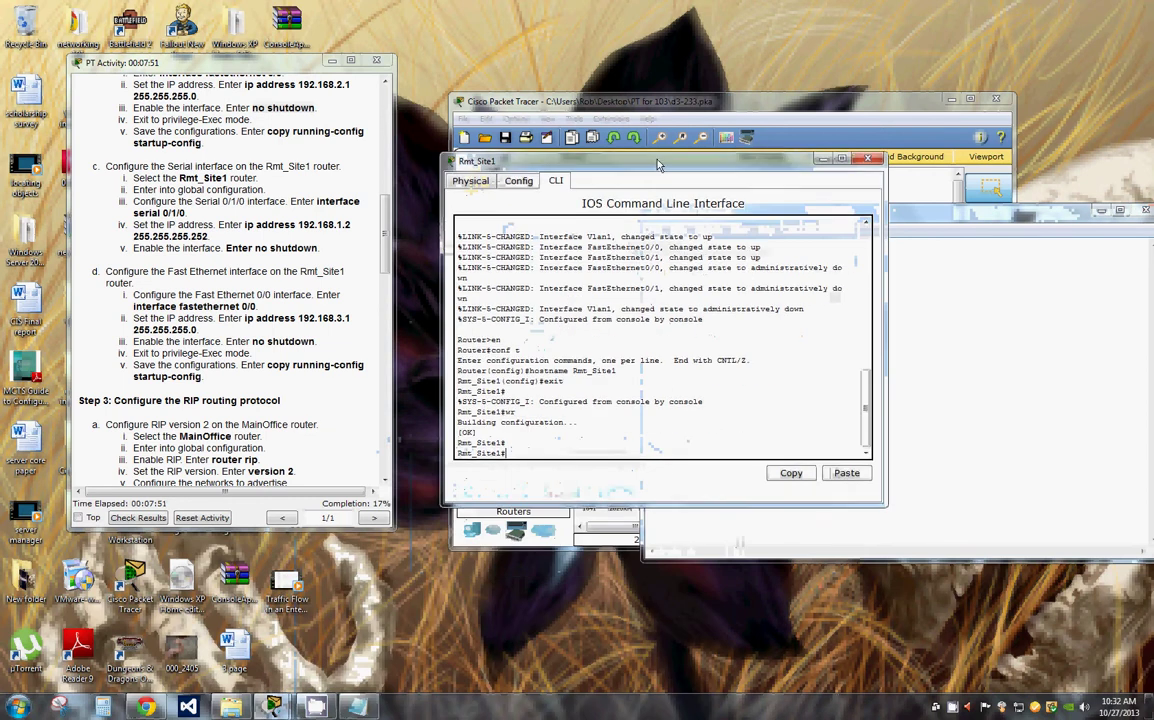
left_click(517, 453)
right_click(517, 453)
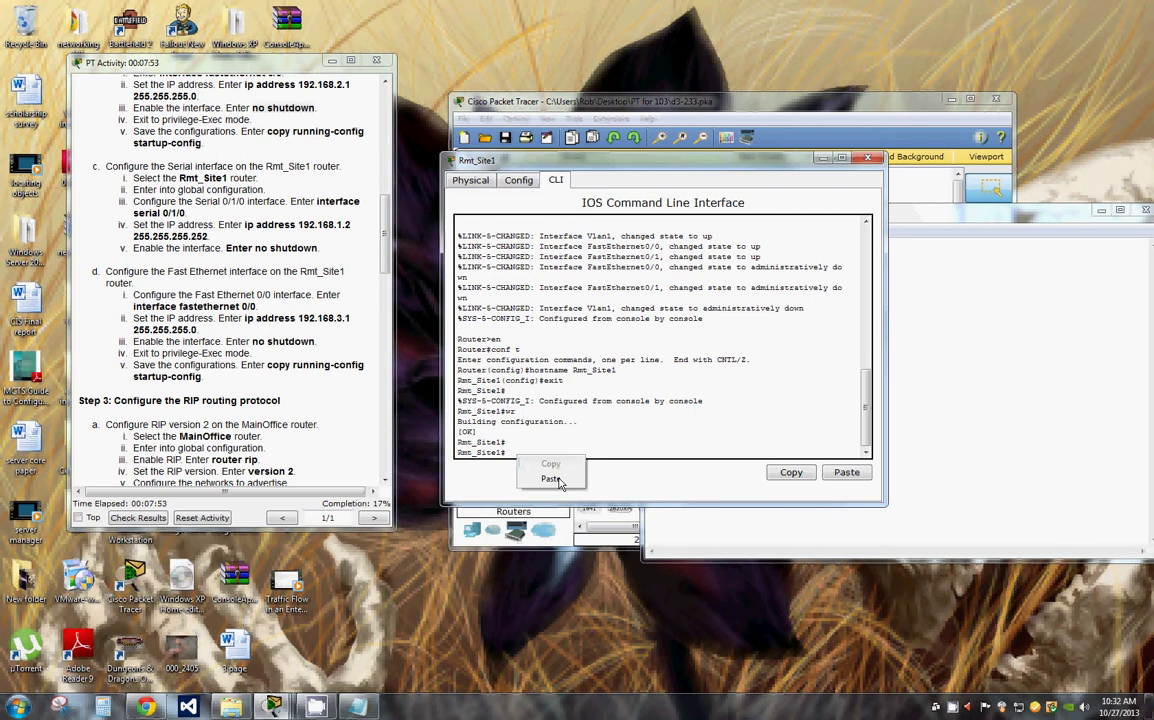
left_click(551, 480)
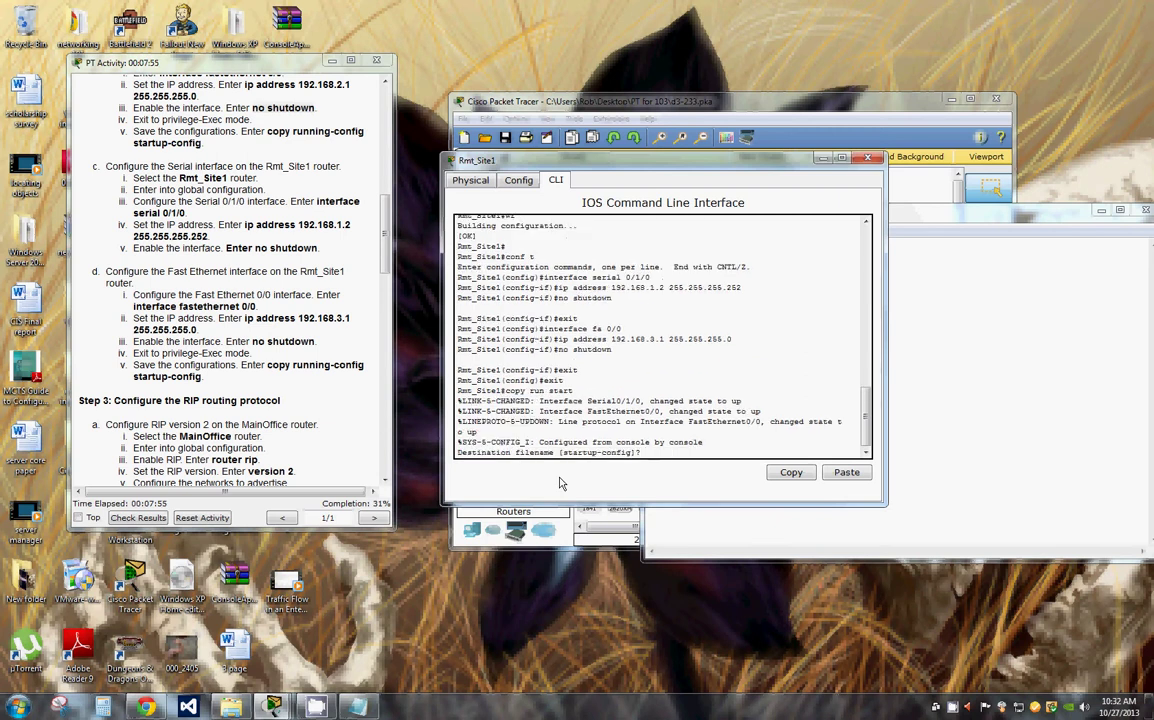
key("Return")
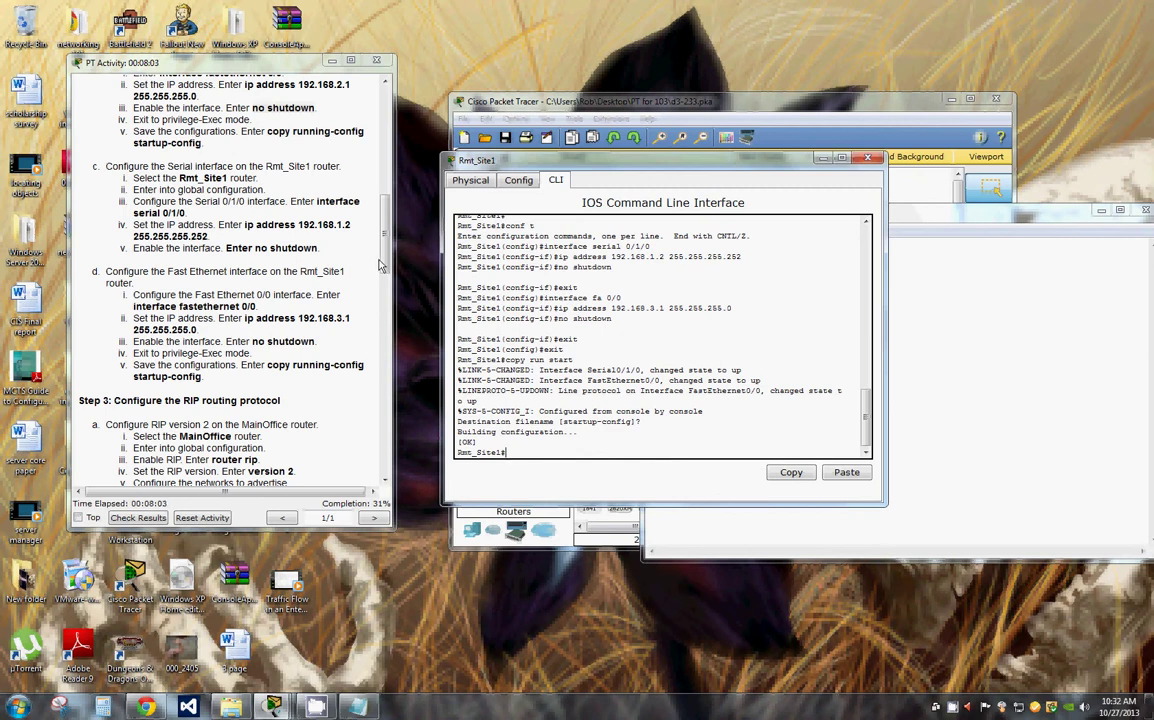
left_click_drag(252, 107, 316, 108)
scroll(392, 265, "down", 5)
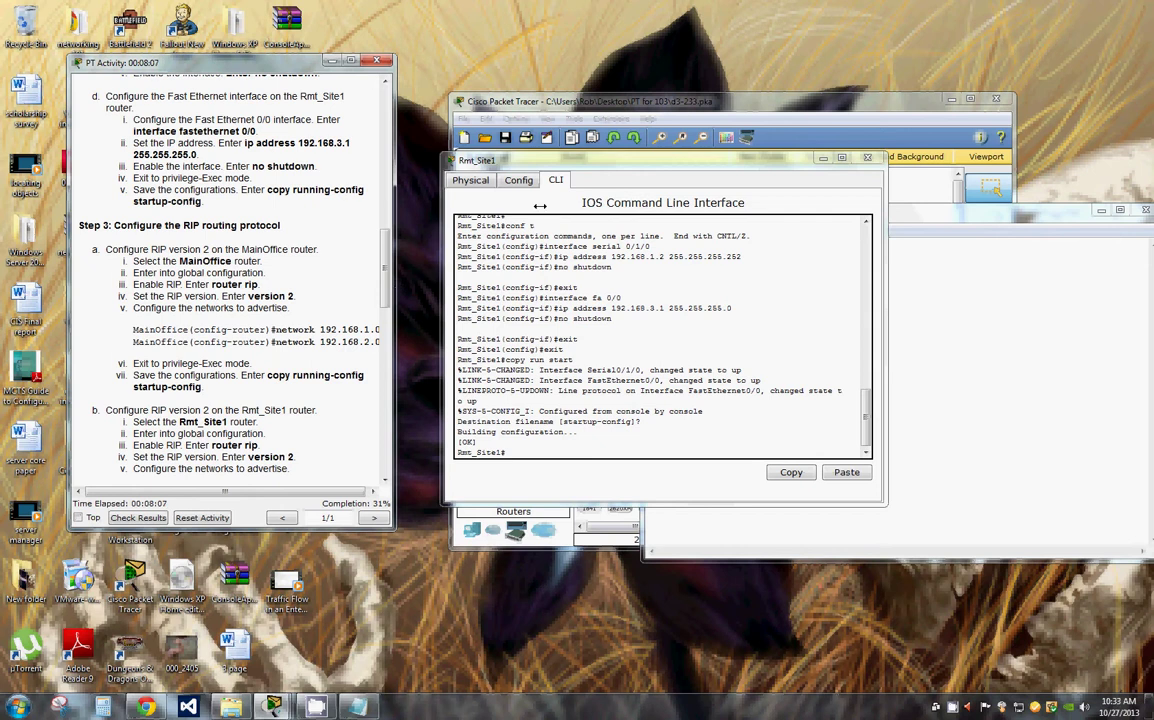
left_click(867, 157)
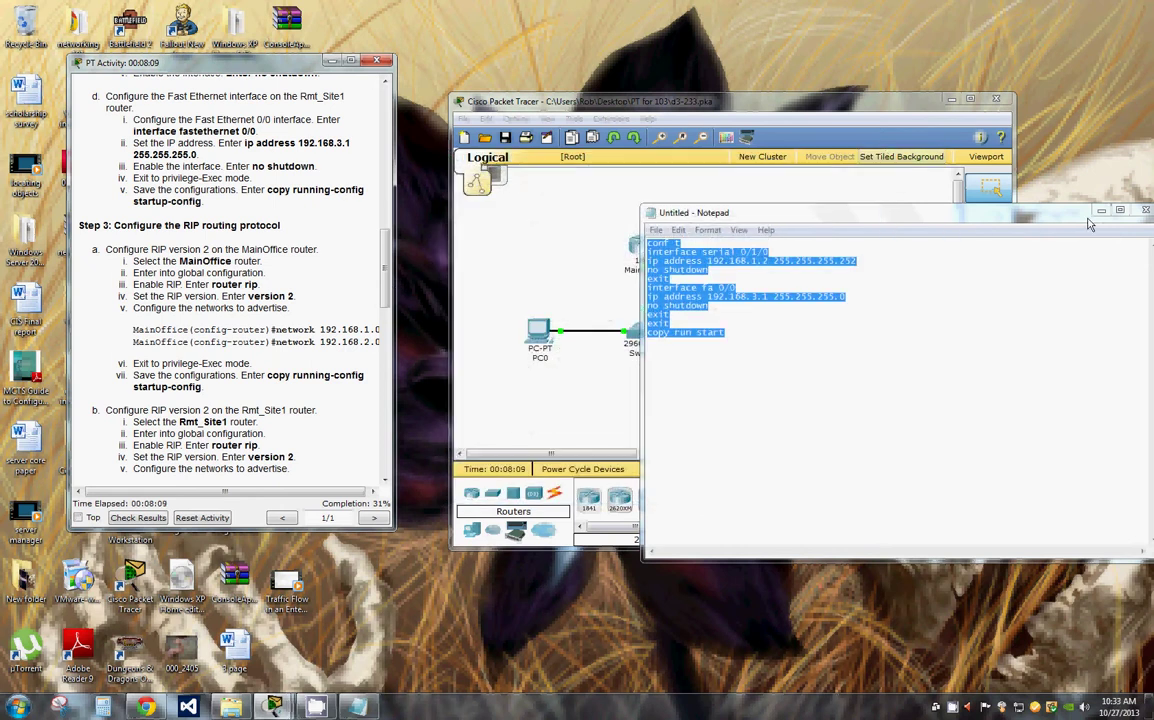
Step: Open MainOffice's console and enter global configuration mode with conf t
left_click(997, 199)
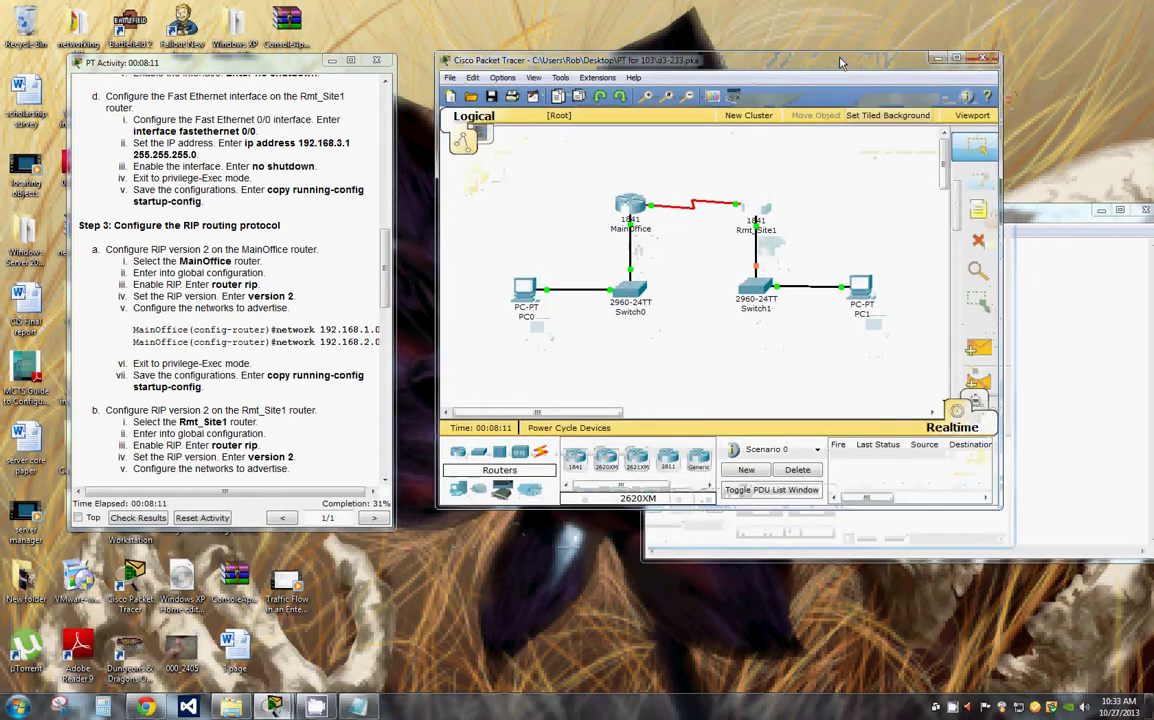
left_click(638, 210)
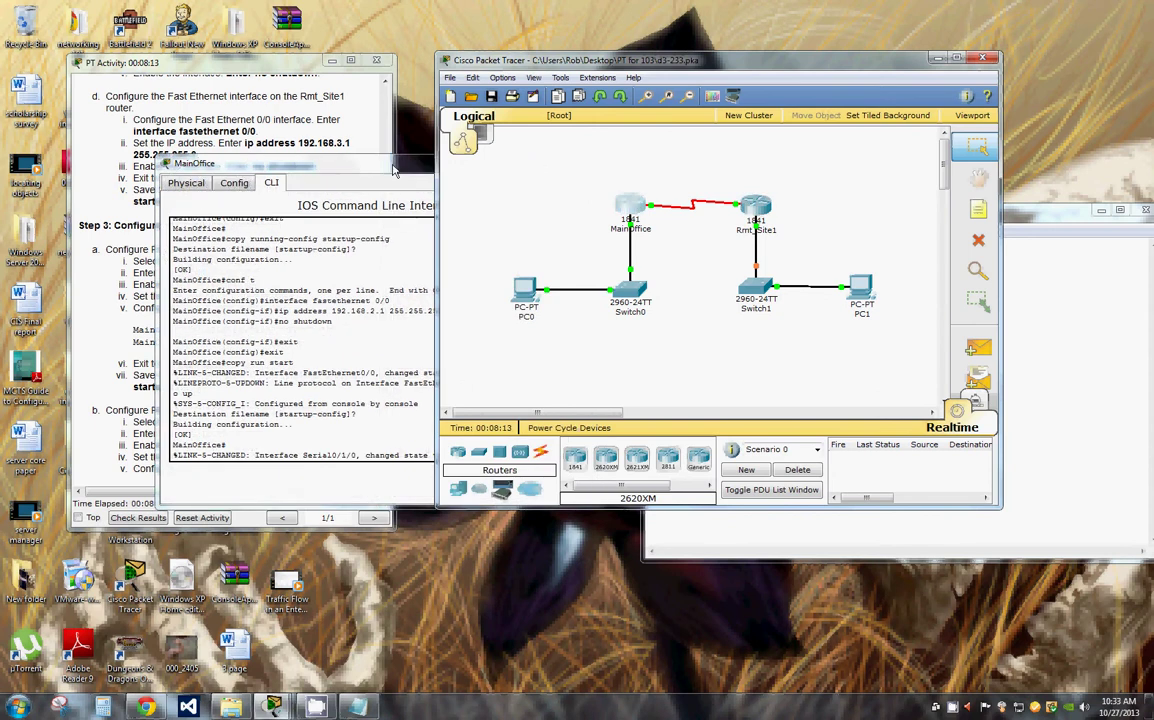
left_click_drag(330, 147, 658, 143)
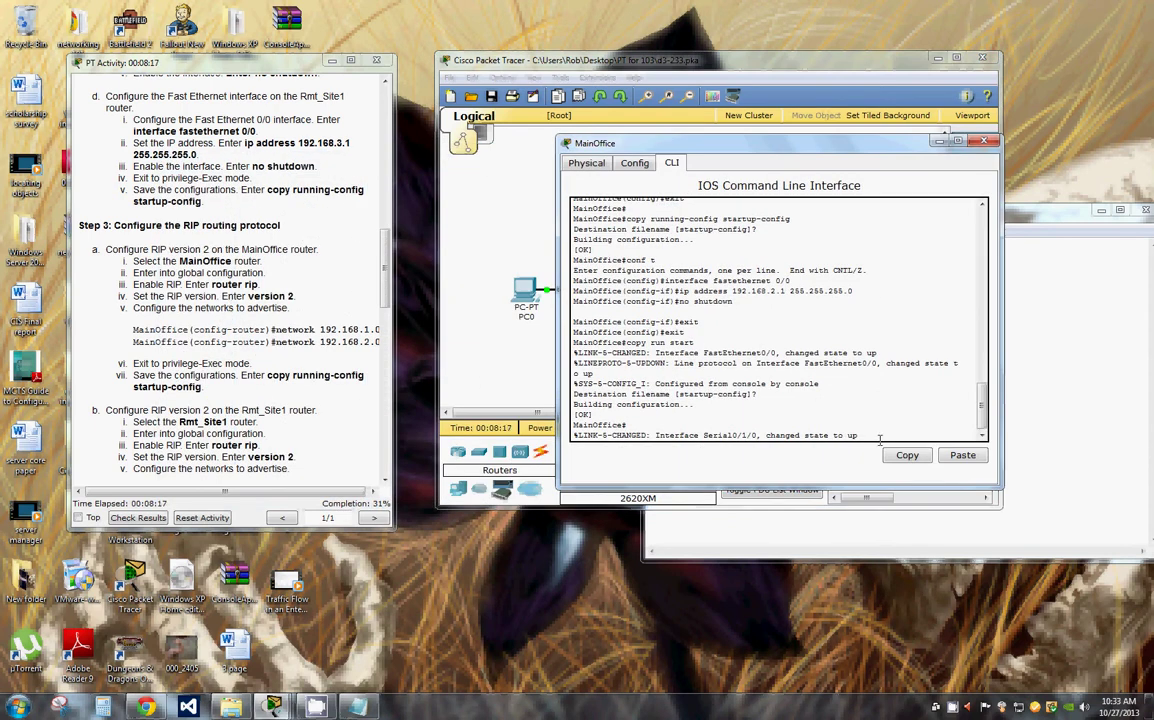
key("Return")
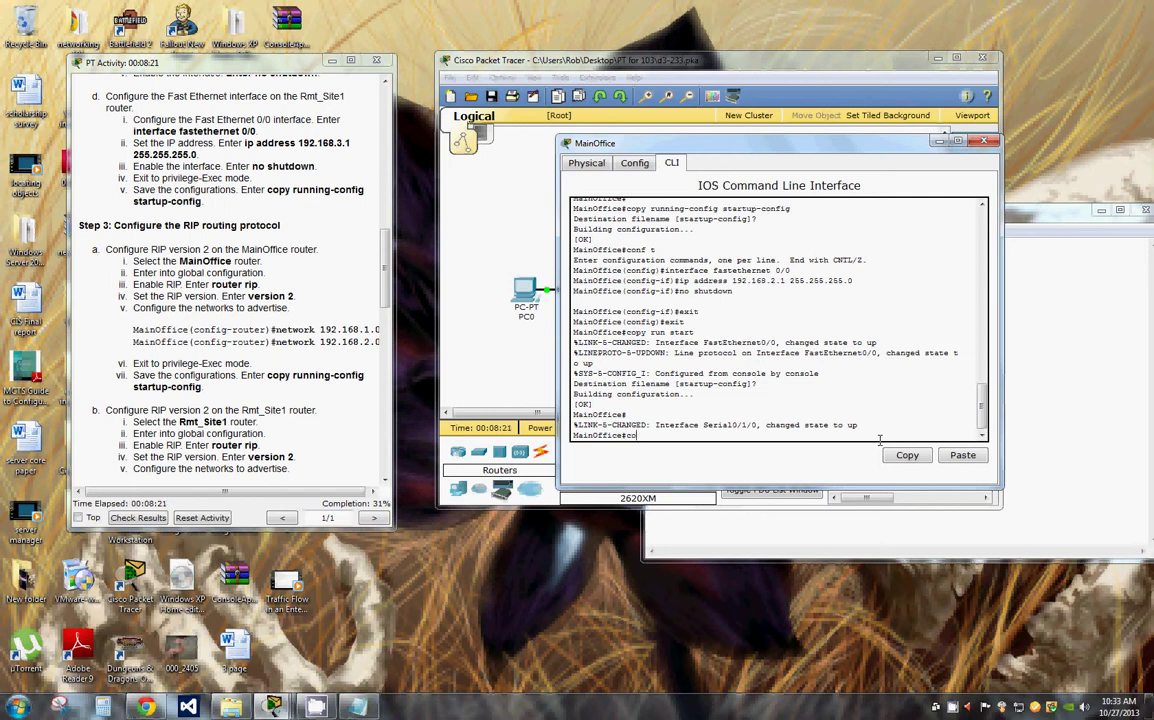
type("conf t")
key("Return")
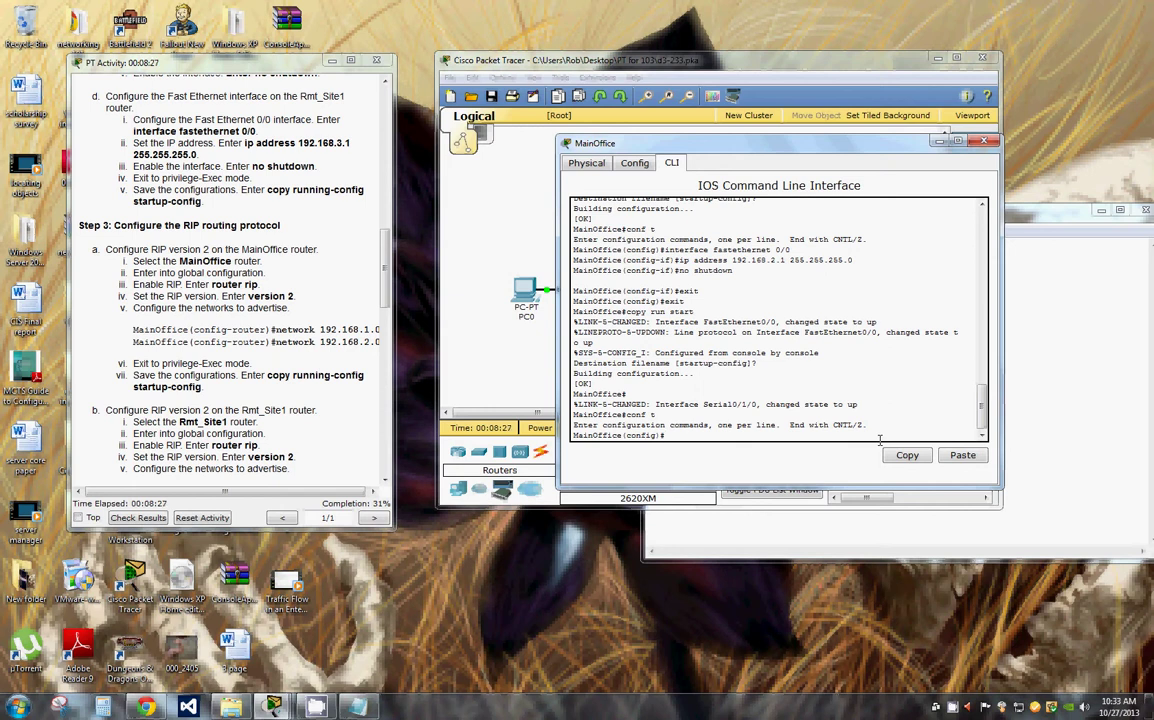
Step: Enable router rip and set it to version 2 on MainOffice
type("router rip")
type("version 2")
key("Return")
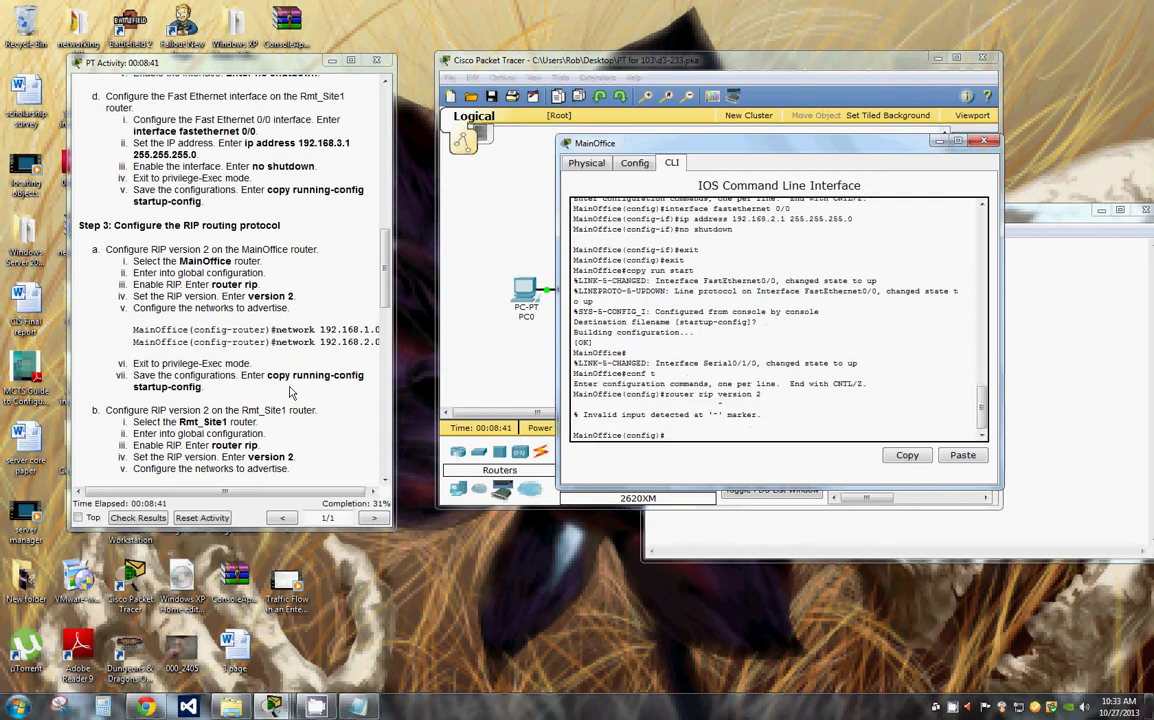
key("Up")
key("BackSpace")
key("BackSpace")
key("BackSpace")
key("BackSpace")
key("BackSpace")
key("BackSpace")
key("BackSpace")
key("BackSpace")
key("Return")
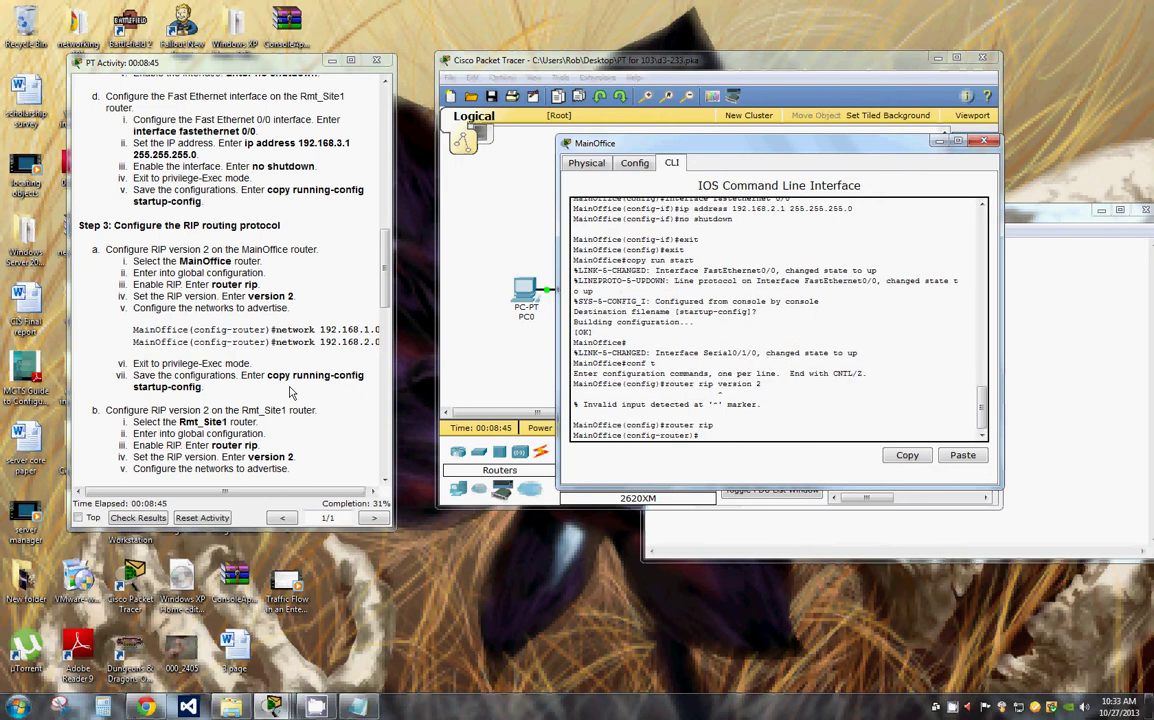
type("version 2")
key("Return")
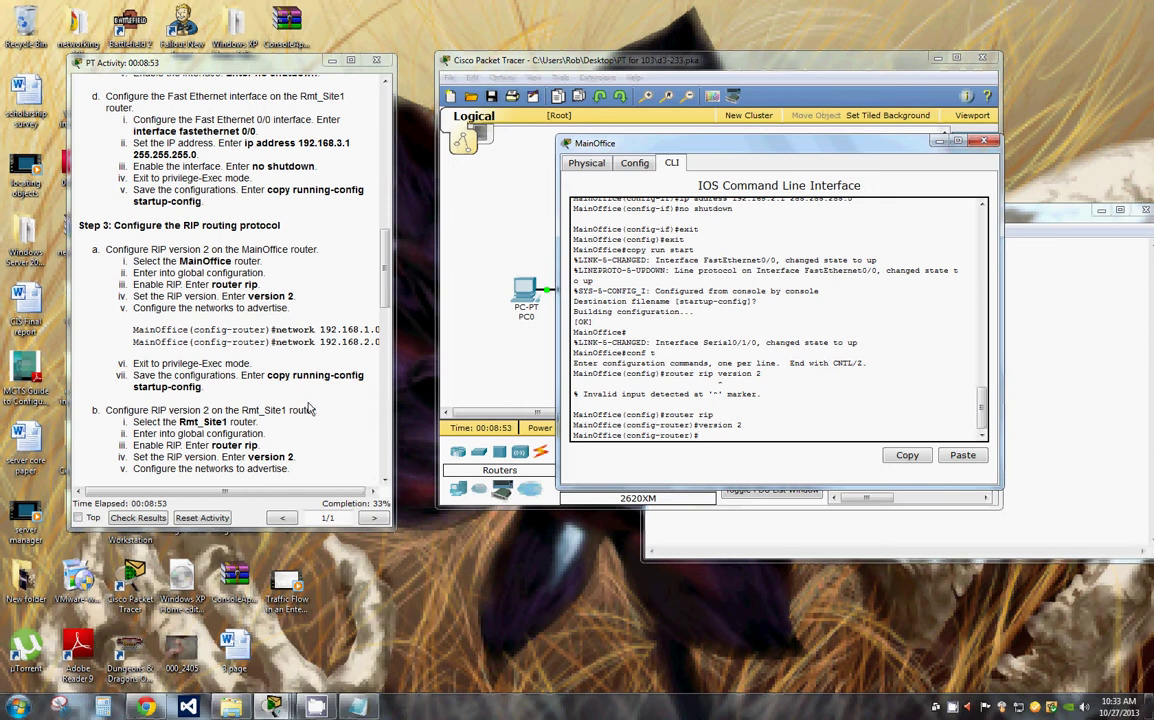
Step: Add RIP networks 192.168.1.0 and 192.168.2.0 on MainOffice
left_click(345, 488)
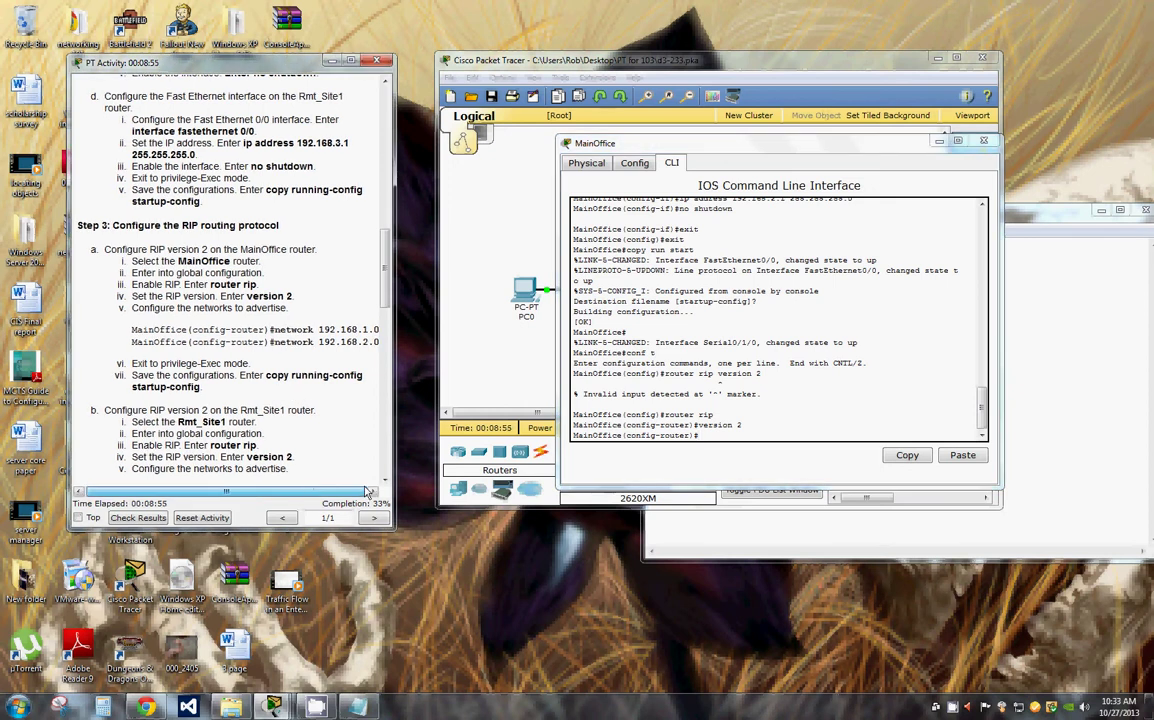
left_click_drag(272, 330, 376, 331)
right_click(376, 331)
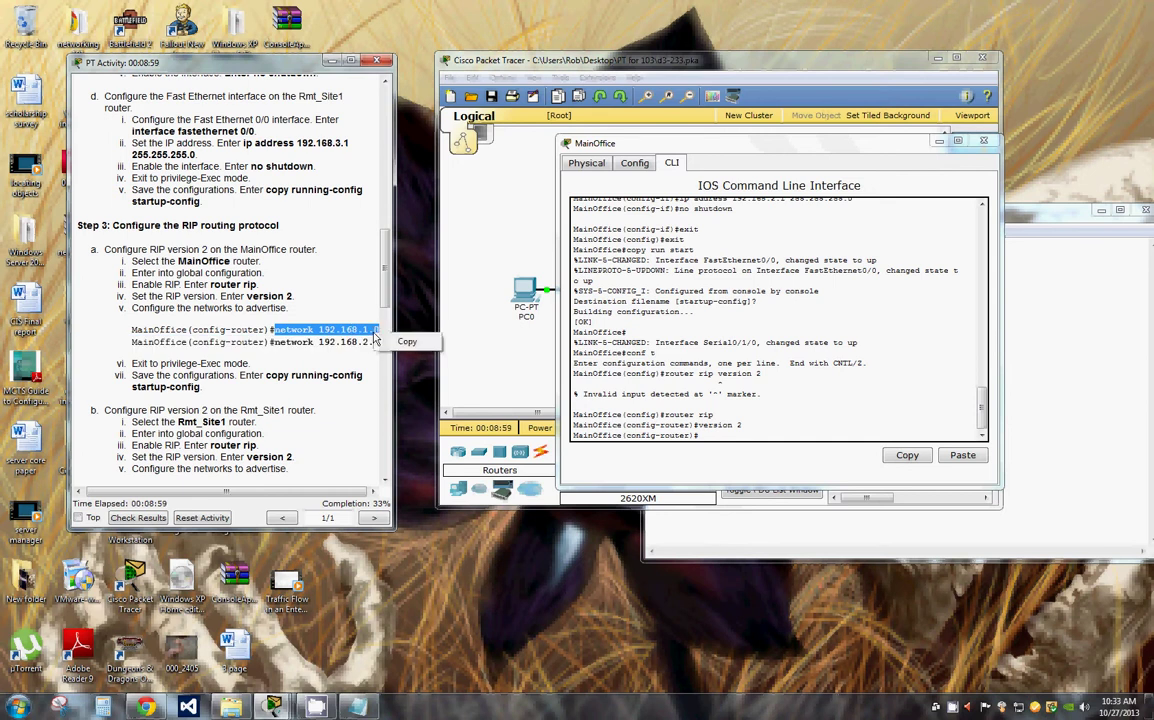
left_click(375, 313)
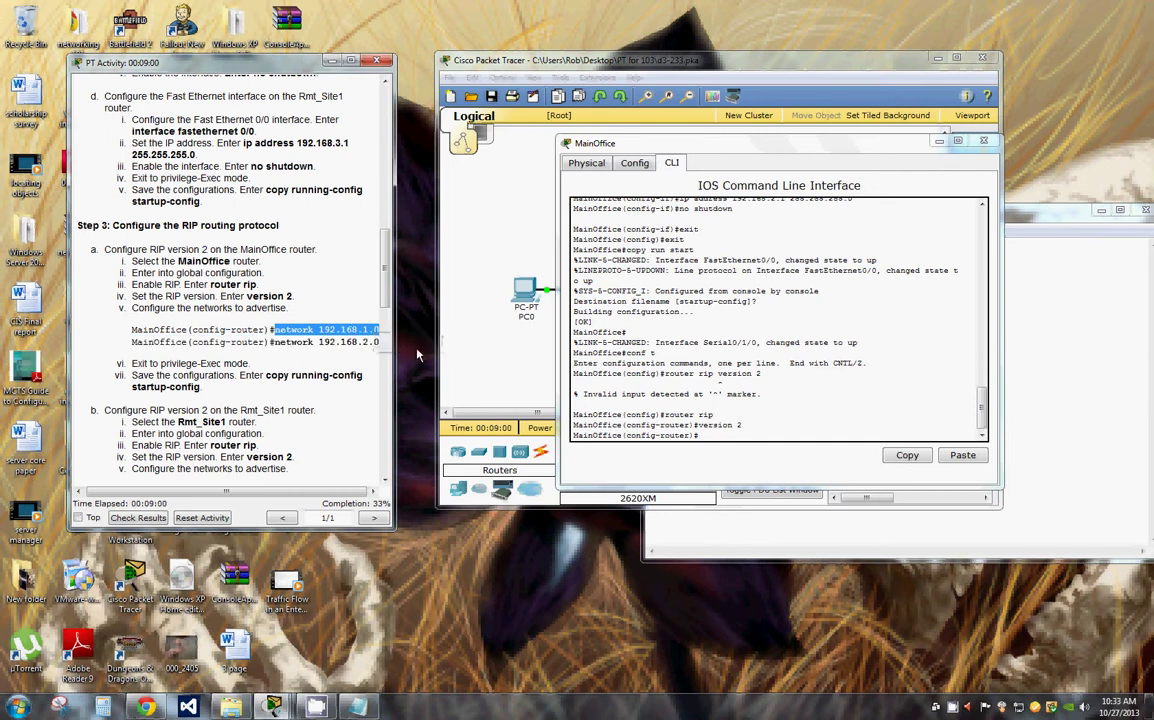
right_click(701, 434)
left_click(728, 458)
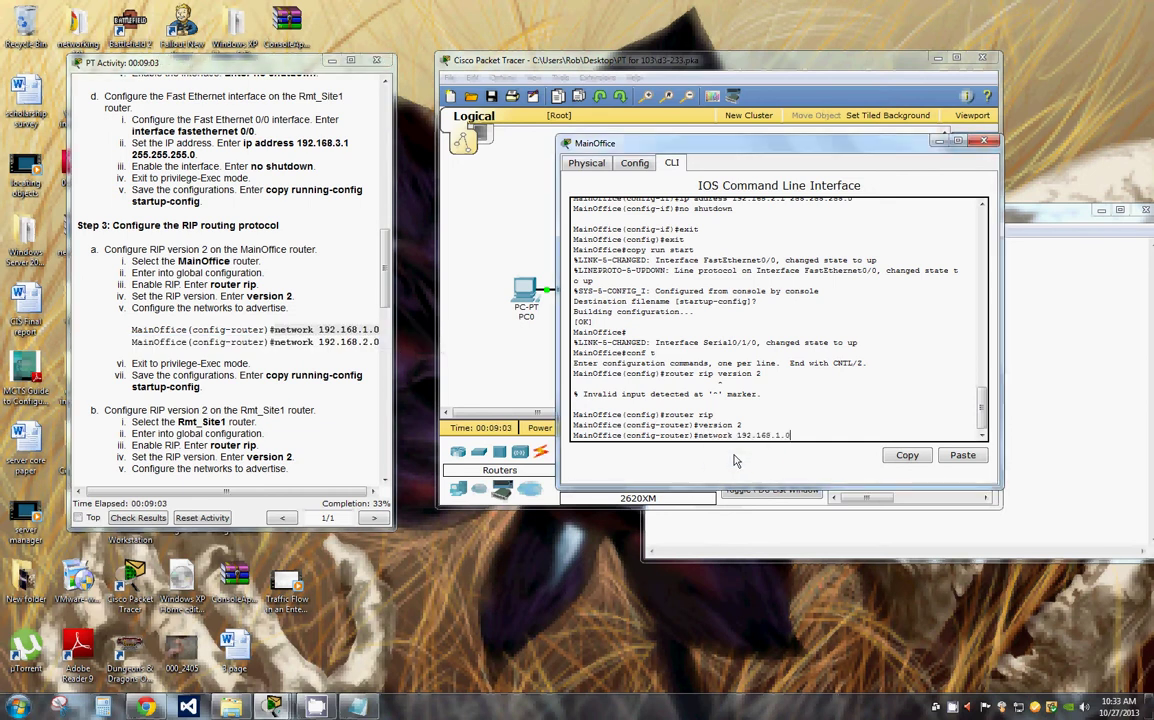
key("Return")
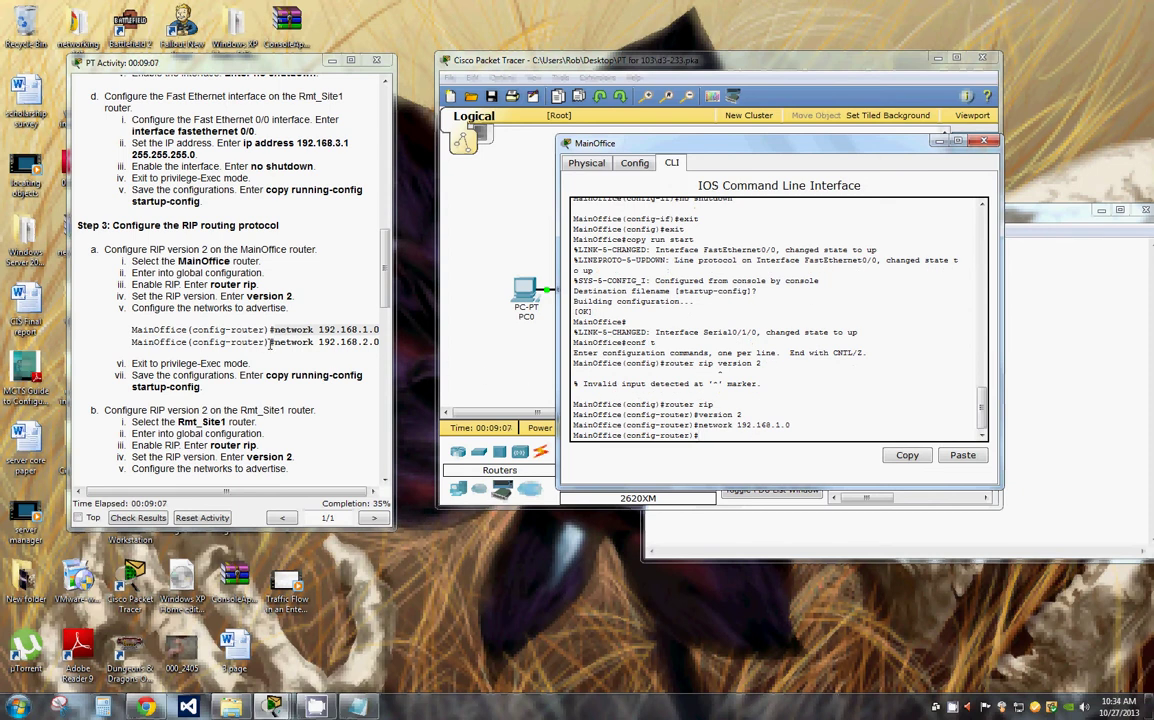
key("Up")
key("BackSpace")
type("2.168.2.0")
key("Return")
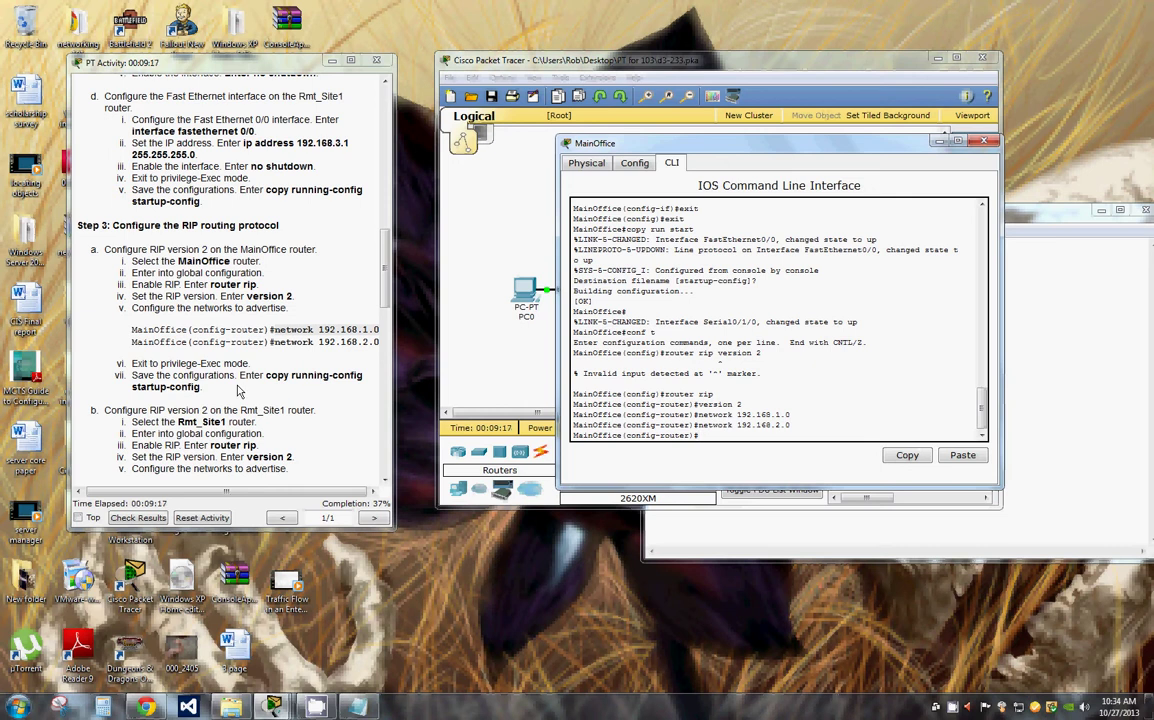
Step: Exit router and global configuration modes back to the privileged prompt
type("exit")
key("Return")
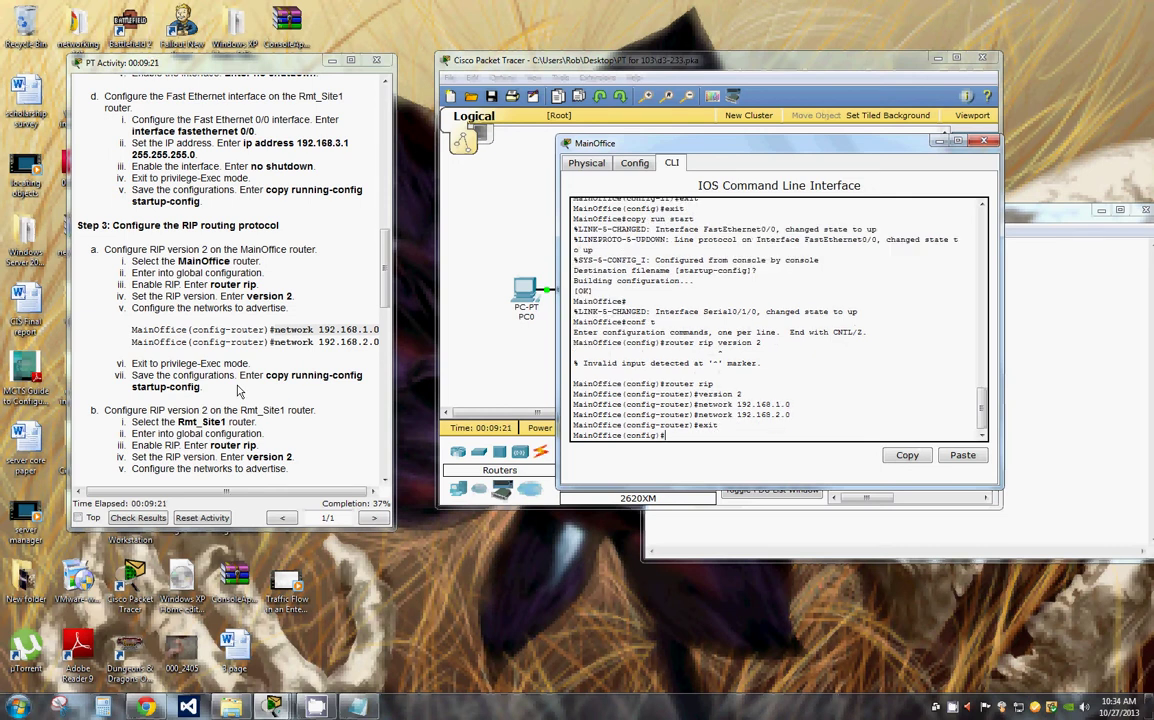
type("exit copy run start")
key("Return")
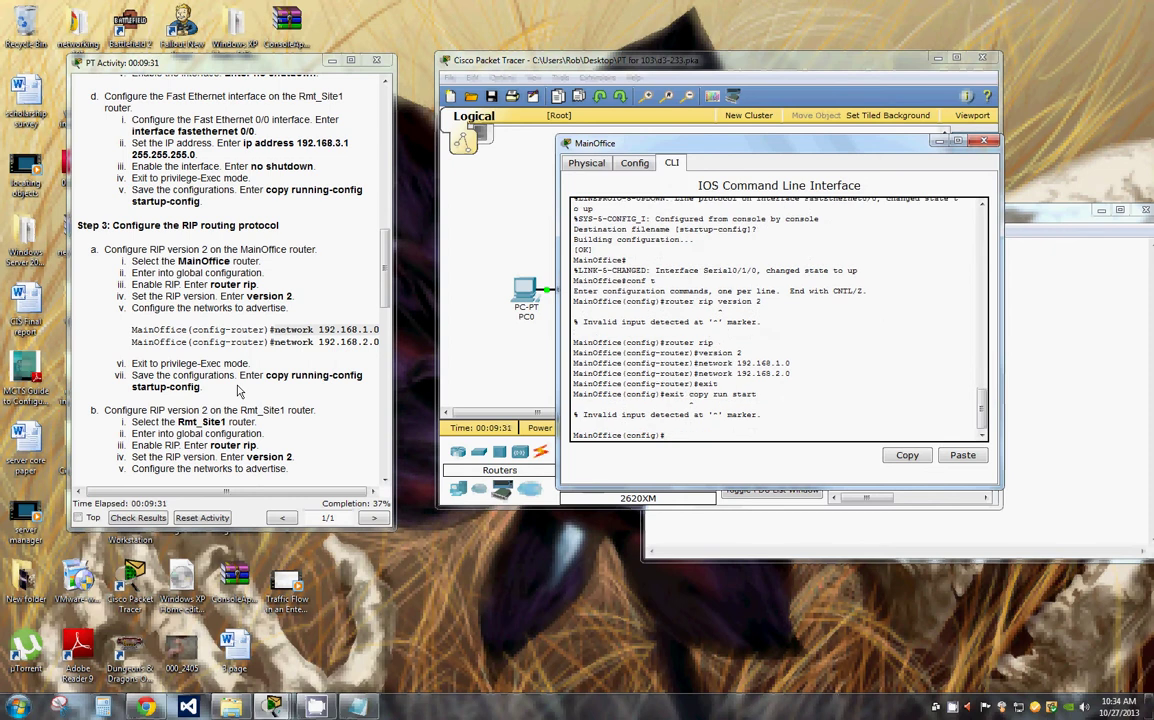
key("Return")
key("Up")
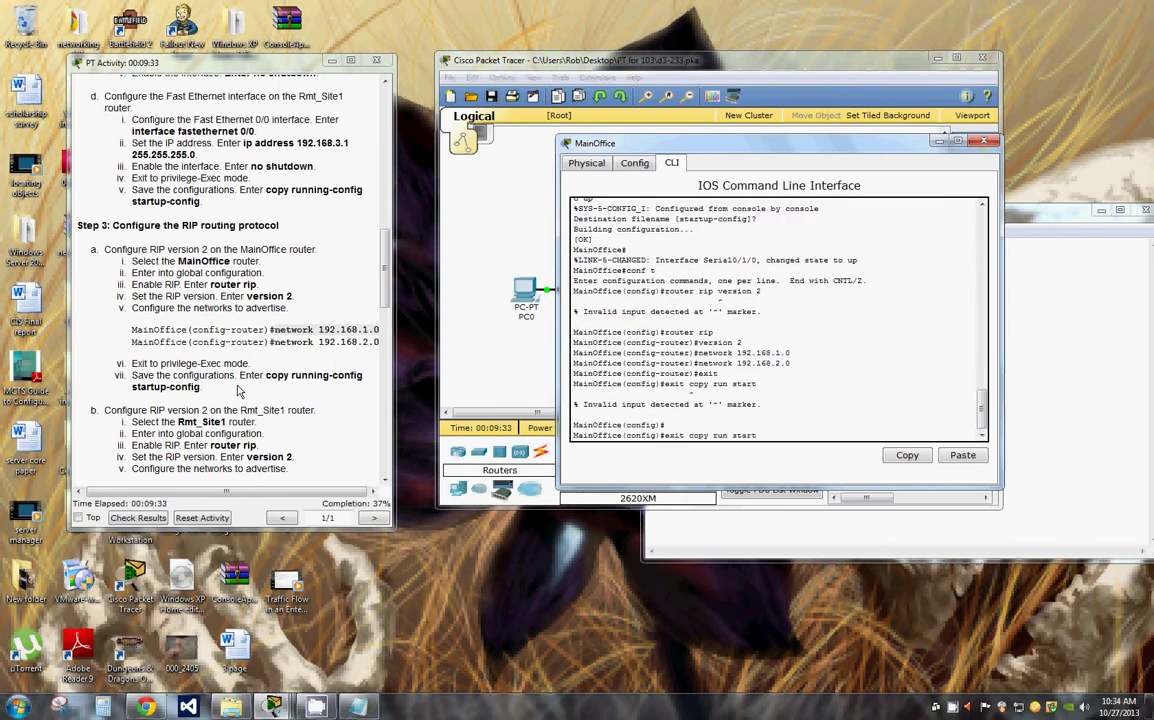
key("BackSpace")
key("BackSpace")
key("BackSpace")
key("BackSpace")
key("BackSpace")
key("BackSpace")
key("BackSpace")
key("BackSpace")
key("BackSpace")
key("BackSpace")
key("BackSpace")
key("BackSpace")
key("BackSpace")
key("BackSpace")
key("BackSpace")
key("Return")
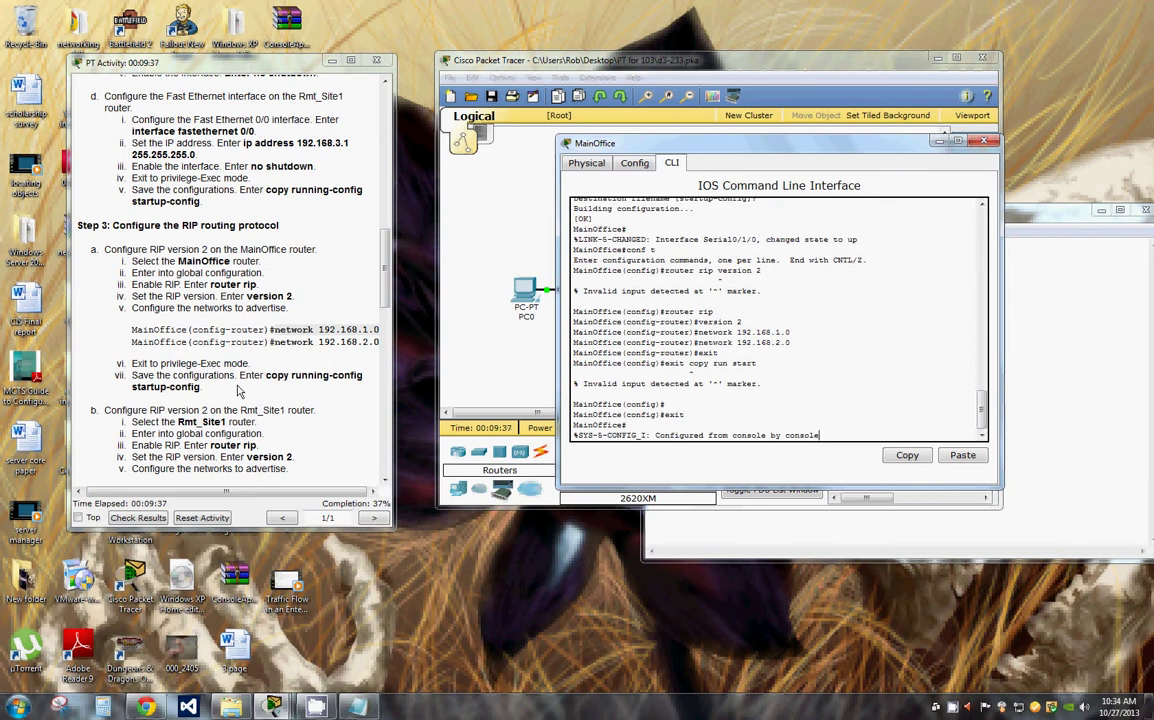
Step: Save MainOffice's config with copy run start and close its console
key("Return")
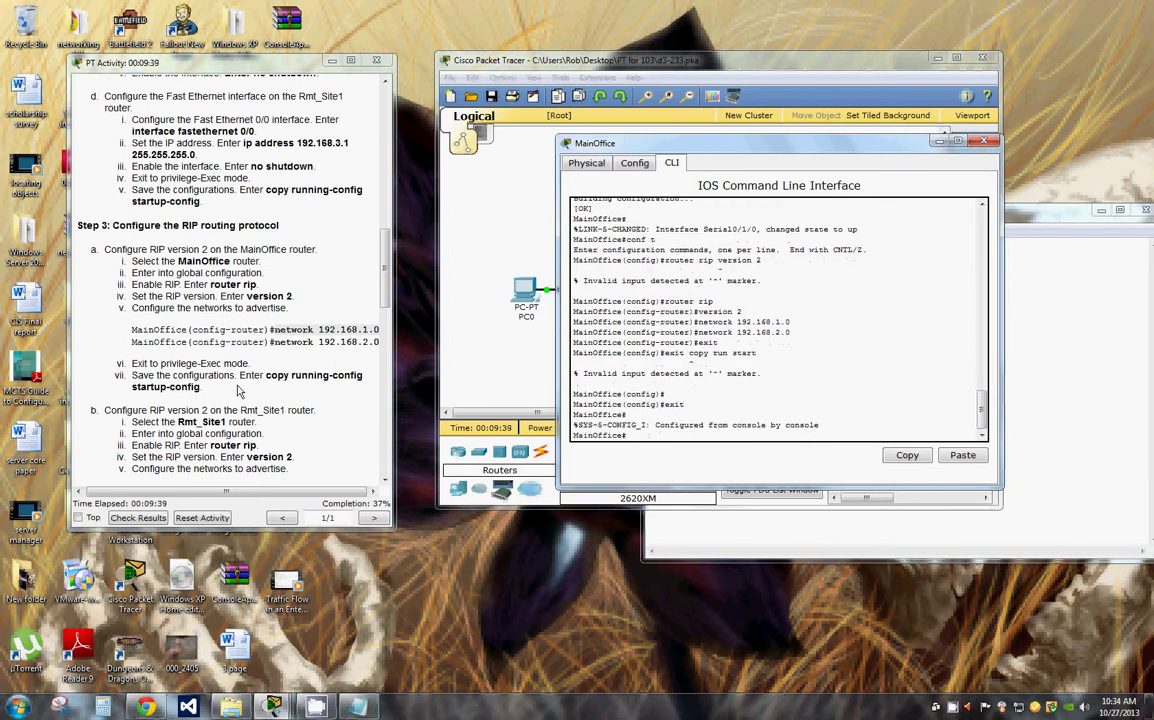
type("copy run start")
key("Return")
key("Return")
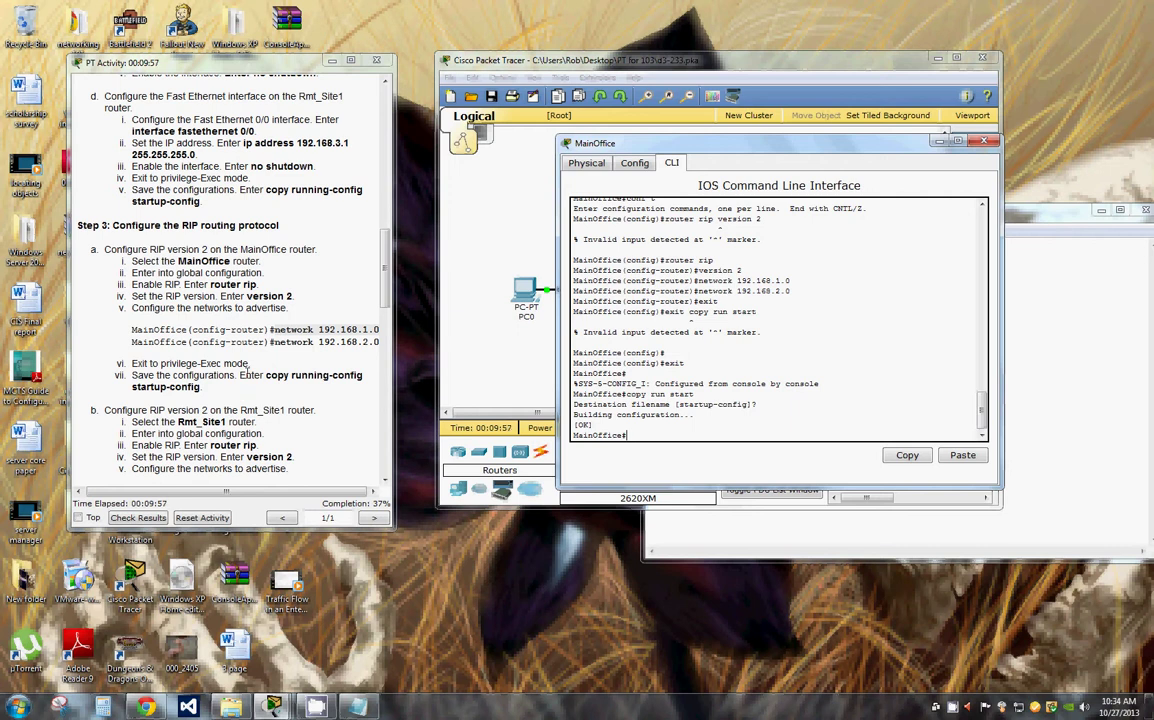
left_click(984, 140)
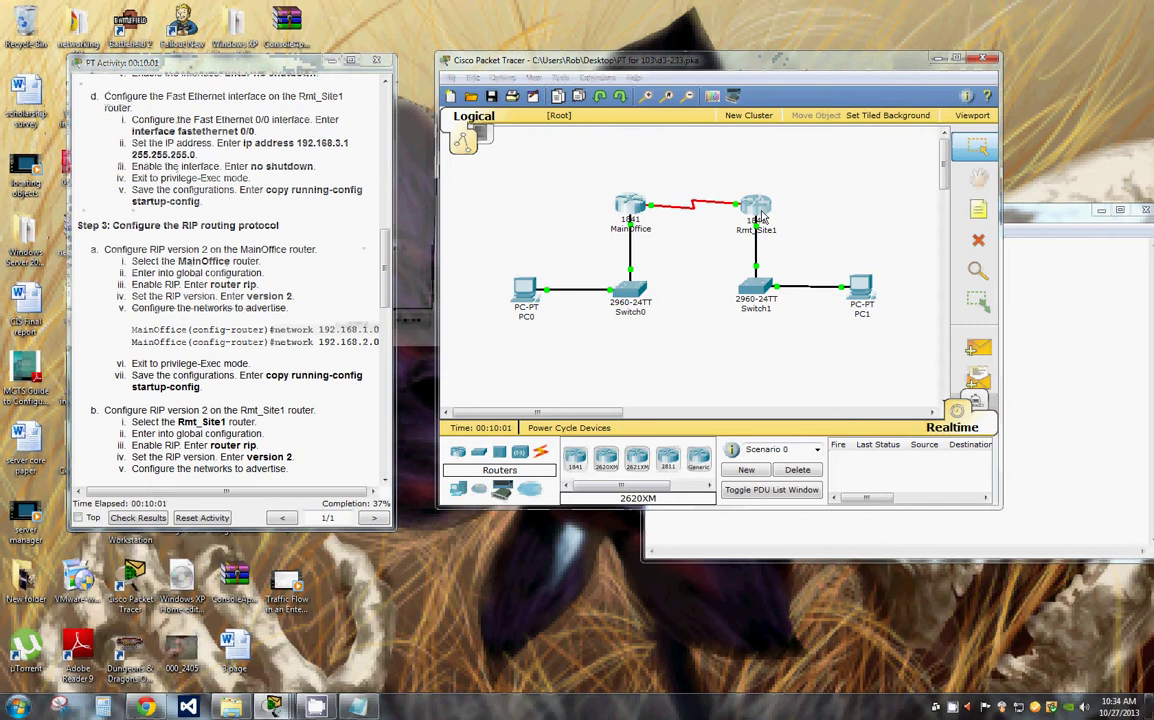
Step: On Rmt_Site1, enter conf t and enable router rip version 2
left_click(757, 210)
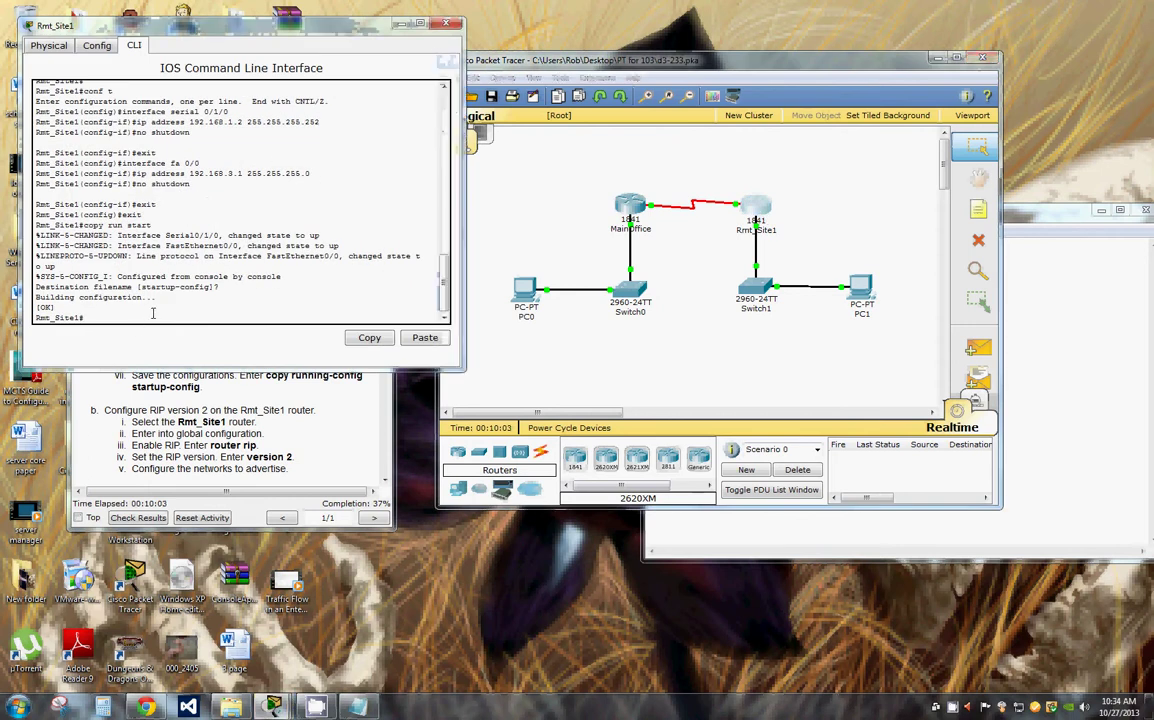
left_click(153, 313)
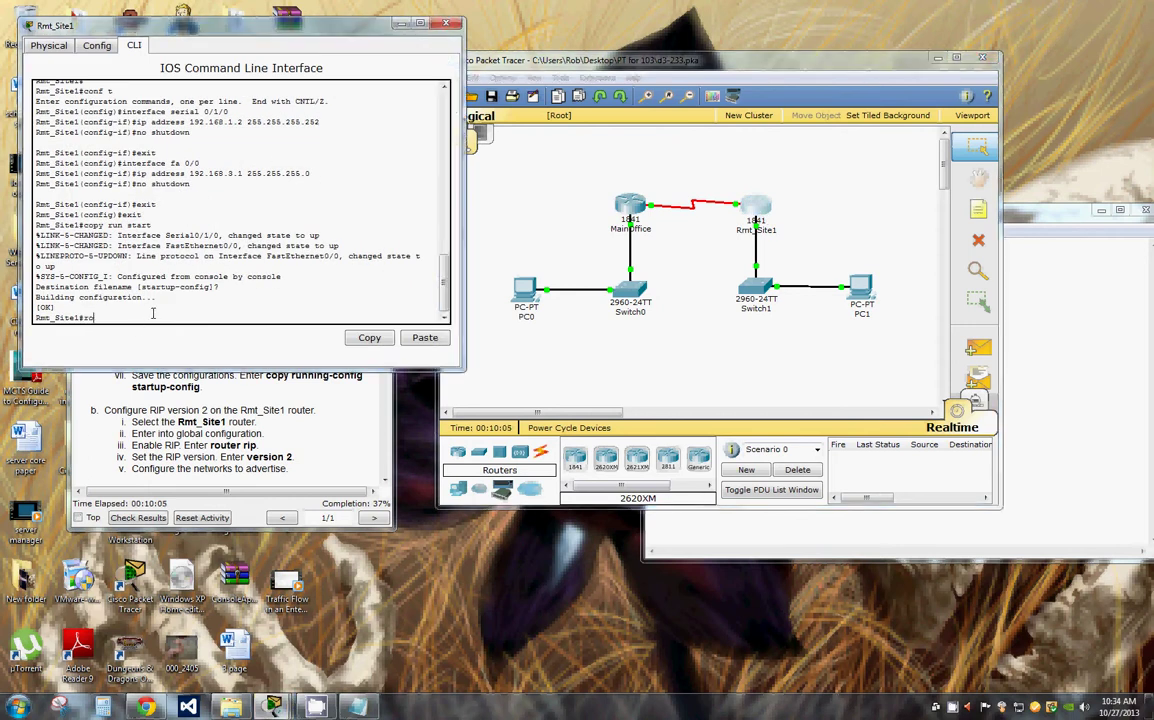
type("conf t")
key("Return")
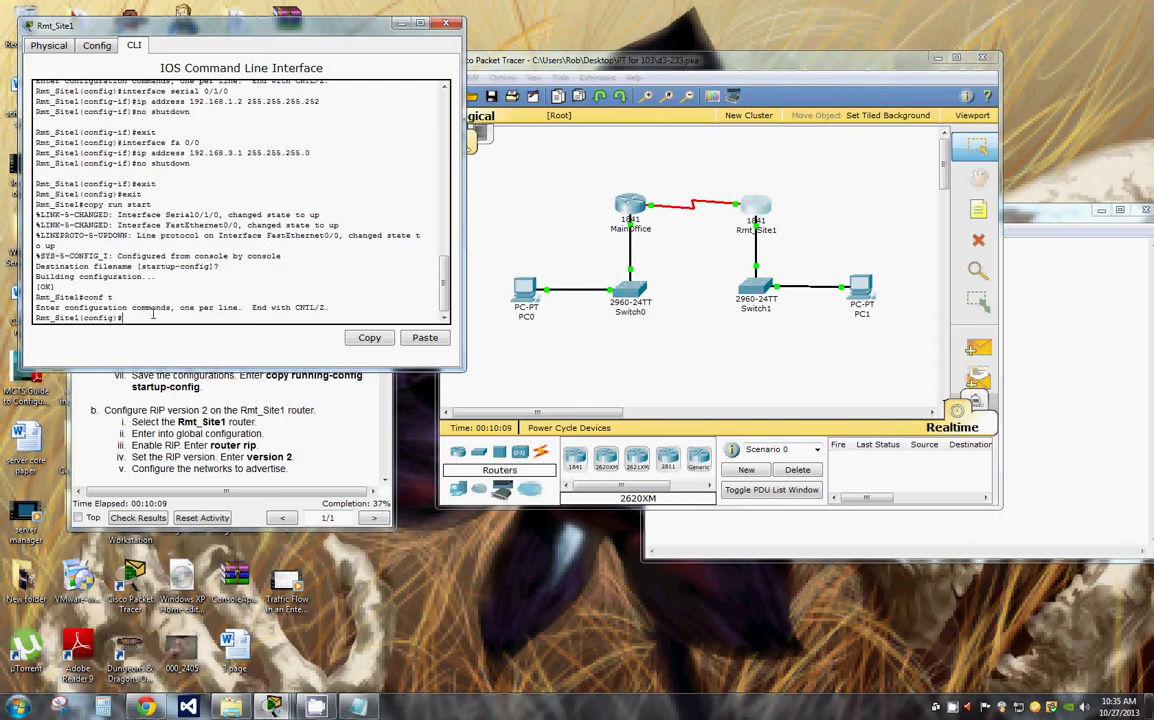
type("router rip")
key("Return")
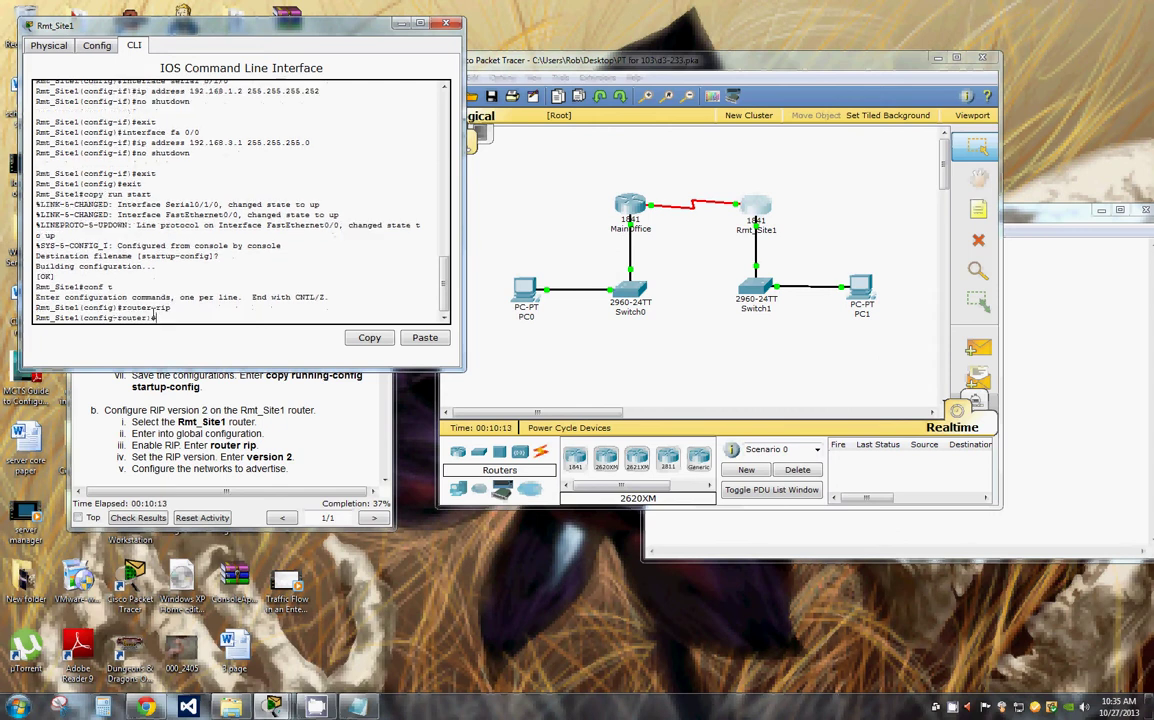
type("version 2")
key("Return")
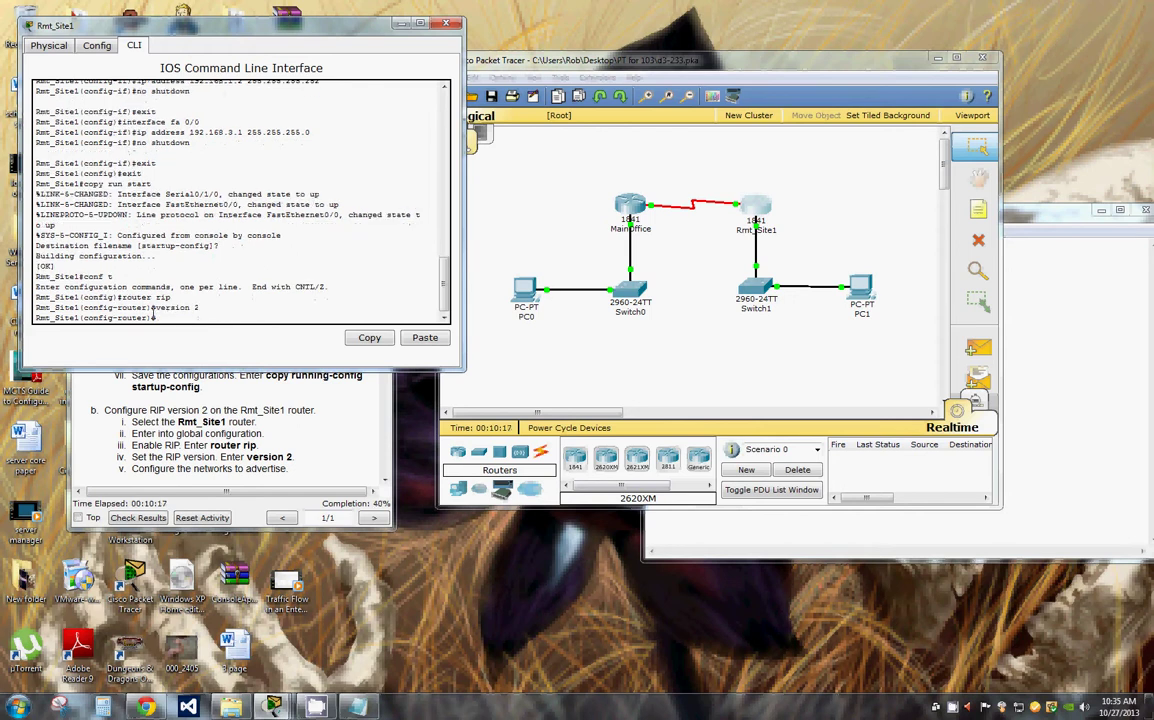
Step: Copy network 192.168.1.0 from the instructions and enter it on Rmt_Site1
left_click_drag(333, 33, 828, 36)
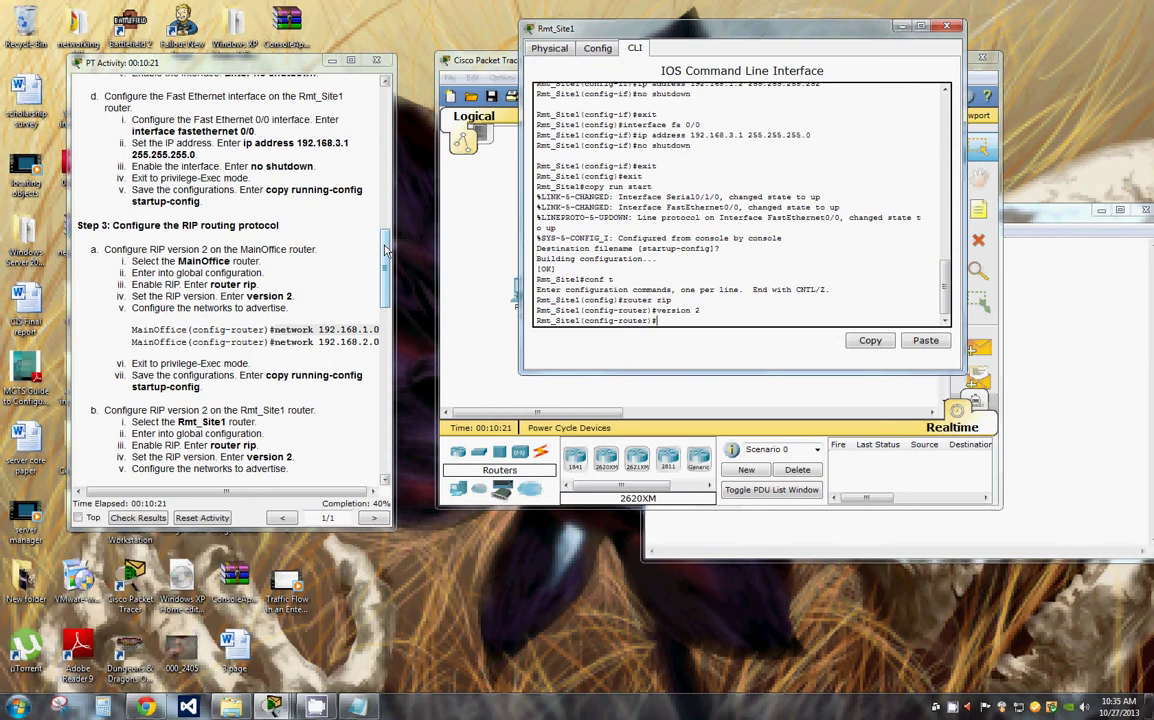
scroll(348, 225, "down", 3)
left_click_drag(378, 178, 272, 178)
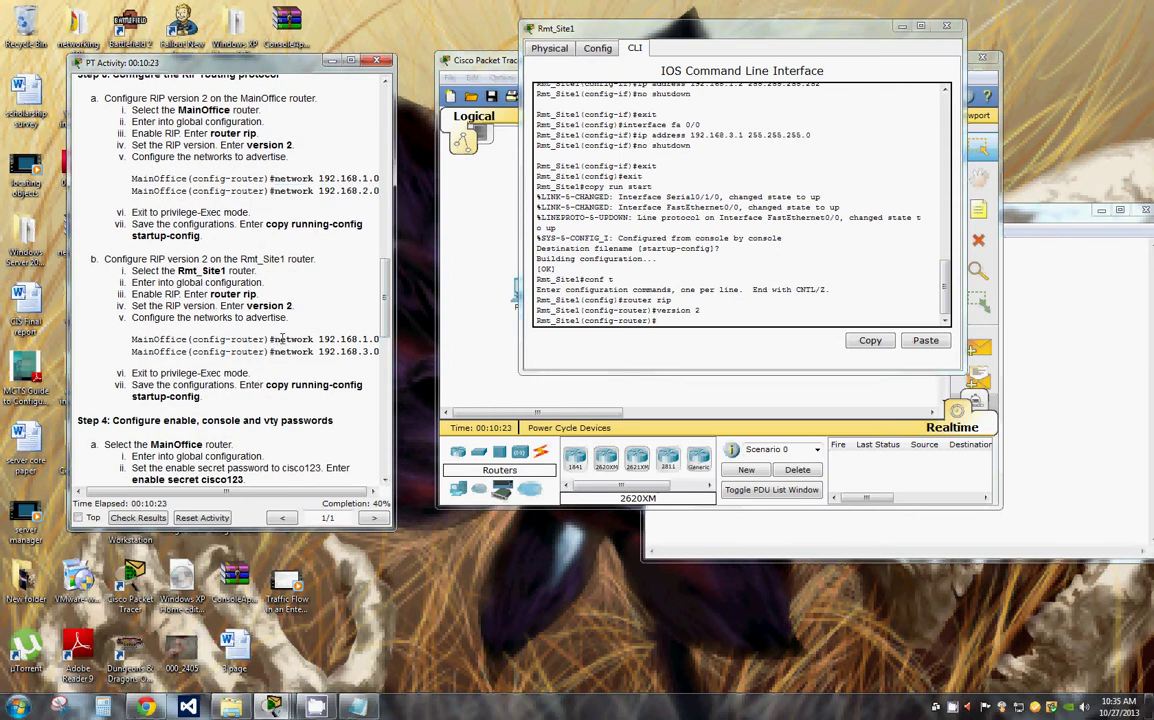
left_click_drag(273, 340, 378, 340)
left_click(378, 340)
left_click_drag(273, 340, 378, 340)
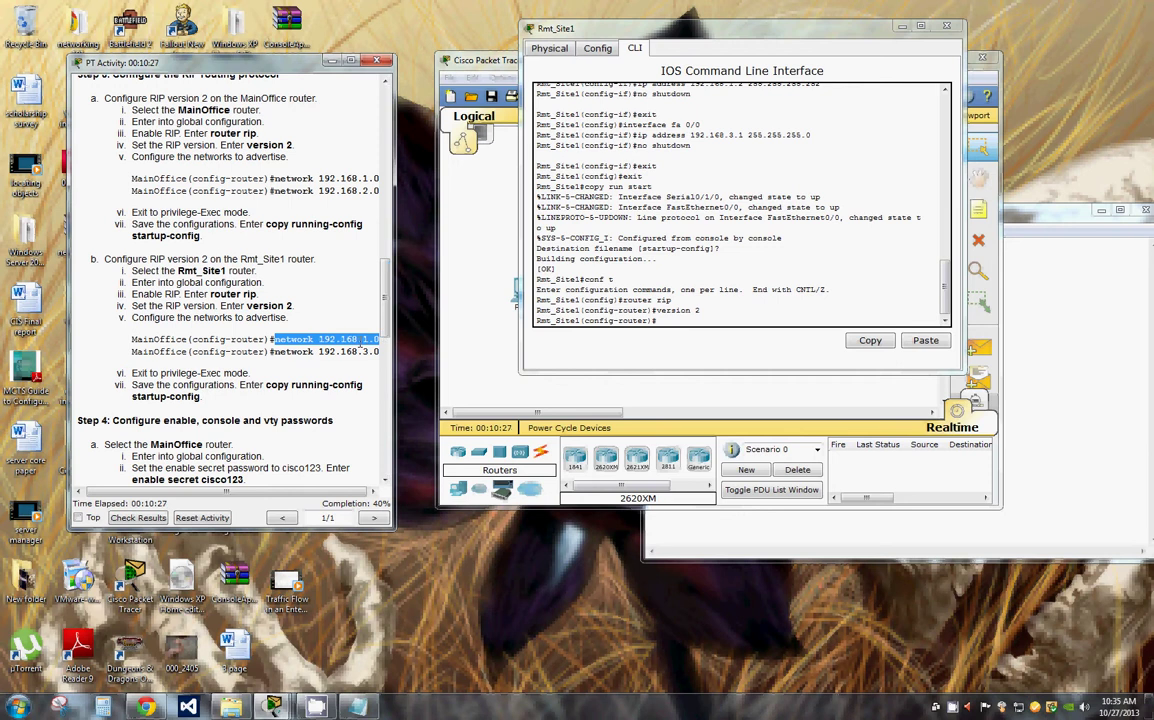
right_click(362, 347)
left_click(391, 351)
left_click(658, 321)
right_click(598, 322)
left_click(625, 345)
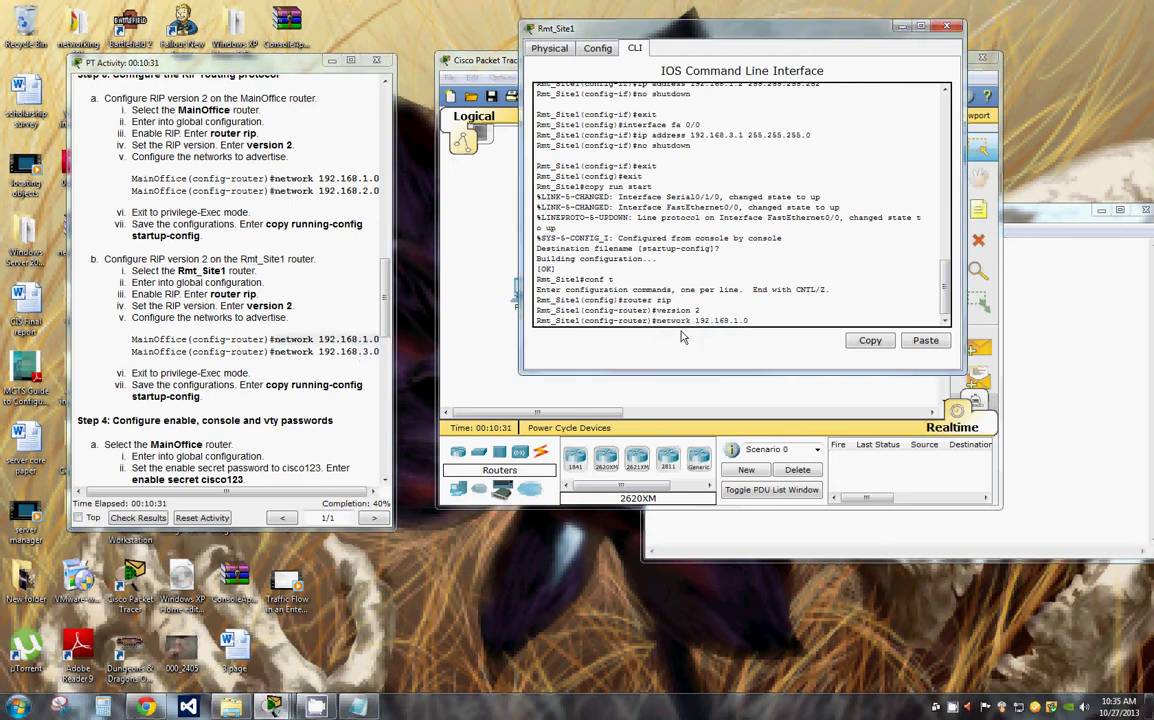
key("Return")
Step: Add RIP network 192.168.3.0 on Rmt_Site1
key("ctrl+v")
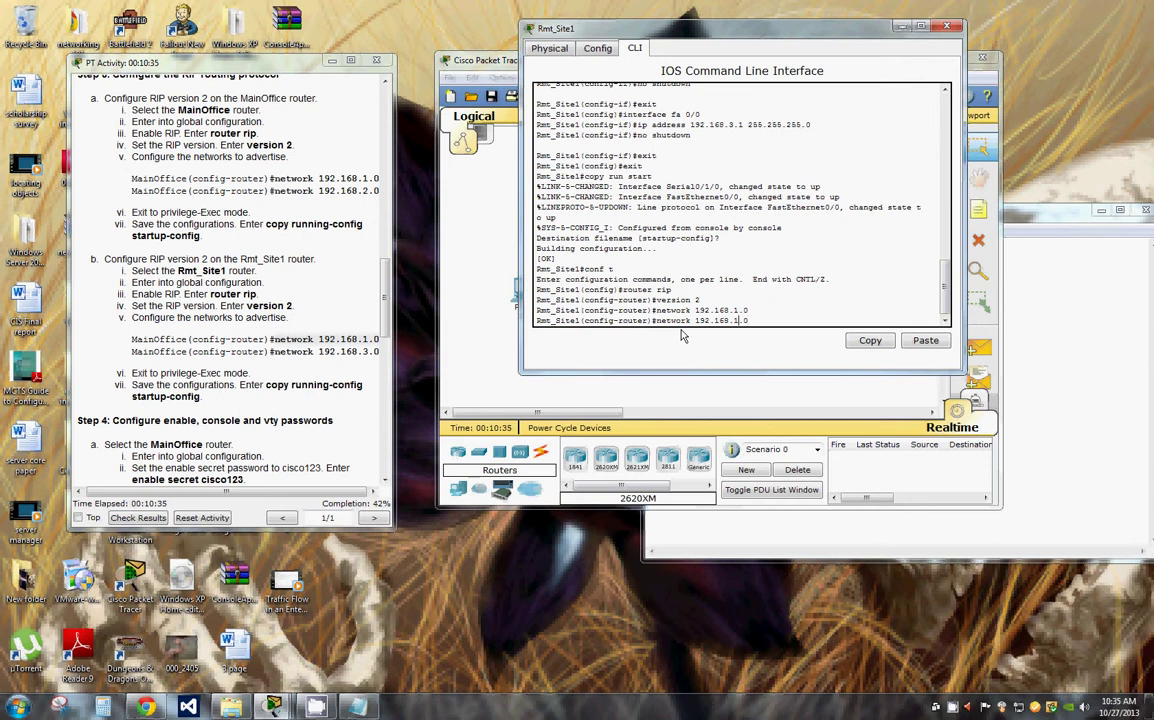
key("Left")
key("Left")
key("BackSpace")
type("3")
key("Return")
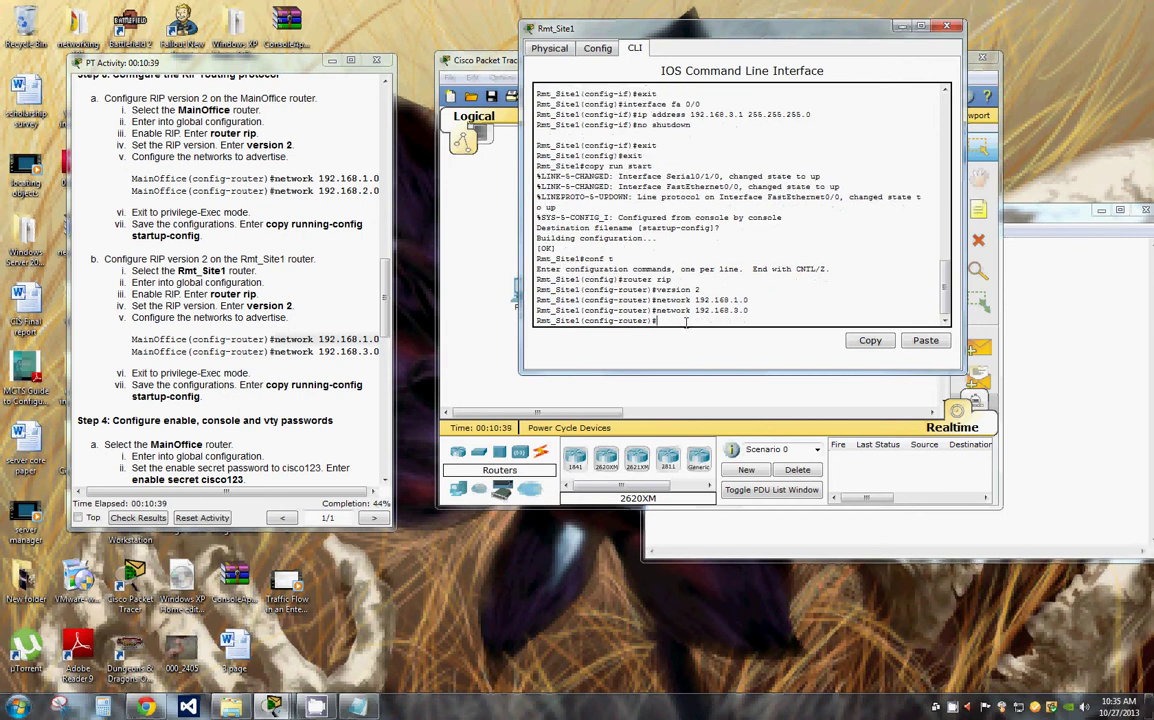
Step: Exit to privileged mode, save with copy run start, and scroll instructions to Step 4
type("exit")
key("Return")
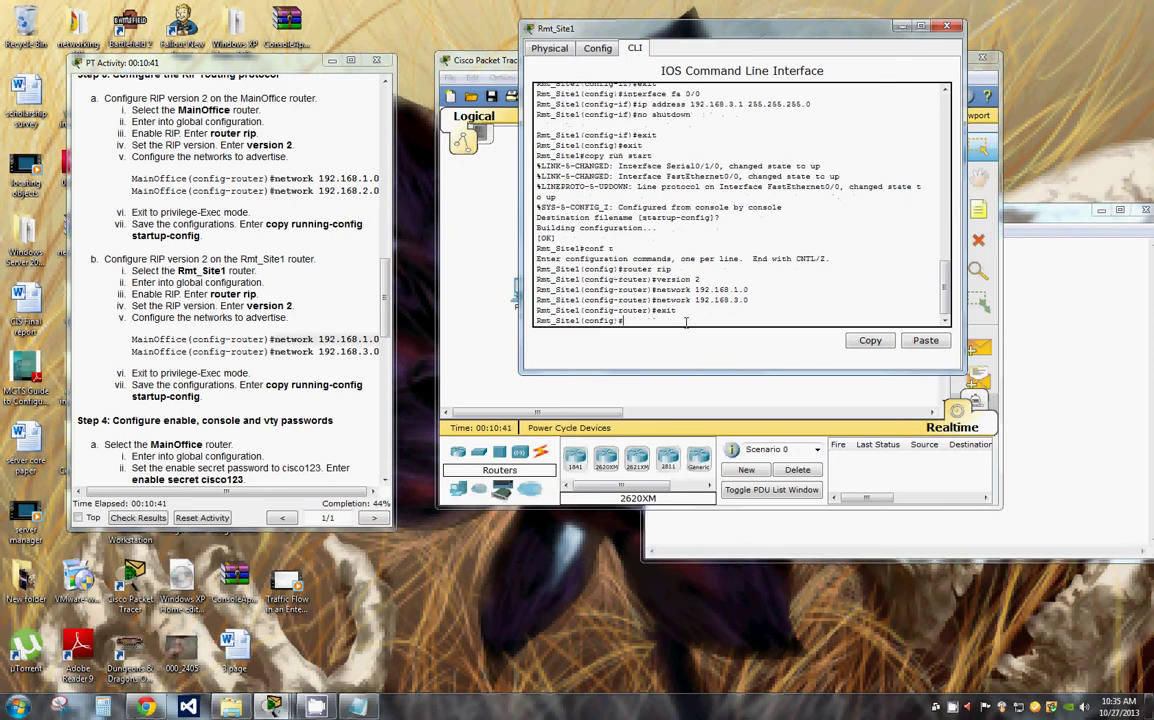
type("no shutdown")
key("Up")
key("Up")
key("Up")
key("Down")
key("Down")
key("Down")
type("copy run start")
key("Return")
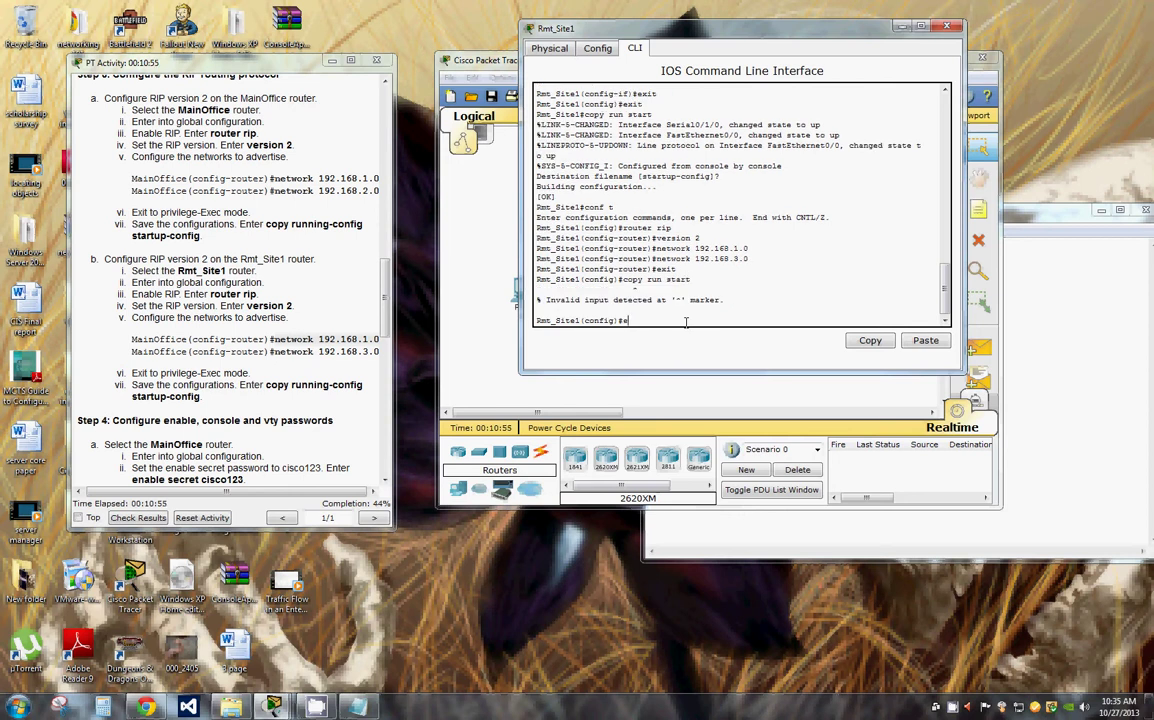
type("exit")
key("Return")
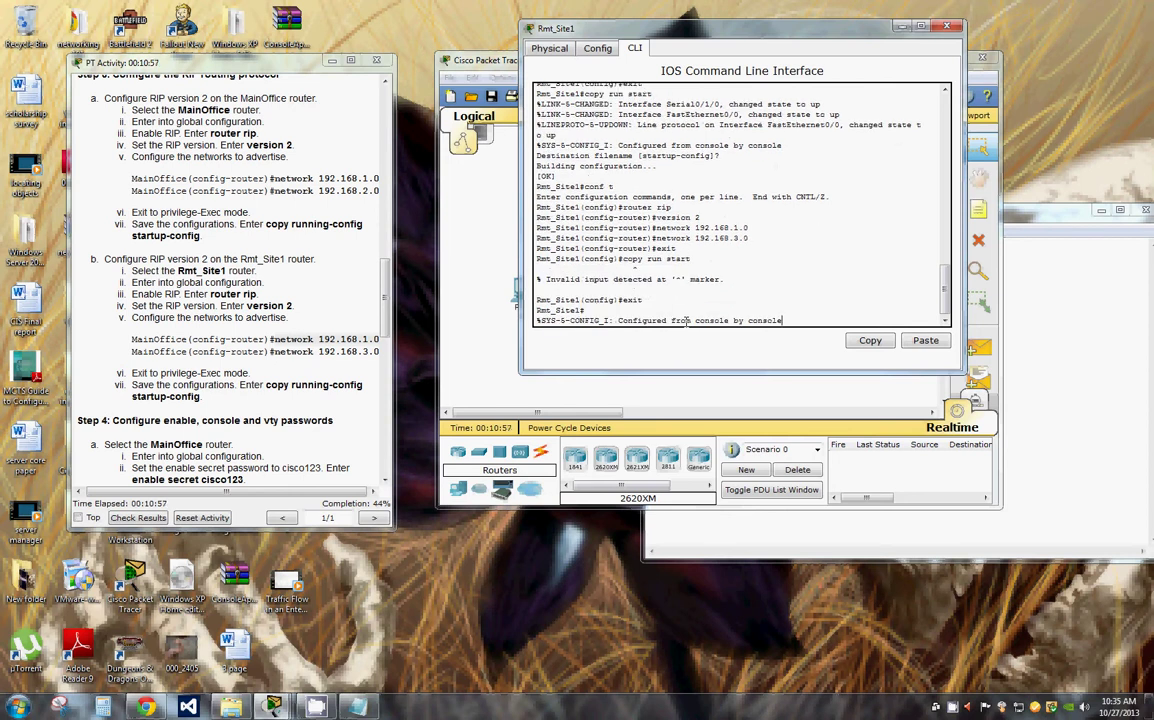
key("Return")
type("copy run start")
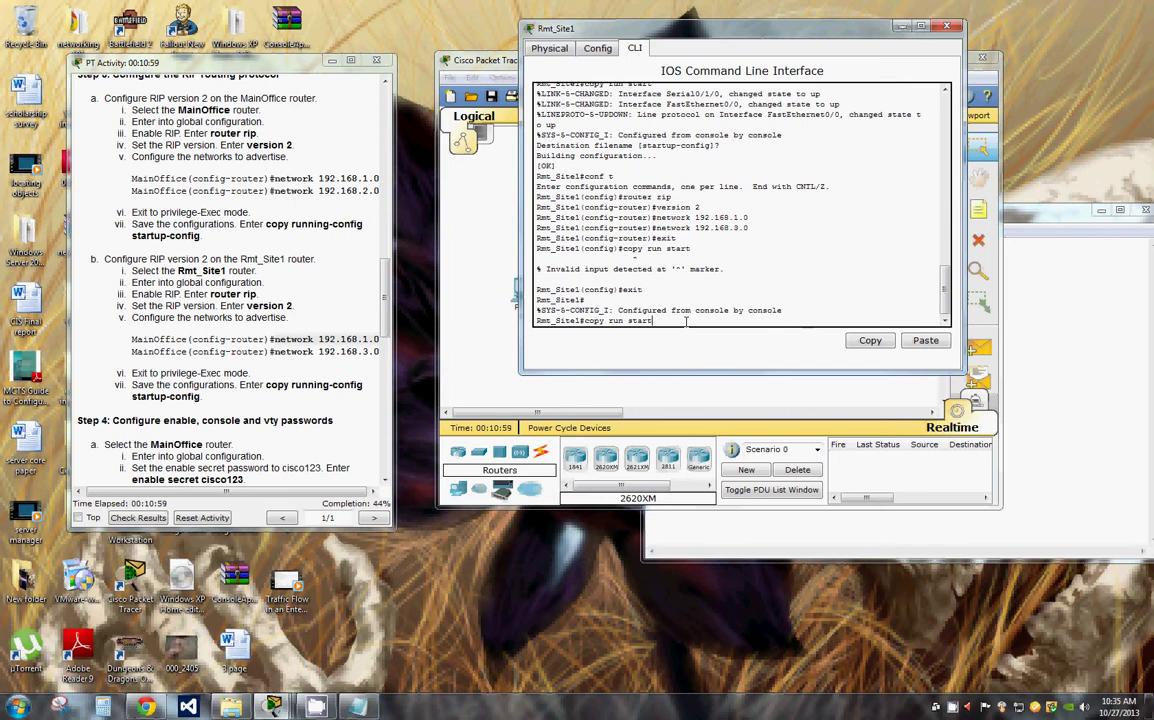
key("Return")
key("Return")
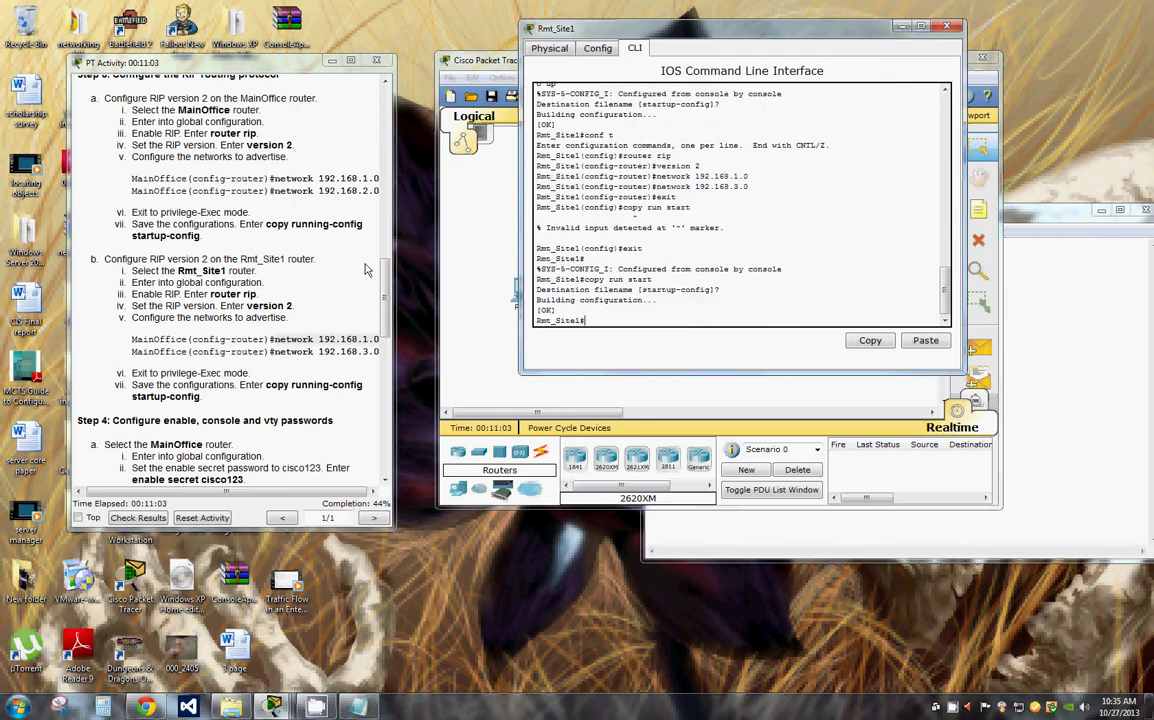
scroll(388, 310, "down", 3)
left_click_drag(272, 339, 384, 335)
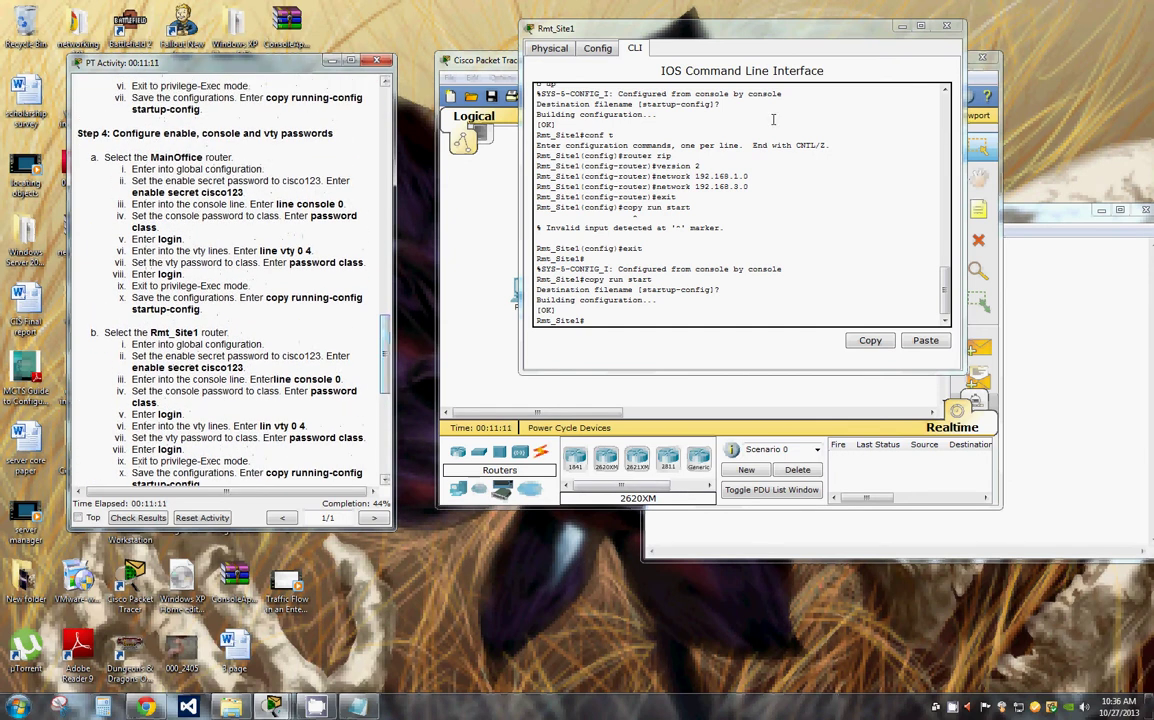
Step: Close the Rmt_Site1 console, open MainOffice's CLI and enter global configuration mode
left_click(901, 25)
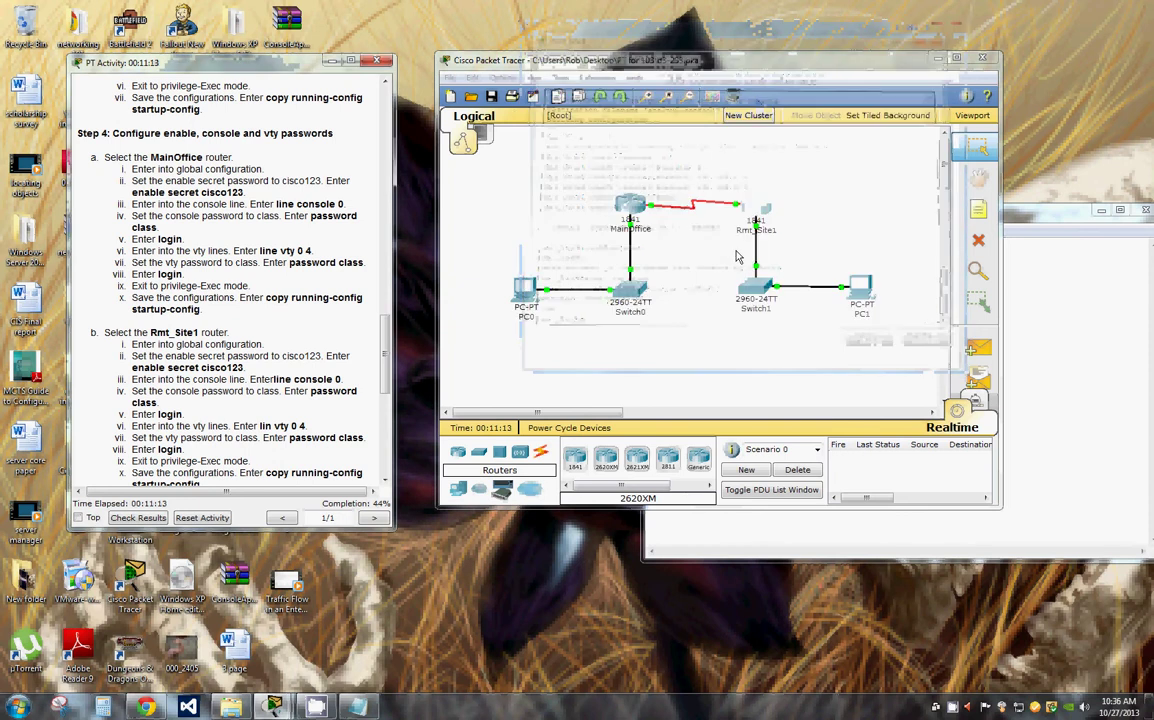
left_click(644, 214)
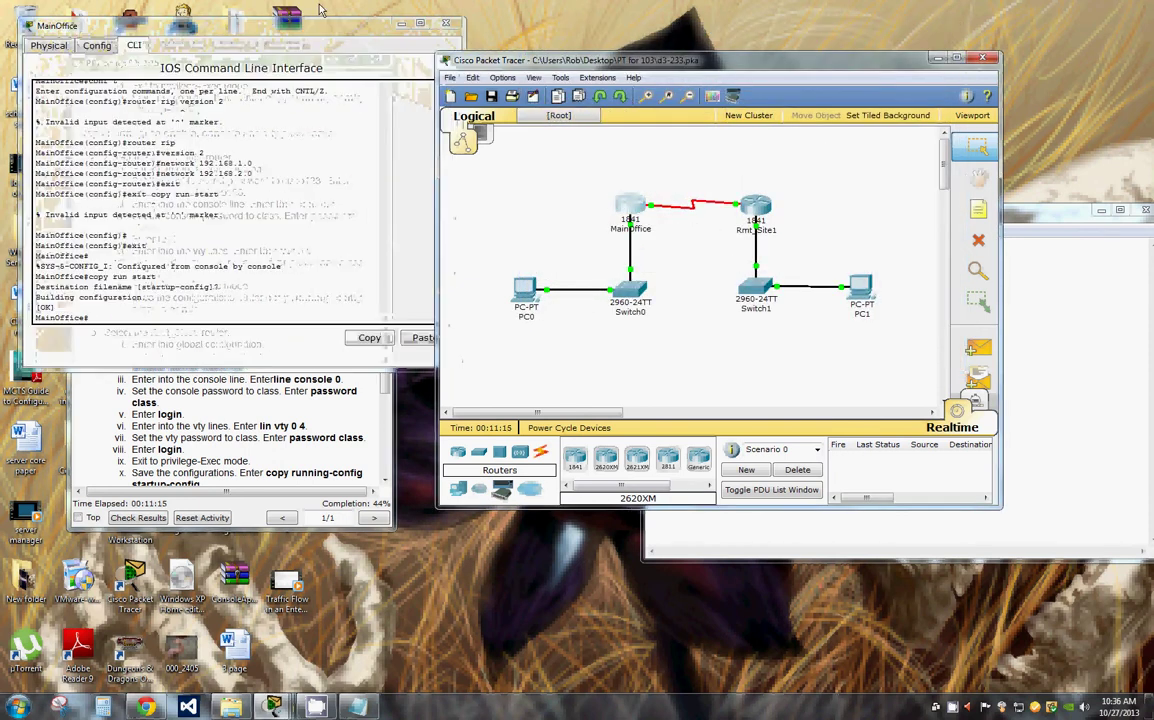
left_click_drag(326, 16, 944, 131)
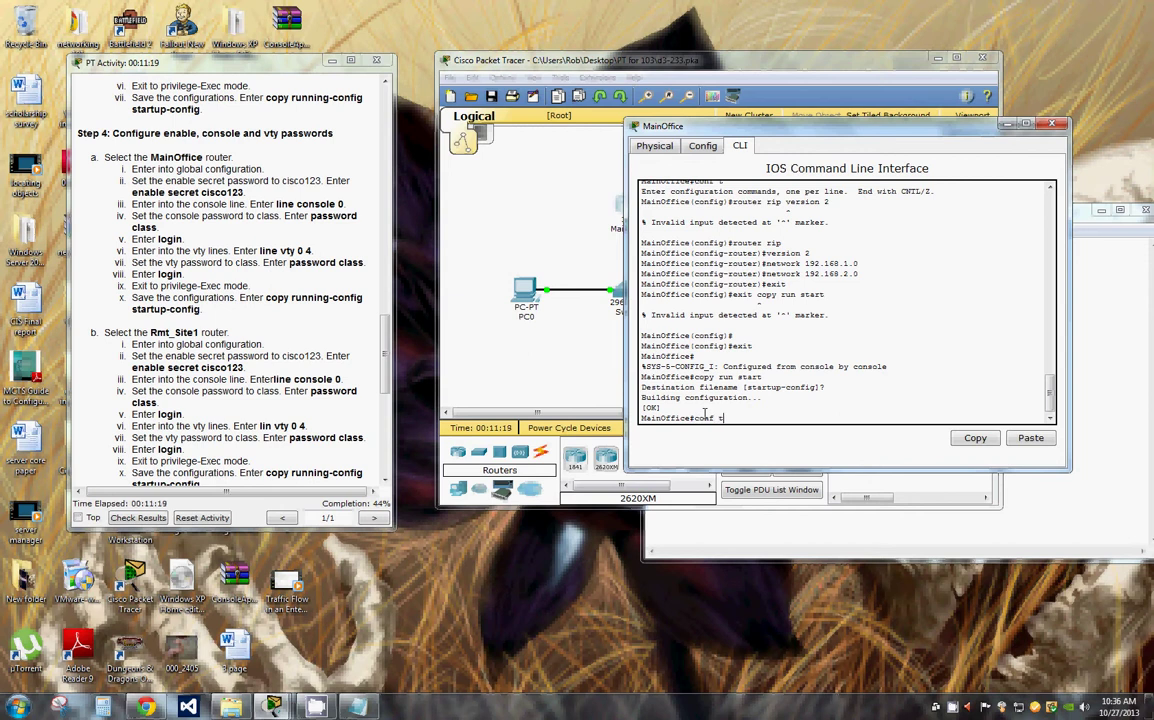
key("Return")
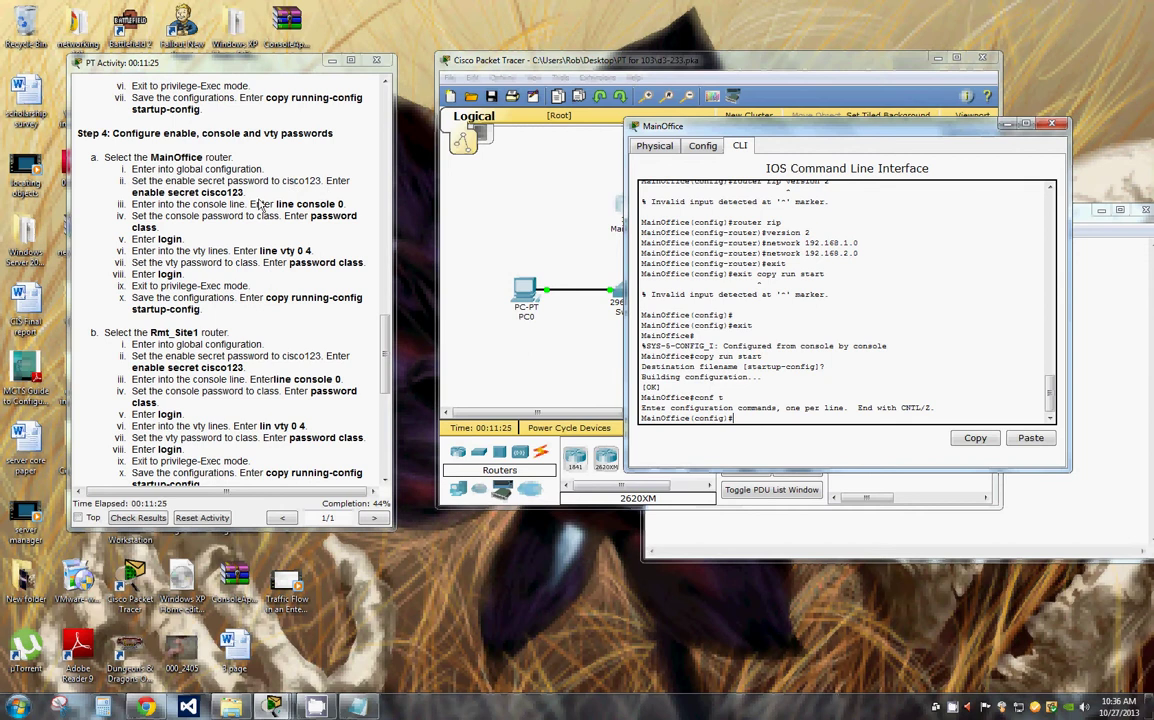
Step: Paste and apply the enable secret command on MainOffice
left_click_drag(243, 192, 131, 192)
key("ctrl+c")
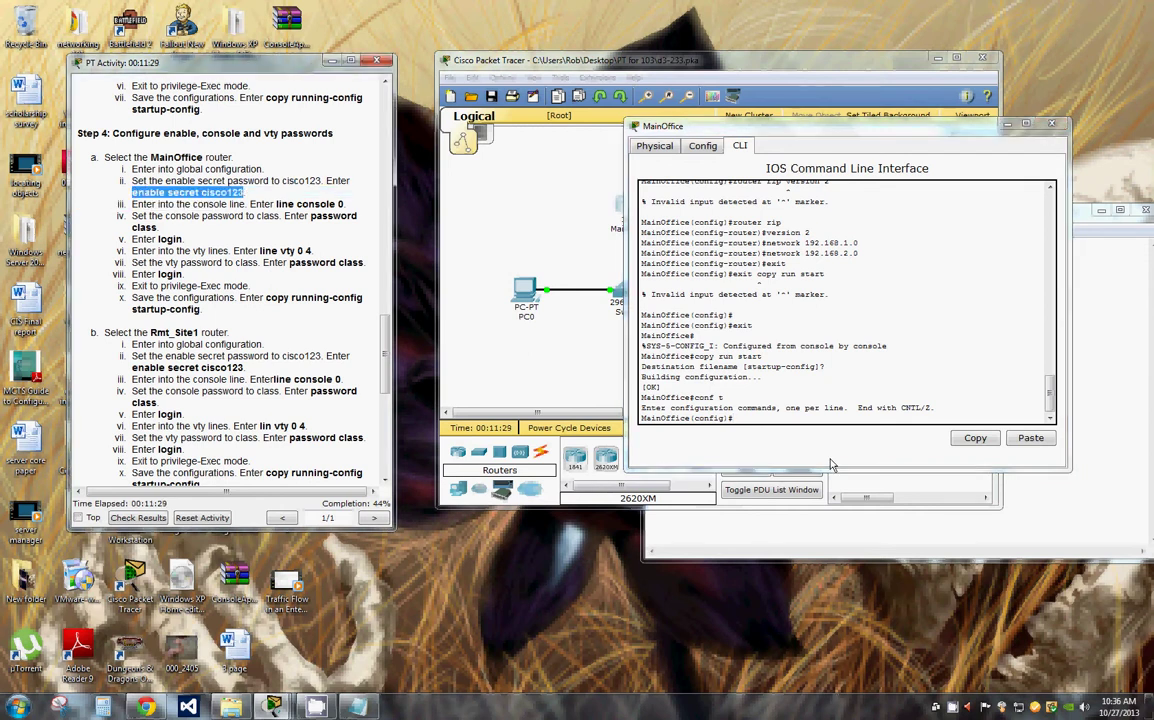
left_click(749, 419)
right_click(749, 419)
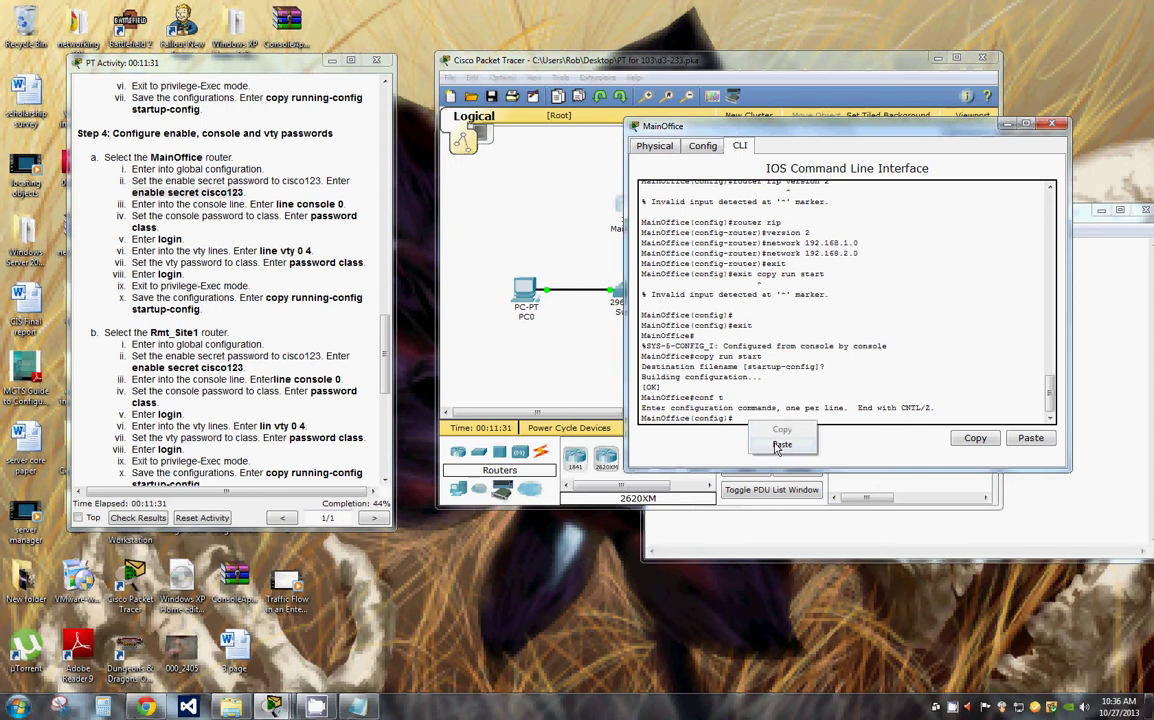
left_click(782, 444)
key("Return")
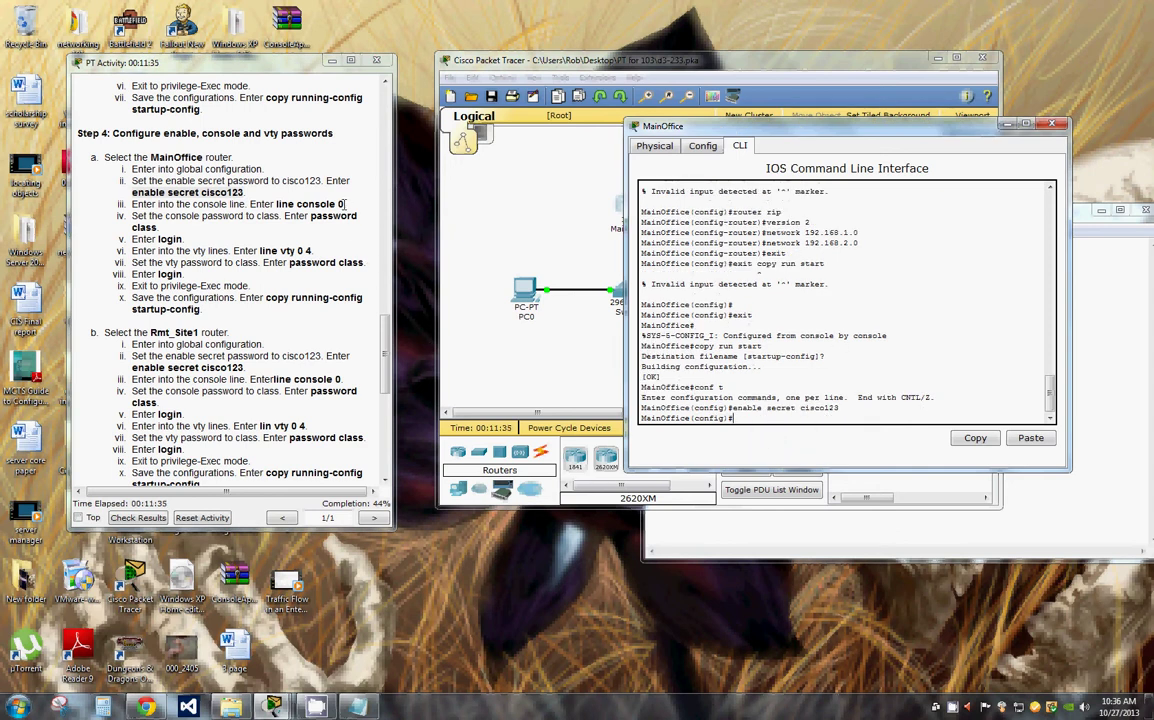
Step: Enter line console 0 configuration on MainOffice
left_click_drag(345, 205, 273, 205)
right_click(273, 205)
left_click(300, 218)
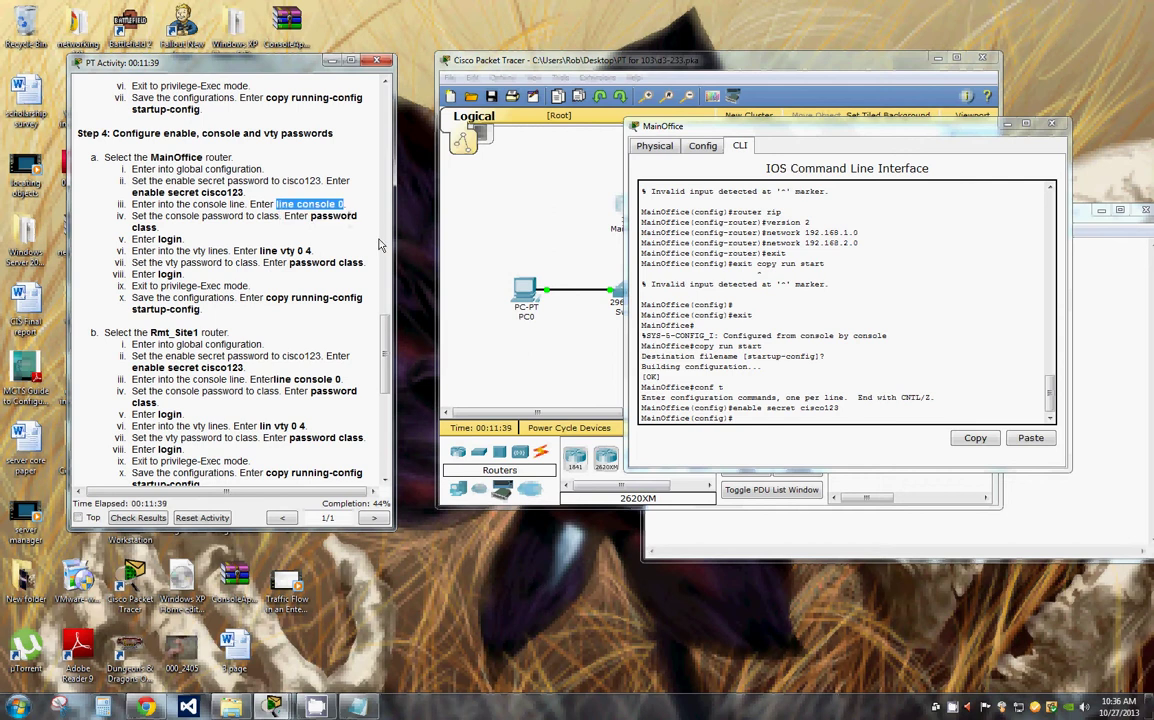
right_click(750, 420)
left_click(780, 438)
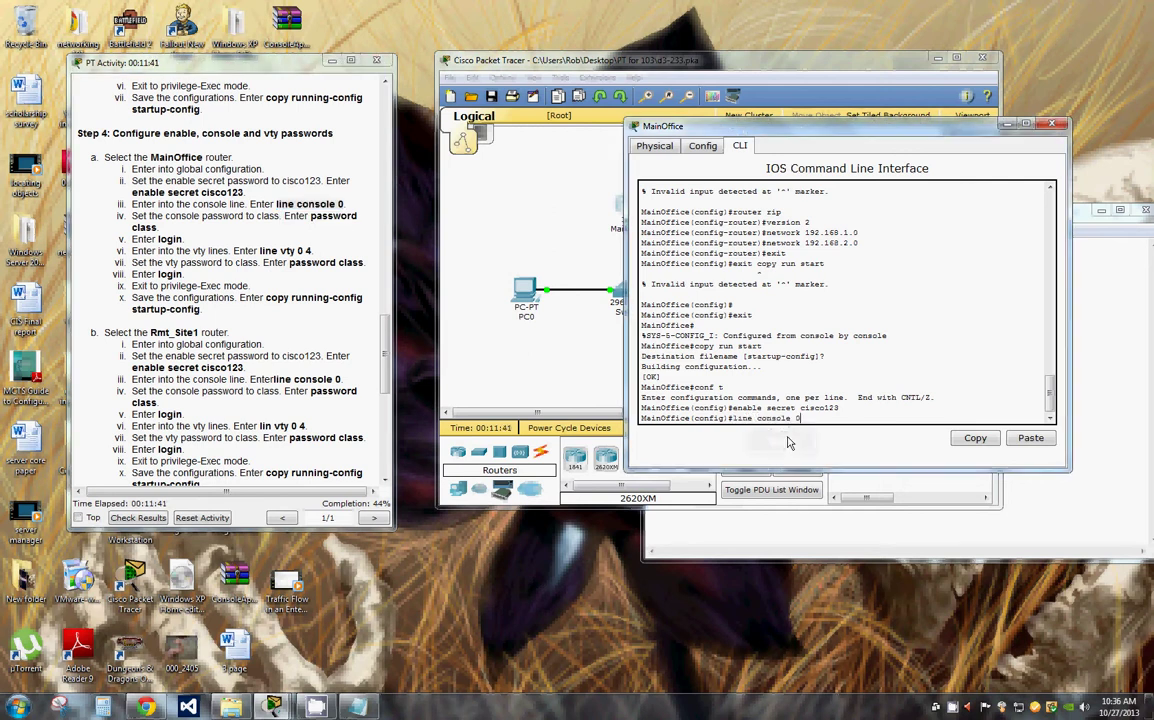
key("Return")
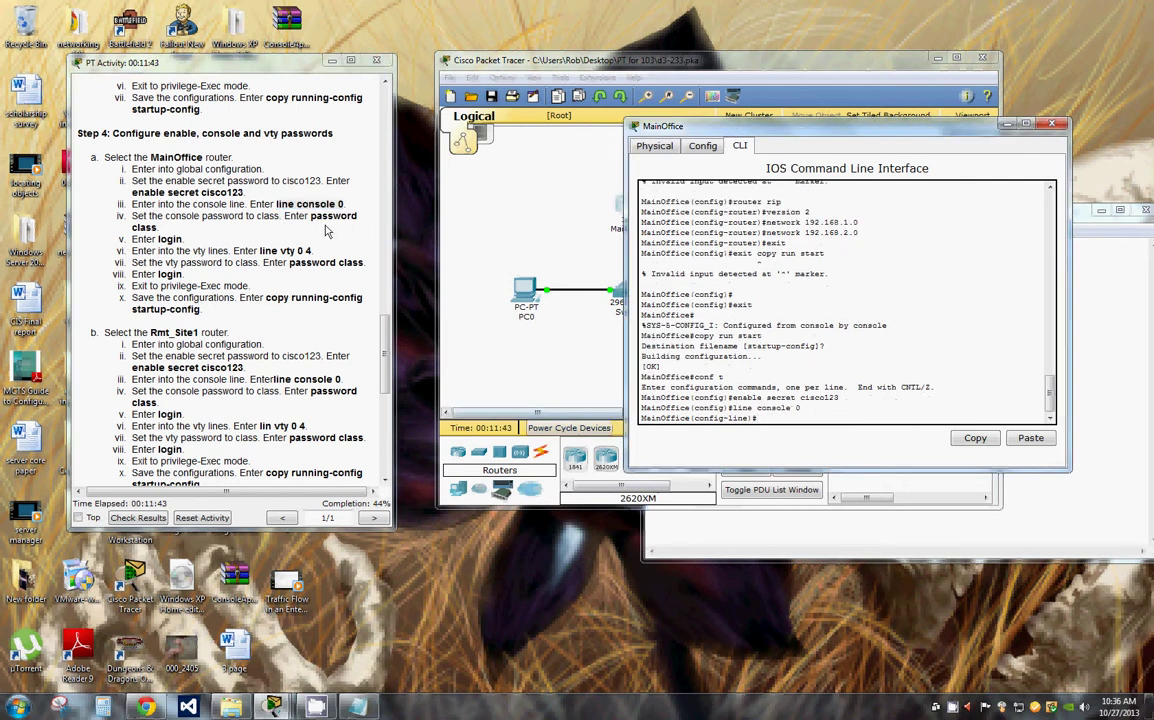
Step: Set the console line password and require login on it
left_click_drag(310, 216, 210, 222)
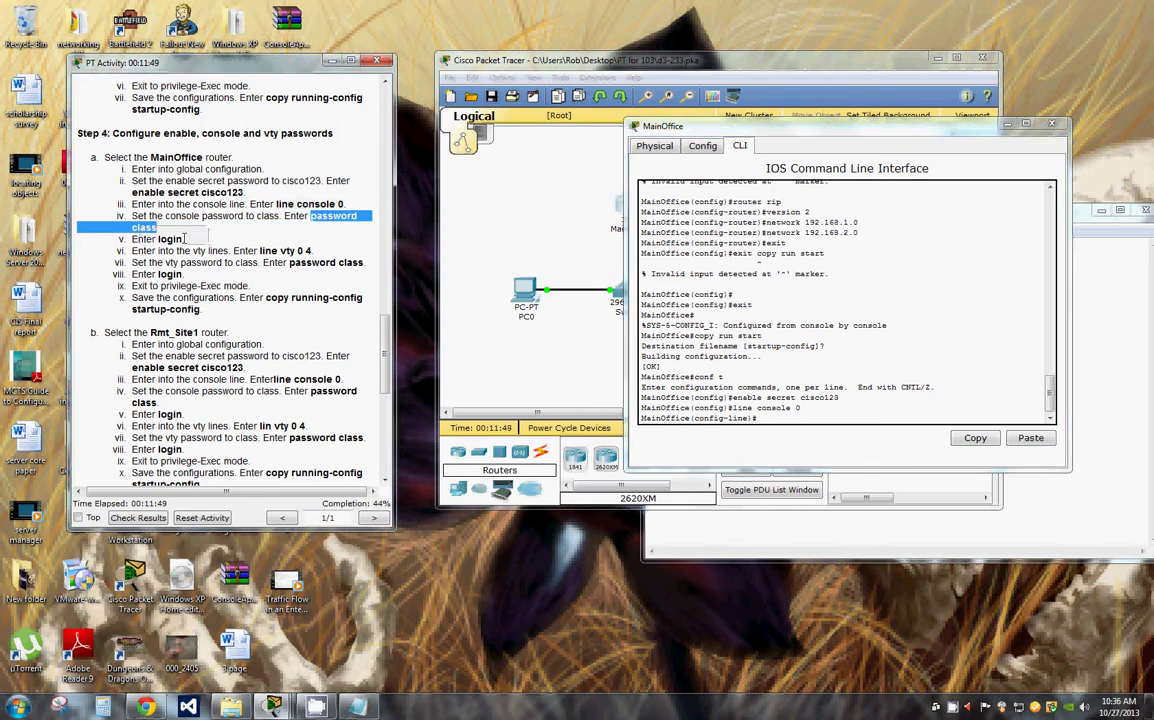
left_click(770, 420)
right_click(770, 420)
left_click(712, 400)
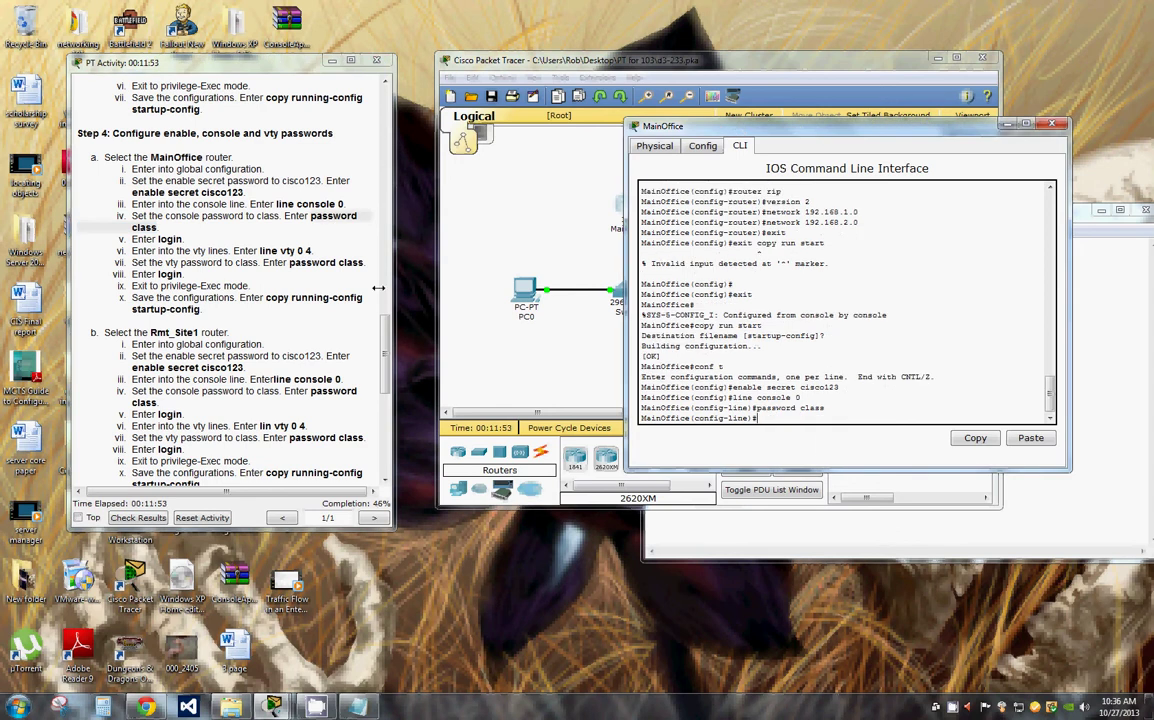
double_click(170, 274)
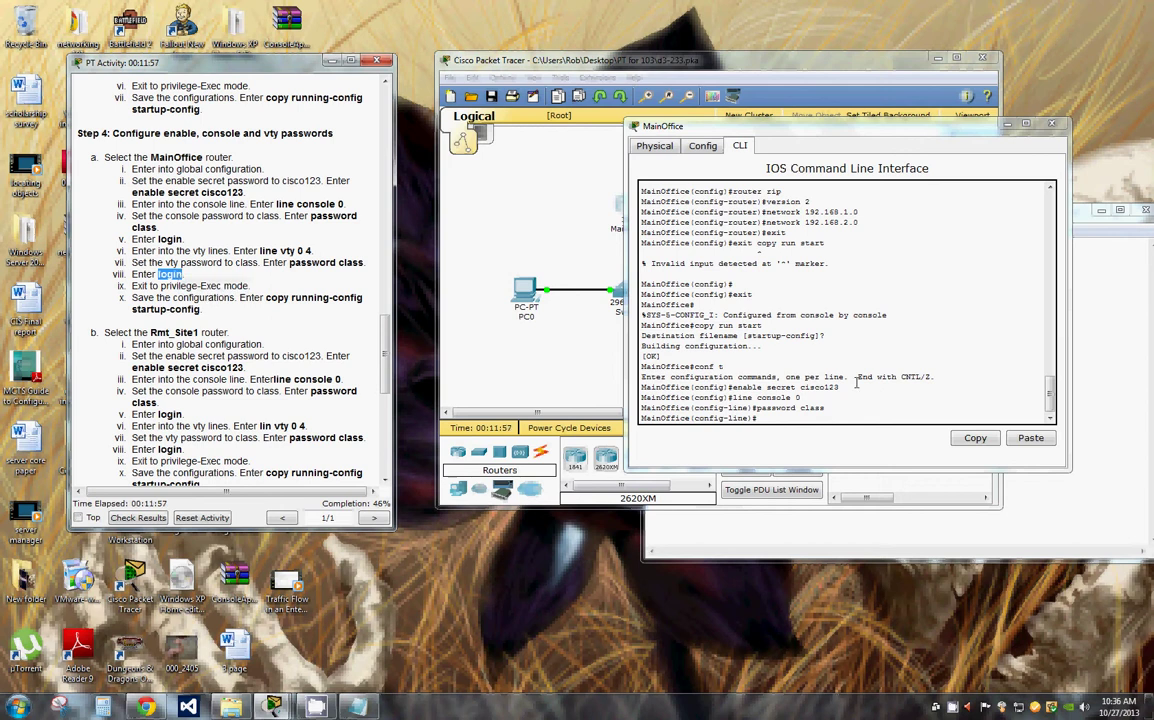
left_click(787, 419)
type("login")
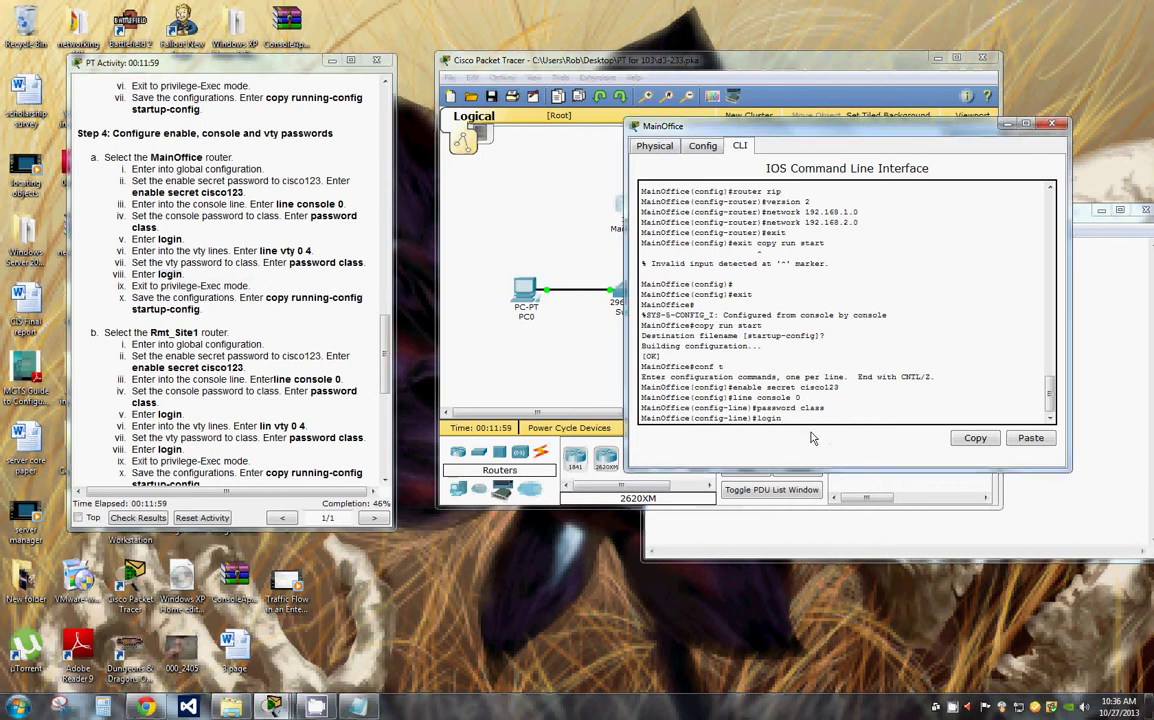
key("Return")
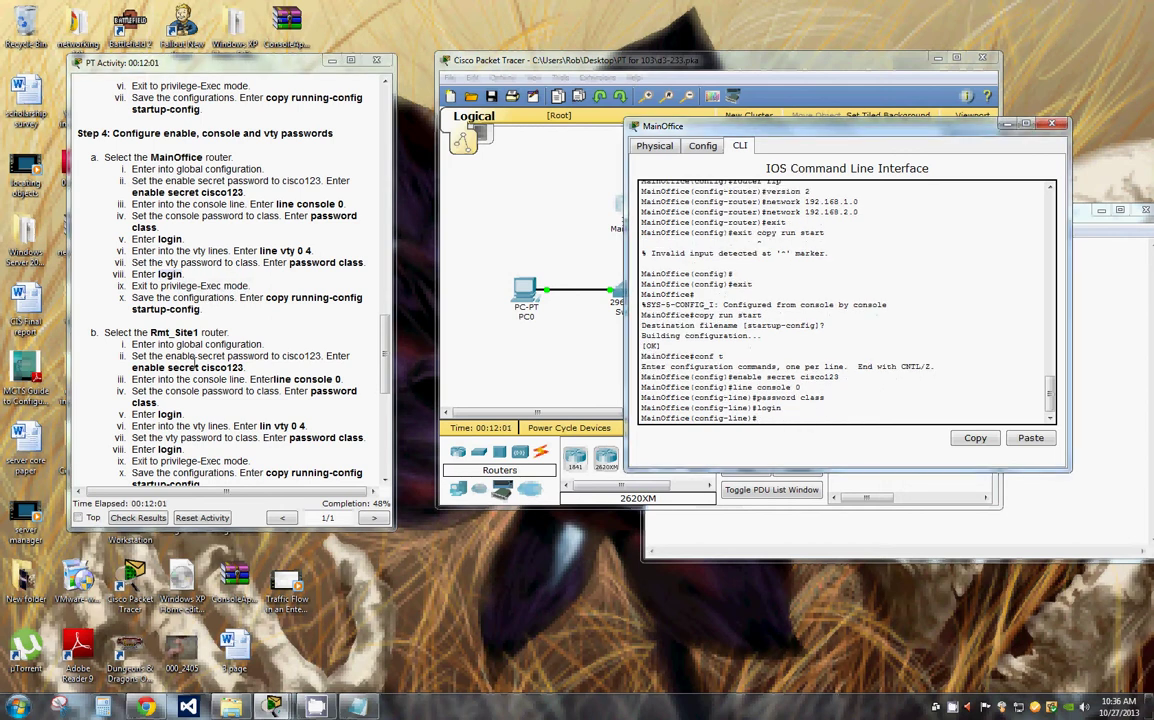
Step: Exit to privileged mode, save with copy run start, and close the MainOffice console
type("exit")
key("Return")
type("exit")
key("Return")
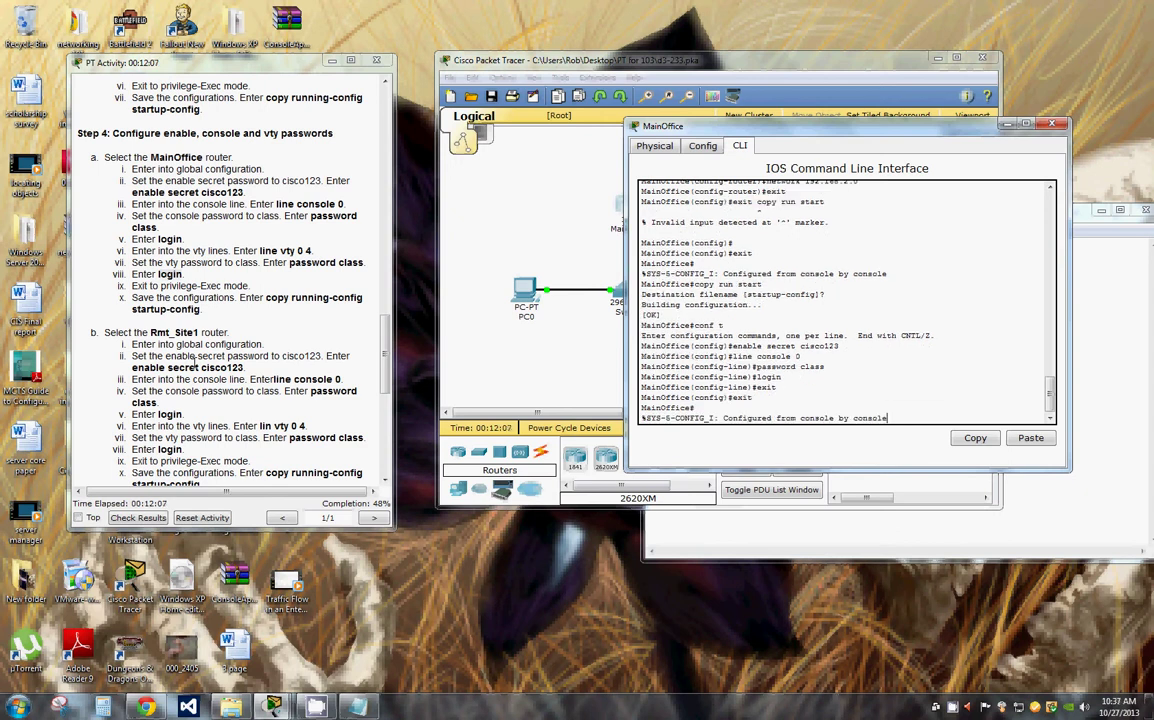
key("Return")
type("cop")
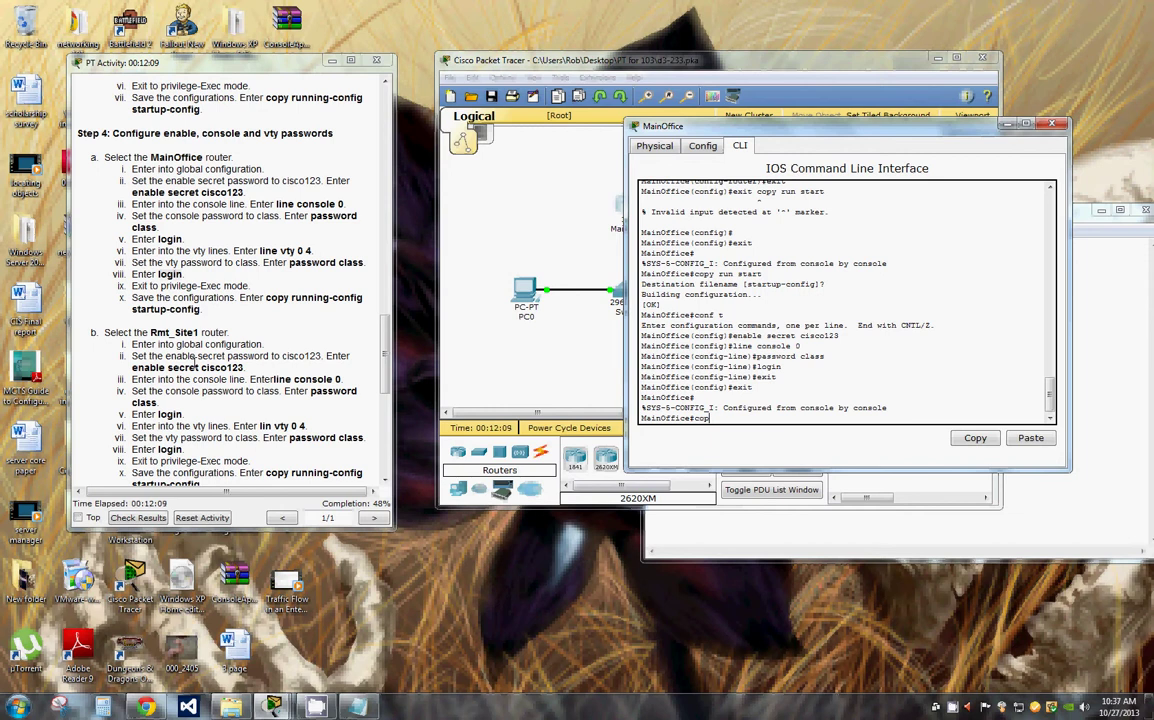
type("y run start")
key("Return")
key("Return")
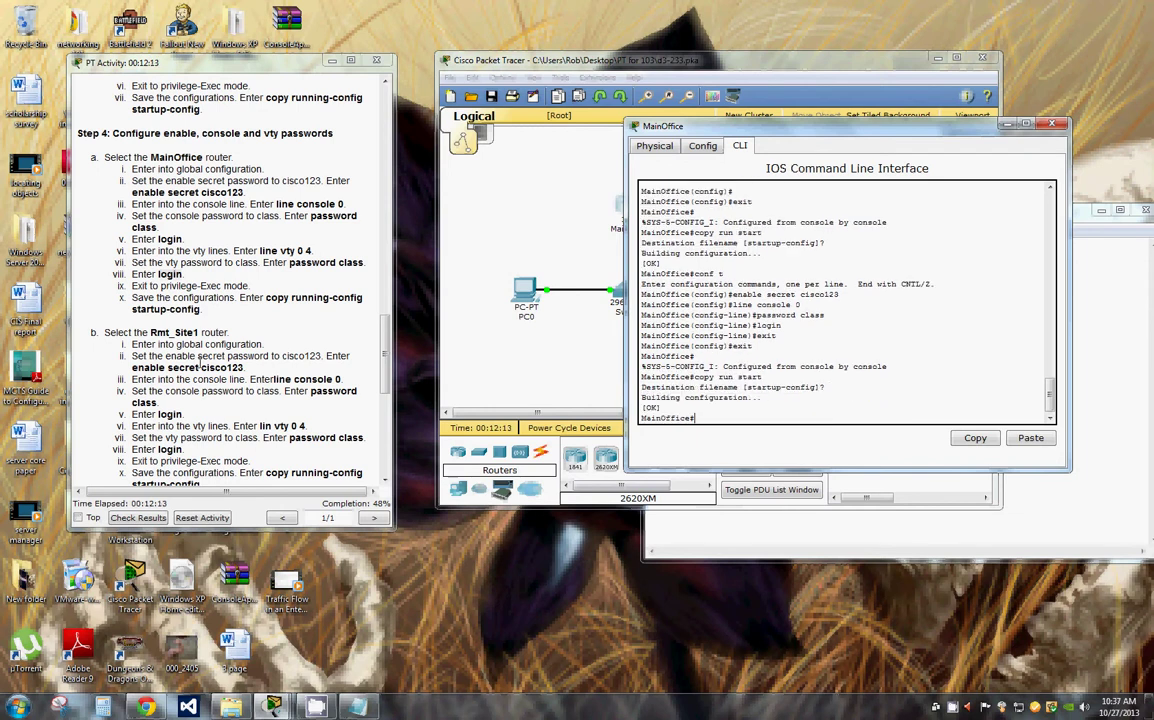
left_click(1052, 124)
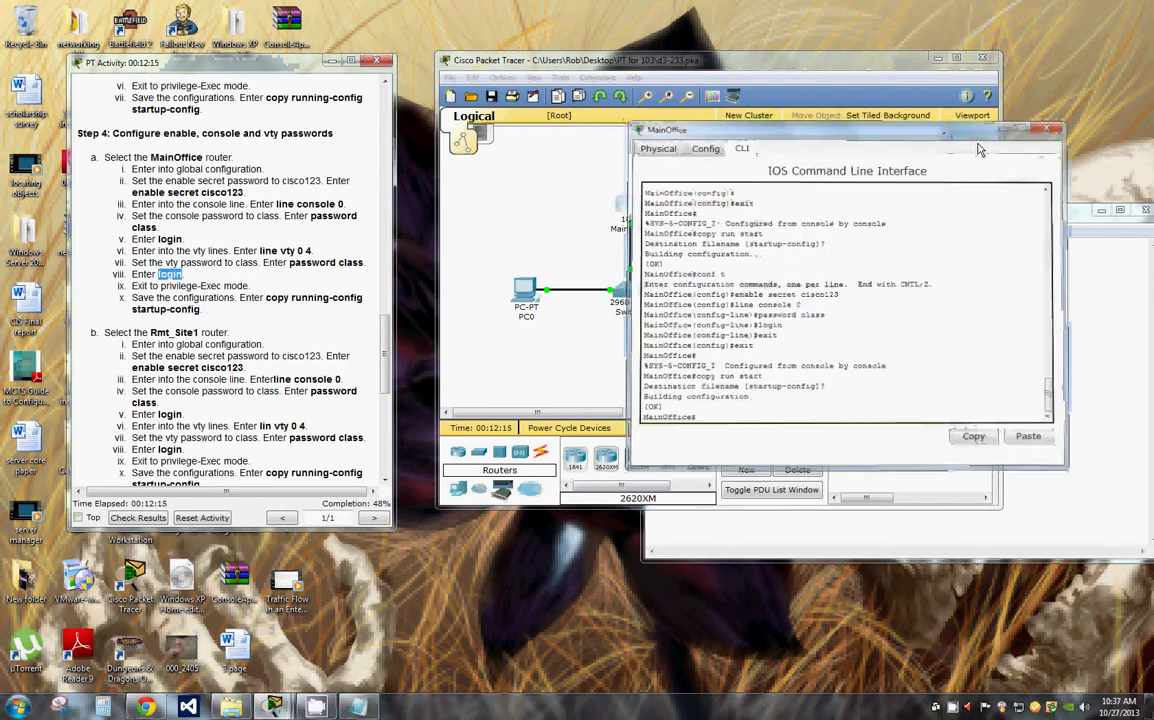
Step: Open Rmt_Site1's CLI and enter global configuration mode with conf t
left_click(757, 218)
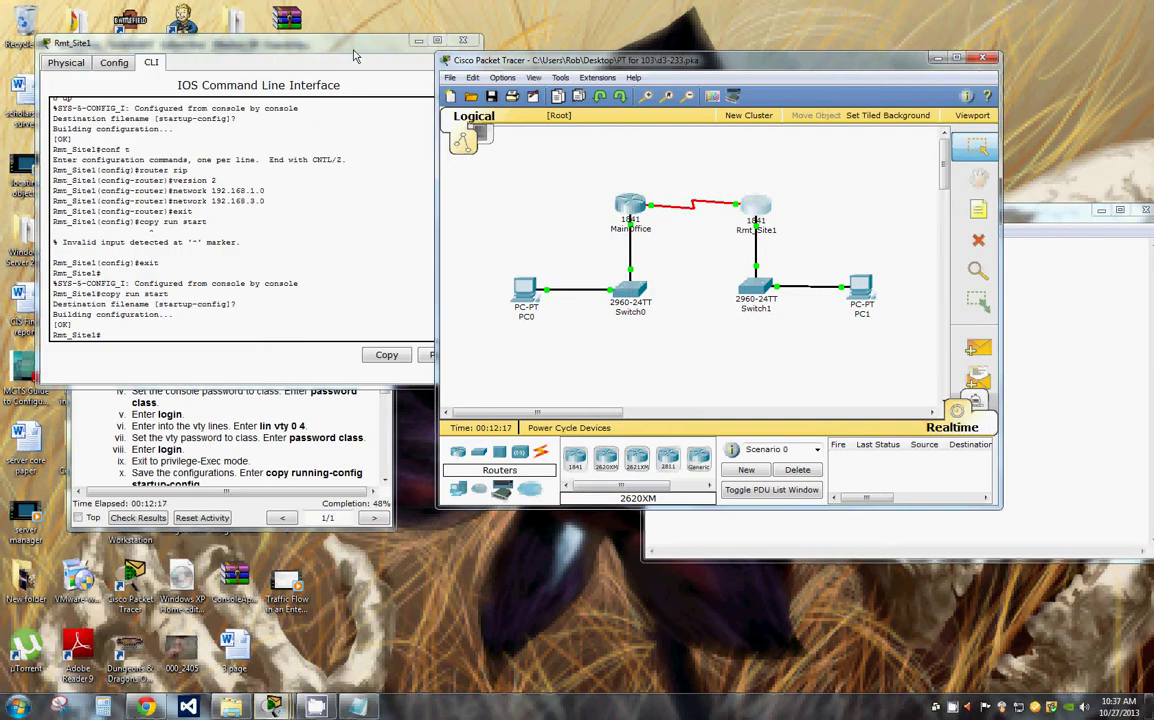
left_click_drag(200, 41, 643, 69)
left_click(553, 354)
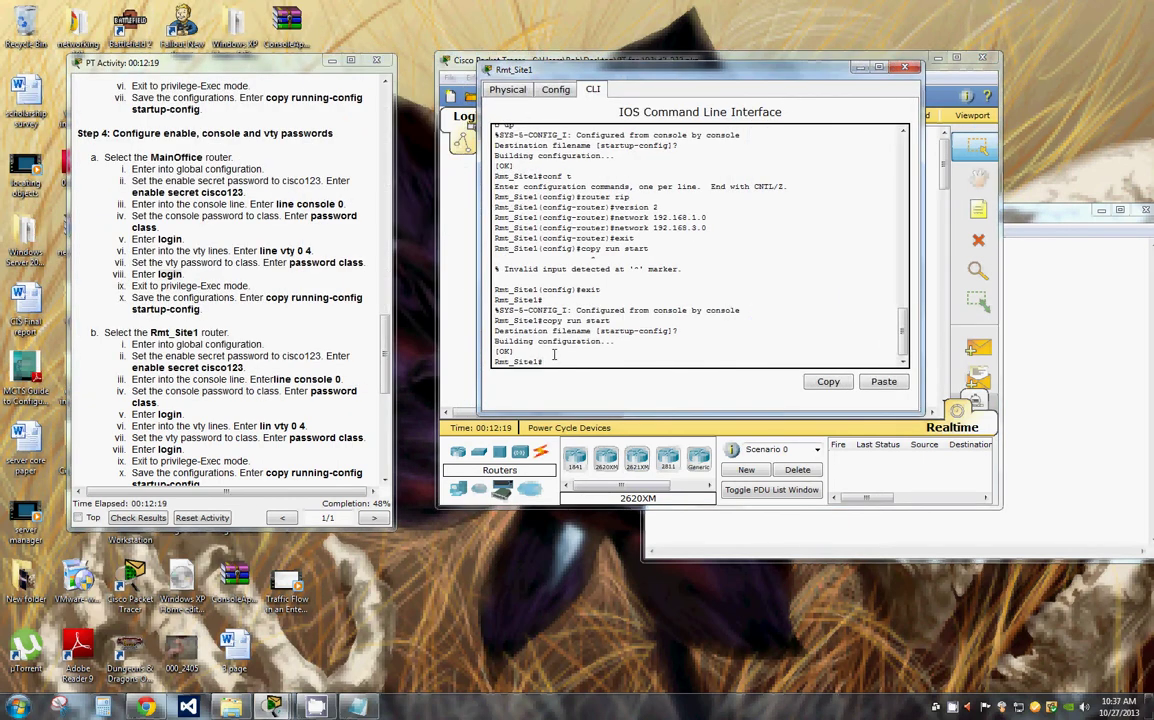
left_click_drag(243, 367, 236, 367)
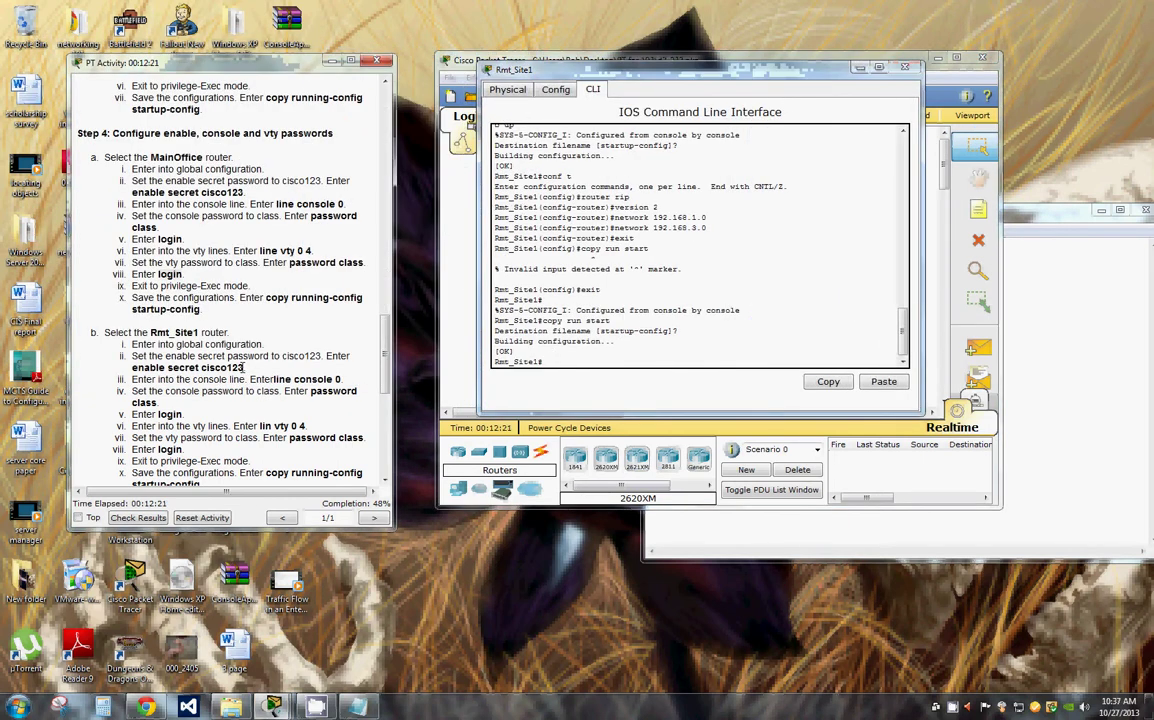
left_click(567, 361)
type("c")
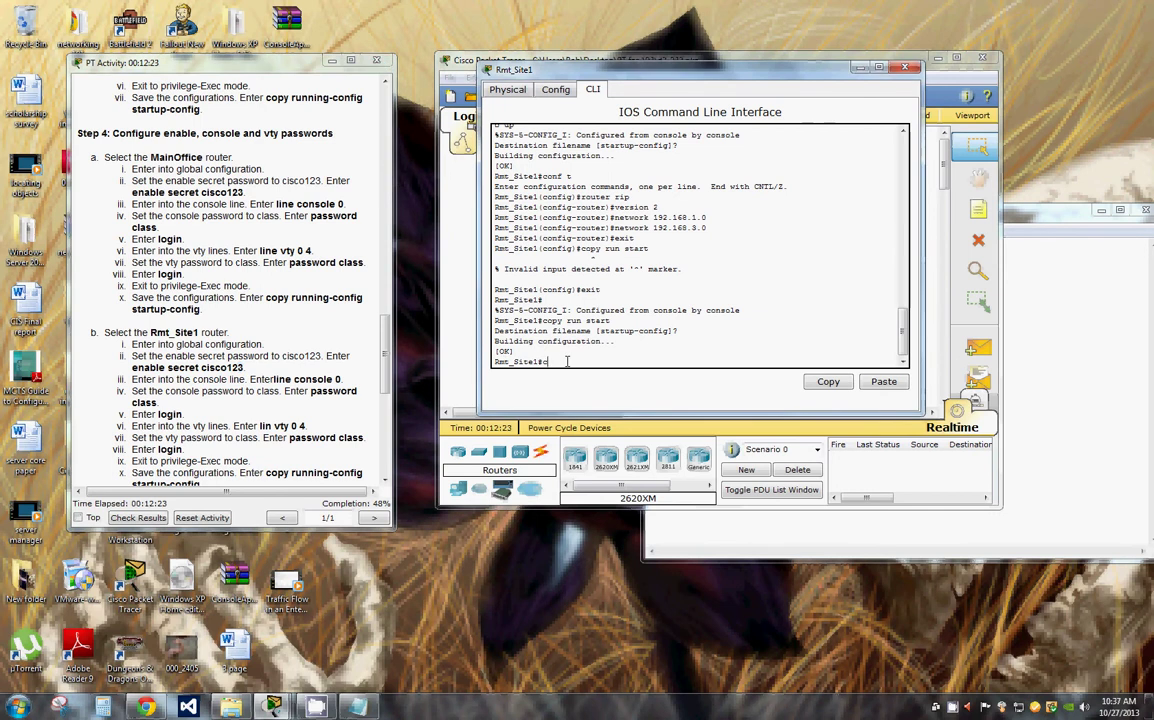
type("onf t")
key("Return")
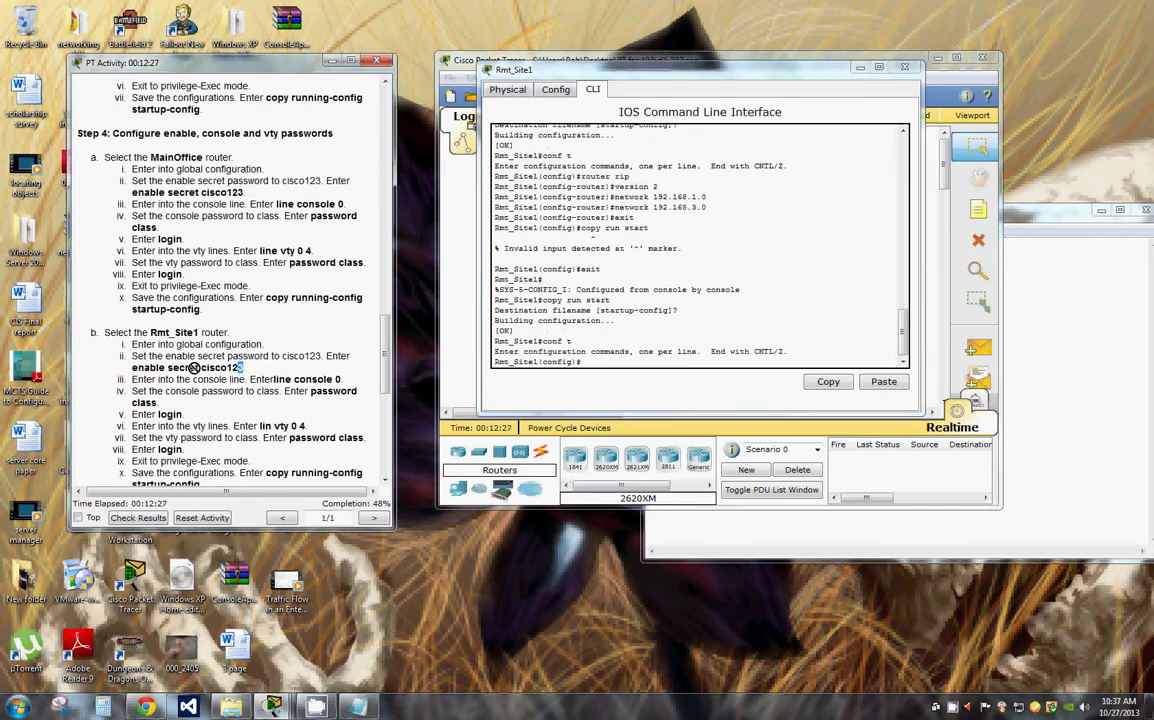
Step: Paste and run the enable secret command on Rmt_Site1
left_click_drag(244, 364, 132, 368)
key("ctrl+c")
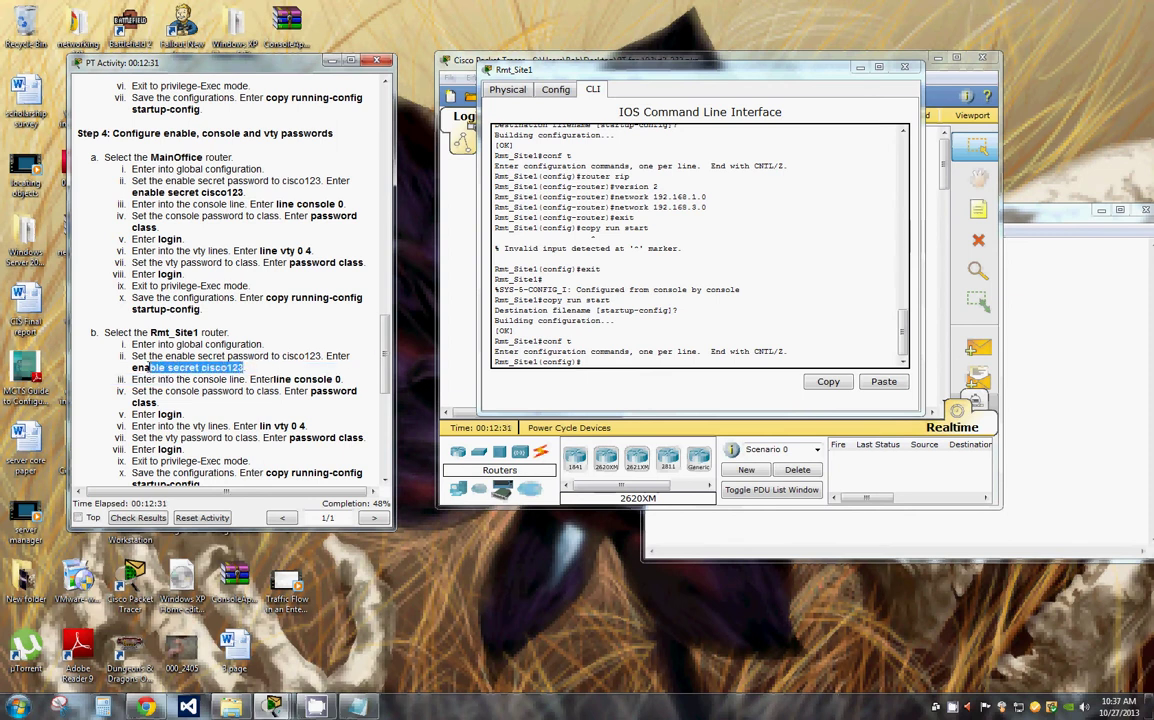
left_click(590, 365)
left_click(615, 389)
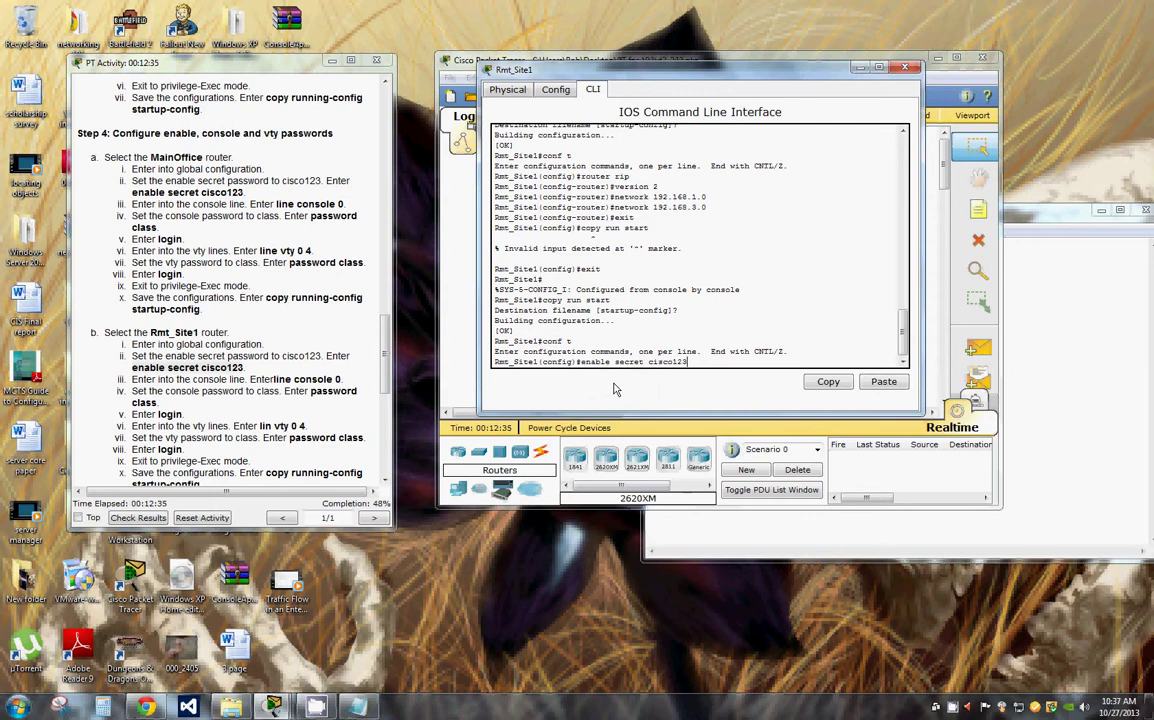
key("Return")
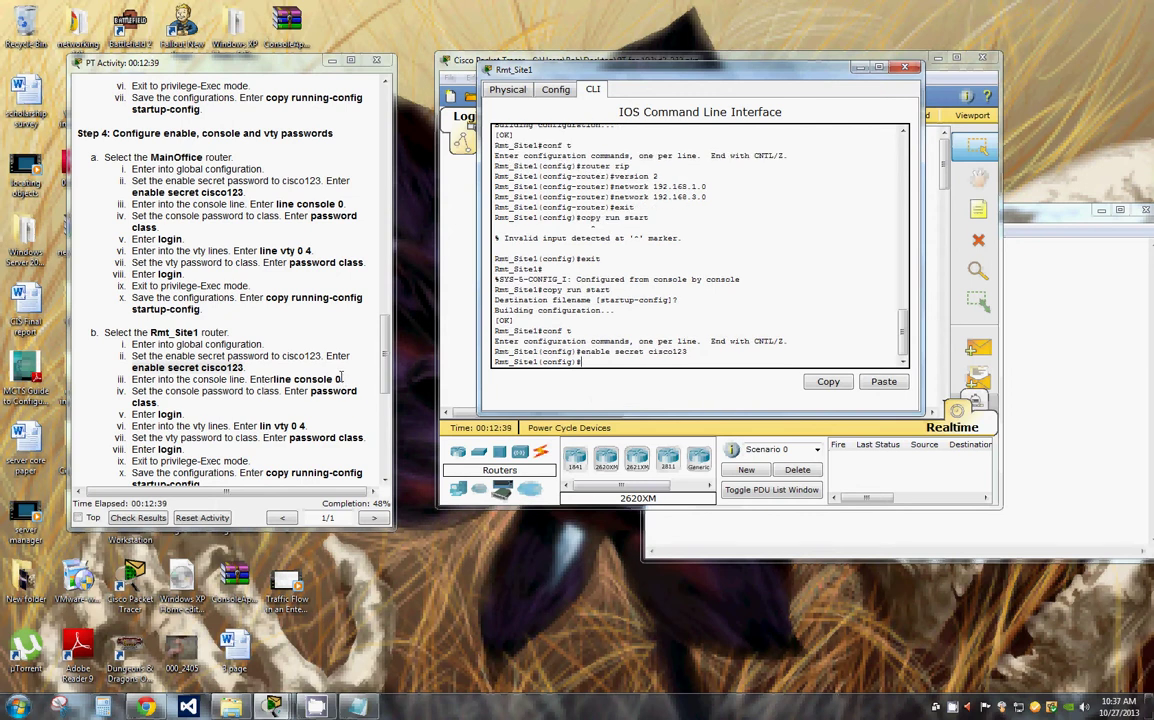
Step: Copy line console 0 from the instructions and enter console line configuration
left_click_drag(341, 378, 274, 377)
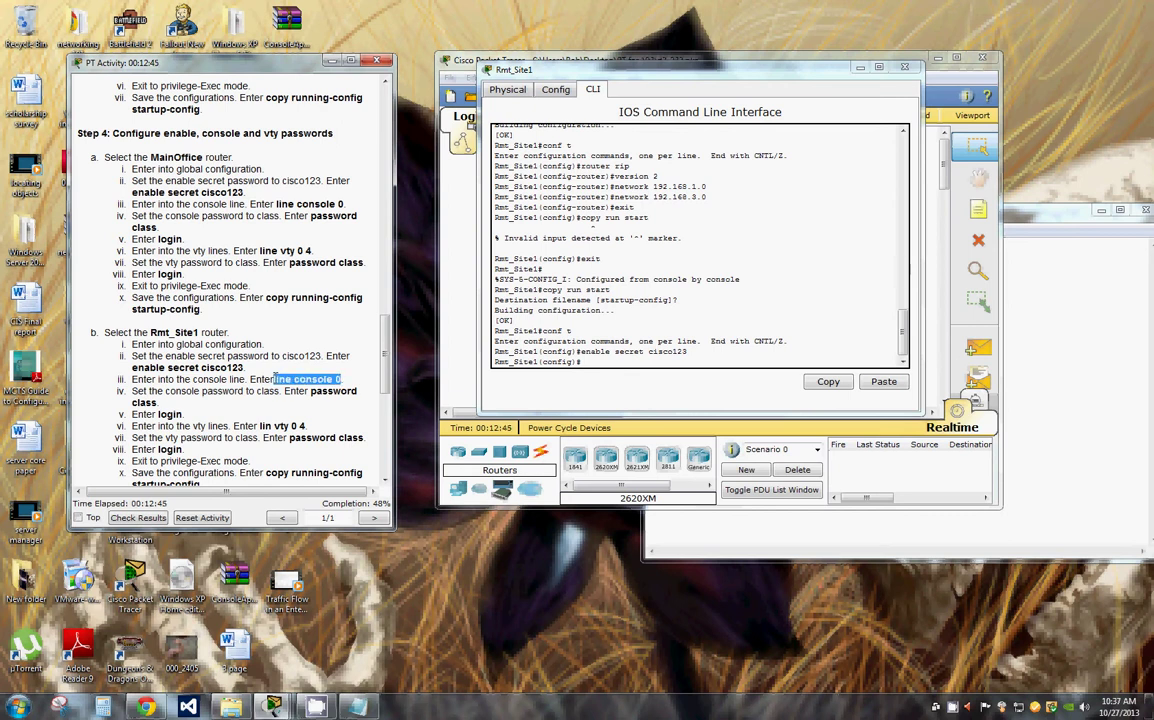
right_click(274, 378)
left_click(300, 386)
right_click(588, 368)
left_click(620, 386)
key("Return")
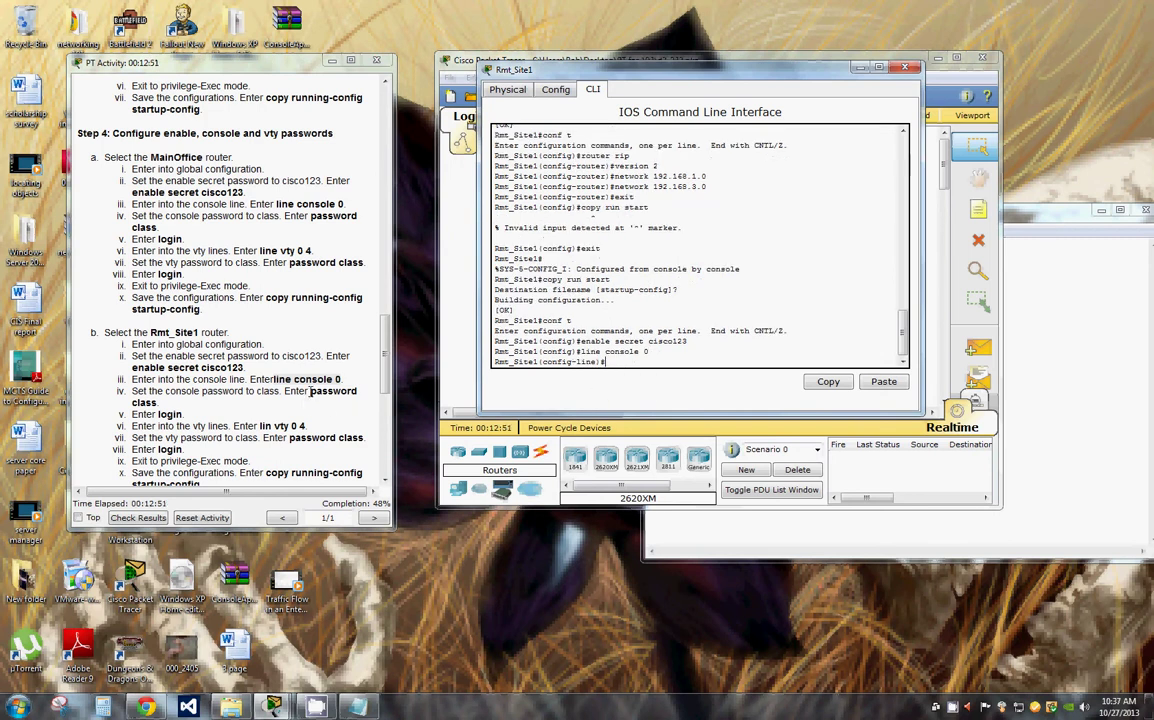
Step: Paste the console password command, trim the trailing period, and apply it
left_click_drag(311, 392, 345, 404)
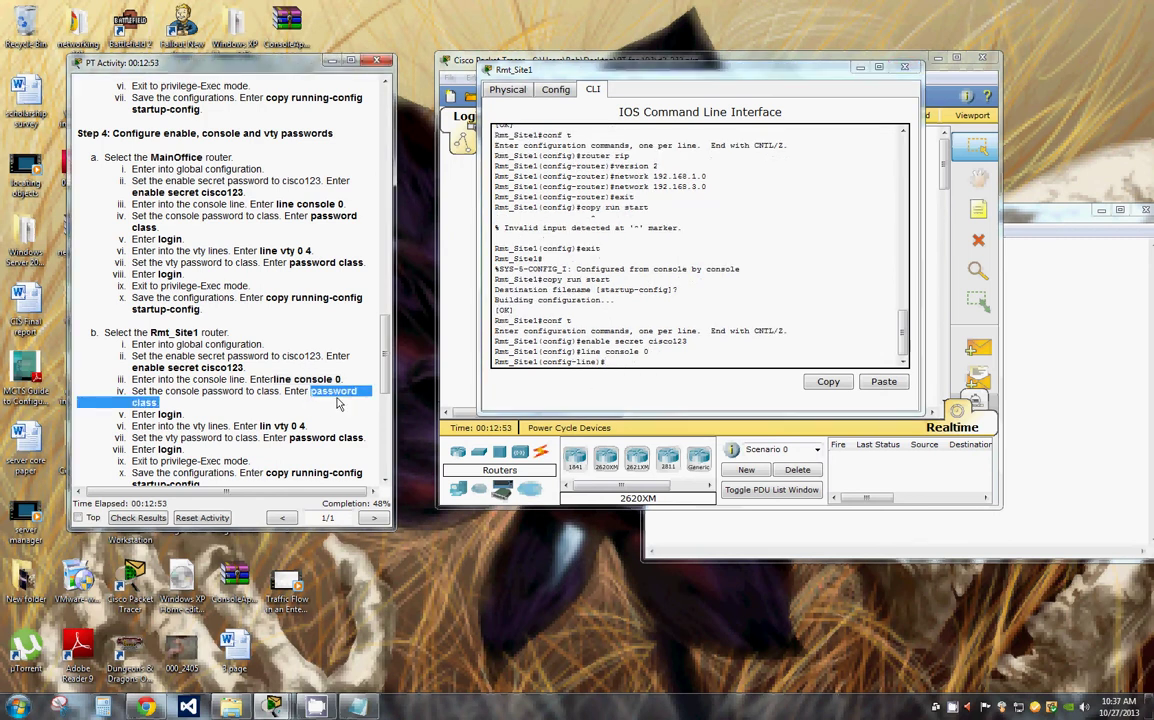
right_click(334, 390)
left_click(358, 396)
right_click(644, 369)
left_click(650, 386)
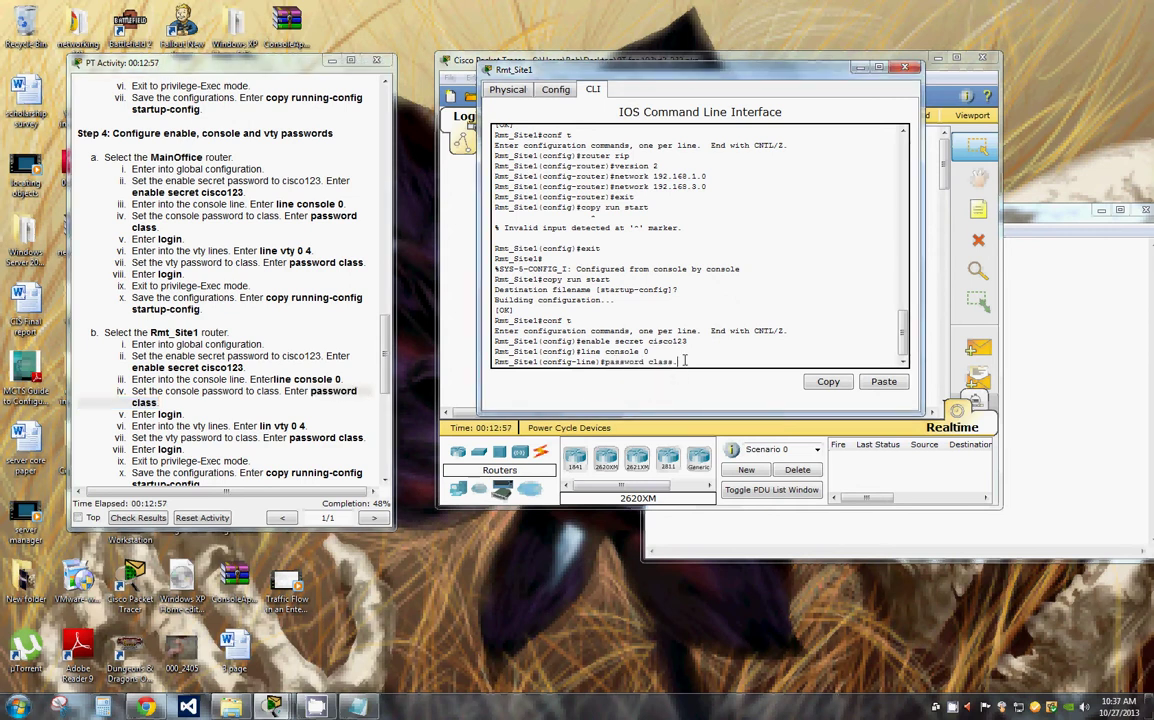
key("BackSpace")
key("Return")
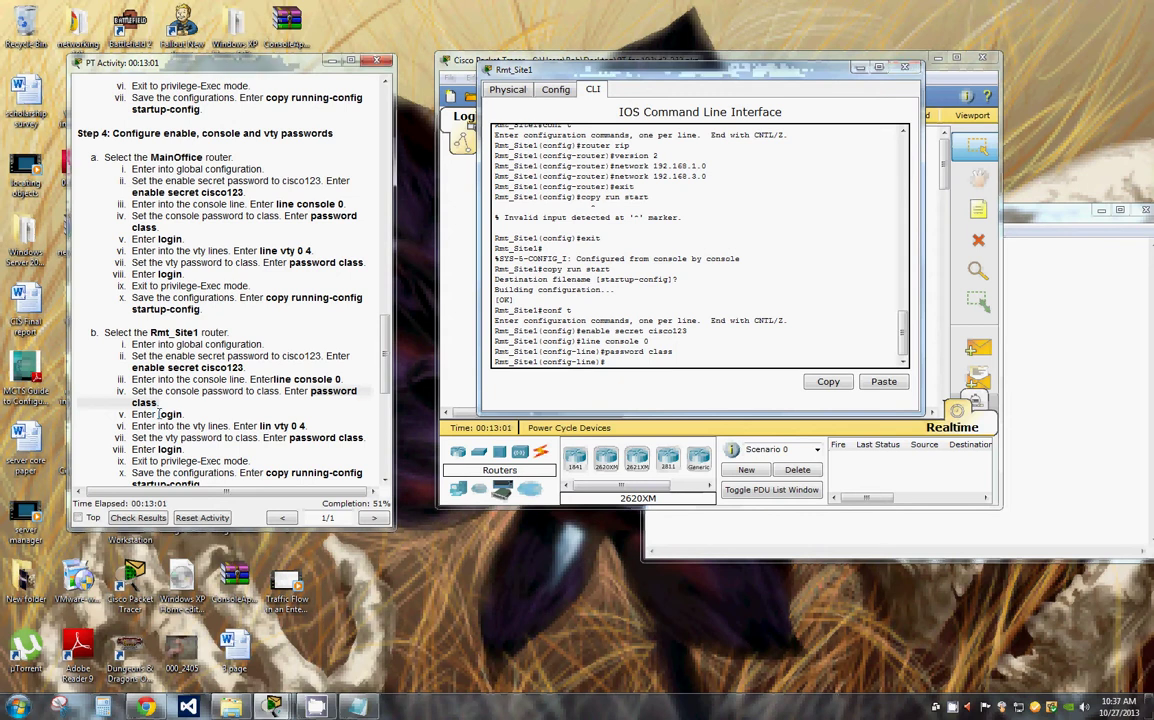
Step: Require login on Rmt_Site1's console line
left_click_drag(157, 413, 183, 413)
right_click(162, 373)
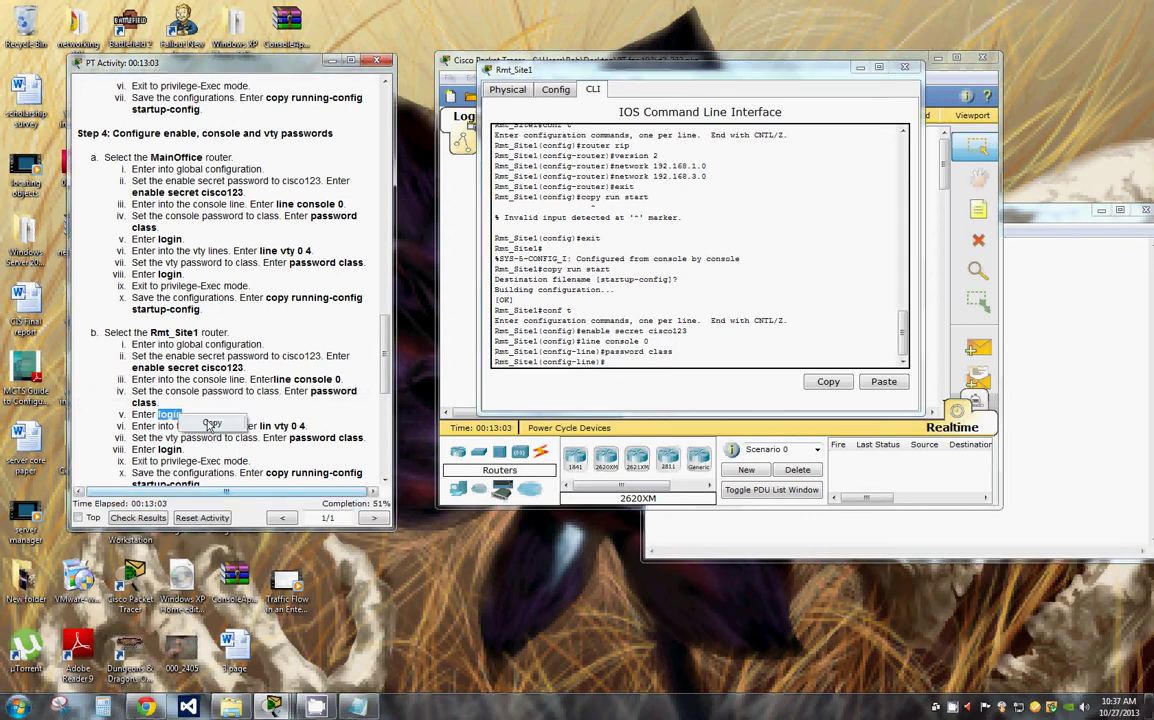
left_click(192, 382)
right_click(615, 372)
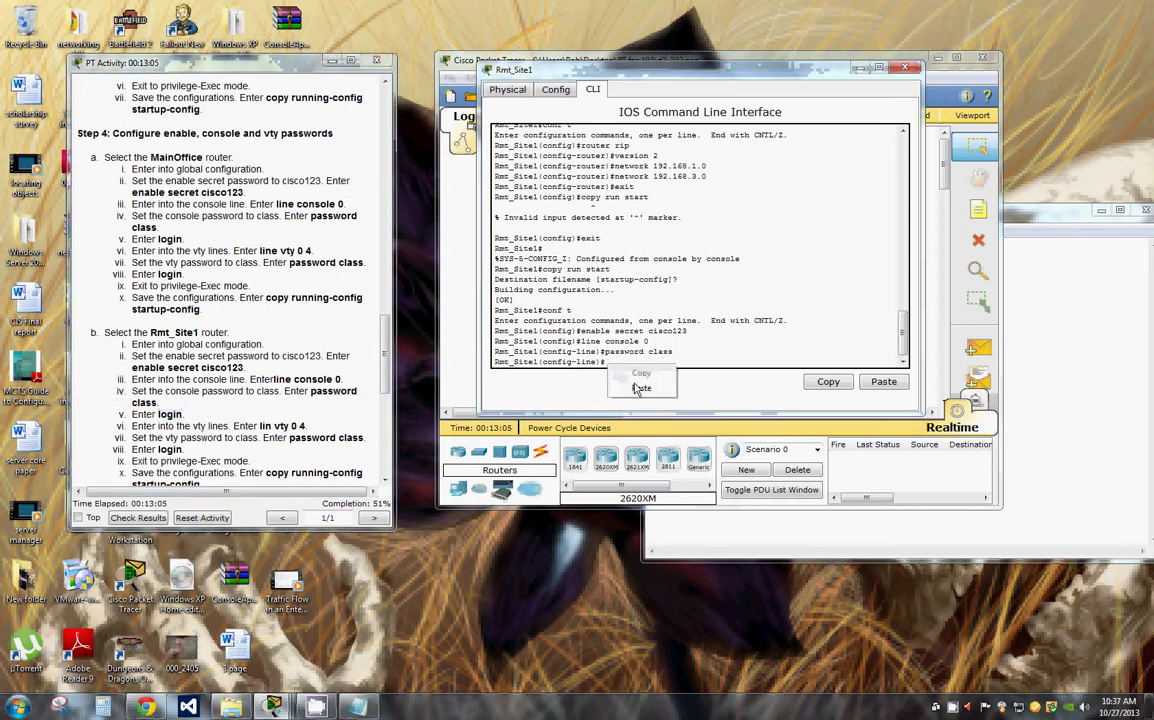
left_click(641, 388)
key("Return")
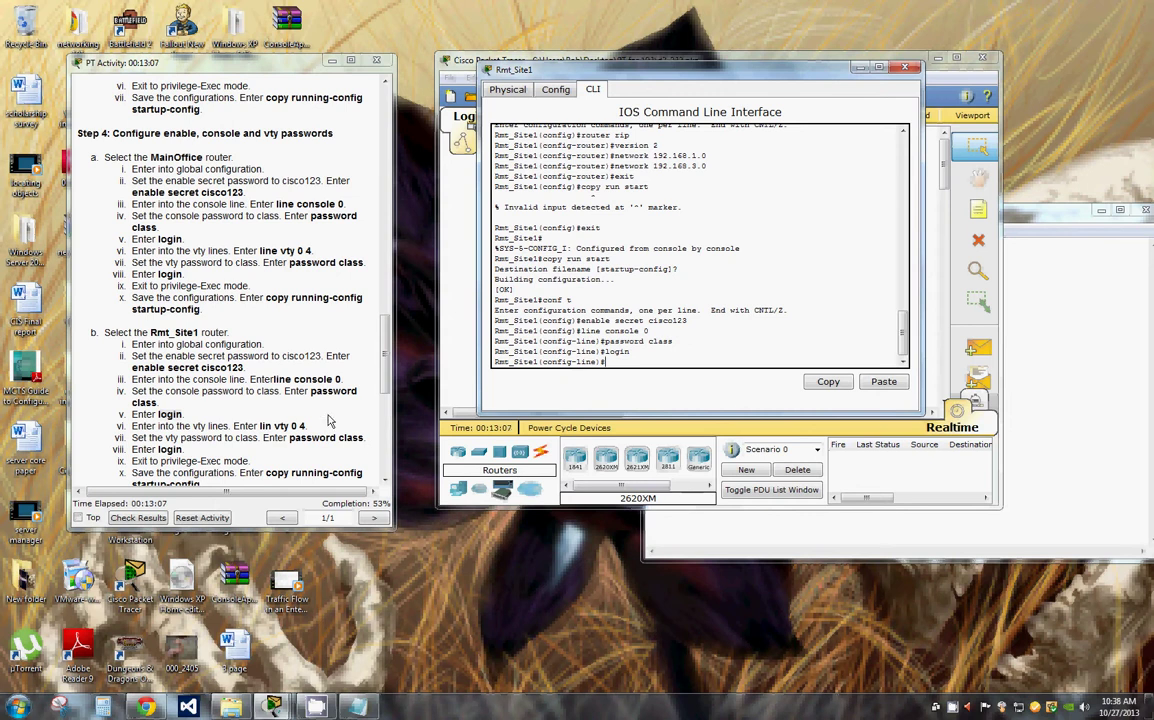
Step: Configure vty lines 0 4 with a password and login
left_click_drag(260, 426, 310, 425)
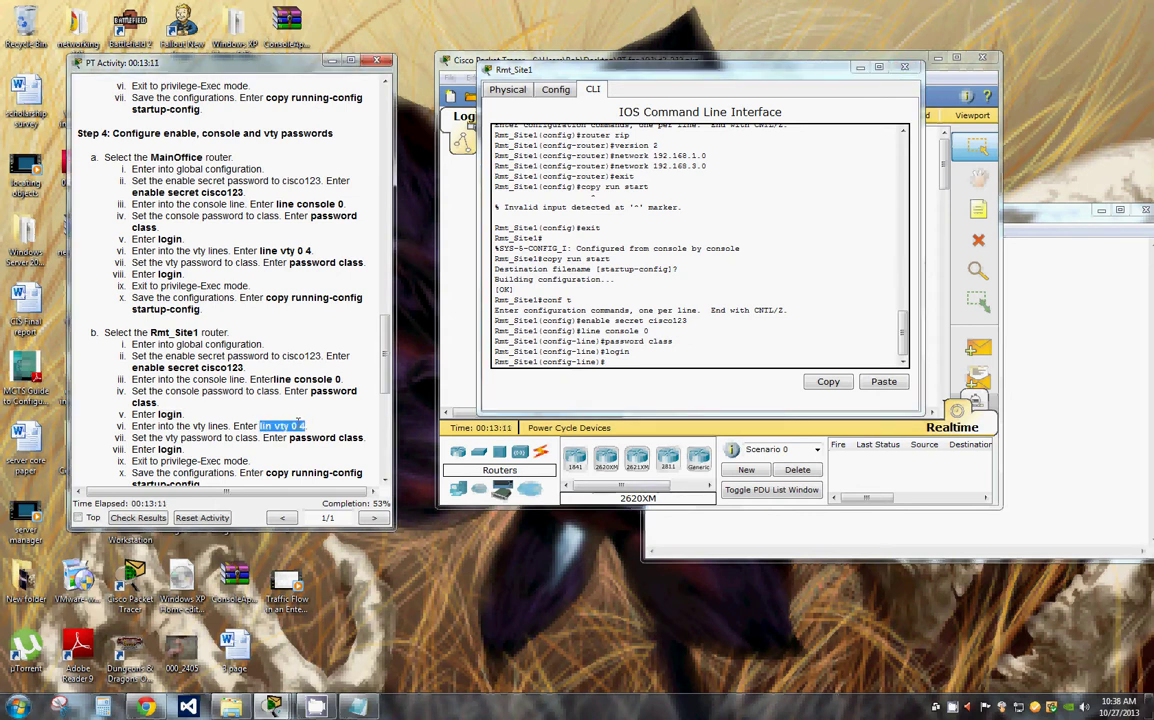
right_click(312, 427)
left_click(335, 434)
right_click(612, 364)
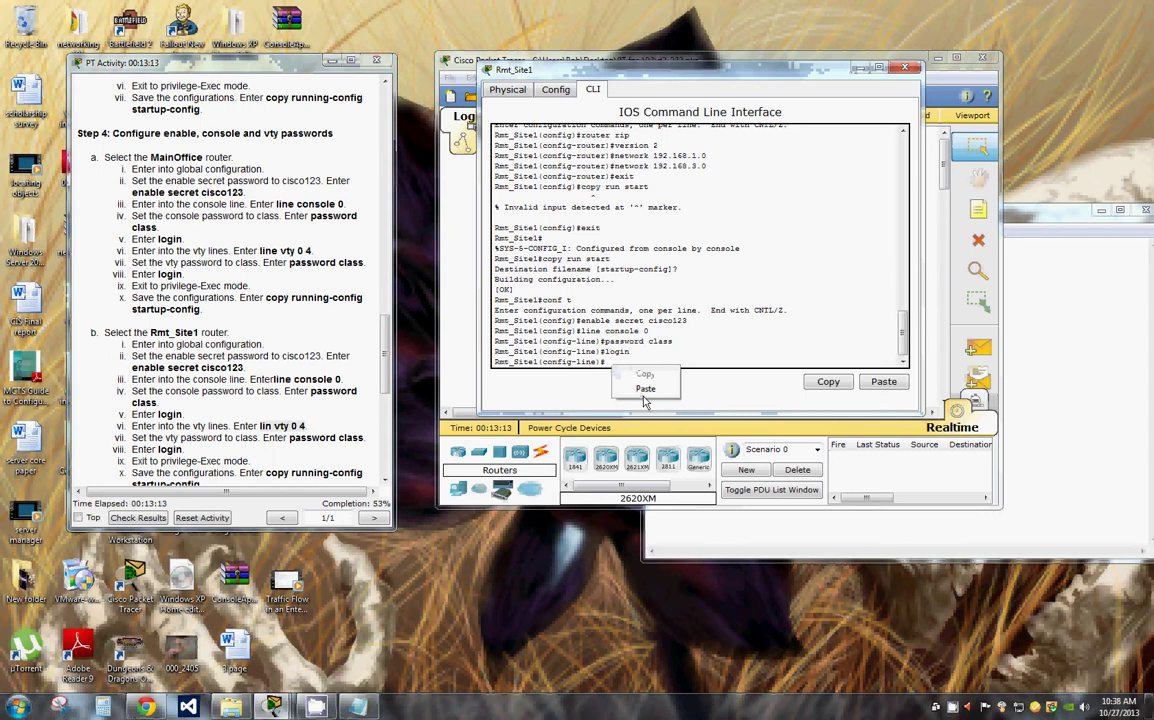
left_click(648, 390)
key("Return")
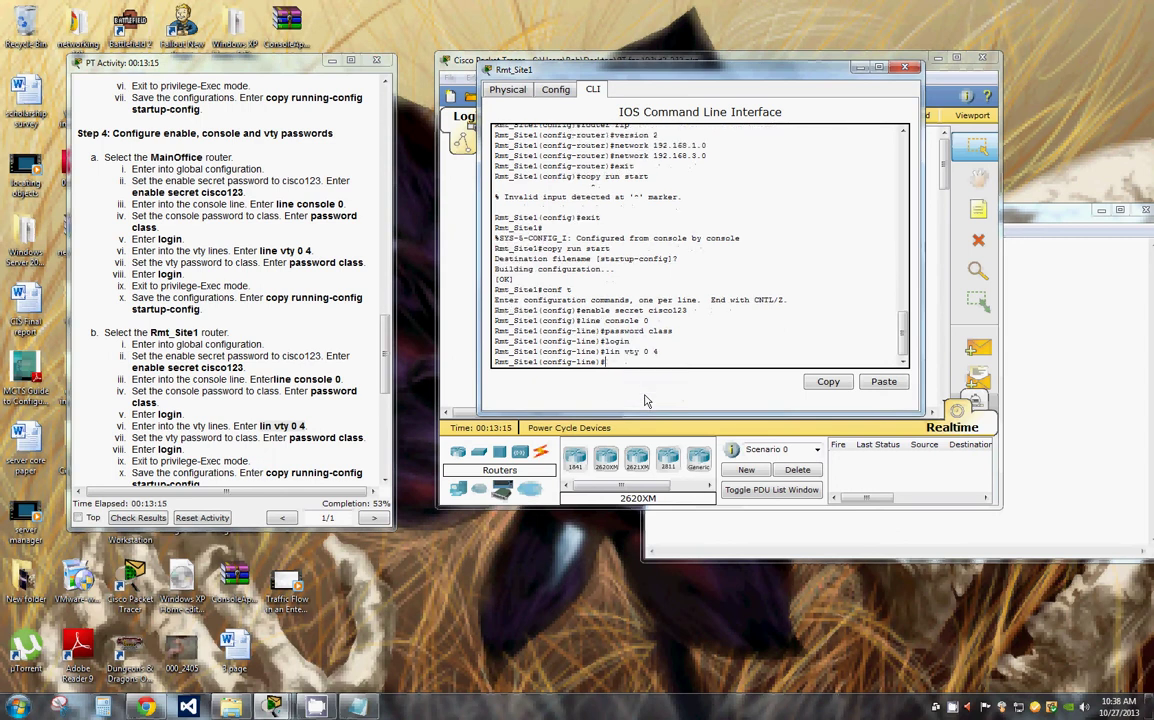
type("password class")
key("Return")
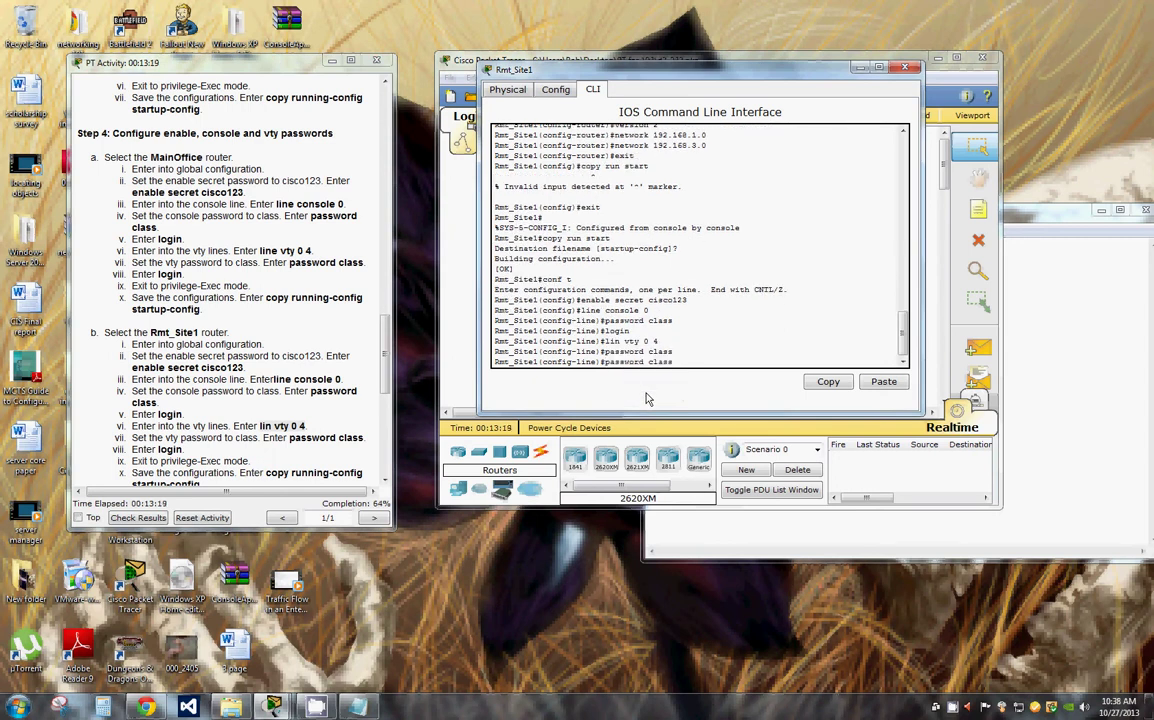
type("login")
key("Return")
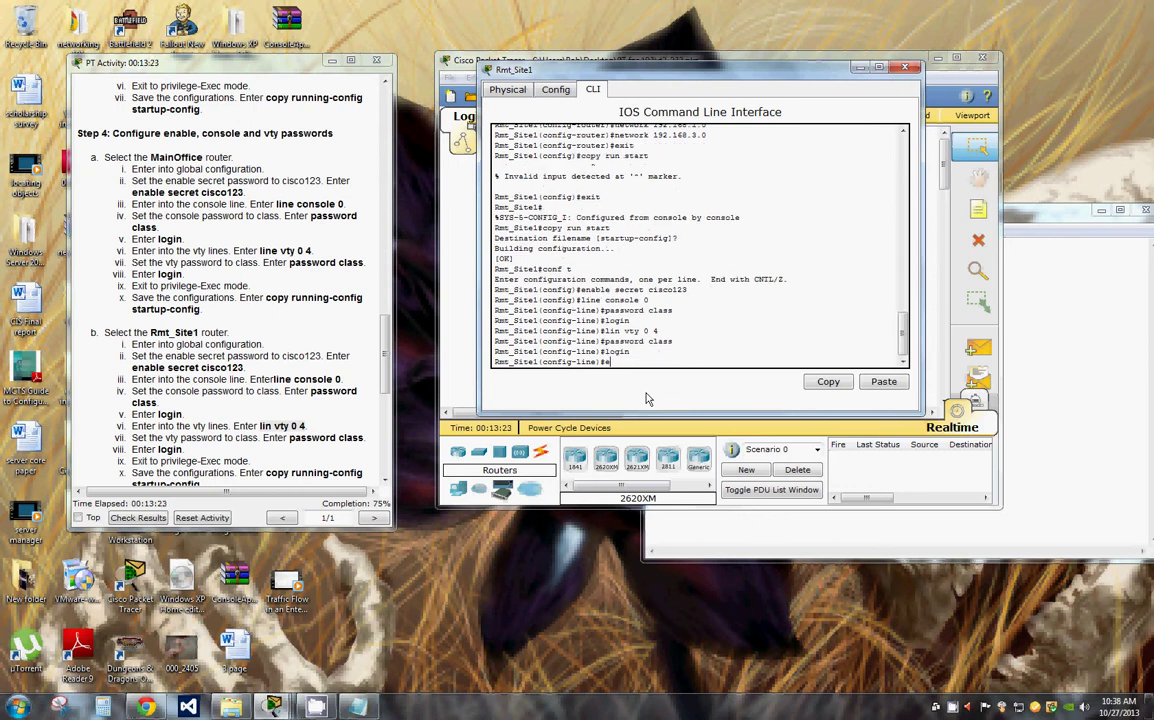
Step: Exit twice to privileged mode and save the configuration with copy run start
type("exit")
key("Return")
type("exi")
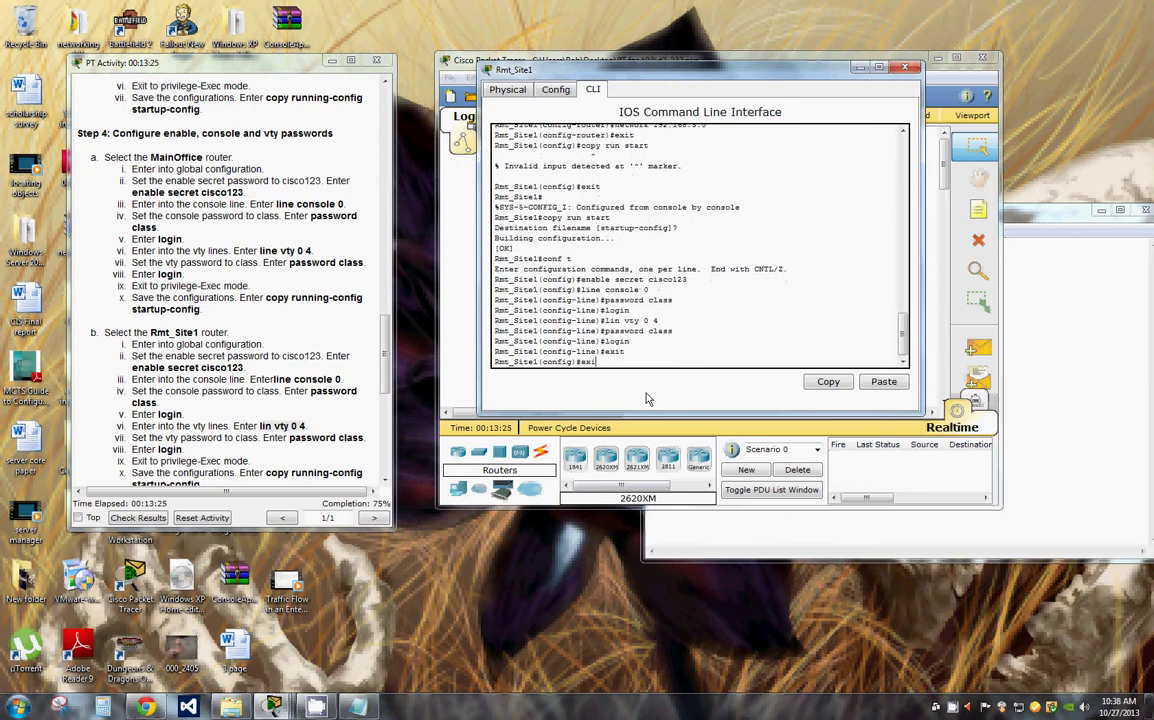
type("t")
key("Return")
key("Return")
type("c")
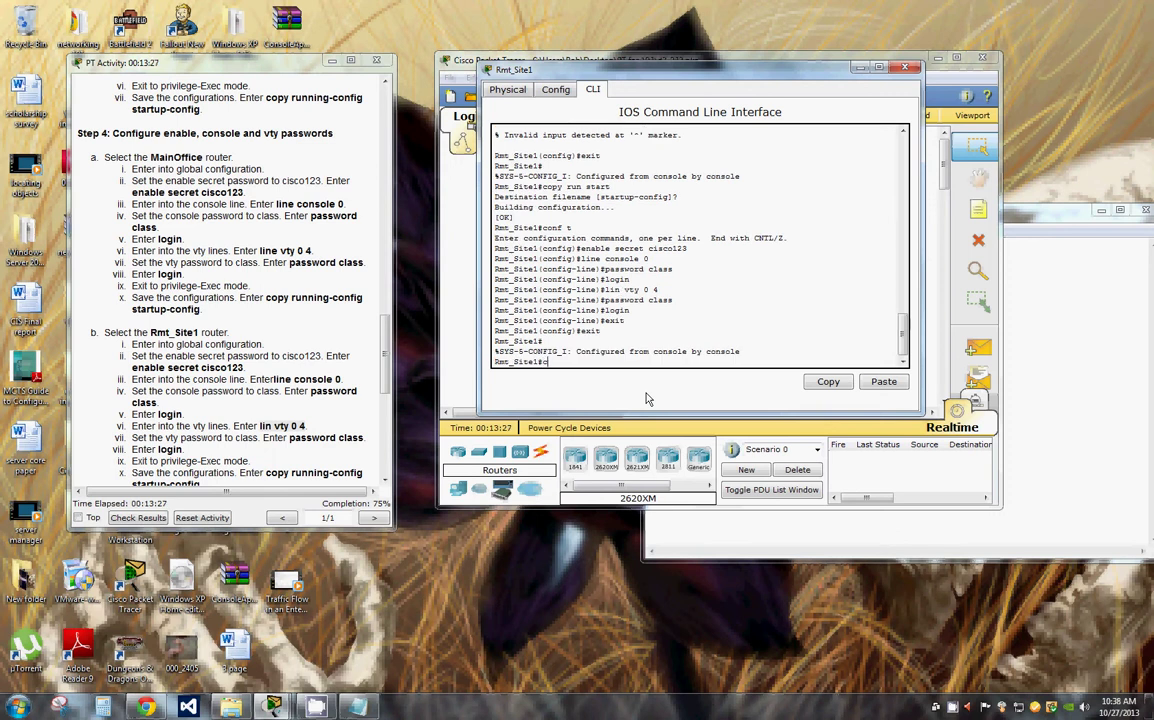
type("opy run start")
key("Return")
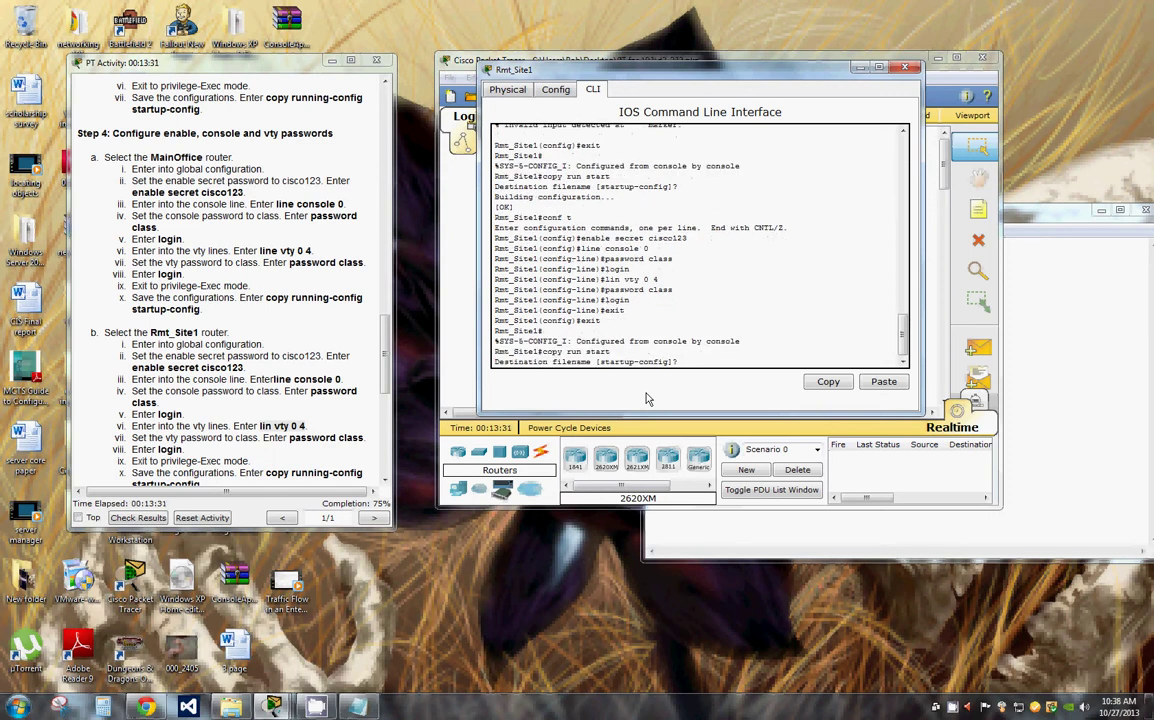
key("Return")
left_click_drag(306, 426, 260, 426)
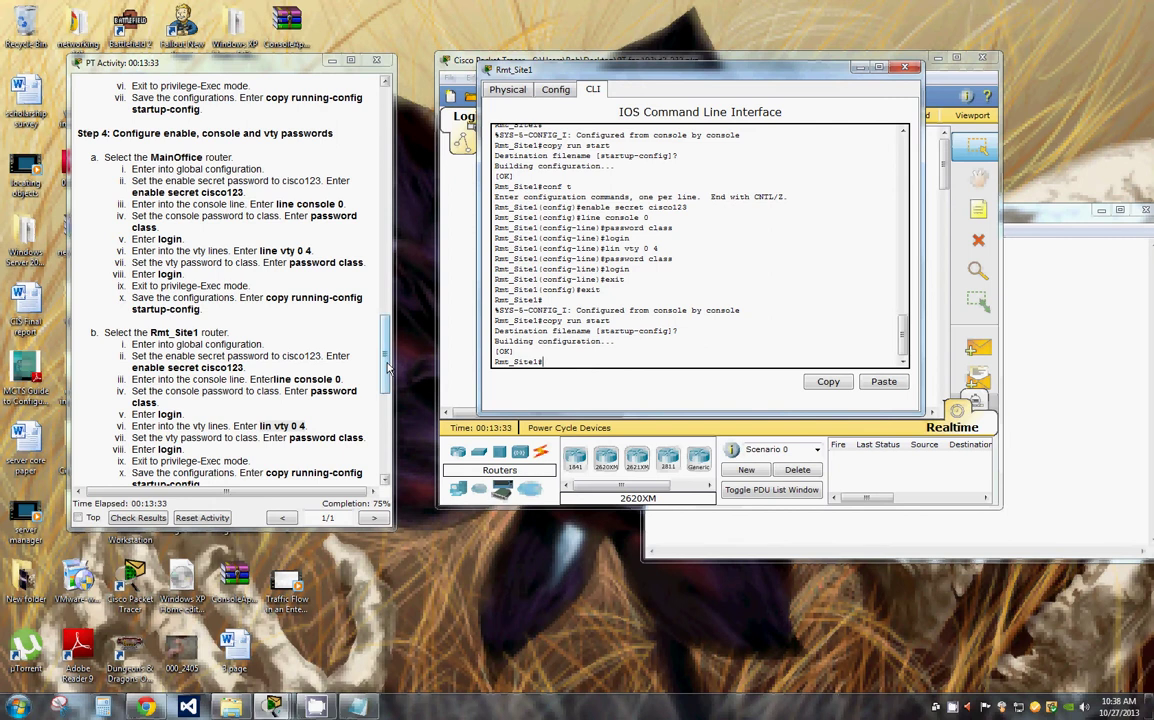
Step: Scroll the instructions to Step 5 and reopen the MainOffice router's console
scroll(385, 390, "down", 2)
scroll(389, 385, "down", 5)
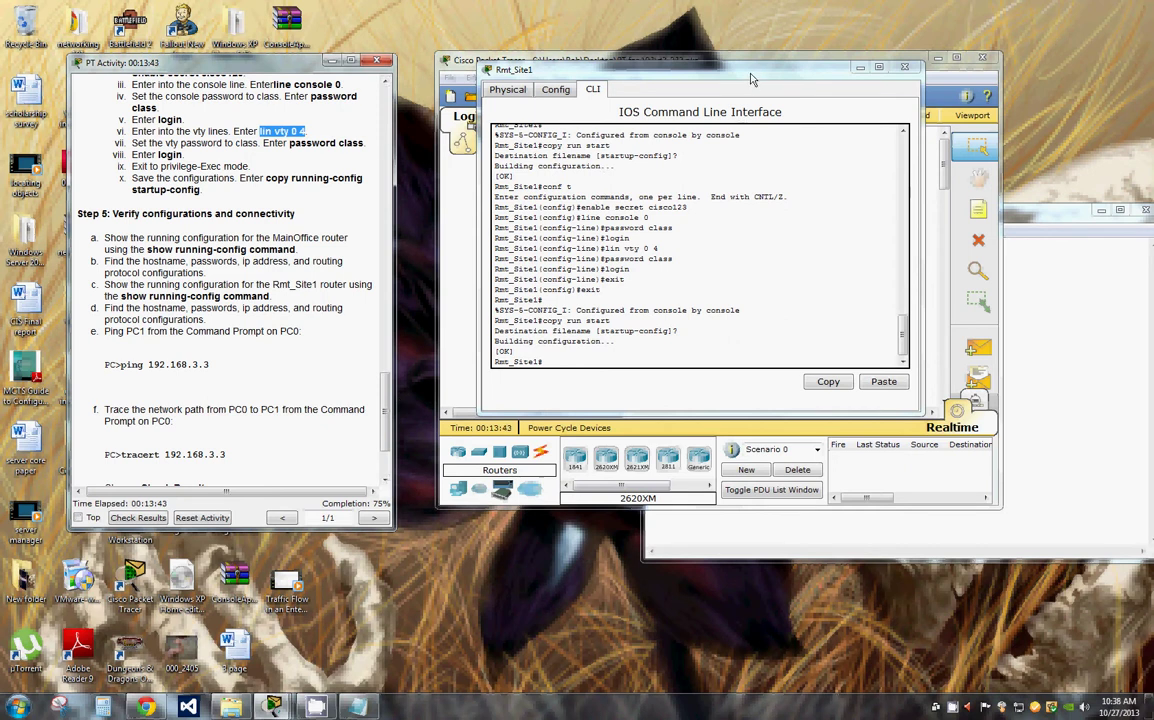
left_click_drag(752, 79, 1020, 122)
left_click(630, 205)
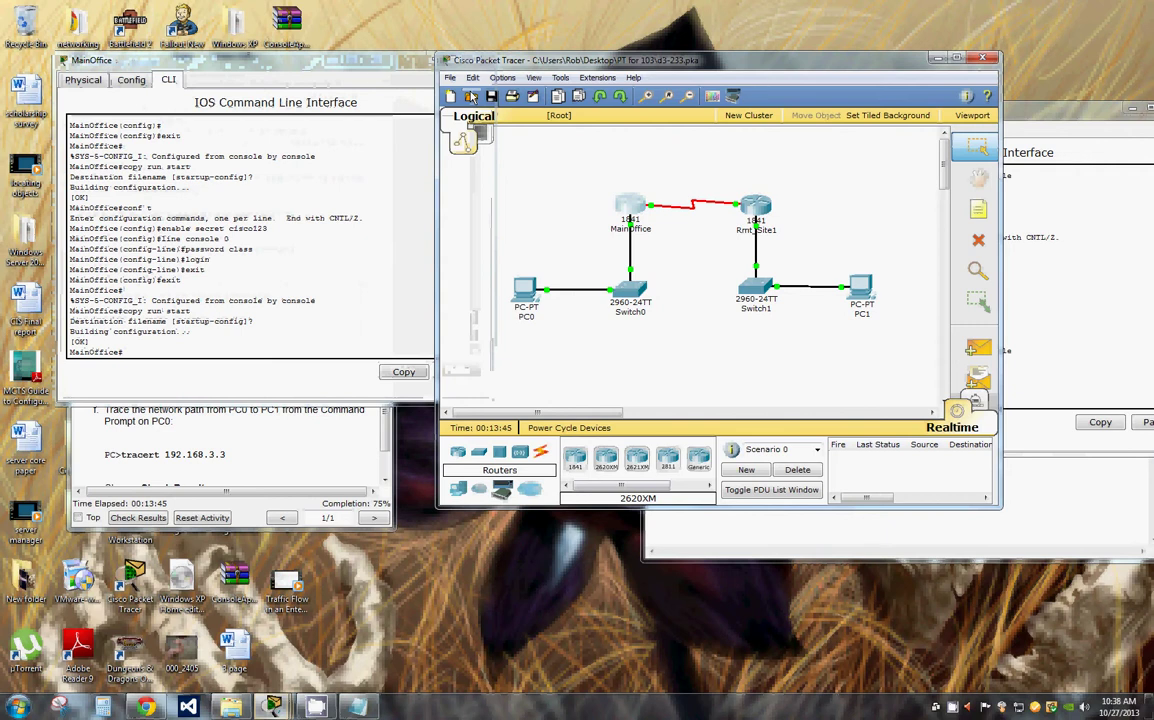
Step: Paste and run 'show running-config command' at the MainOffice# prompt
left_click_drag(338, 62, 723, 64)
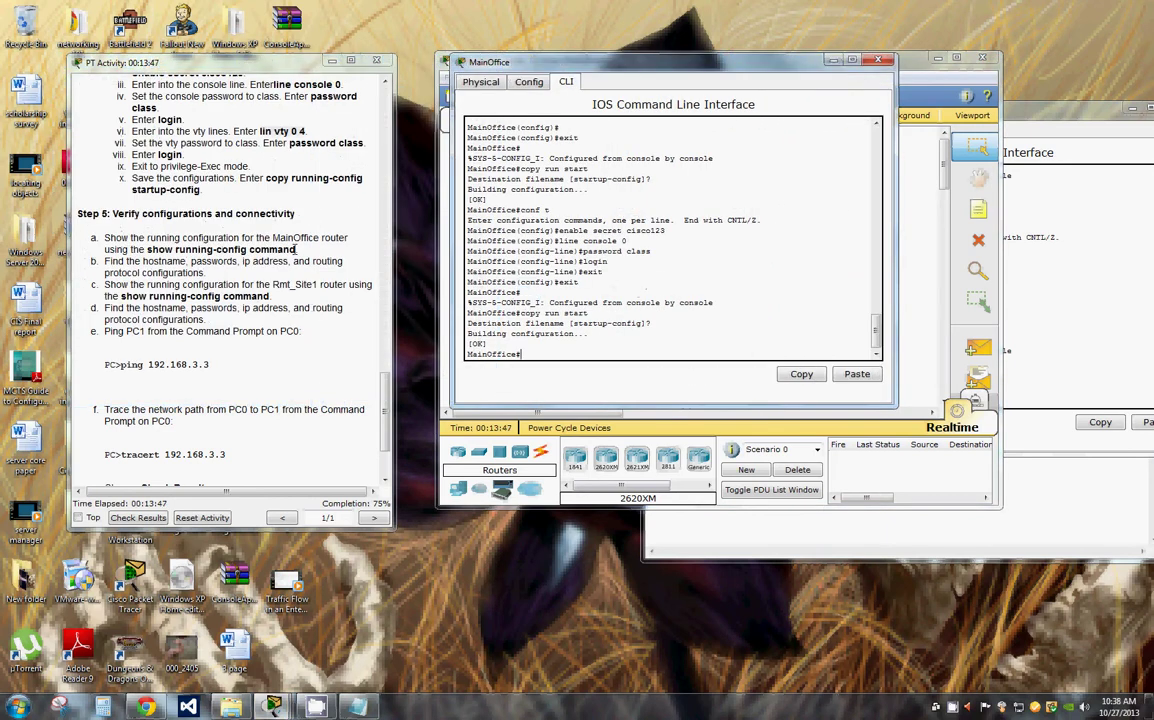
left_click_drag(296, 249, 147, 249)
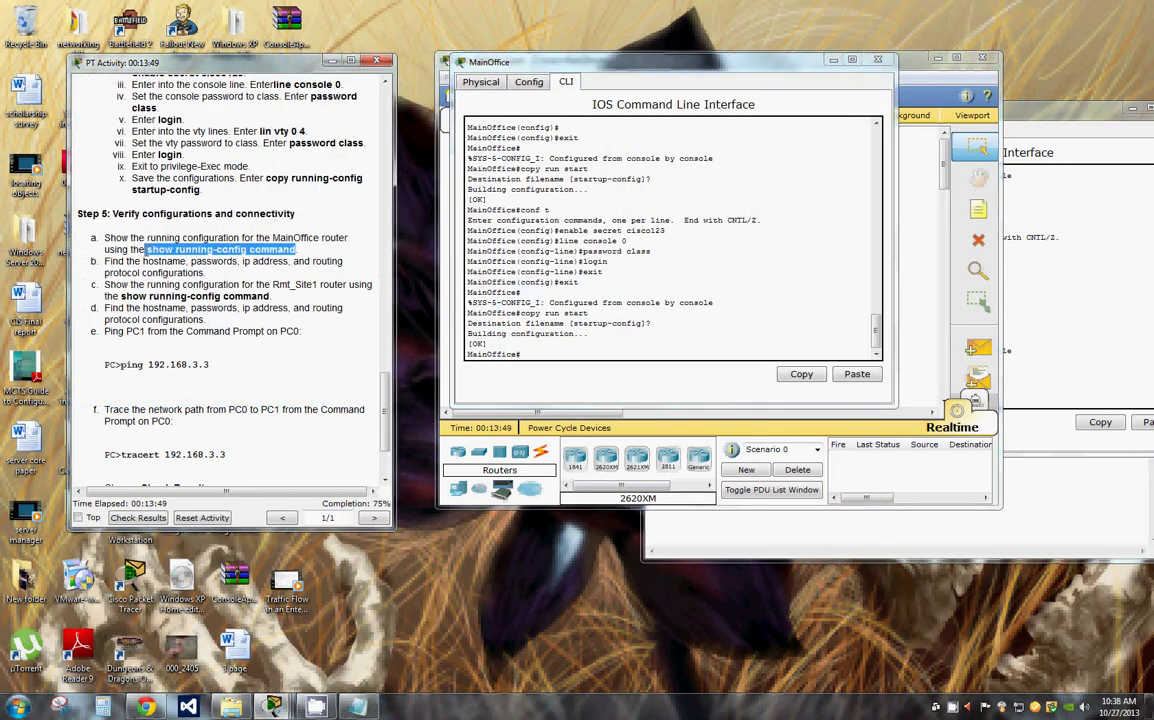
left_click(545, 367)
key("ctrl+v")
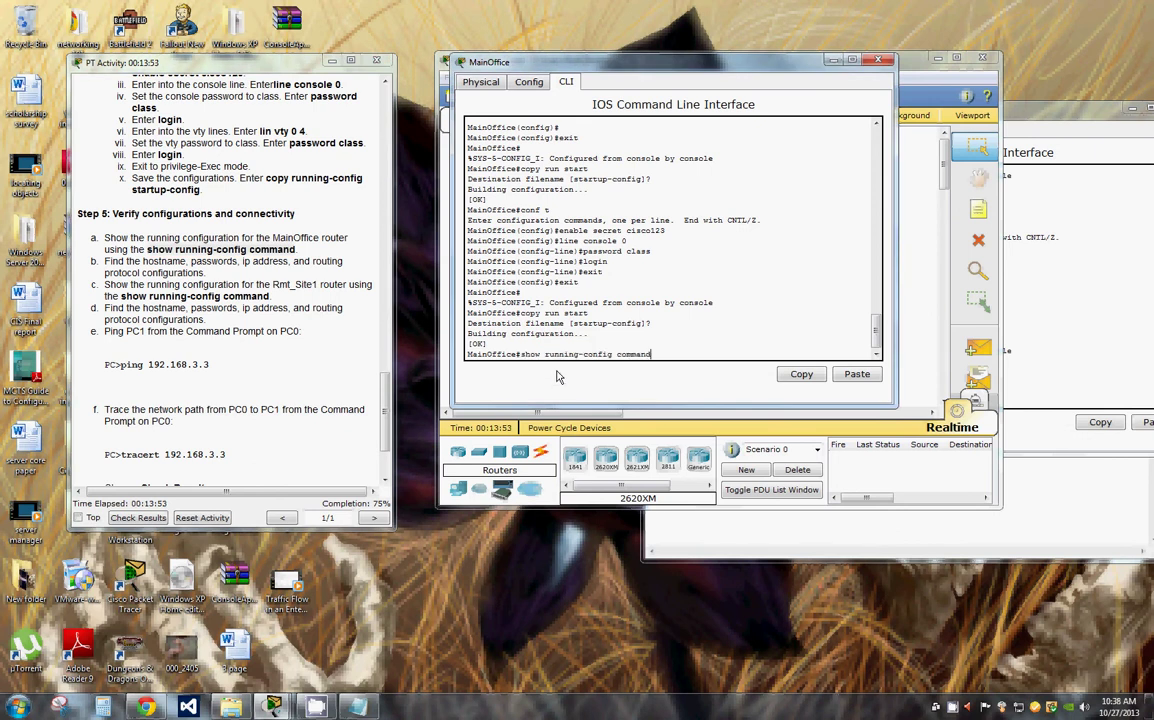
key("Return")
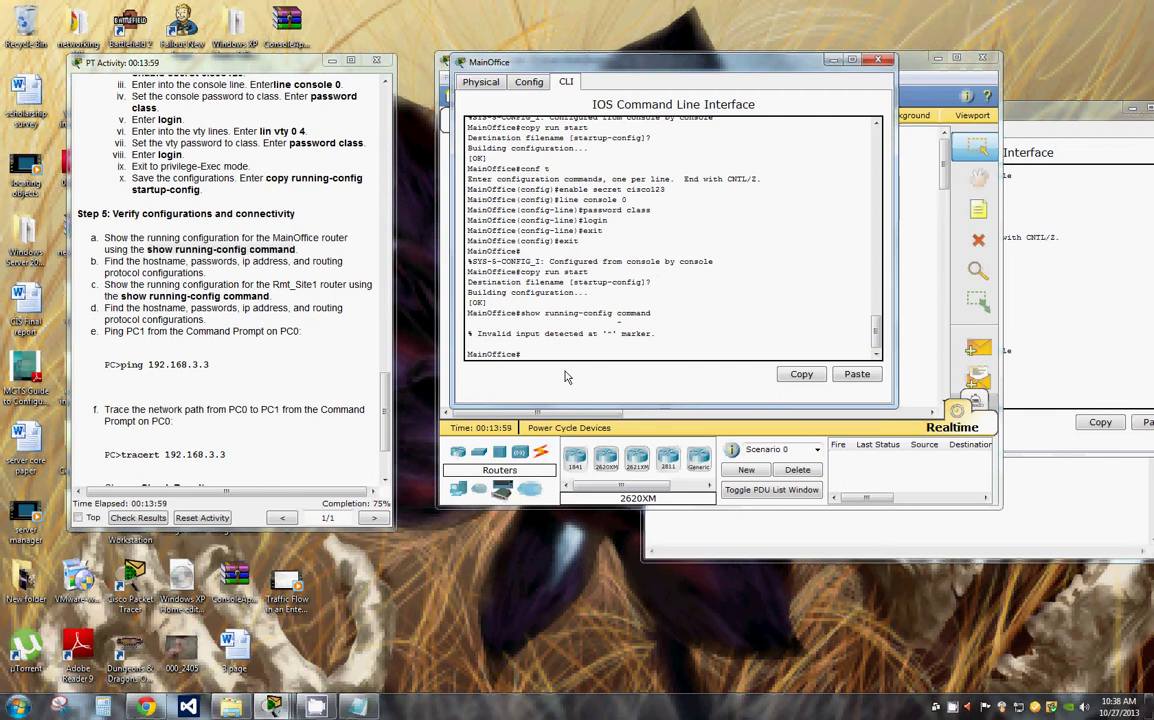
Step: Enter conf t and paste the show running-config text again at the config prompt
type("conf t")
key("Return")
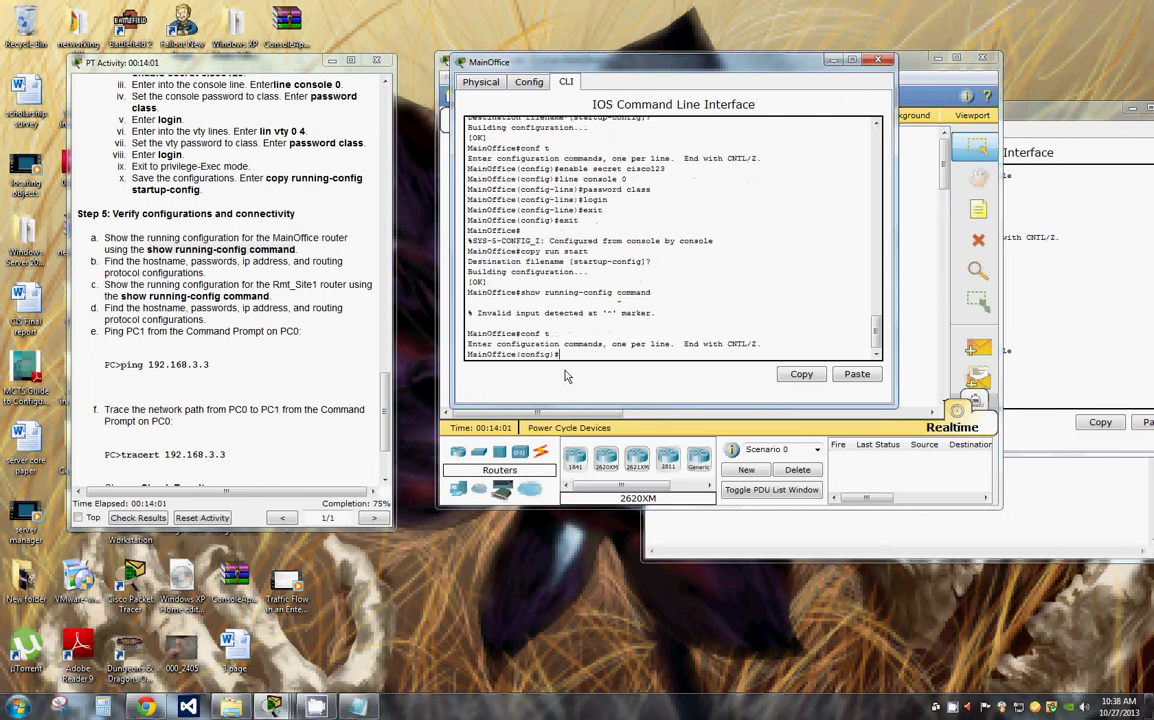
right_click(567, 349)
left_click(567, 349)
right_click(567, 349)
left_click(598, 386)
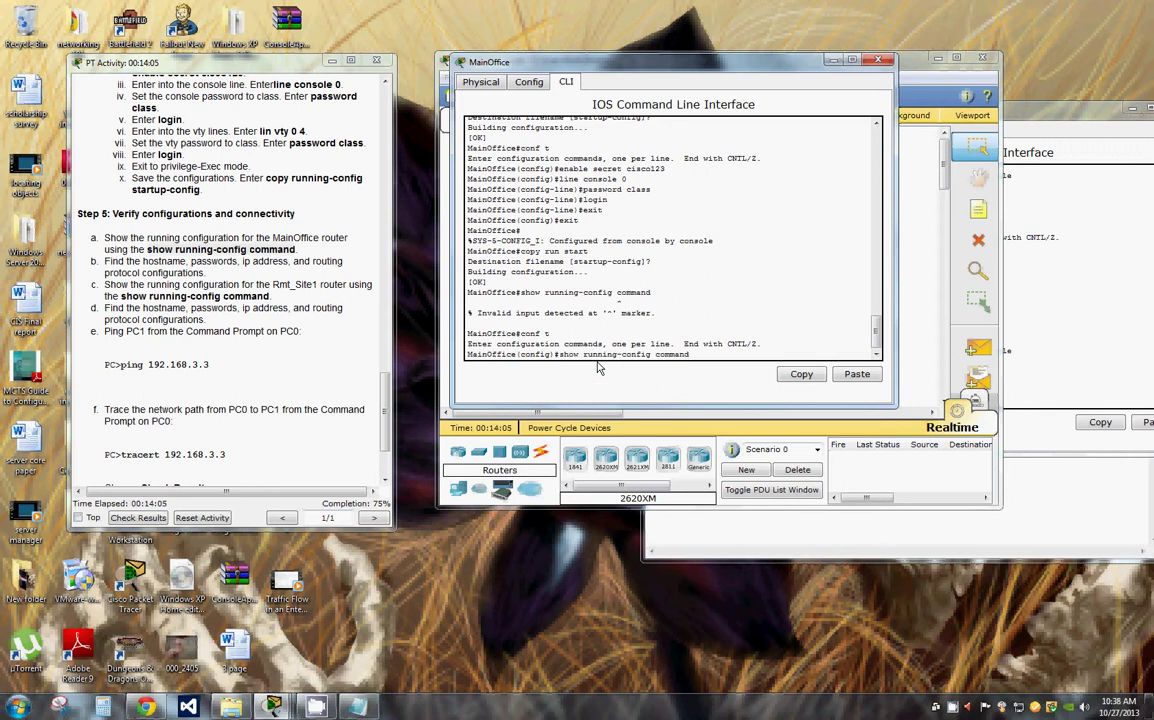
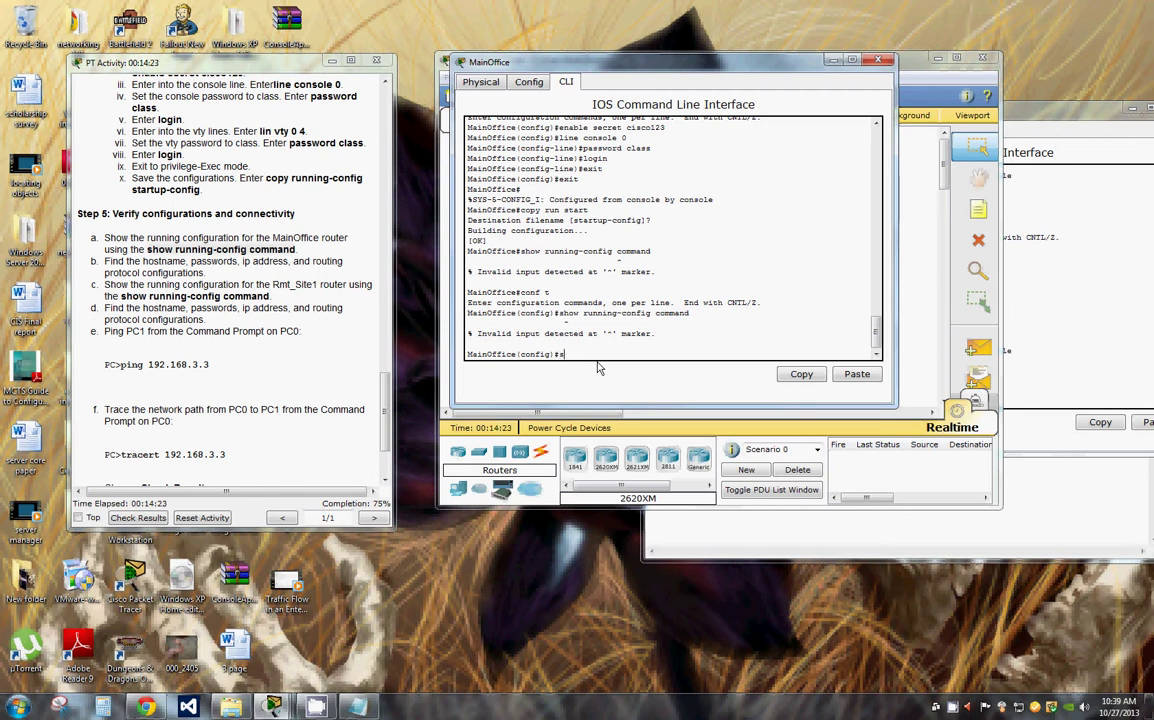
Step: Leave configuration mode and return to the MainOffice# privileged prompt
type("ho run")
key("Return")
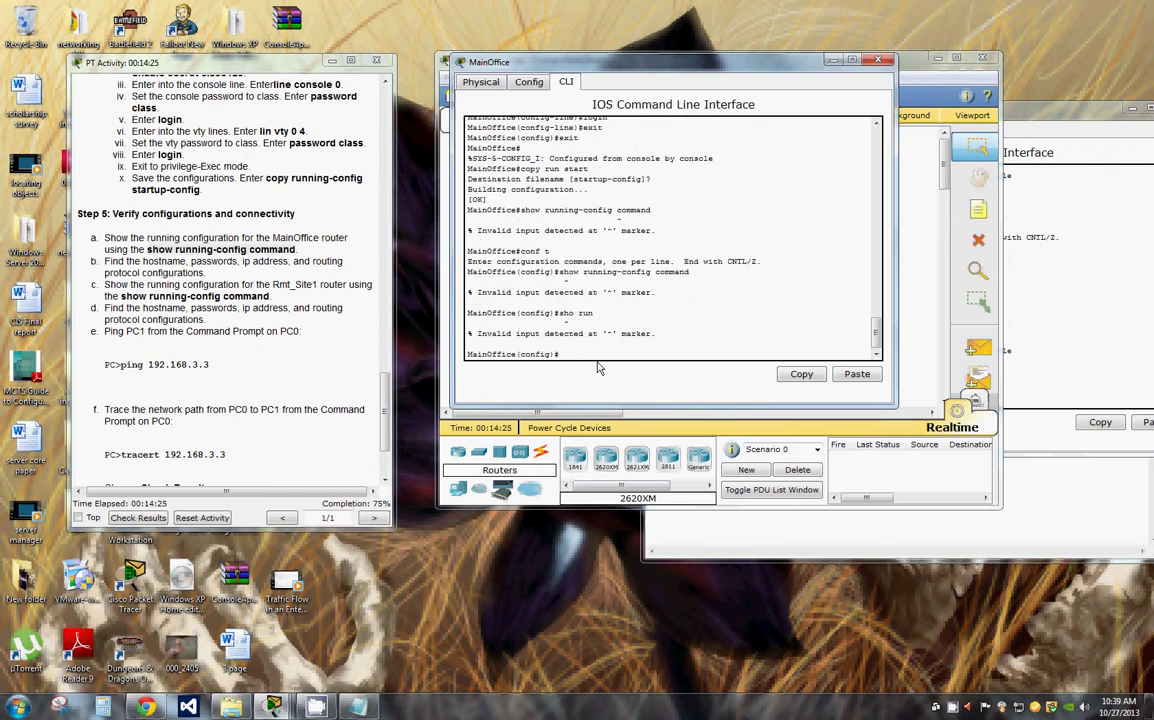
type("c")
type("exit")
key("Return")
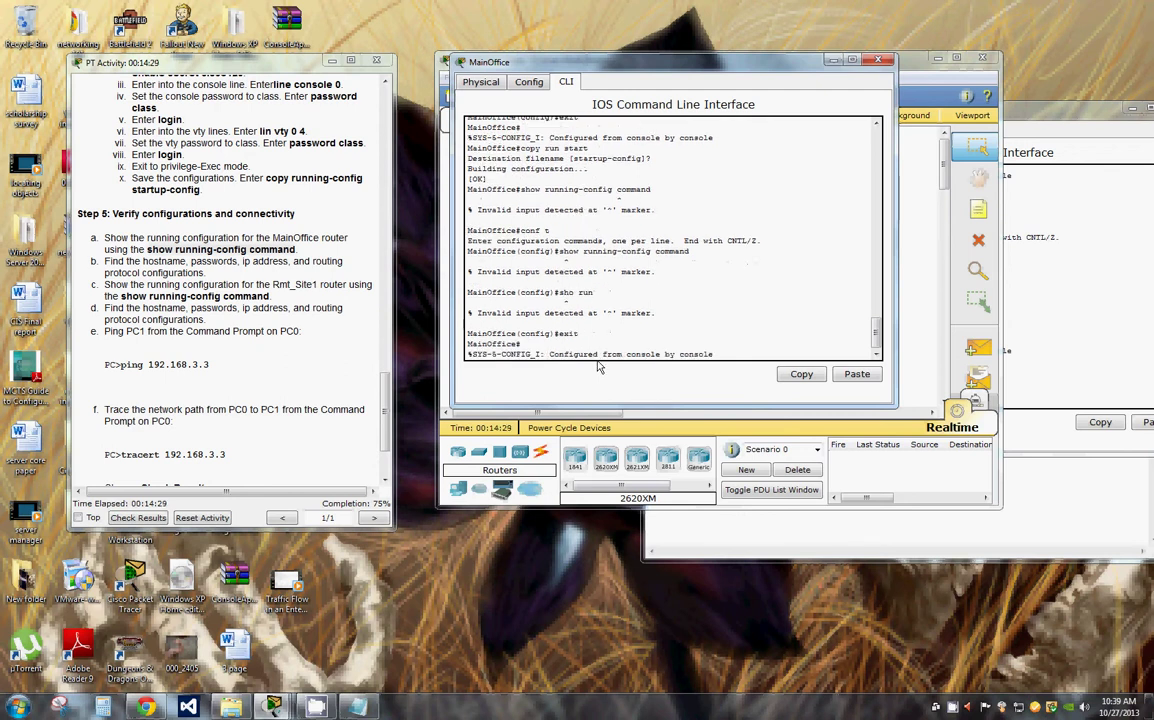
key("Return")
Step: Run sho run and page through MainOffice's interfaces, RIP and console line settings to the end
type("s")
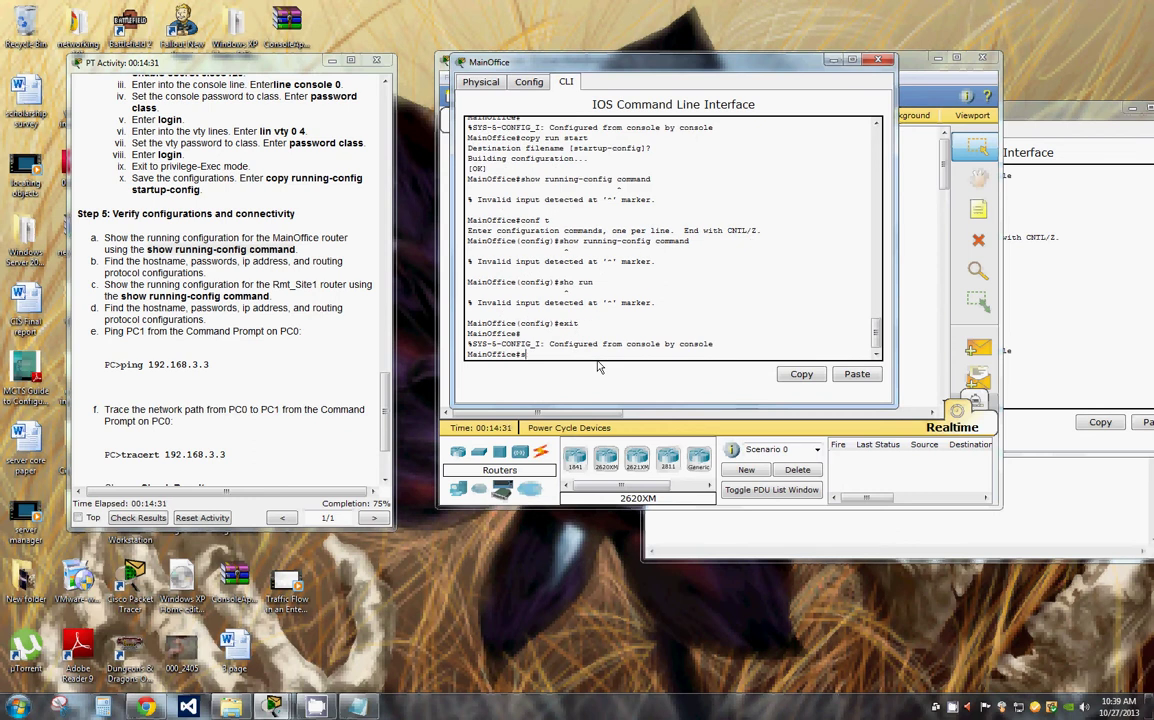
type("ho run")
key("Return")
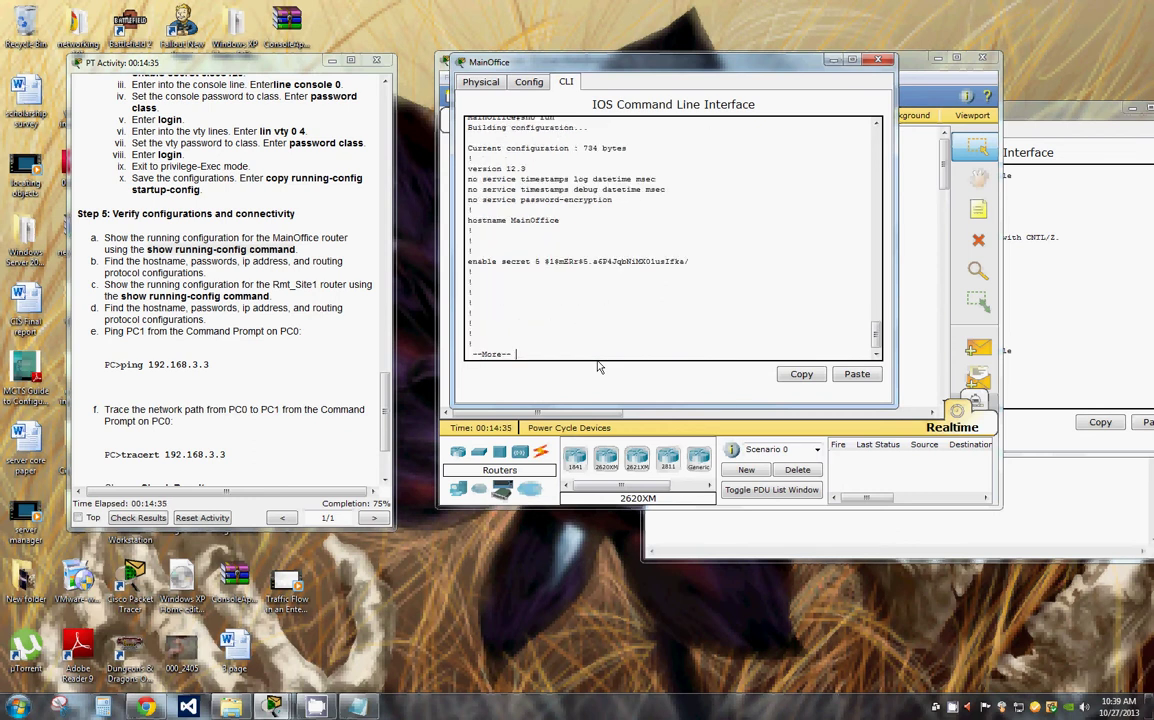
key("Return")
key("Return")
key("Return")
key("Return")
key("Return")
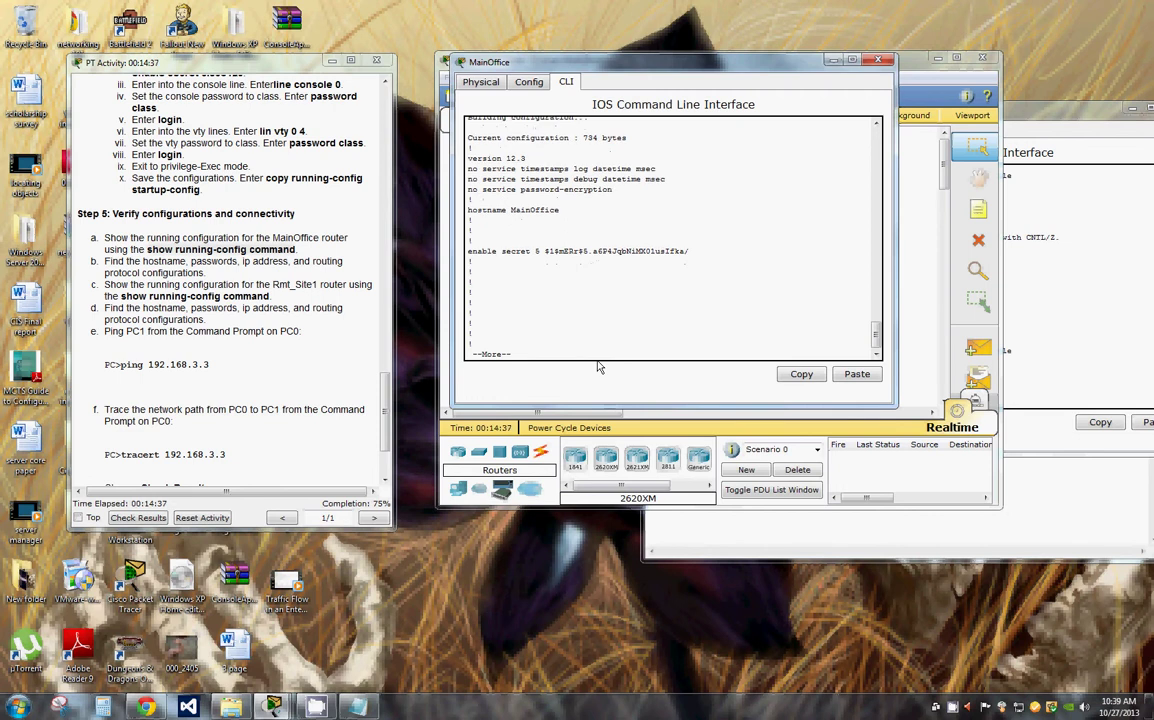
key("Return")
key("Return")
key("Return")
key("Return")
key("Return")
key("Return")
key("Return")
key("Return")
key("Return")
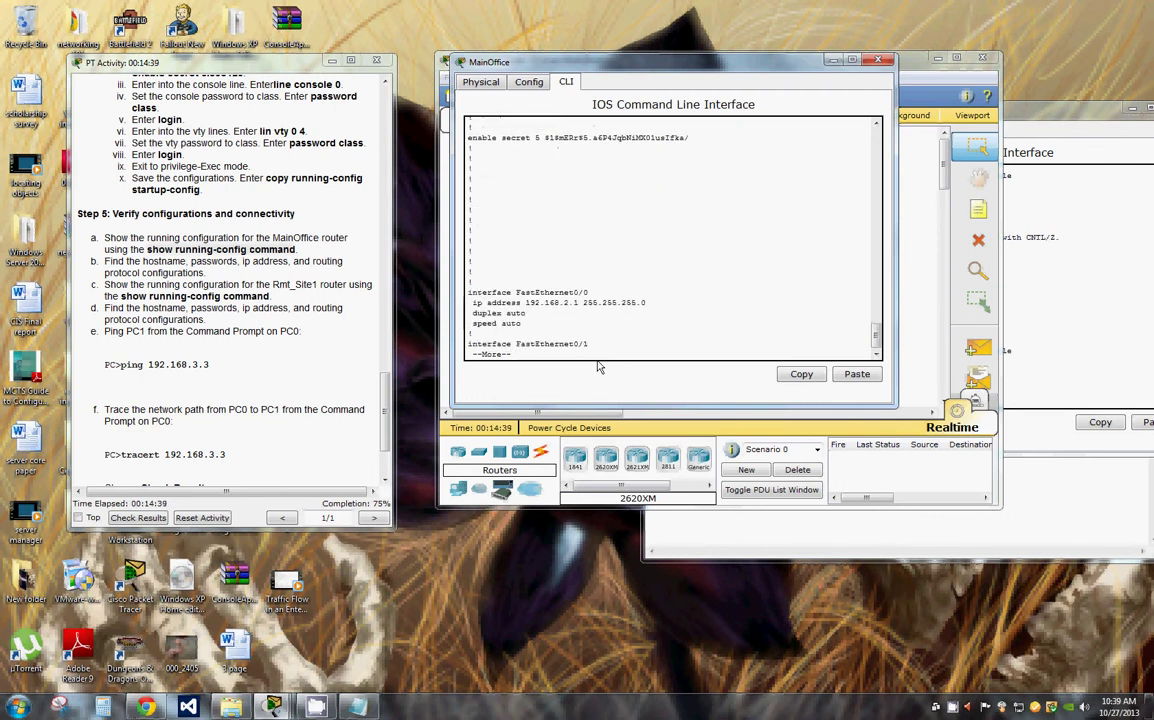
key("Return")
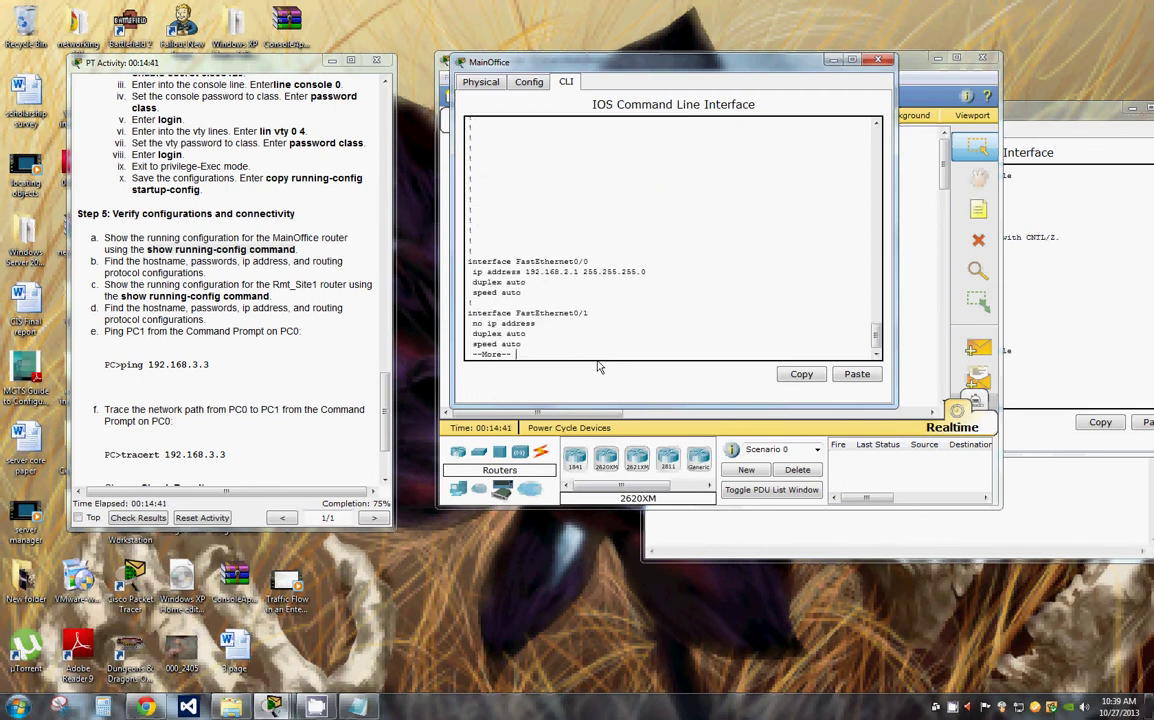
key("Return")
key("Return")
key("Return")
key("Return")
key("Return")
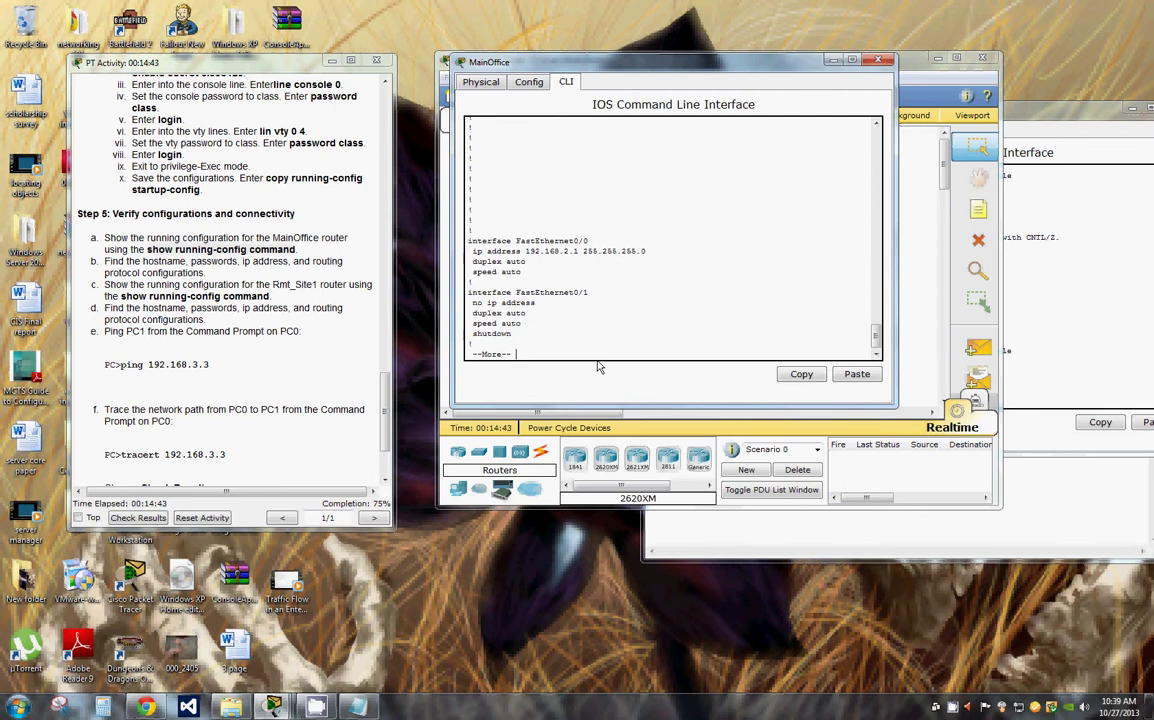
key("Return")
key("Return")
key("Return")
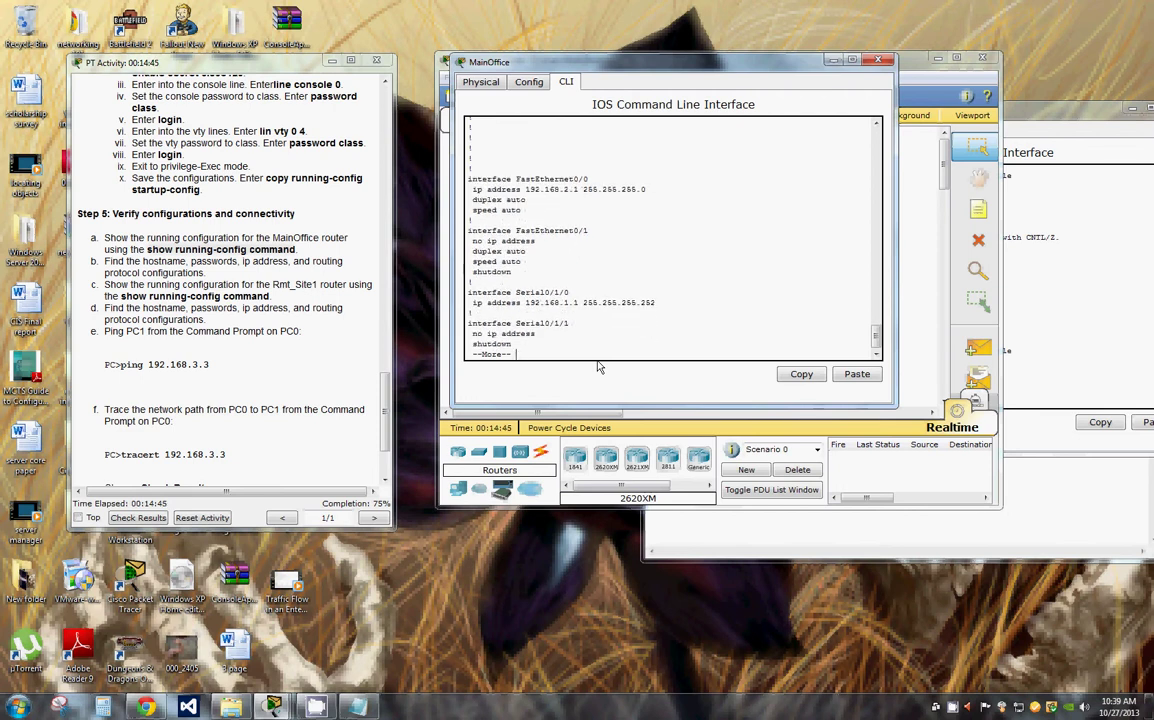
key("Return")
key("Return")
key("Return")
key("Return")
key("Return")
key("Return")
key("Return")
key("Return")
key("Return")
key("Return")
key("Return")
key("Return")
key("Return")
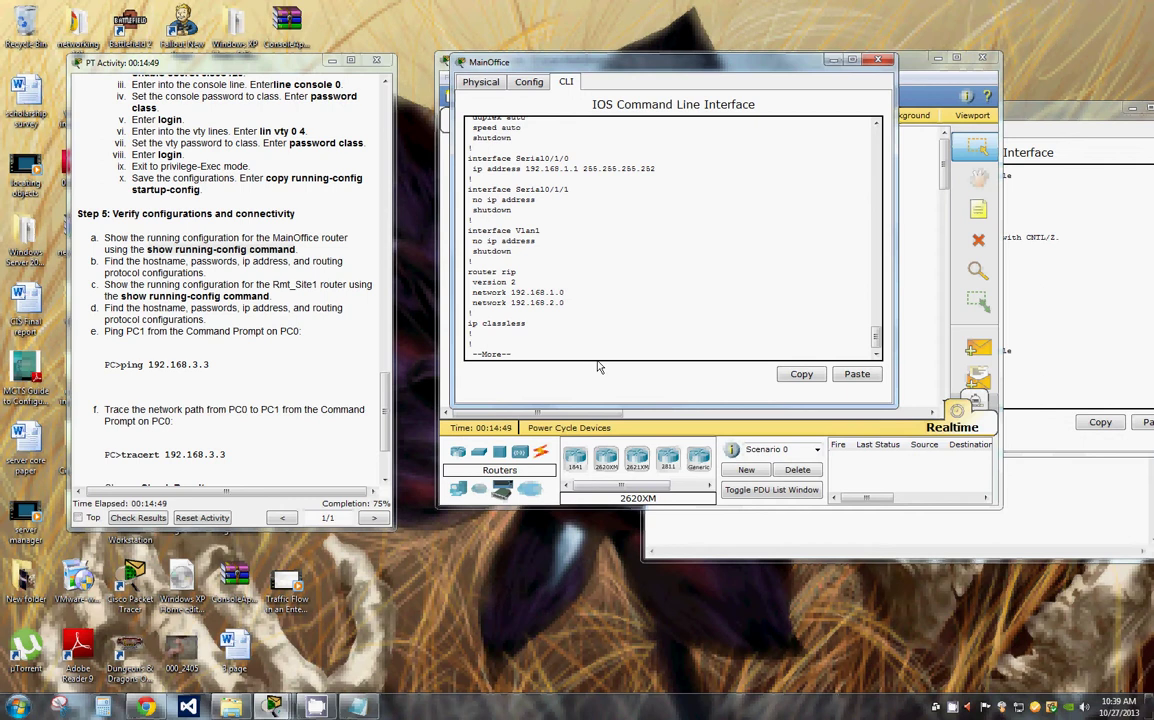
key("Return")
key("Return")
key("Return")
key("Return")
key("Return")
key("Return")
key("Return")
key("Return")
key("Return")
key("Return")
key("Return")
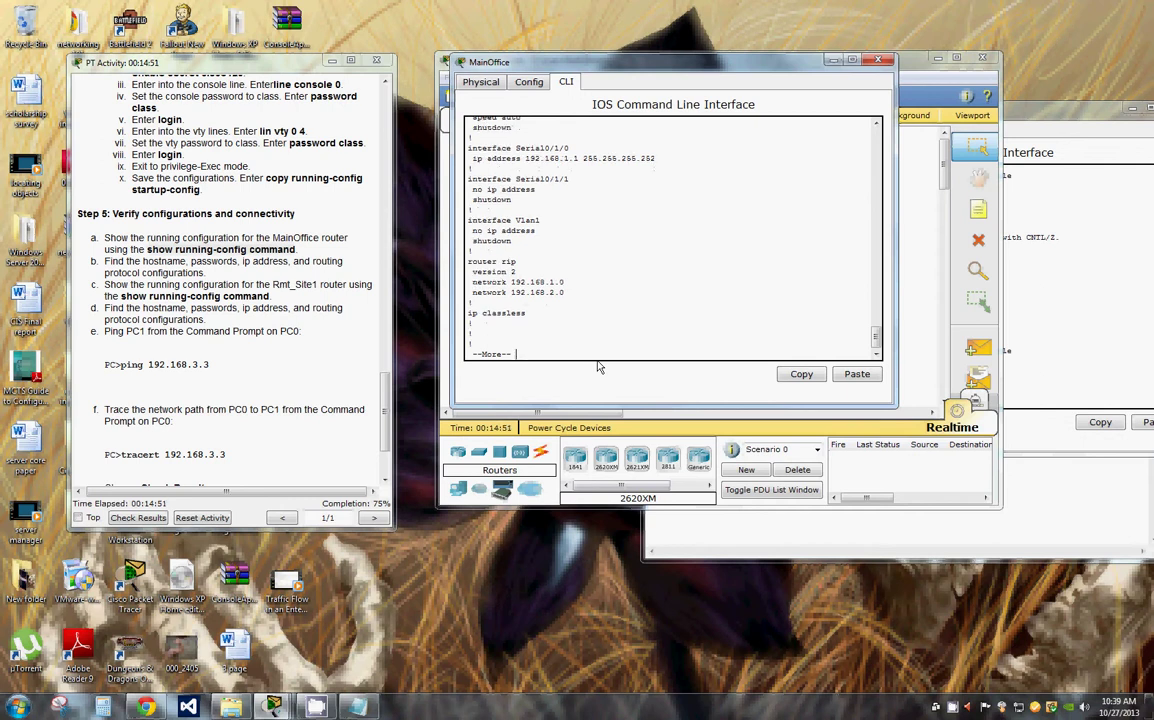
key("Return")
key("Return")
key("Return")
key("Return")
key("Return")
key("Return")
key("Return")
key("Return")
key("Return")
key("Return")
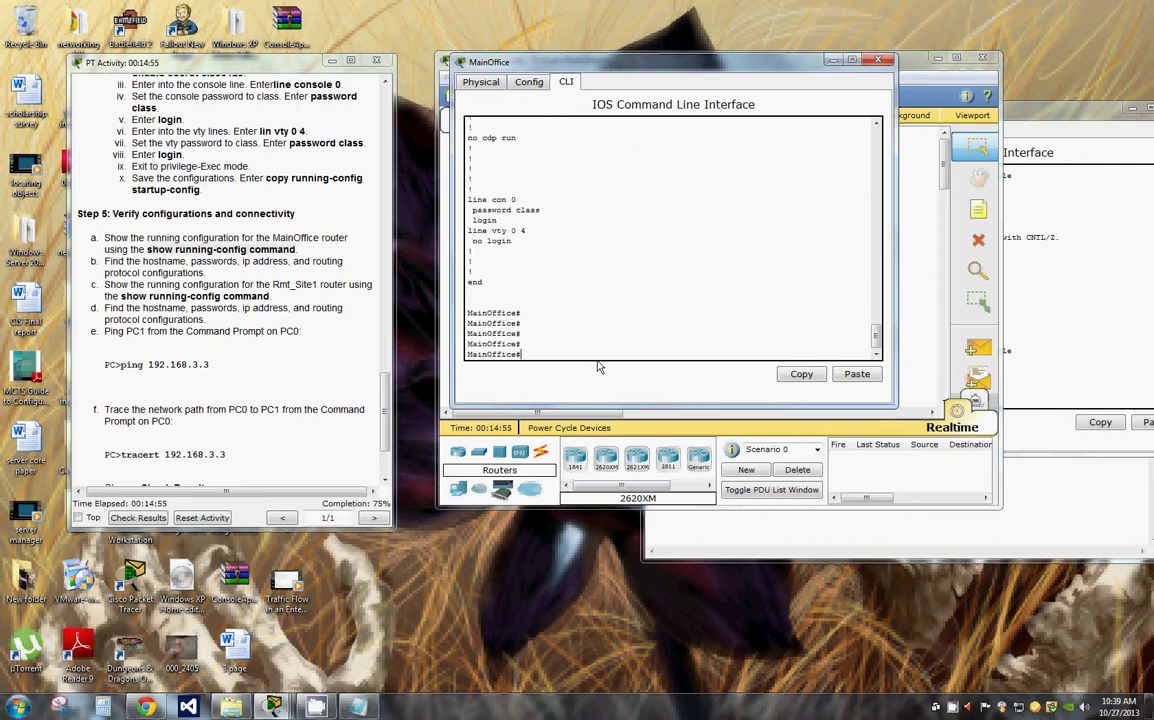
Step: Select the 'line vty 0 4' command in the activity instructions
key("Return")
key("Return")
key("Return")
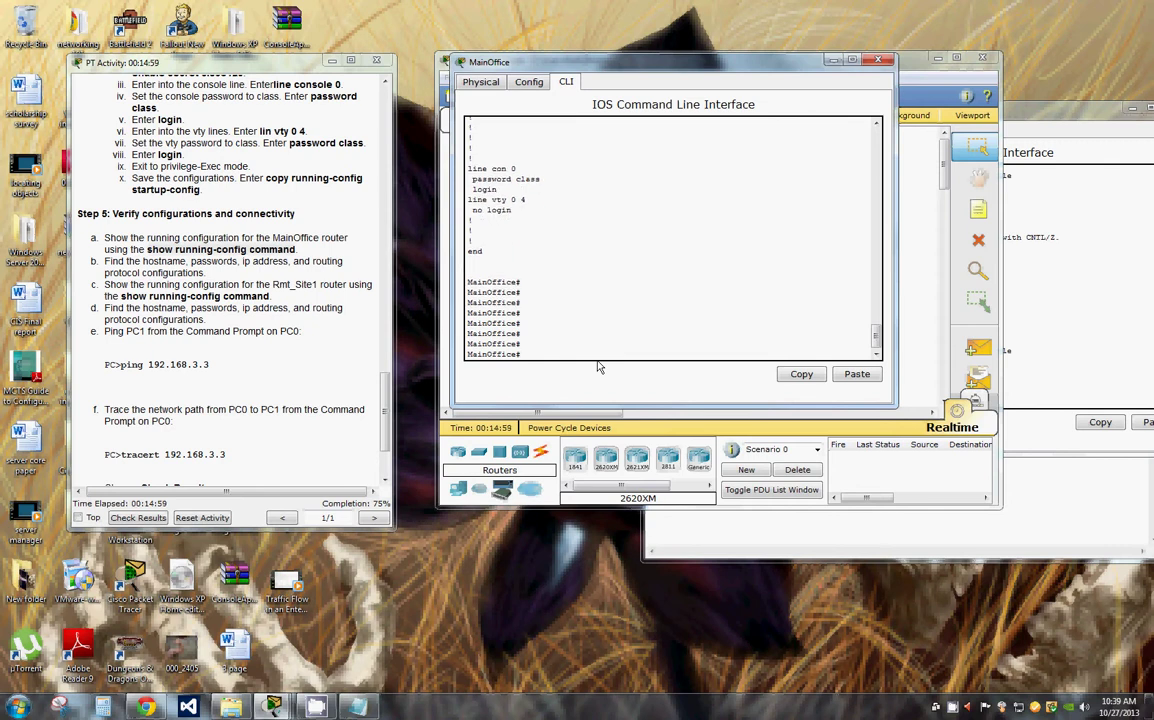
key("Return")
key("Return")
key("Return")
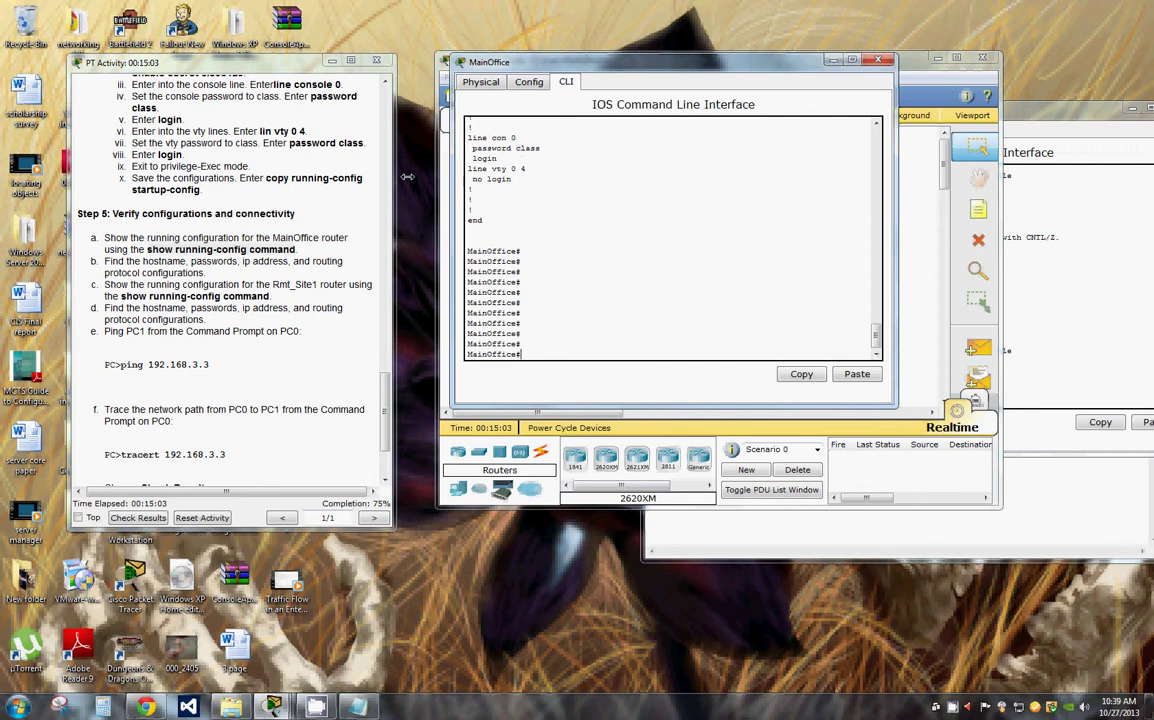
scroll(331, 178, "up", 4)
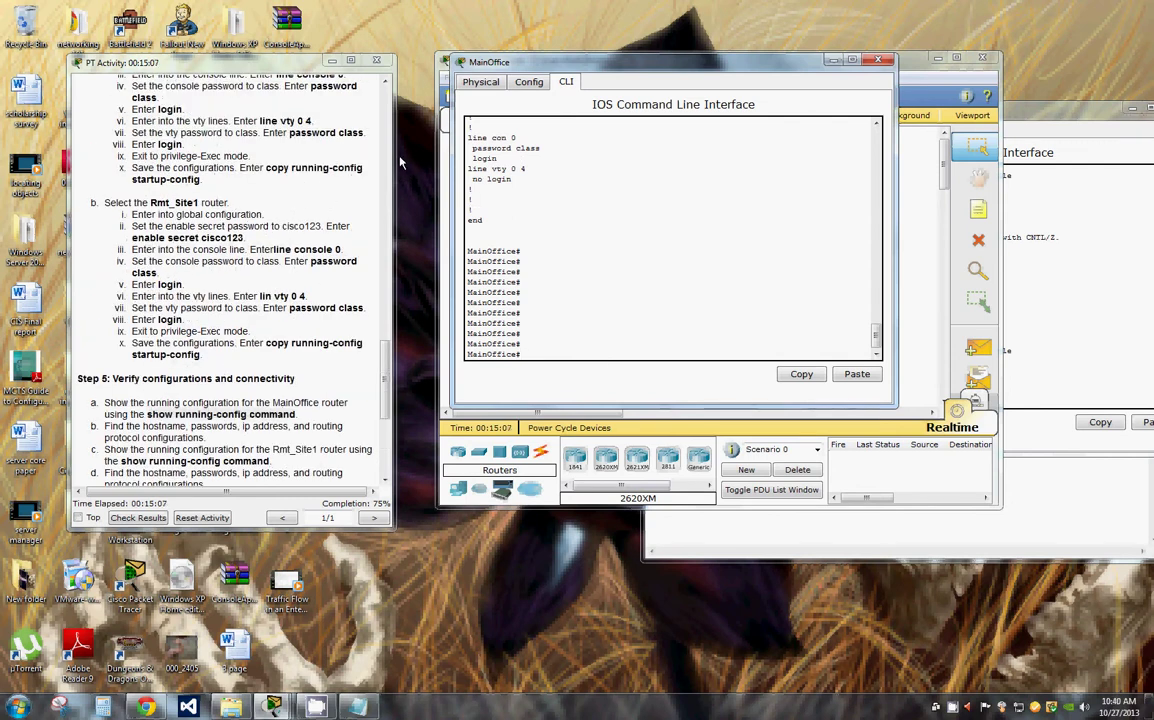
left_click_drag(259, 120, 312, 120)
key("ctrl+c")
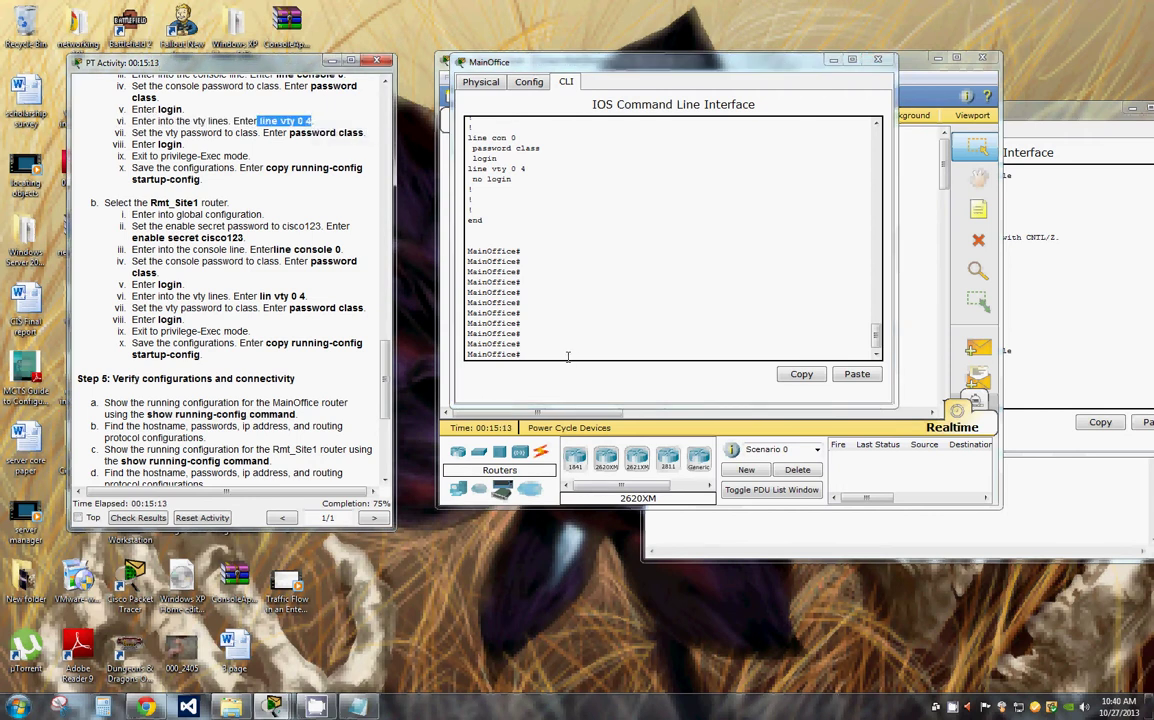
Step: Enter global configuration mode on MainOffice with conf t
left_click(524, 354)
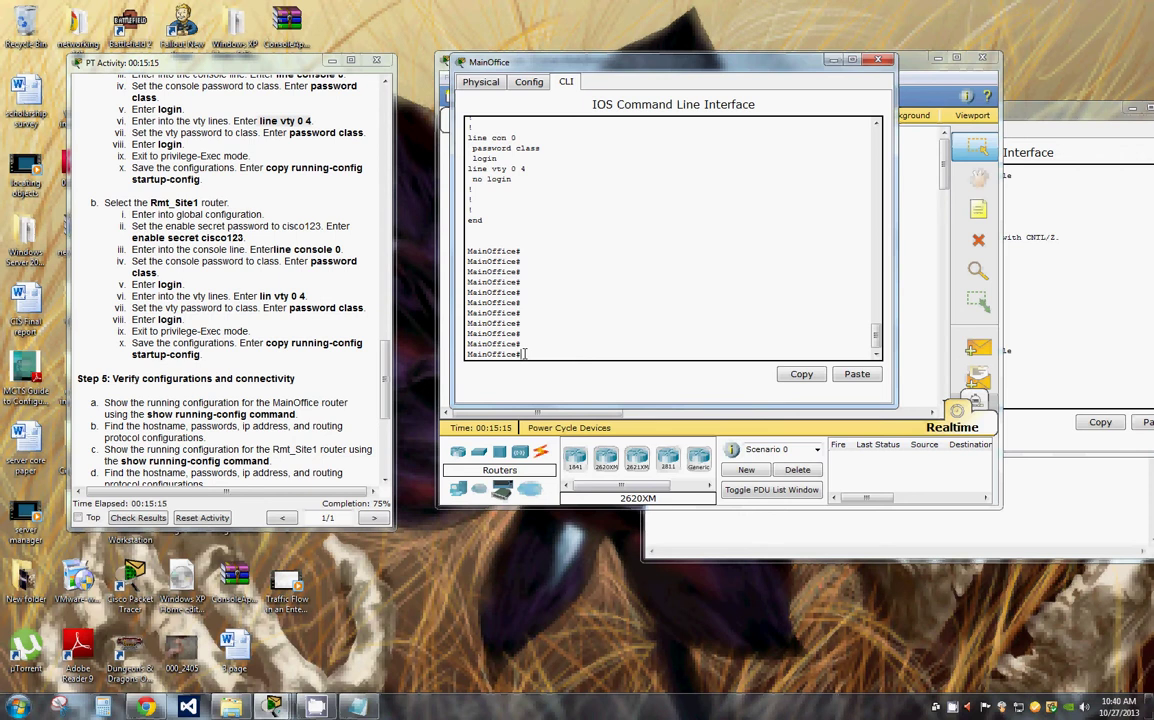
type("conf t")
key("Return")
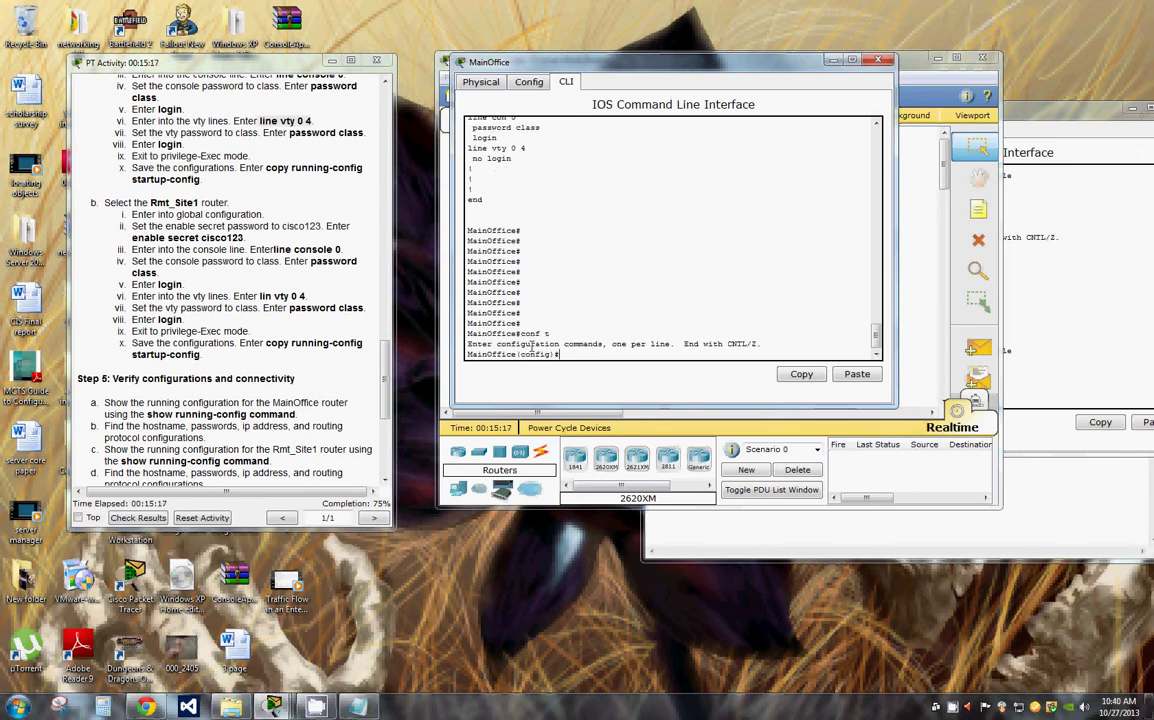
right_click(512, 314)
left_click(535, 340)
key("Return")
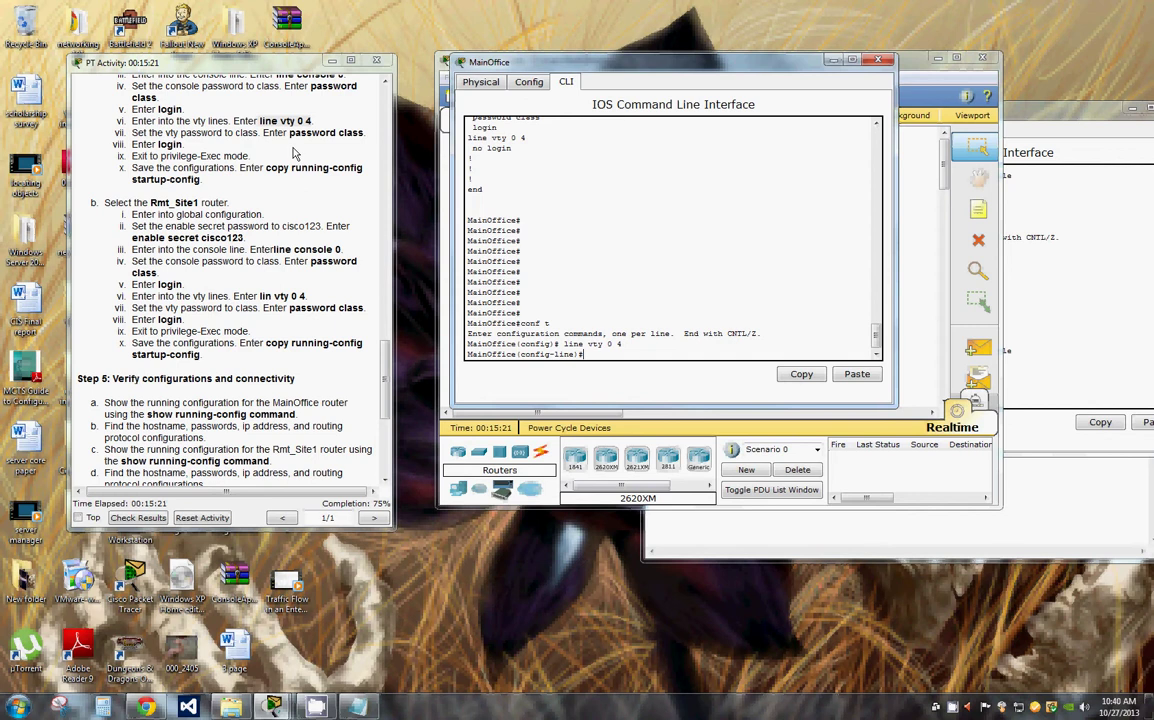
left_click_drag(289, 133, 364, 136)
right_click(365, 136)
left_click(395, 144)
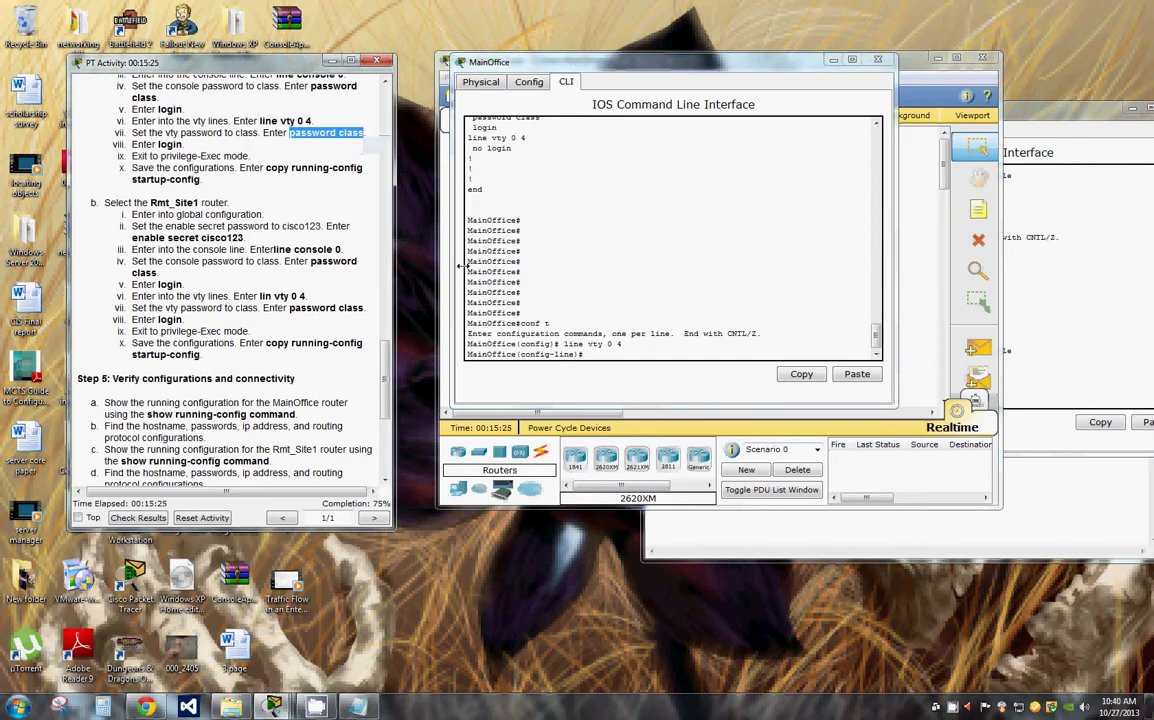
right_click(572, 354)
left_click(617, 387)
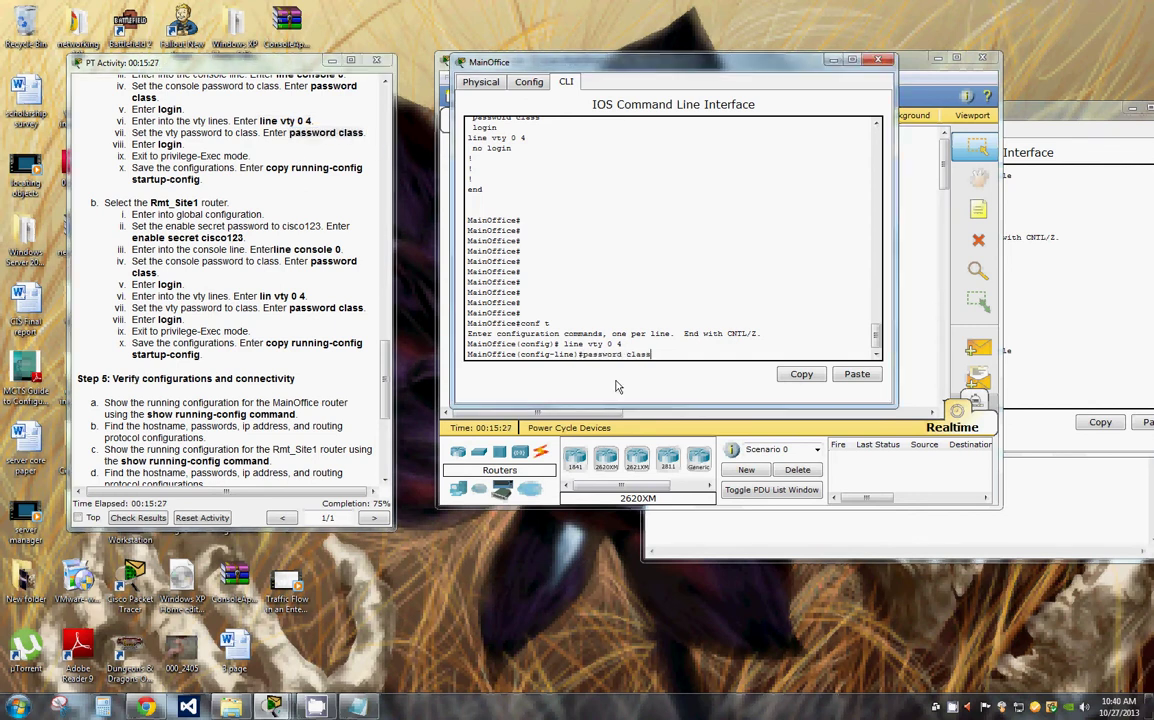
key("Return")
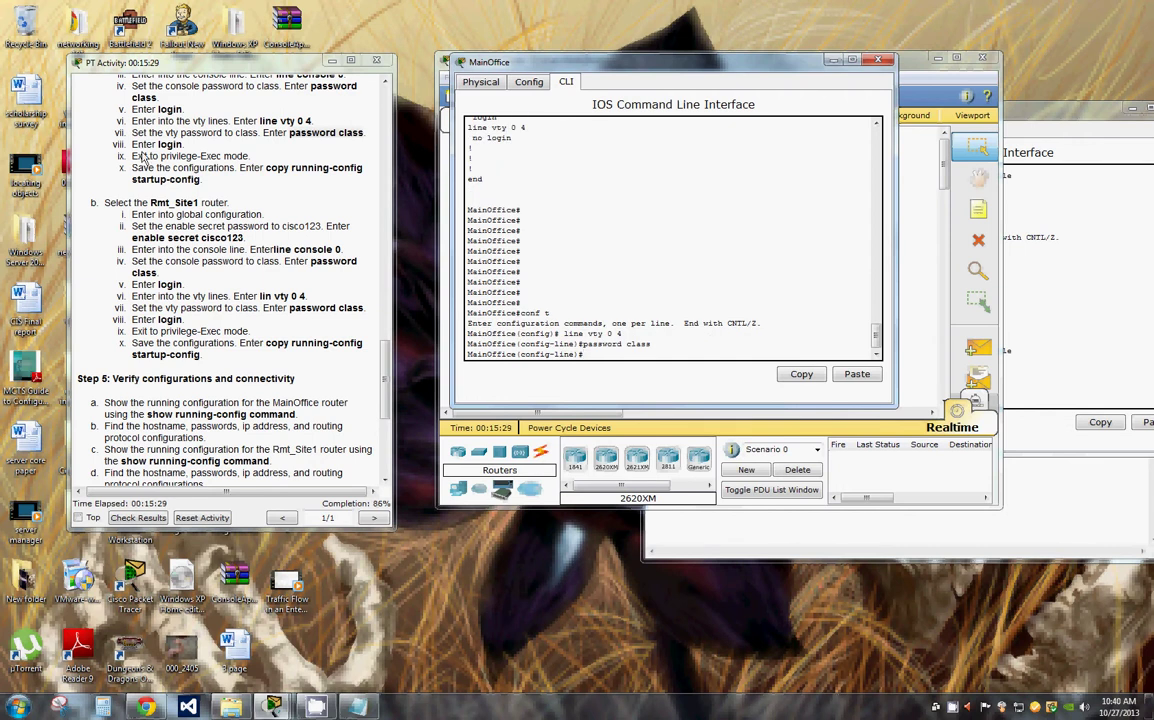
Step: Require login on the MainOffice vty lines
left_click_drag(166, 144, 182, 145)
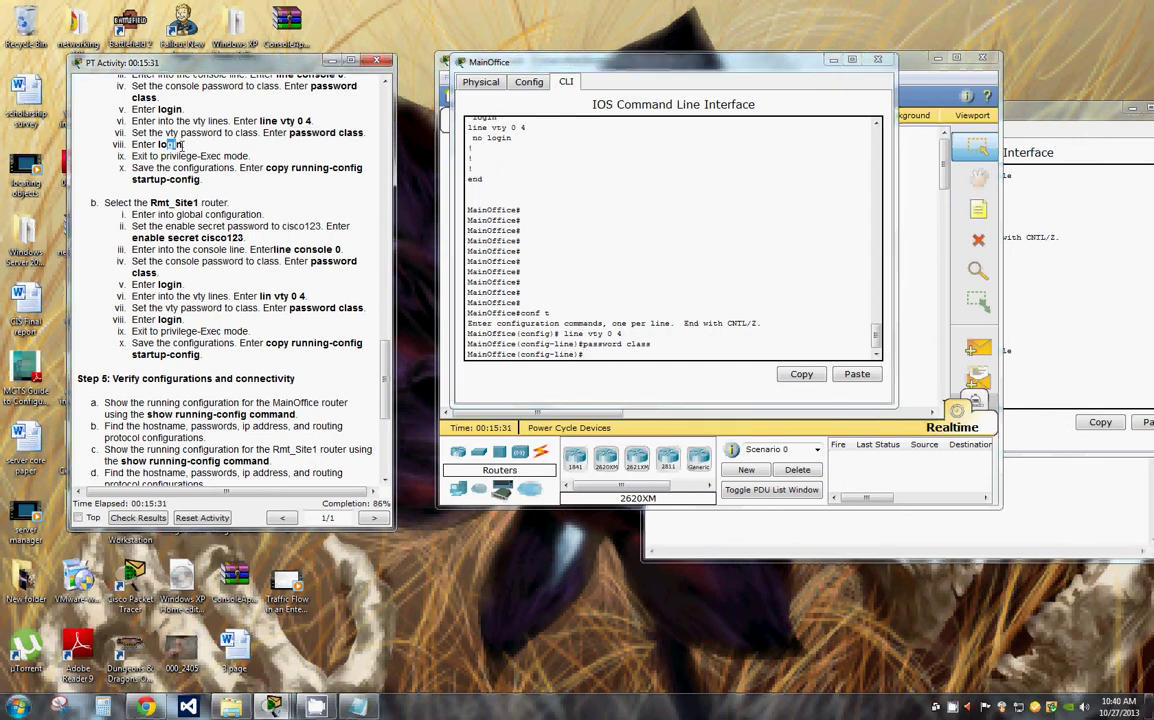
double_click(170, 145)
key("ctrl+c")
right_click(640, 366)
left_click(648, 386)
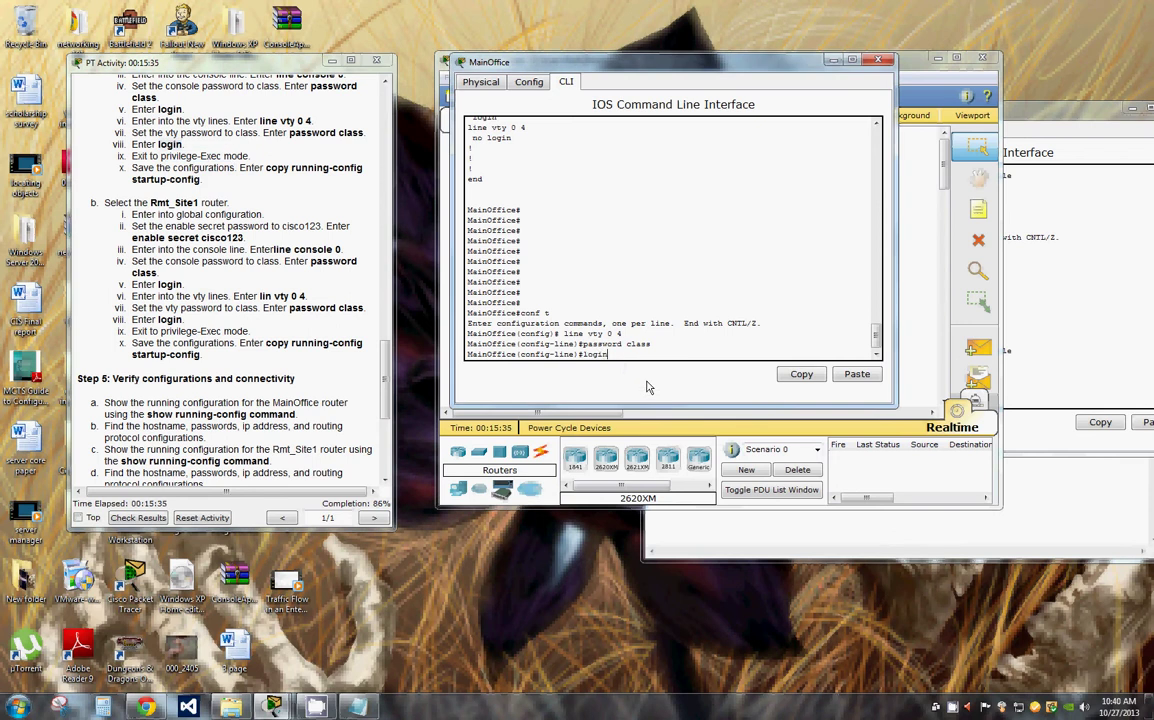
key("Return")
Step: Exit twice to the MainOffice# prompt and enter copy run start
type("exit")
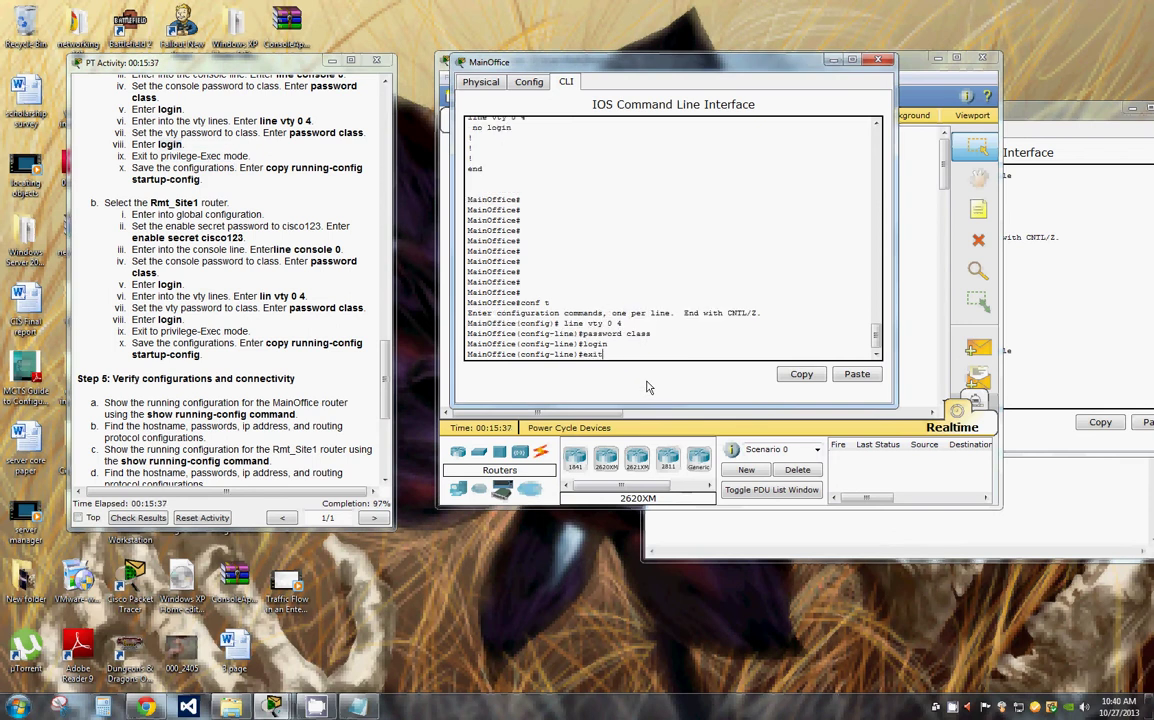
key("Return")
type("exit")
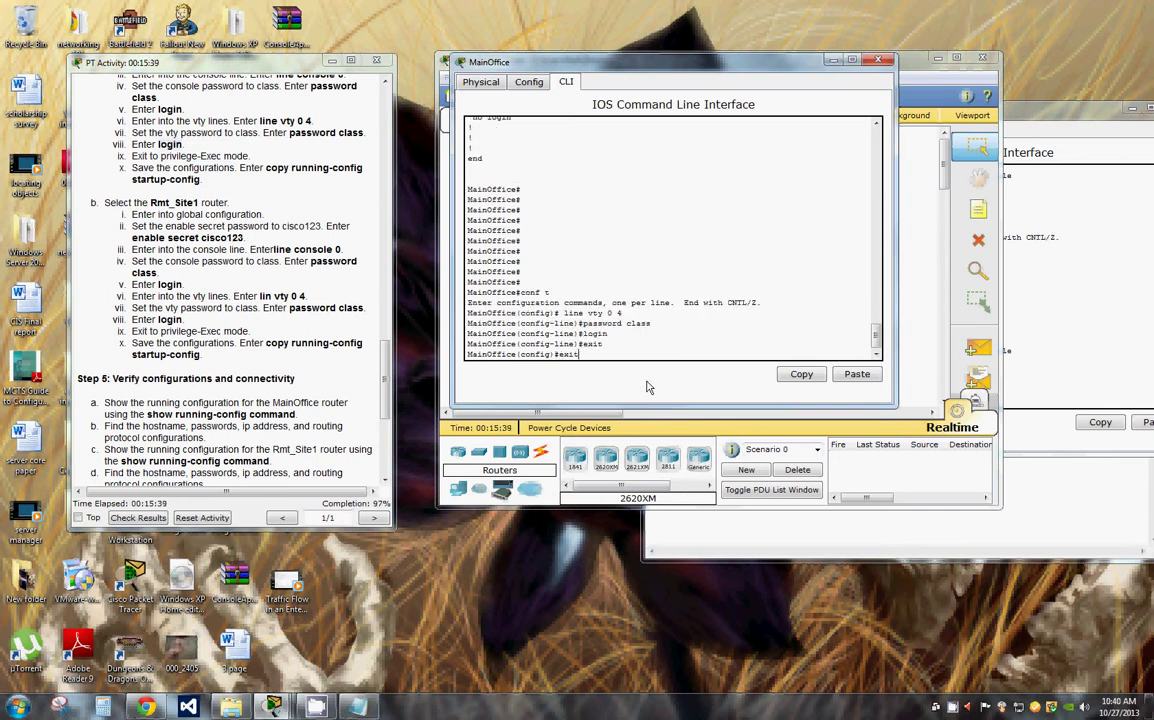
key("Return")
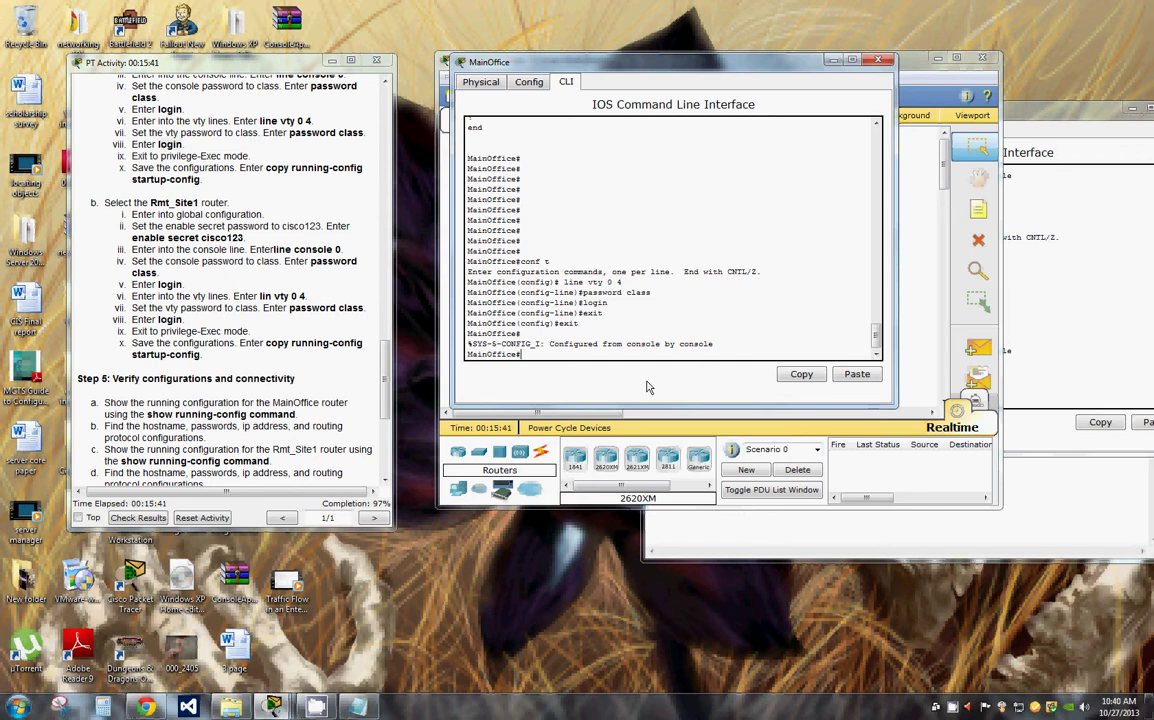
type("copy run start")
Step: Save MainOffice's configuration to startup-config and list its running config
key("Return")
key("Return")
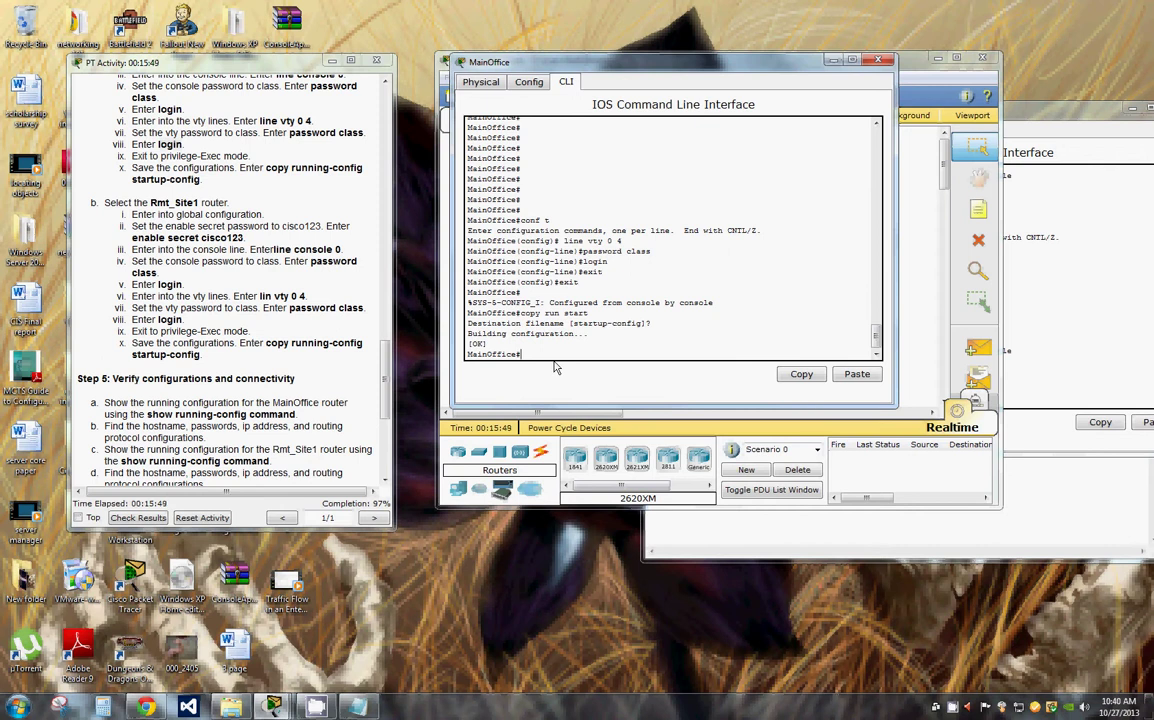
type("sho run")
key("Return")
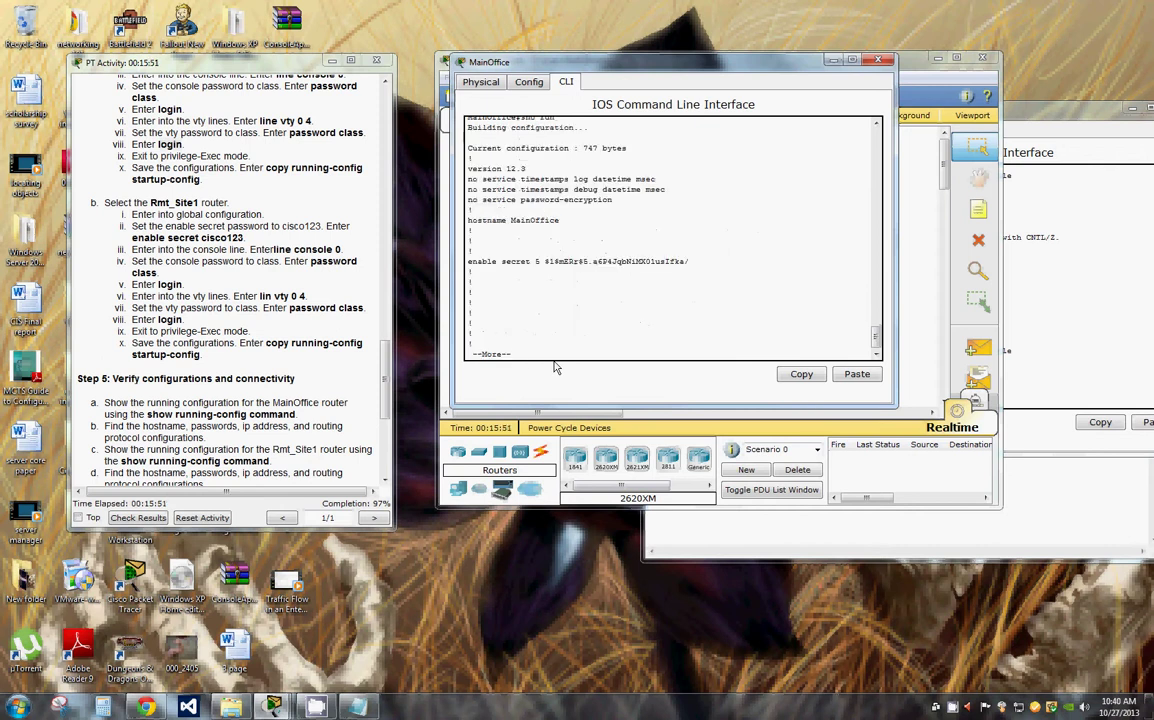
Step: Page through the listing to the console and vty lines showing password class
key("space")
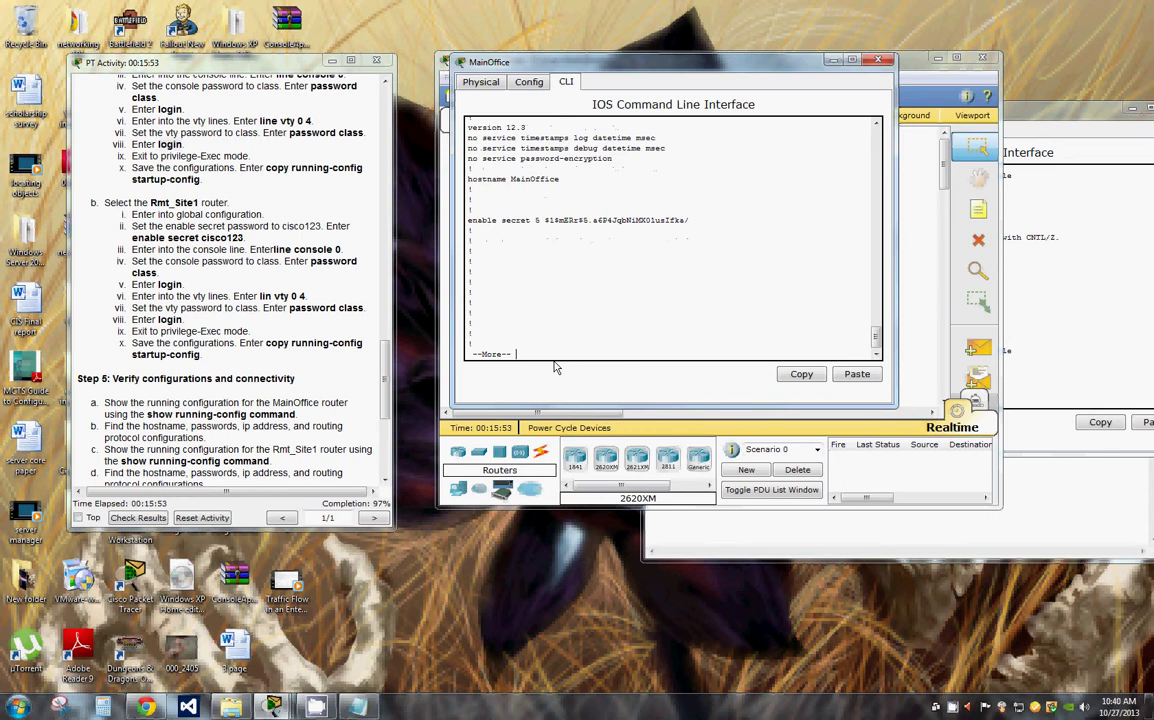
key("space")
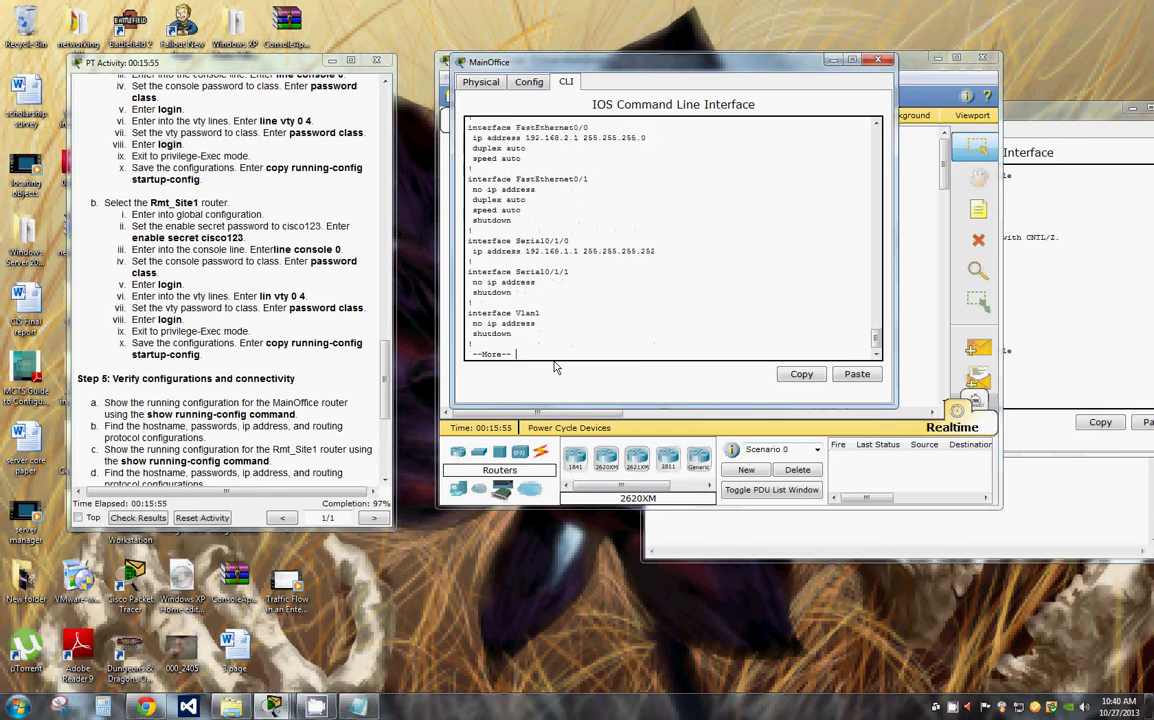
key("space")
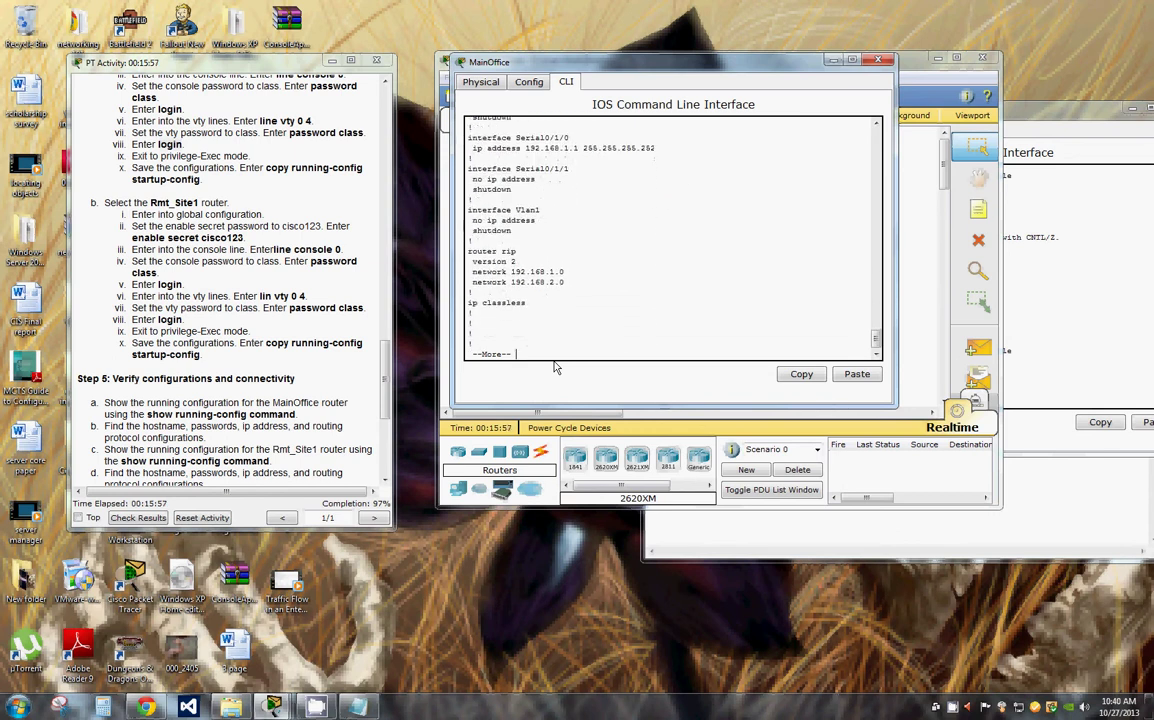
key("Return")
key("Return")
key("Return")
key("Return")
key("Return")
key("Return")
key("Return")
key("Return")
key("Return")
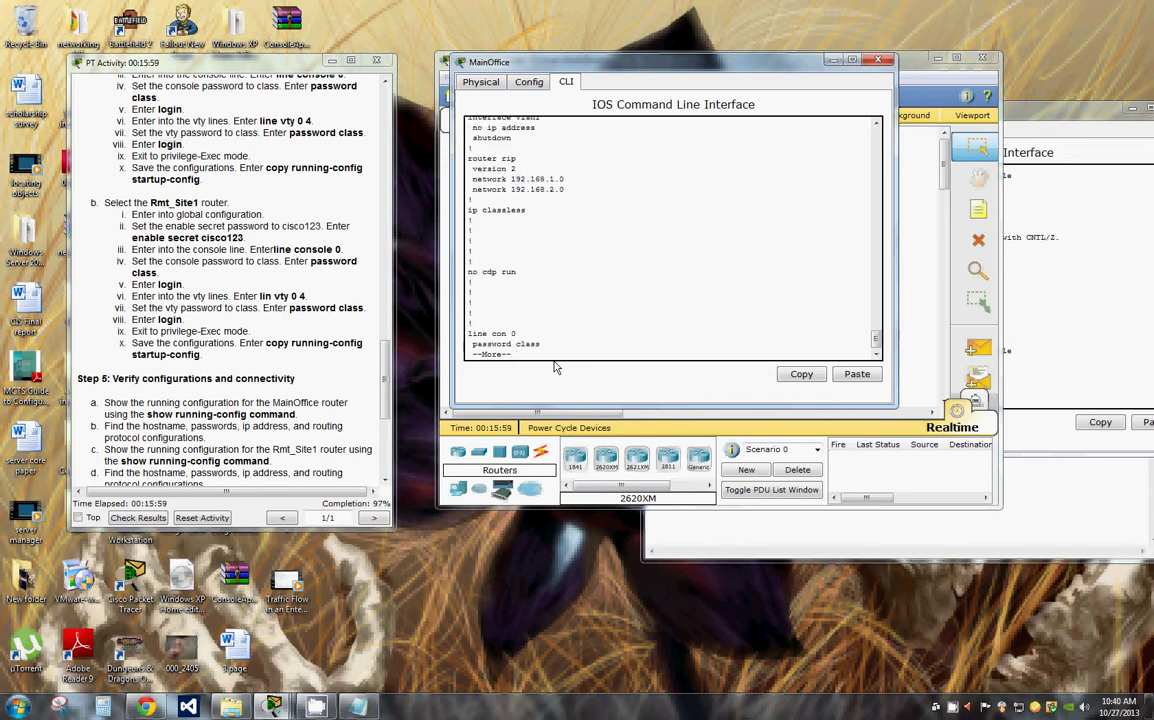
key("Return")
key("Return")
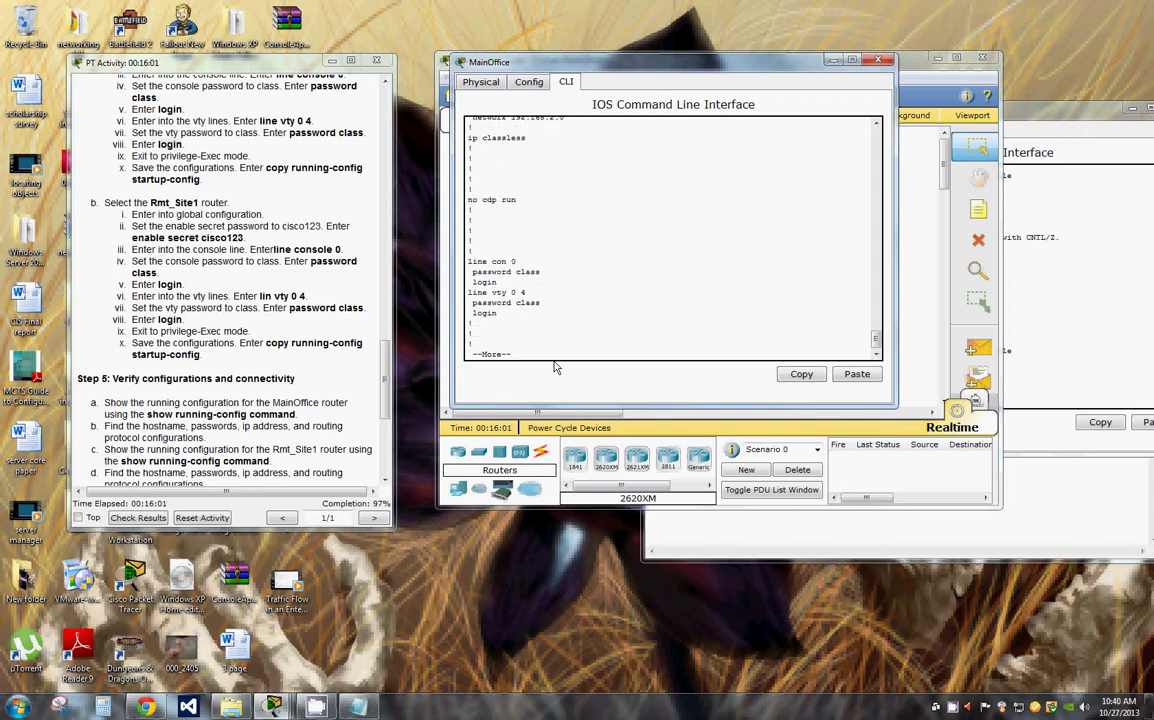
key("Return")
key("Return")
key("Return")
key("Return")
key("Return")
key("Return")
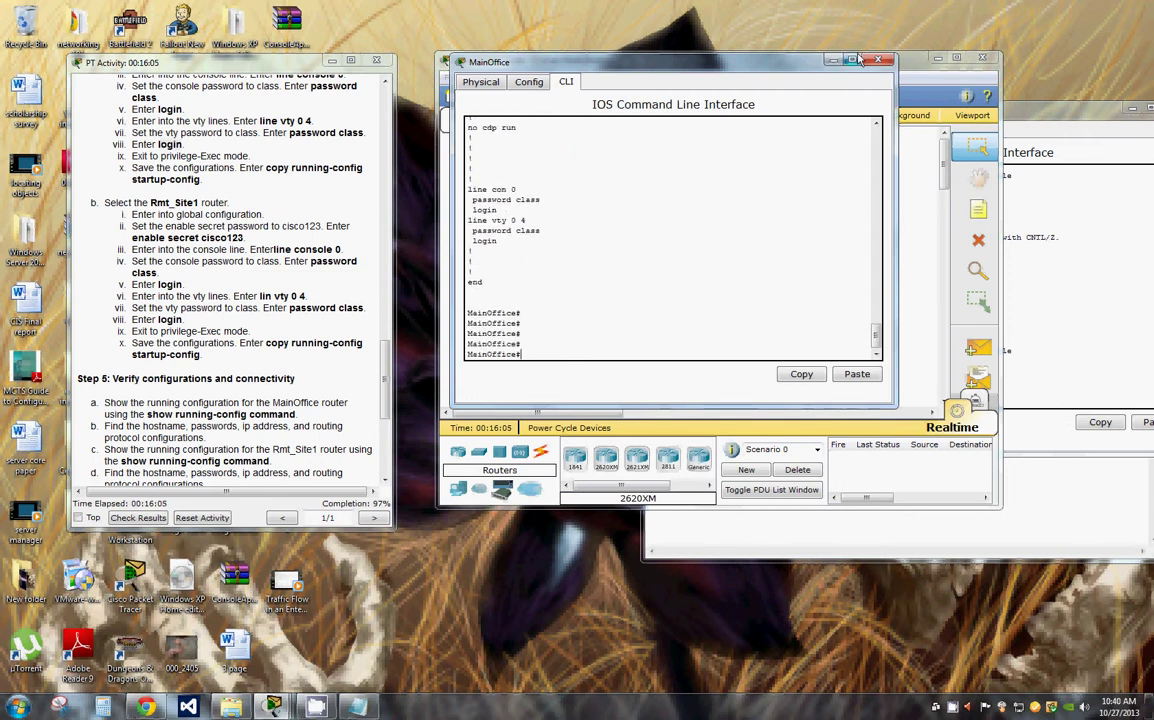
left_click(1042, 96)
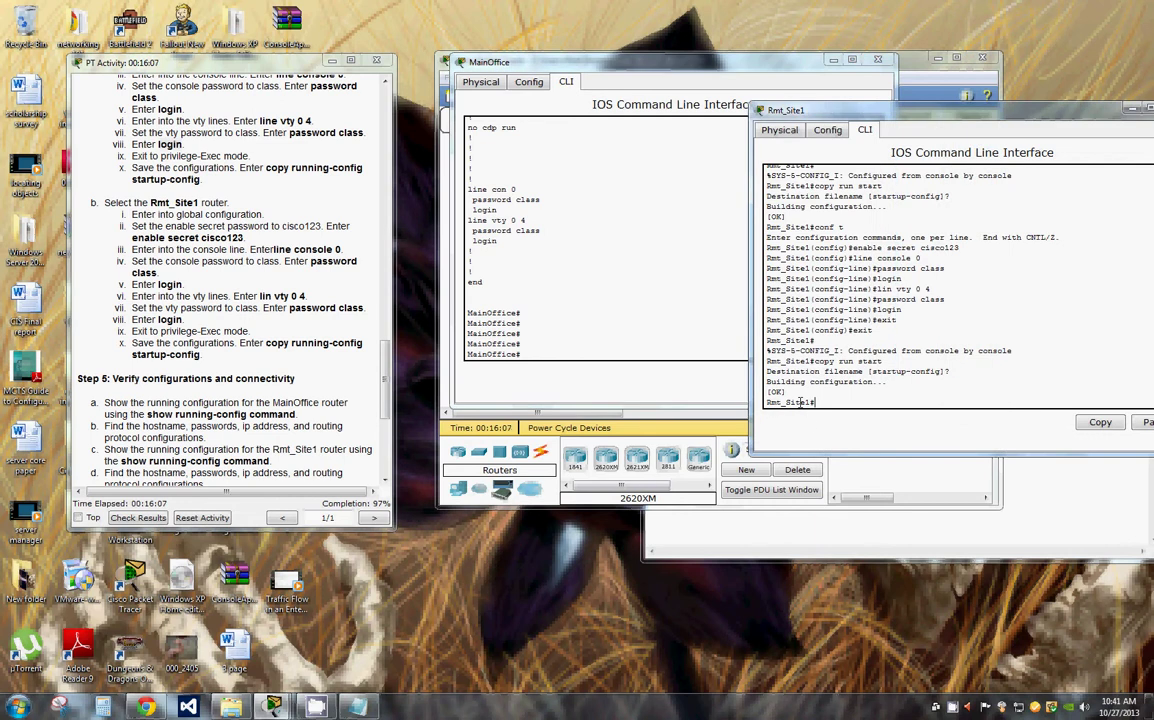
Step: List Rmt_Site1's full running config, then scroll the instructions to Step 5's ping and tracert
type("sho run")
key("Return")
key("Return")
key("Return")
key("Return")
key("Return")
key("Return")
key("Return")
key("Return")
key("Return")
key("Return")
key("Return")
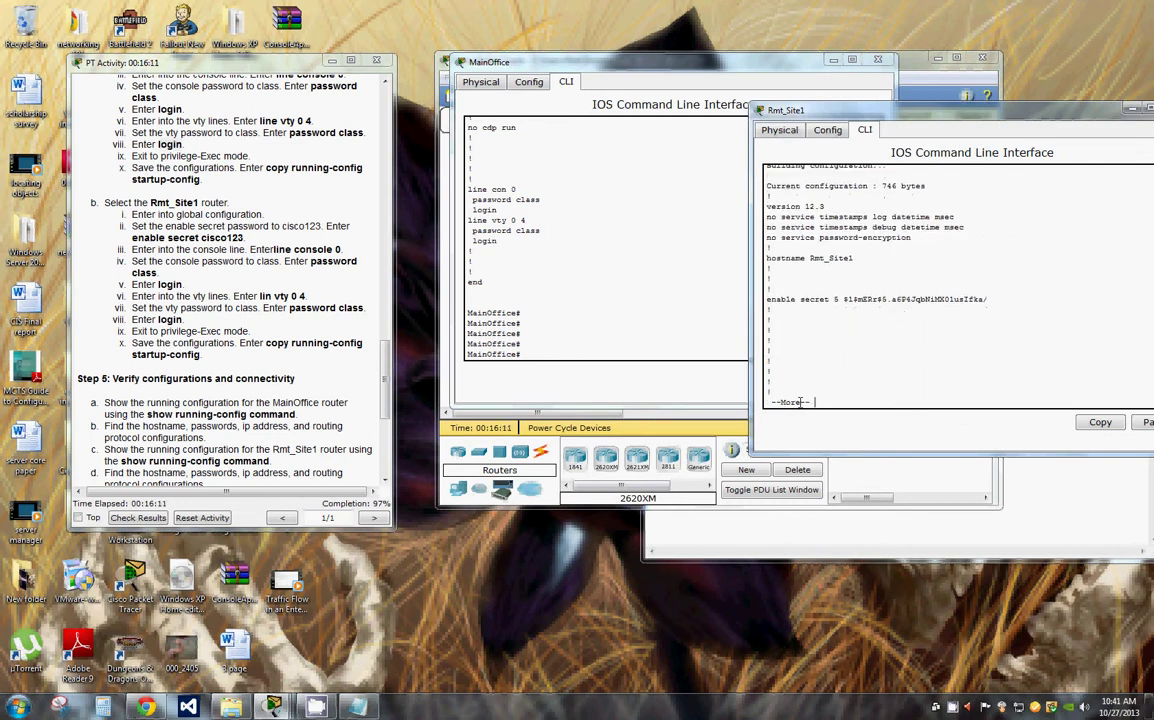
key("Return")
key("Return")
key("Return")
key("Return")
key("Return")
key("Return")
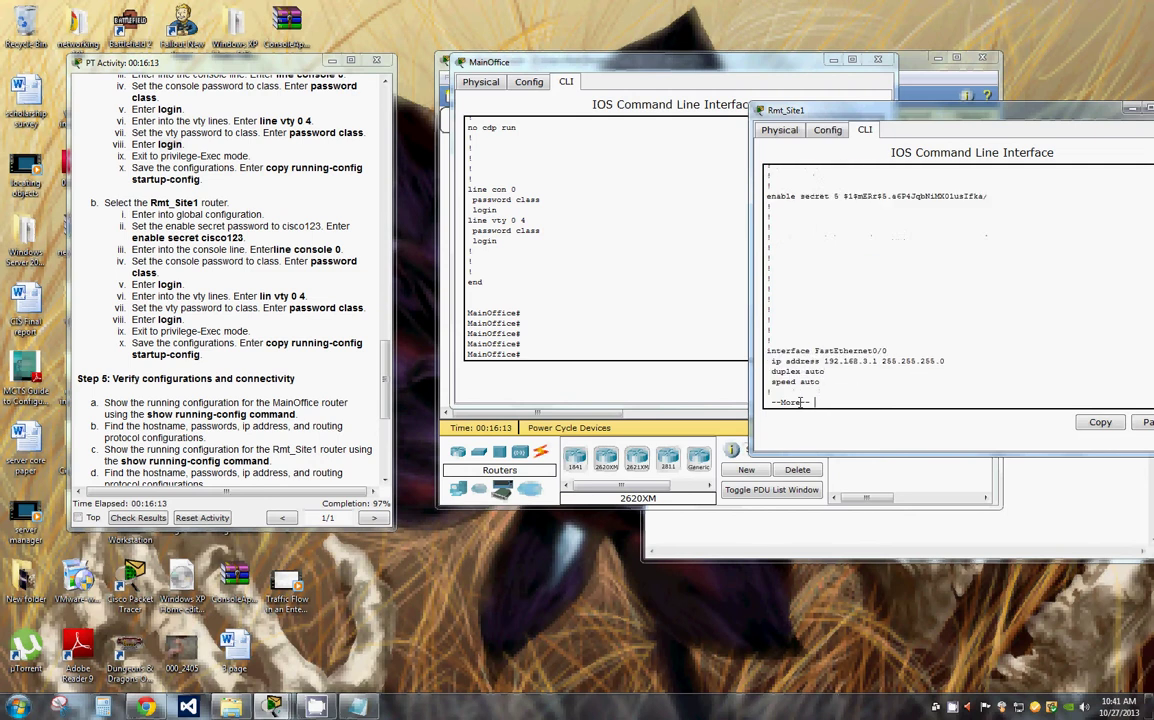
key("Return")
key("Return")
key("Return")
key("Return")
key("Return")
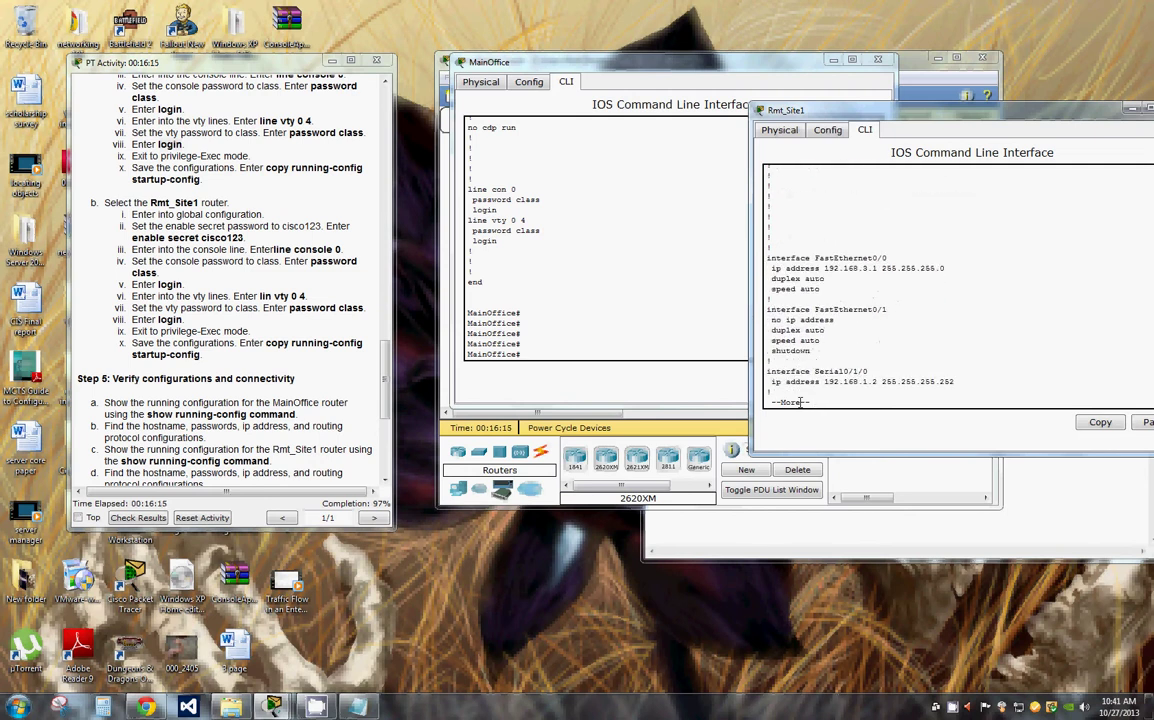
key("Return")
key("Return")
key("Return")
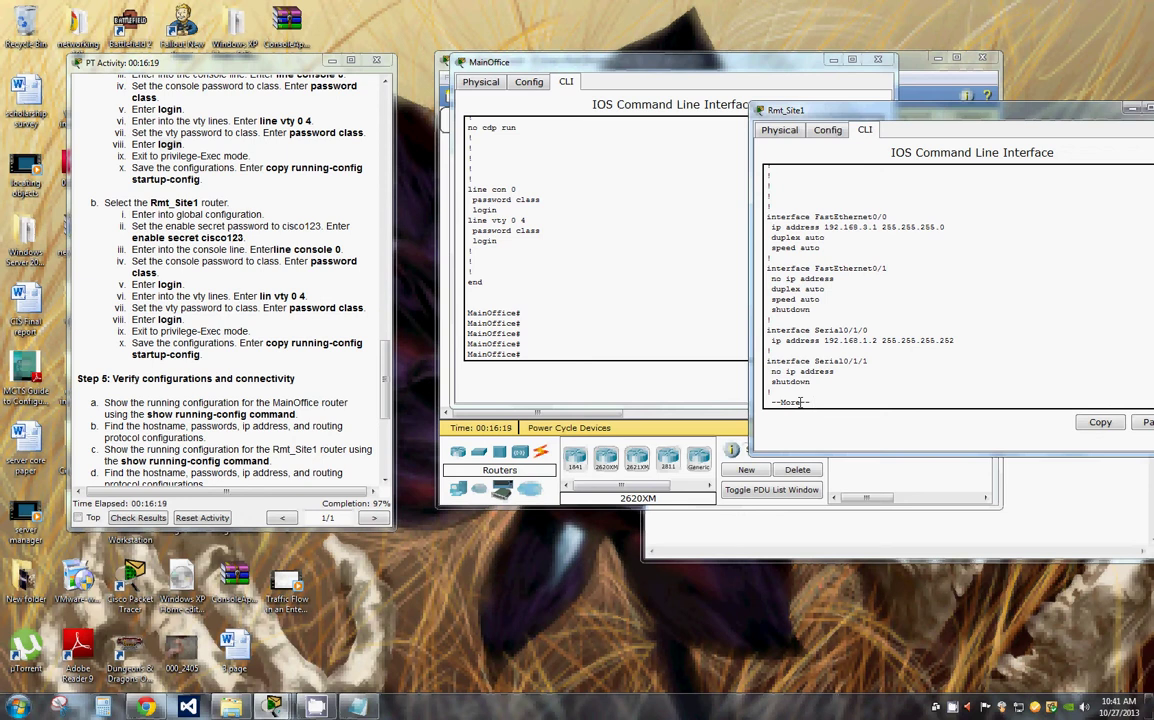
key("Return")
key("Return")
key("Return")
key("Return")
key("Return")
key("Return")
key("Return")
key("Return")
key("Return")
key("Return")
key("Return")
key("Return")
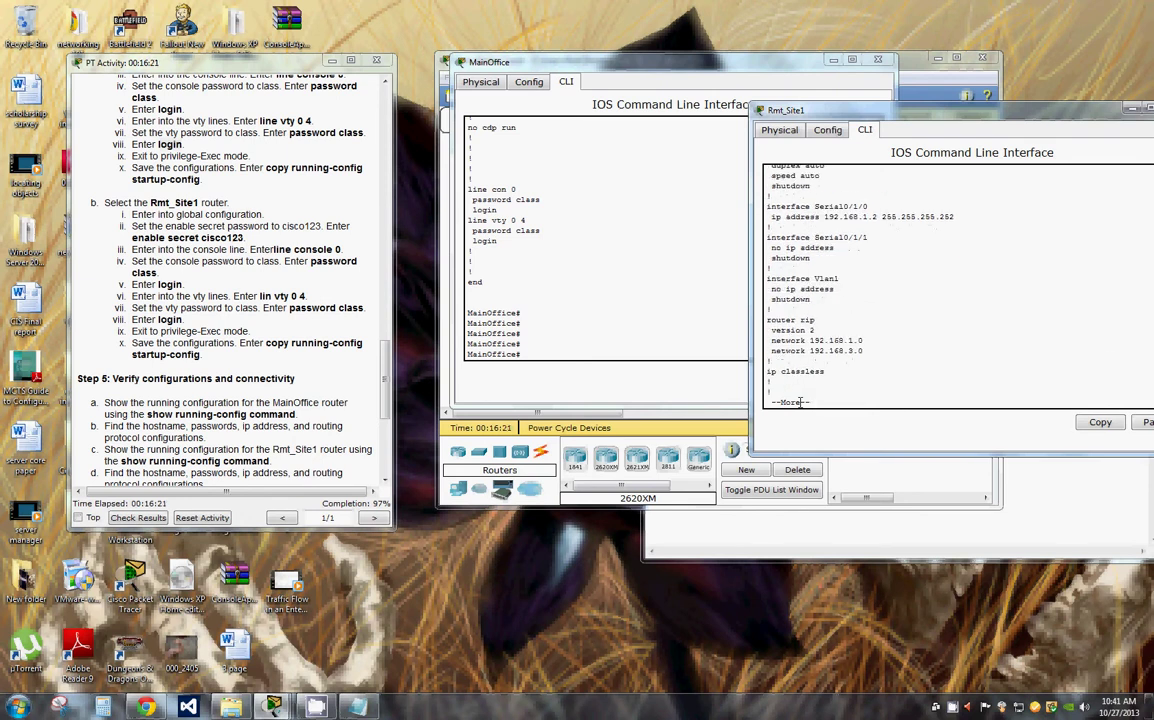
key("Return")
key("Return")
key("Return")
key("Return")
key("Return")
key("Return")
key("Return")
key("Return")
key("Return")
key("Return")
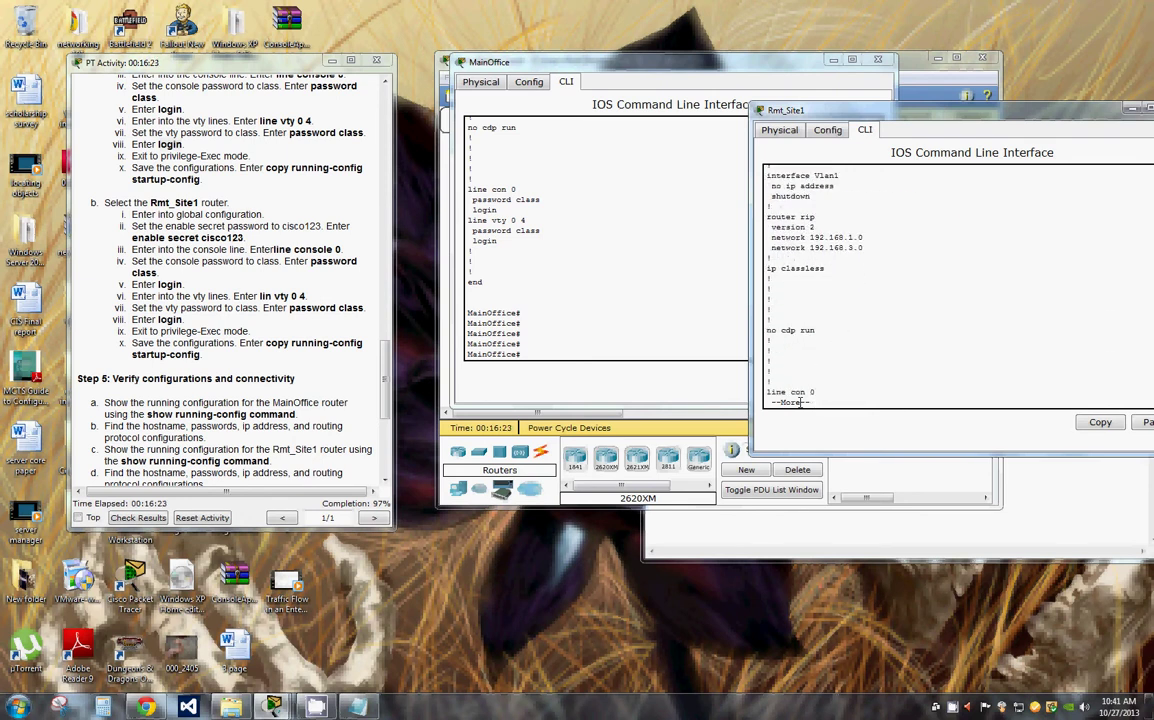
key("Return")
key("Return")
key("Return")
key("Return")
key("Return")
key("Return")
key("Return")
key("Return")
key("Return")
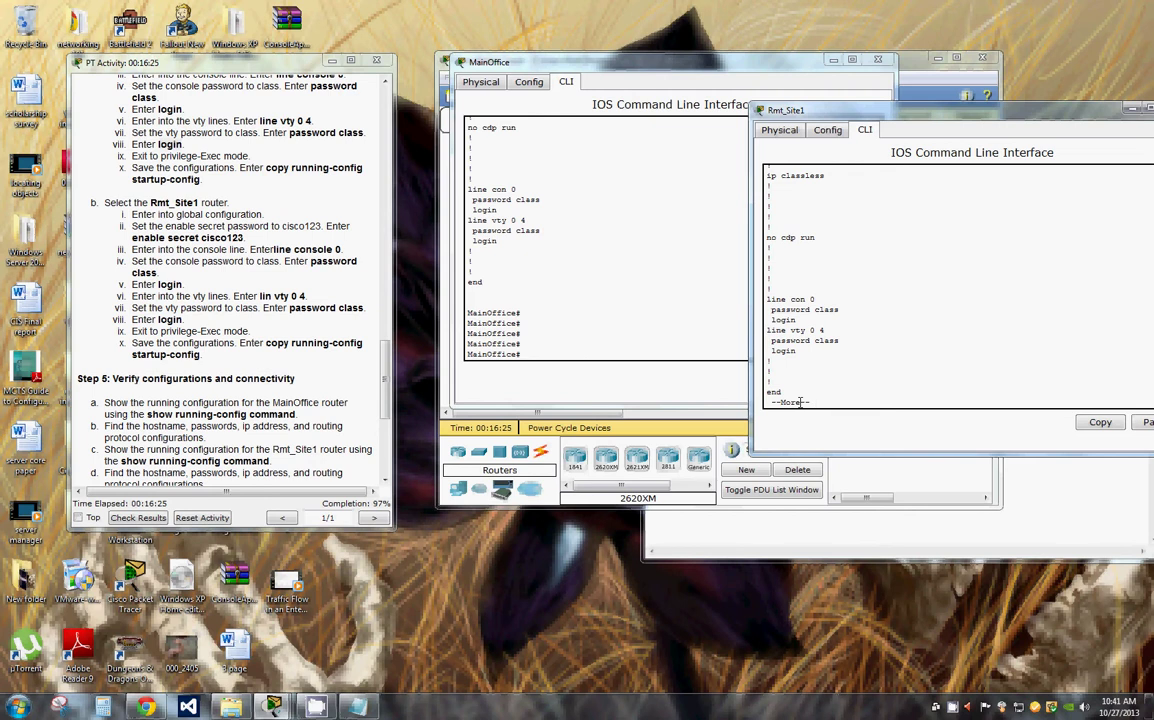
key("Return")
key("Return")
key("Return")
key("Return")
key("Return")
key("Return")
key("Return")
key("Return")
key("Return")
key("Return")
key("Return")
key("Return")
key("Return")
key("Return")
key("Return")
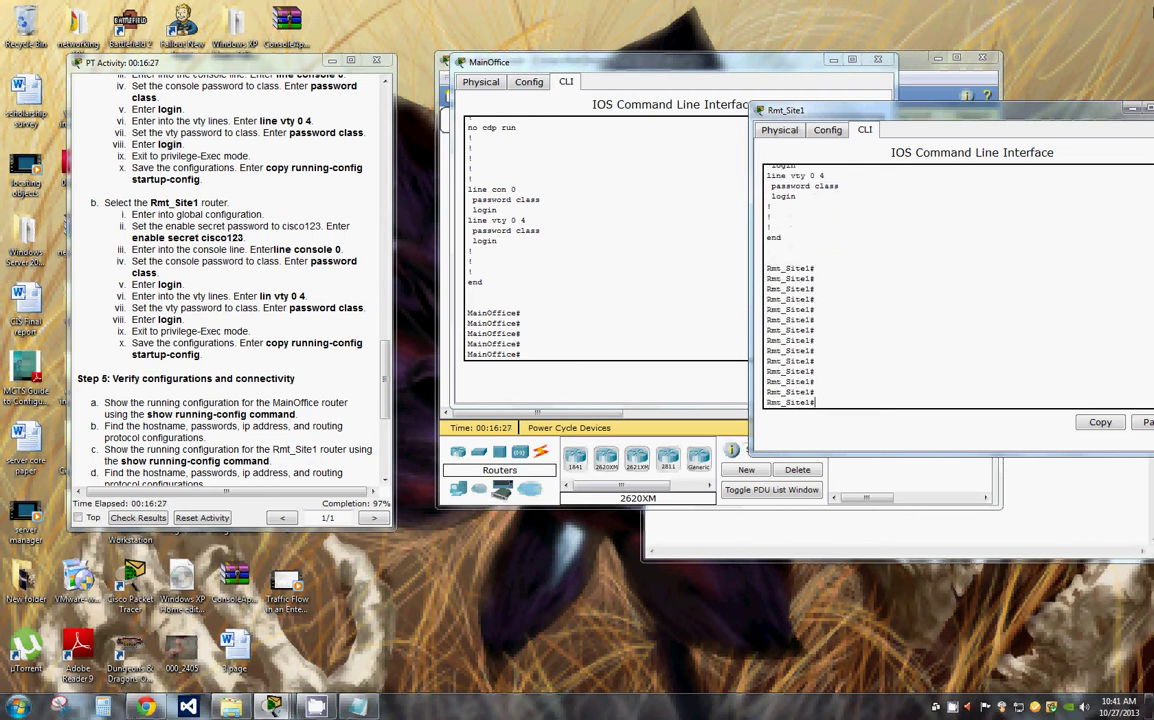
left_click(388, 403)
scroll(388, 403, "down", 7)
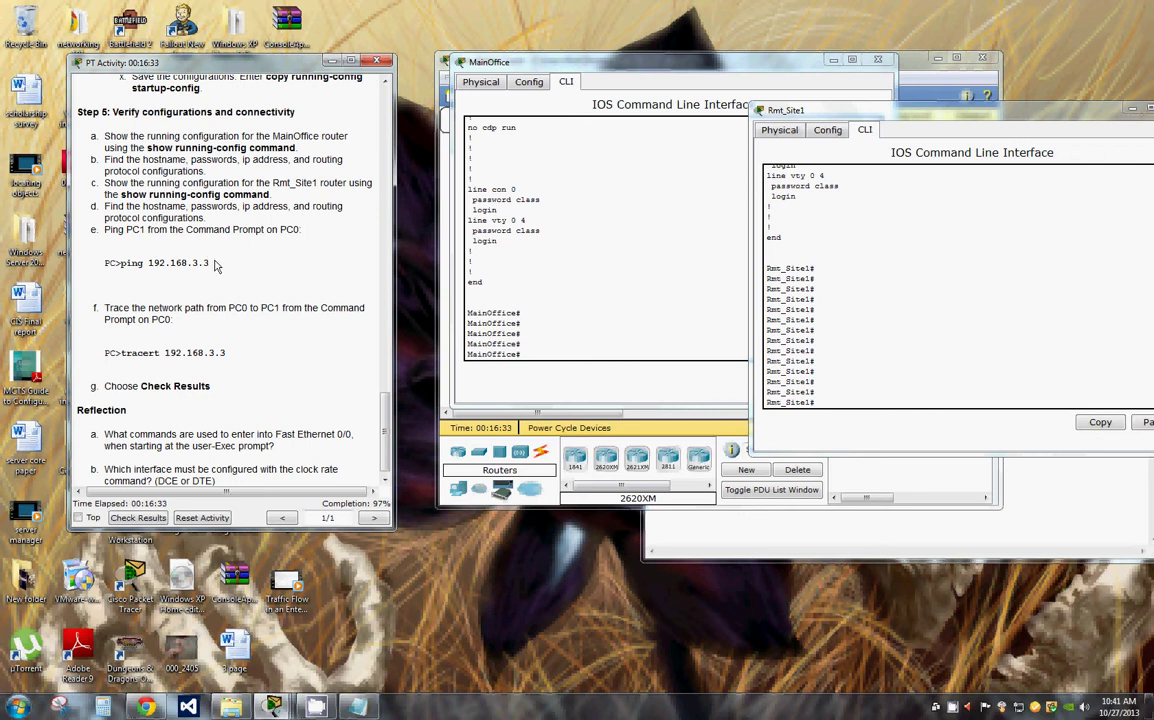
Step: Copy the 'PC>ping 192.168.3.3' command from the instructions
left_click_drag(210, 263, 104, 262)
right_click(106, 262)
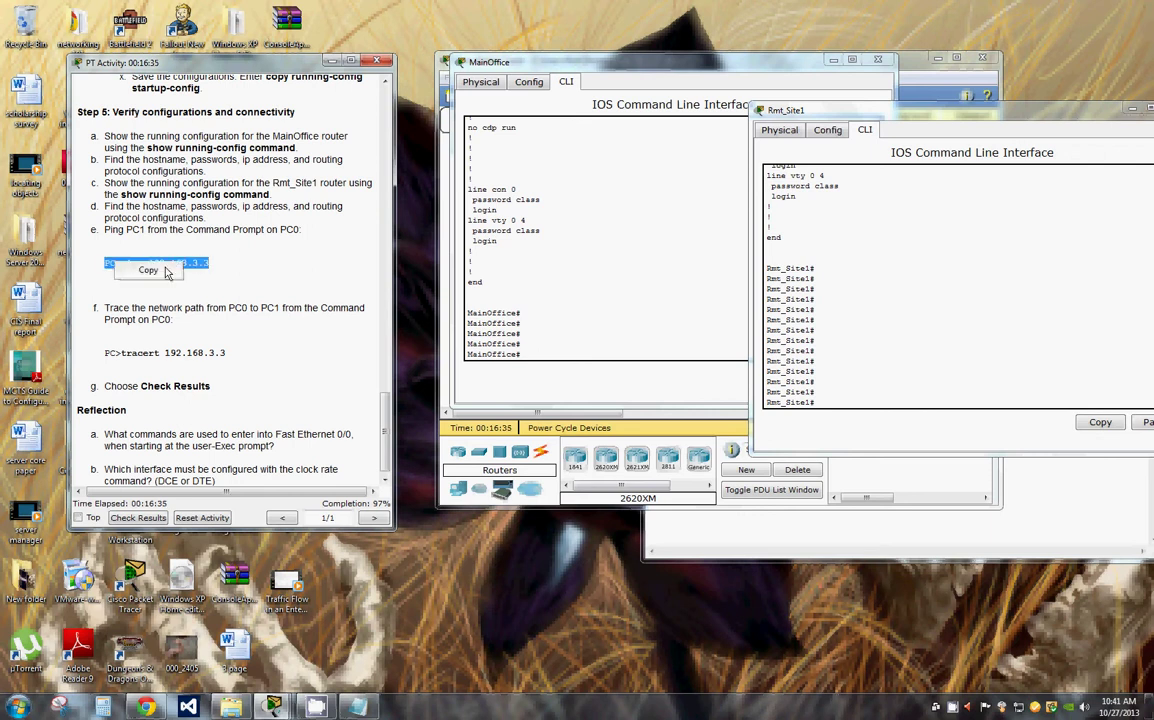
left_click(150, 267)
Step: Close the MainOffice and Rmt_Site1 CLI windows and open PC0
left_click(879, 74)
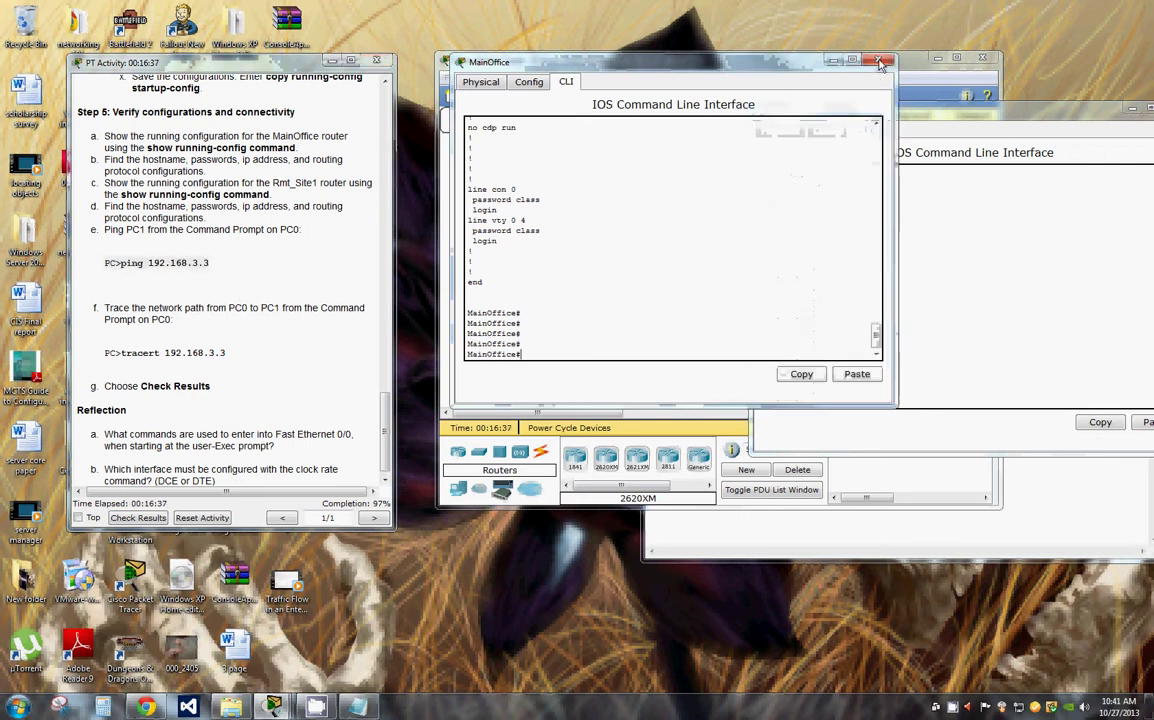
left_click(877, 60)
left_click_drag(1148, 110, 1055, 106)
left_click(1084, 105)
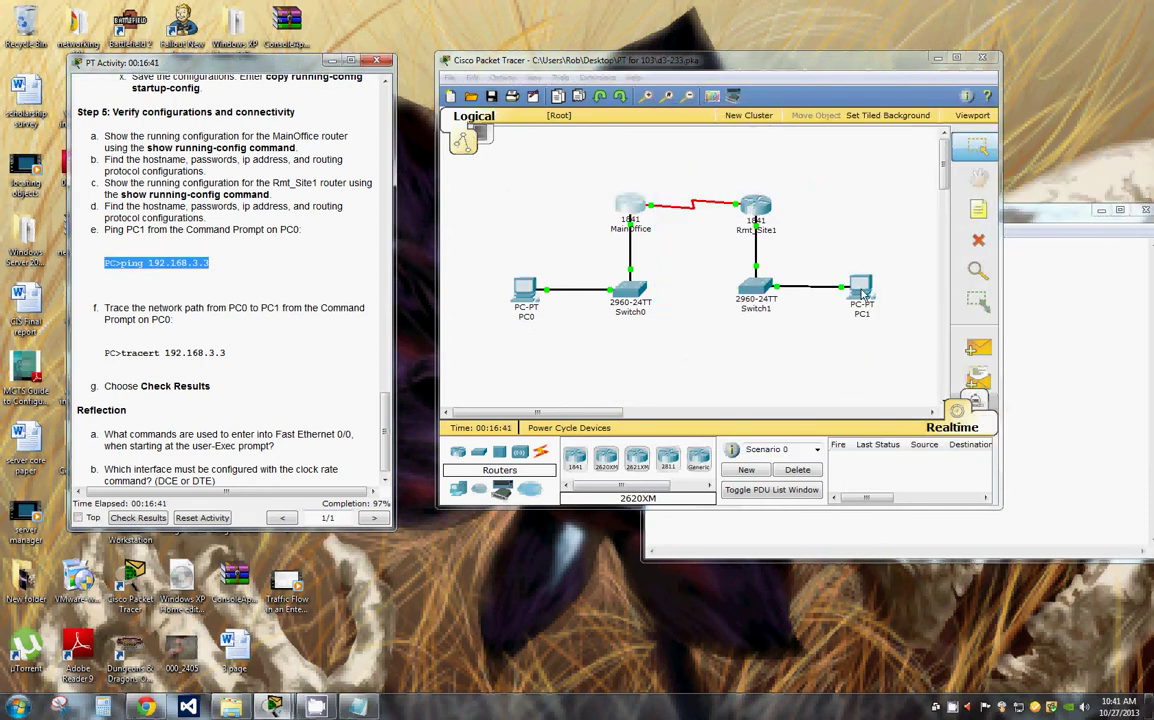
left_click(521, 297)
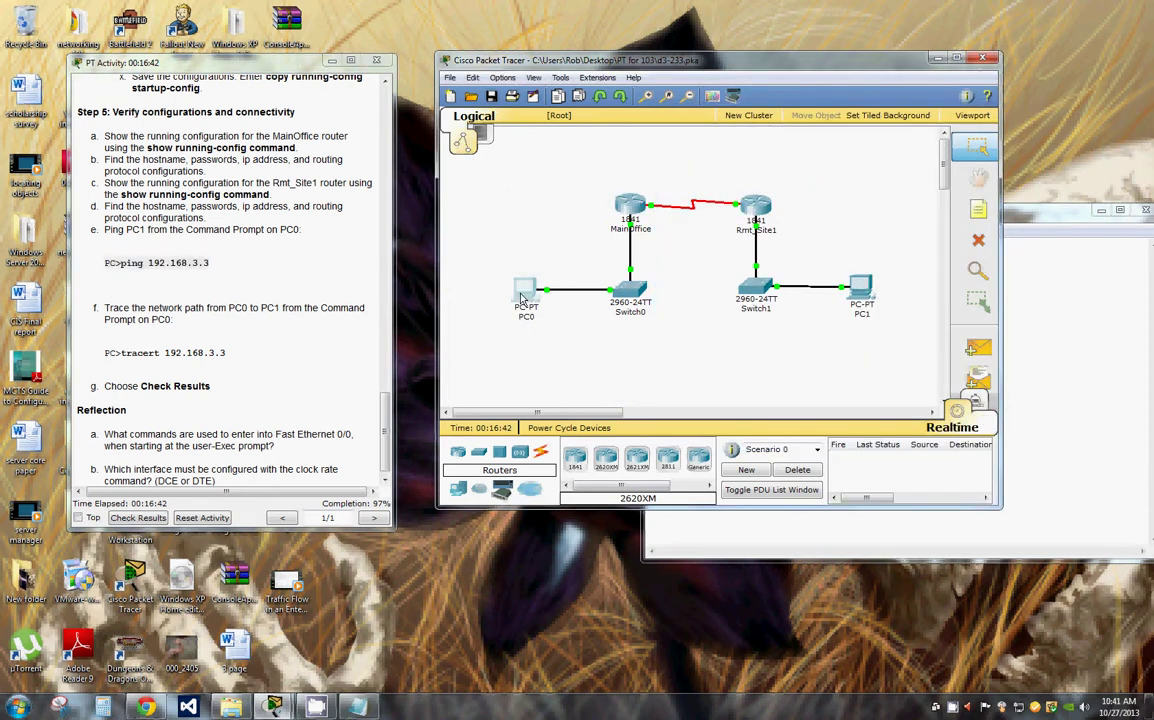
left_click(521, 298)
Step: Paste and run ping 192.168.3.3 in PC0's Command Prompt, removing the duplicate PC> prefix
left_click(196, 97)
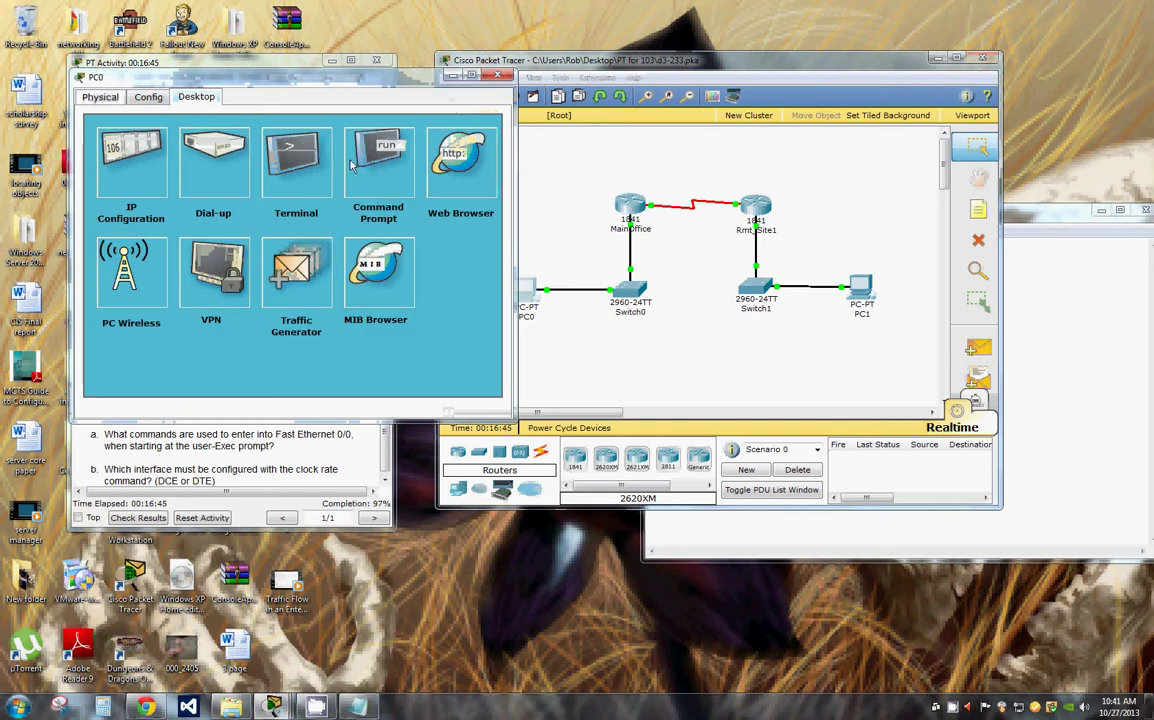
left_click(373, 165)
right_click(114, 172)
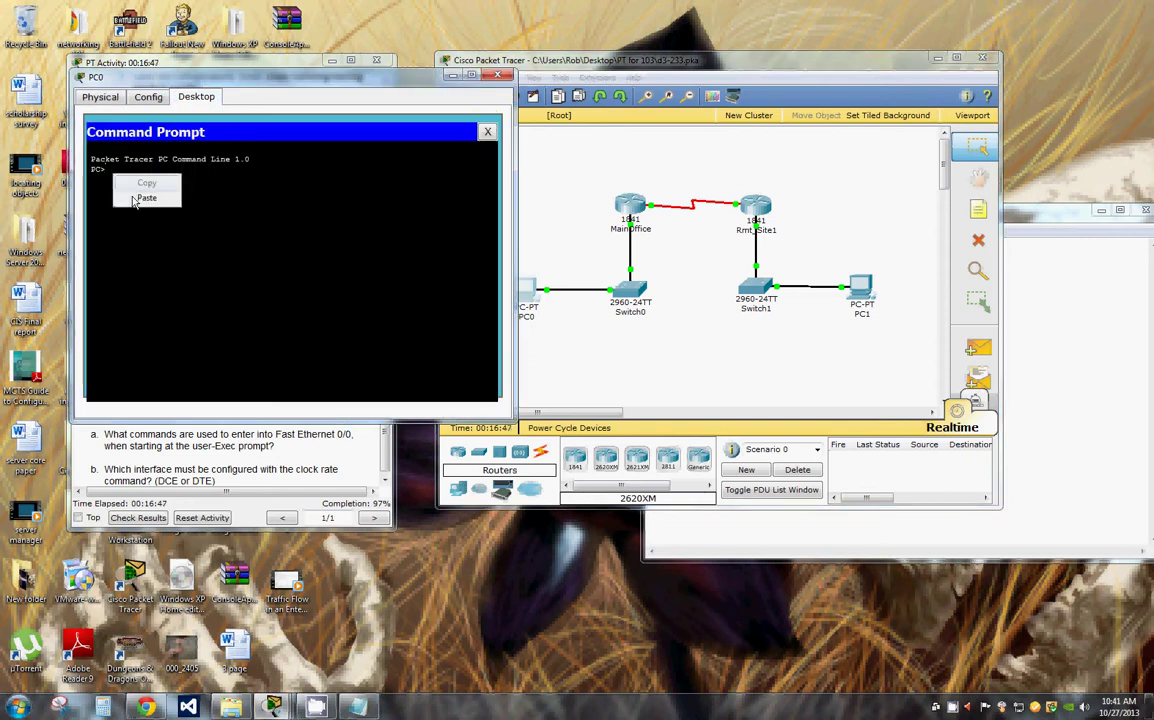
left_click(133, 192)
key("Left")
key("Left")
key("Left")
key("Left")
key("Left")
key("Left")
key("Left")
key("Left")
key("Left")
key("Left")
key("Left")
key("Left")
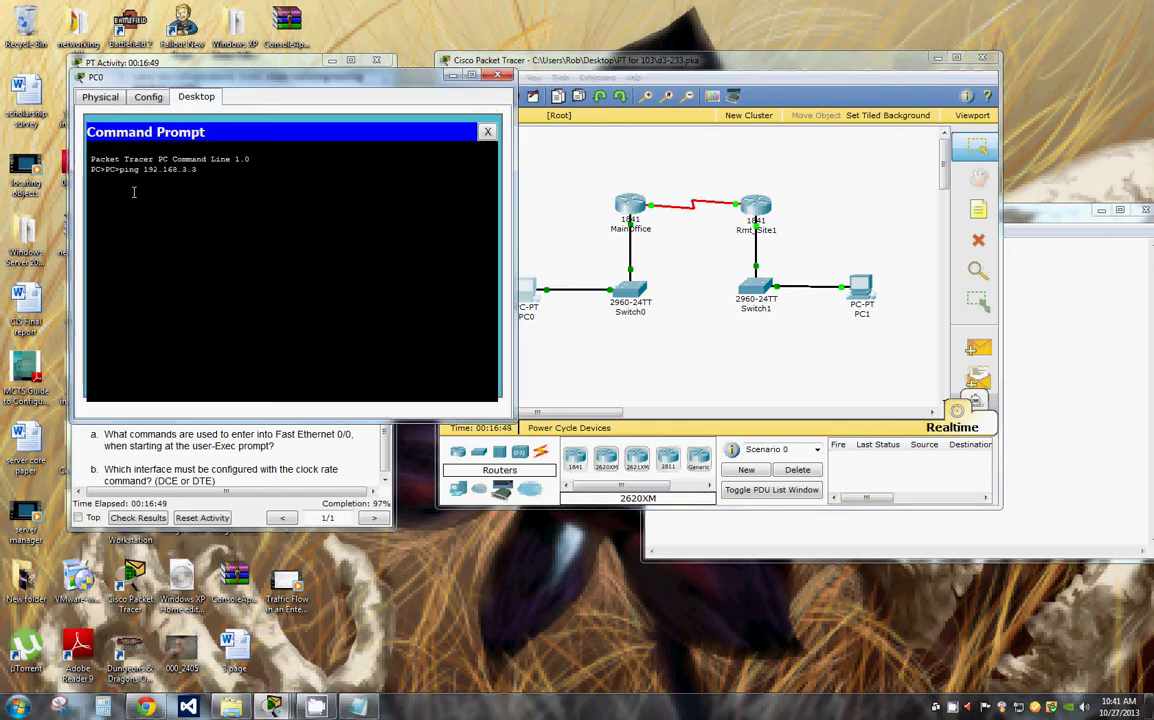
key("Left")
key("Left")
key("Left")
key("BackSpace")
key("BackSpace")
key("BackSpace")
key("Return")
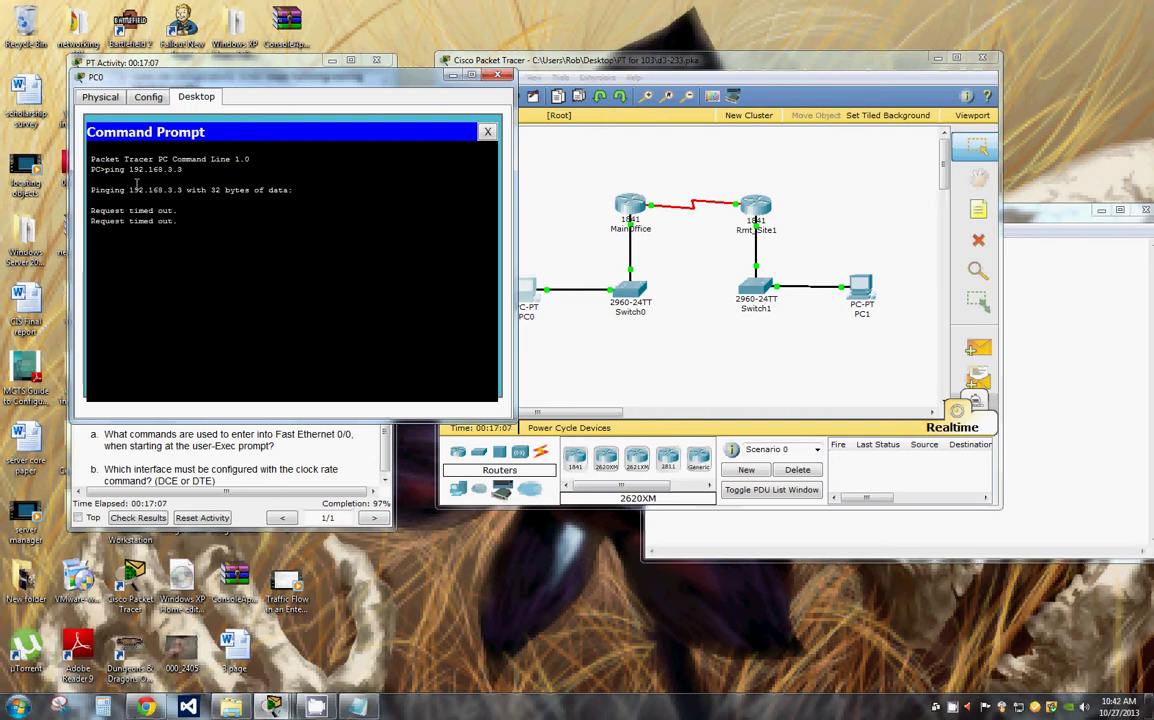
left_click_drag(291, 84, 751, 100)
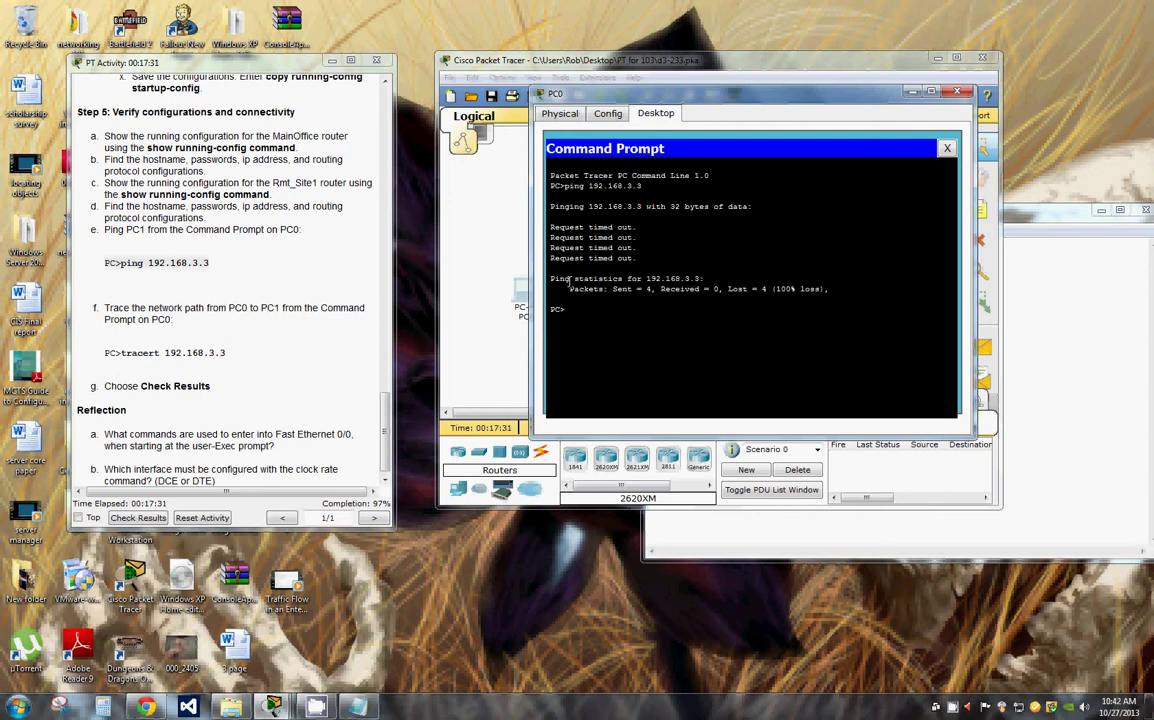
Step: Run tracert 192.168.3.3 on PC0 and move its window down to reveal PC1
type("tracert 192.168.3.3")
key("Return")
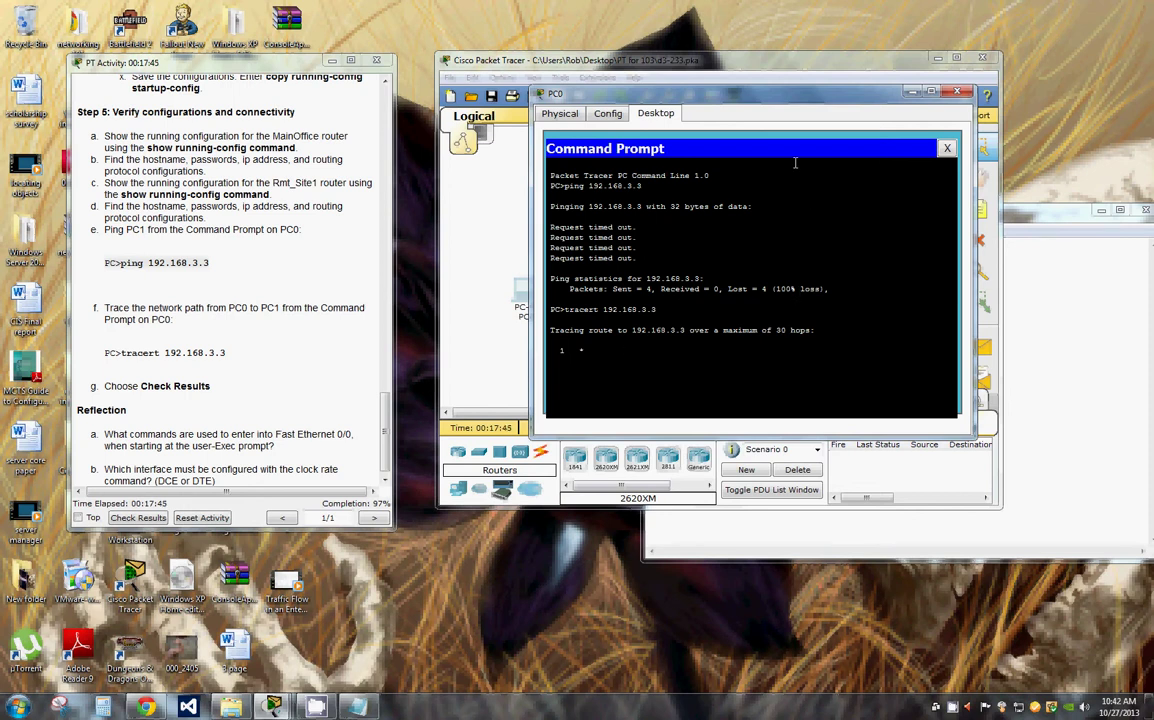
left_click_drag(703, 90, 703, 97)
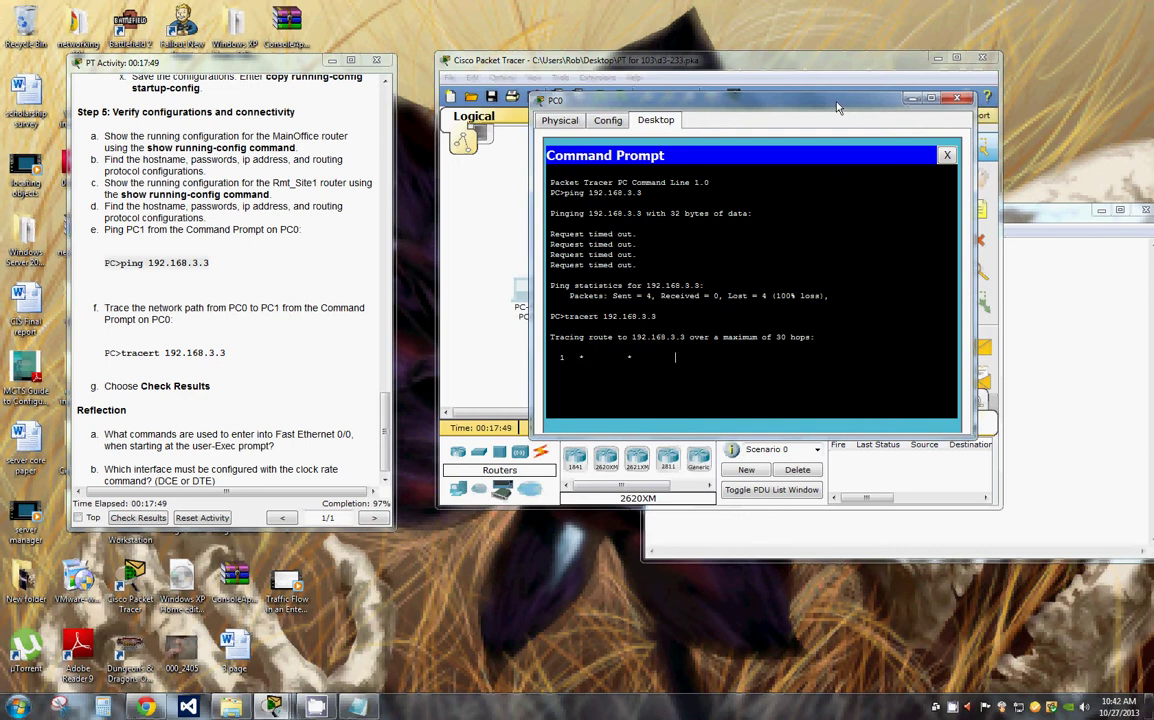
left_click_drag(826, 109, 1013, 280)
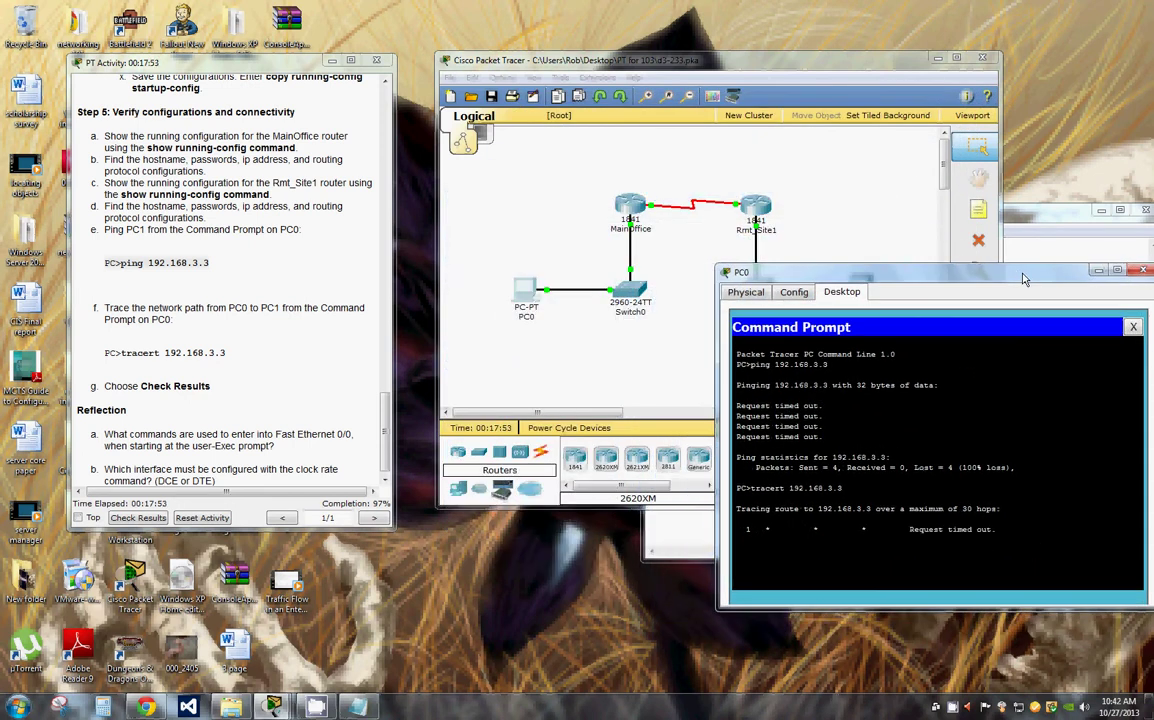
left_click_drag(1005, 277, 981, 429)
Step: Add a simple PDU from PC0 to PC1 and switch to Simulation mode
left_click(982, 343)
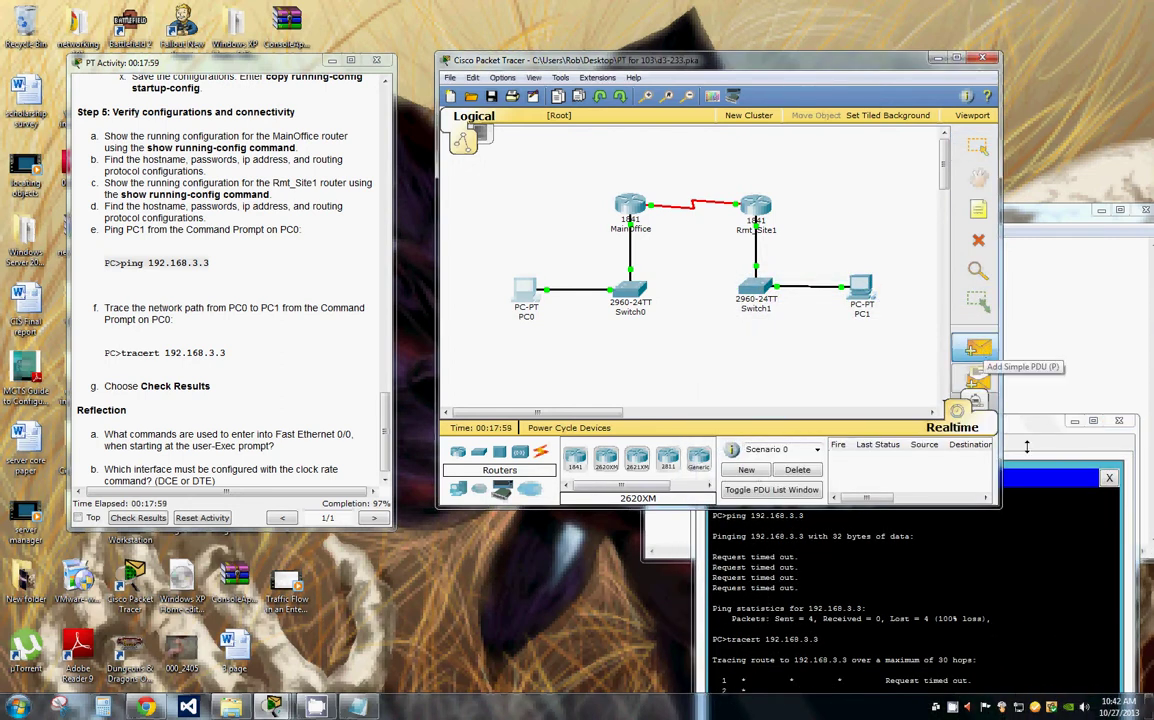
left_click(524, 290)
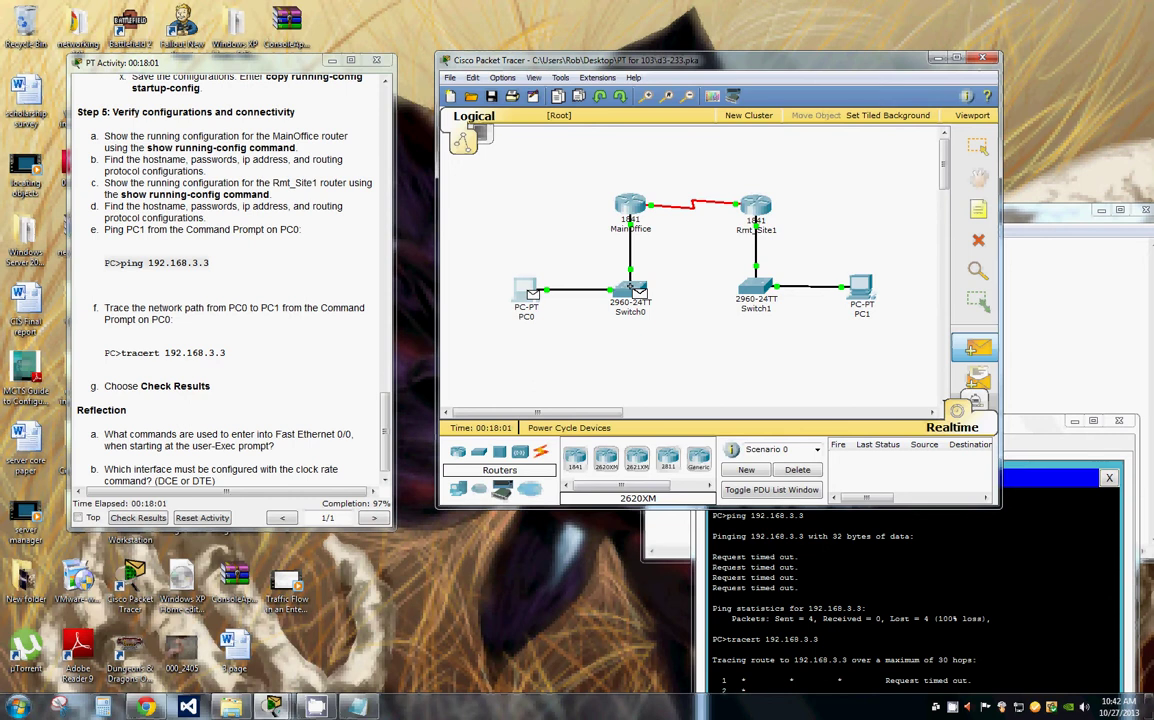
left_click(860, 291)
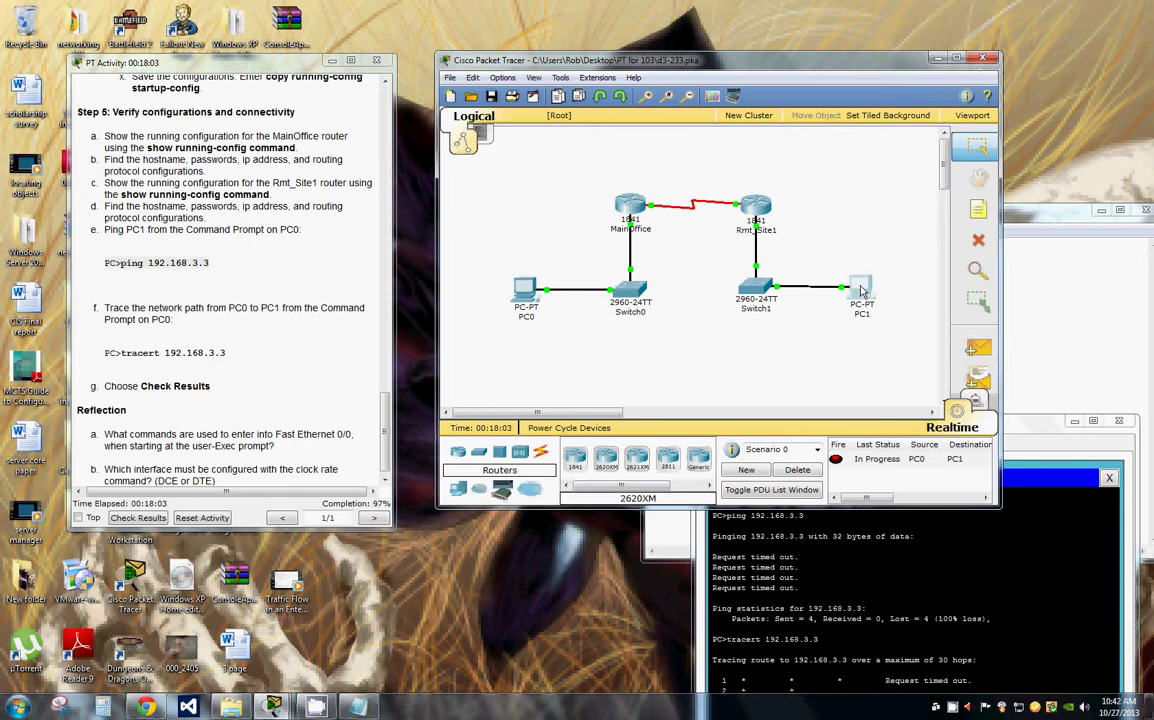
left_click(981, 404)
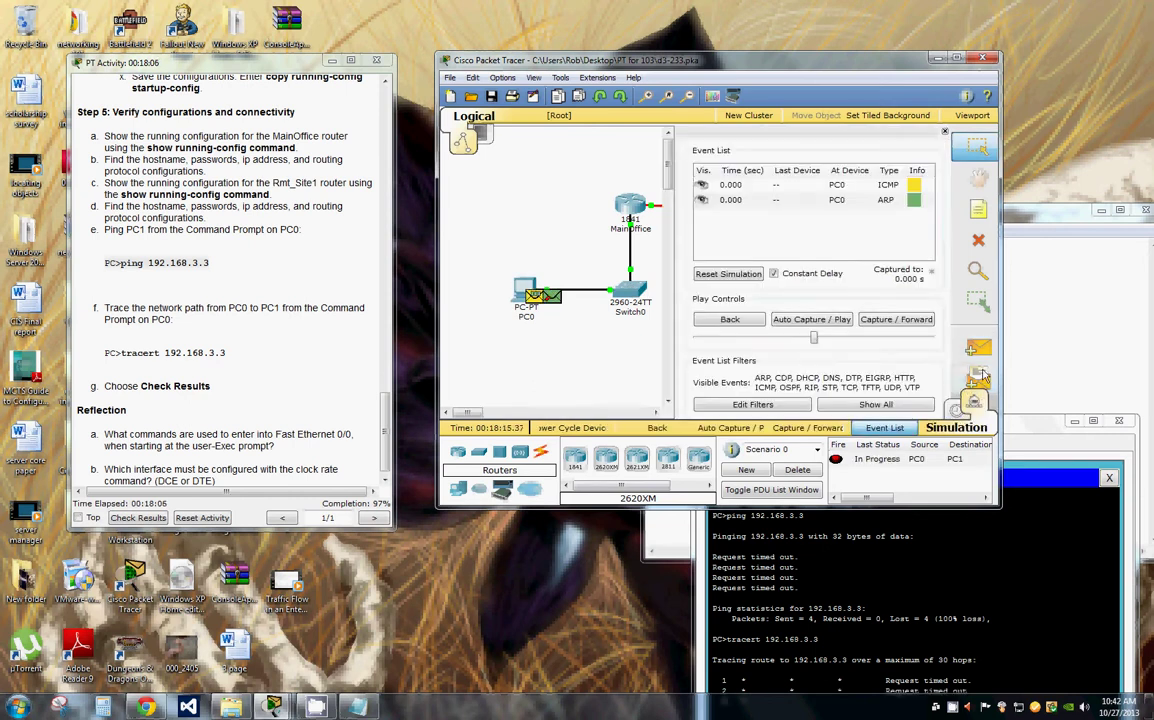
Step: Turn on Auto Capture for the PC0-to-PC1 simulation and minimize PC0's command prompt
left_click(822, 320)
scroll(388, 450, "down", 1)
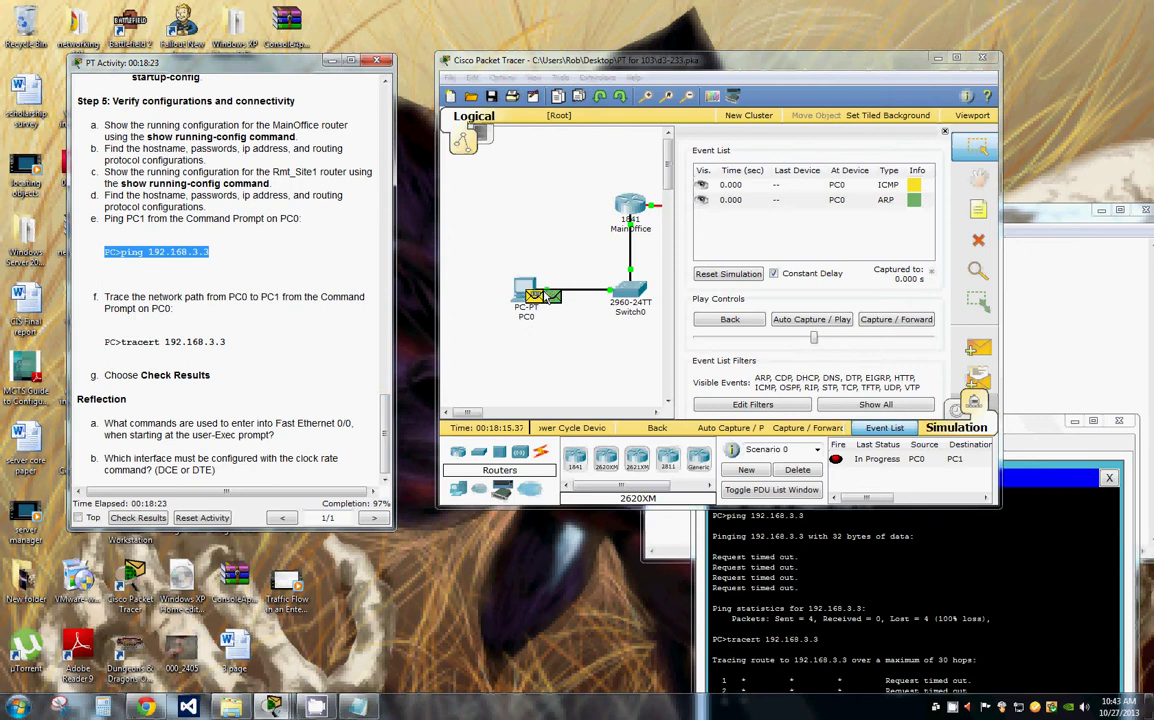
left_click(527, 290)
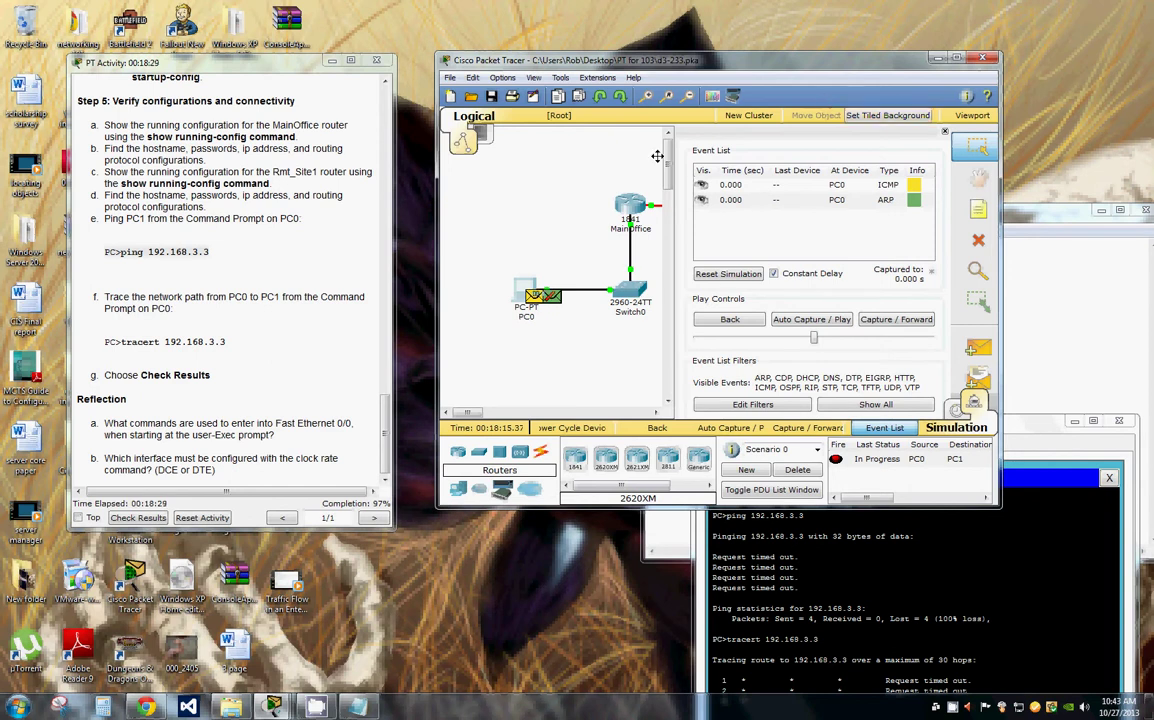
mouse_move(632, 205)
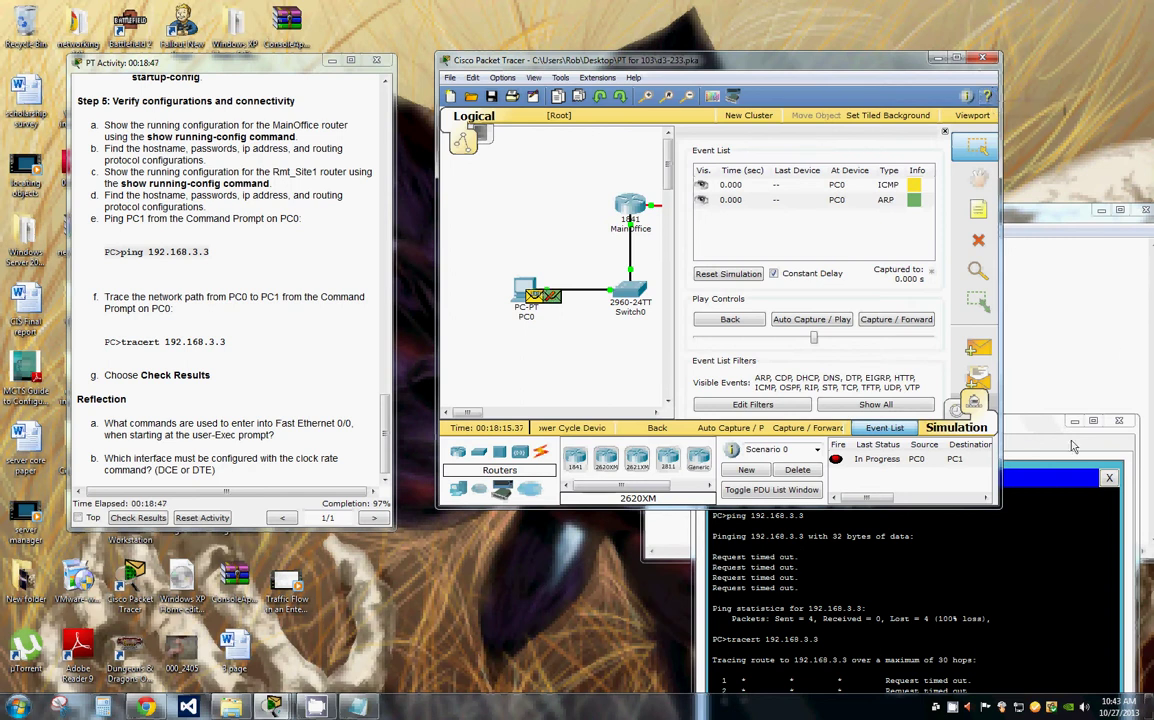
left_click(1074, 421)
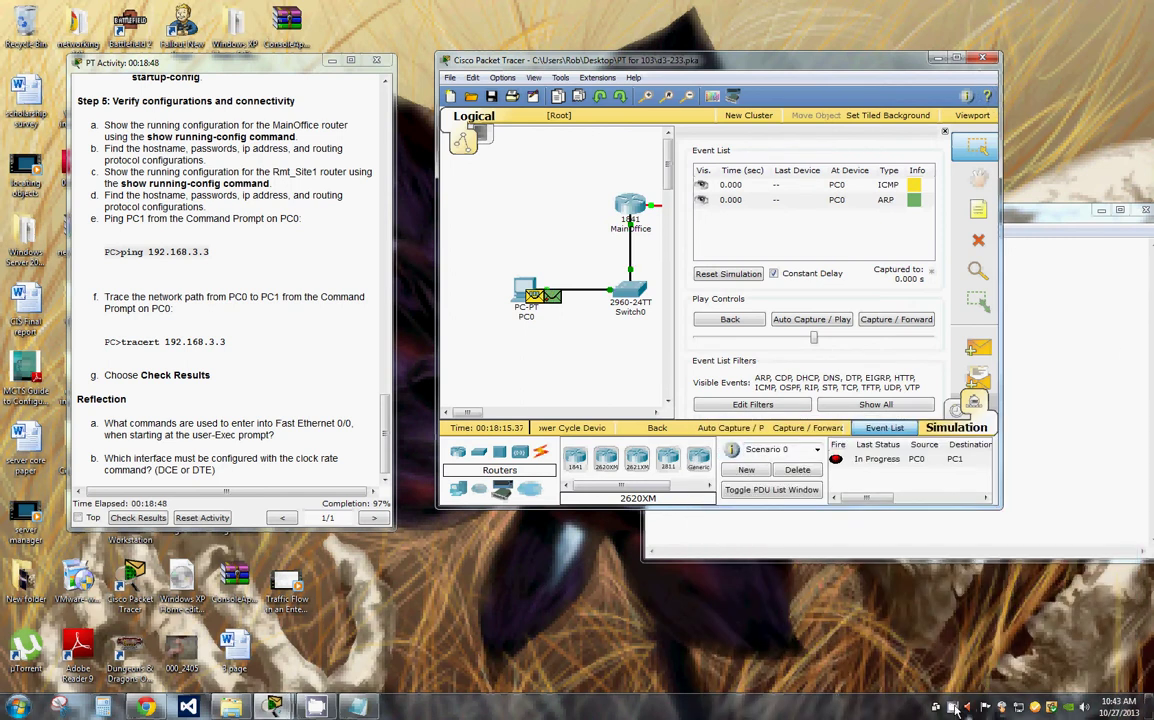